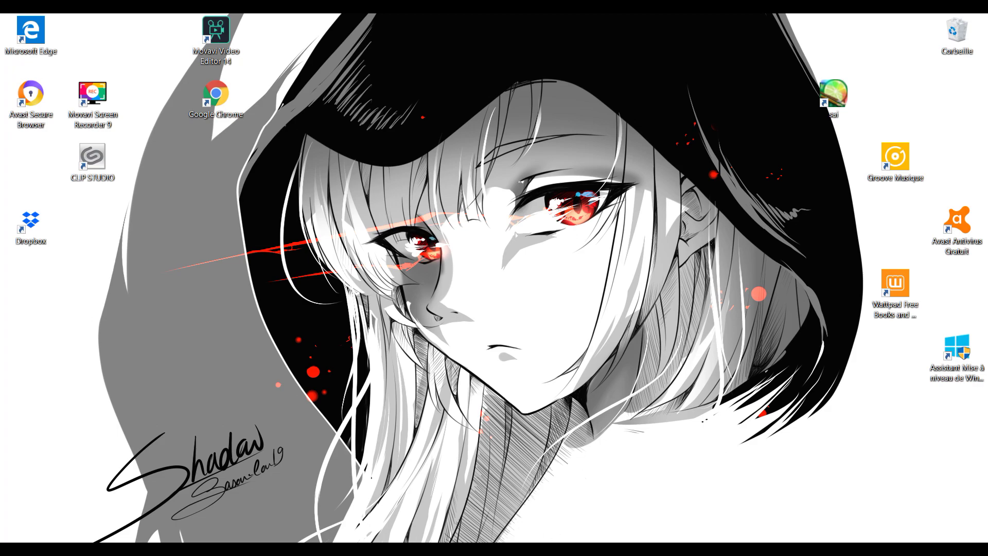
# Switch to PaintTool SAI, restore the New Canvas.sai drawing, and move and resize its window so that free workspace remains beside it
pyautogui.click(364, 549)
pyautogui.click(205, 522)
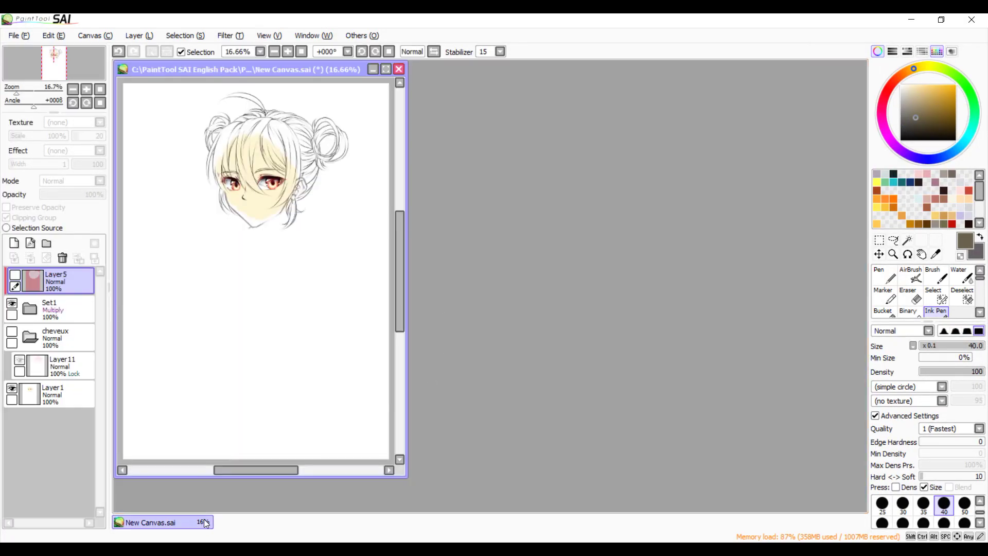
pyautogui.moveTo(324, 66); pyautogui.dragTo(721, 75)
pyautogui.moveTo(791, 69); pyautogui.dragTo(867, 60)
pyautogui.moveTo(502, 487); pyautogui.dragTo(384, 511)
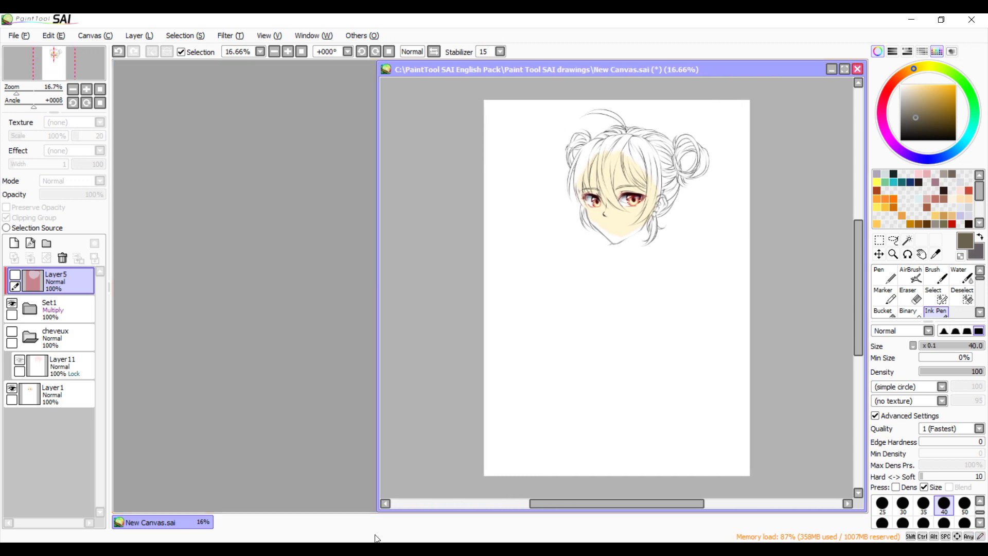
# Enlarge the view of the head to 33.33% and show the cheveux folder with the pink hair base
pyautogui.click(288, 52)
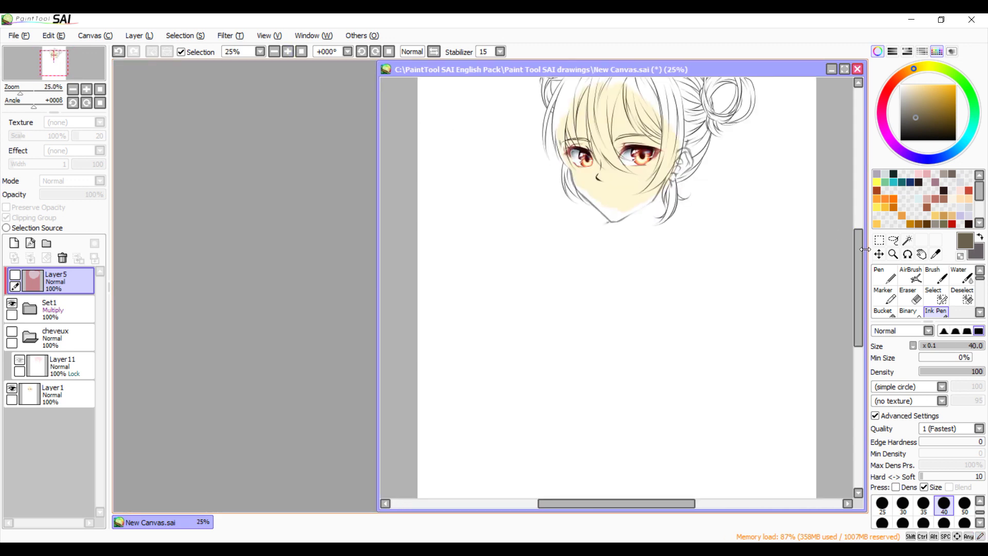
pyautogui.moveTo(858, 240); pyautogui.dragTo(863, 208)
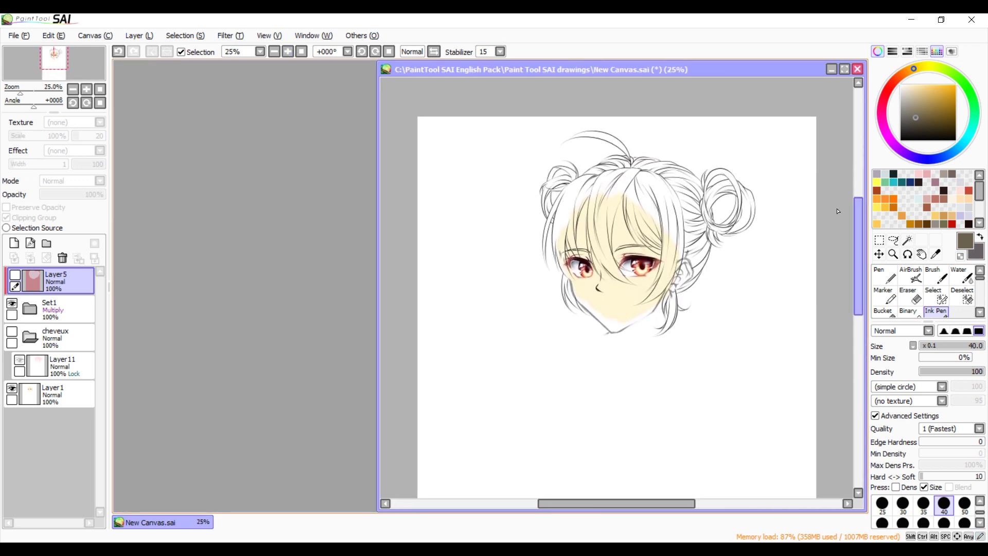
pyautogui.moveTo(632, 502); pyautogui.dragTo(646, 502)
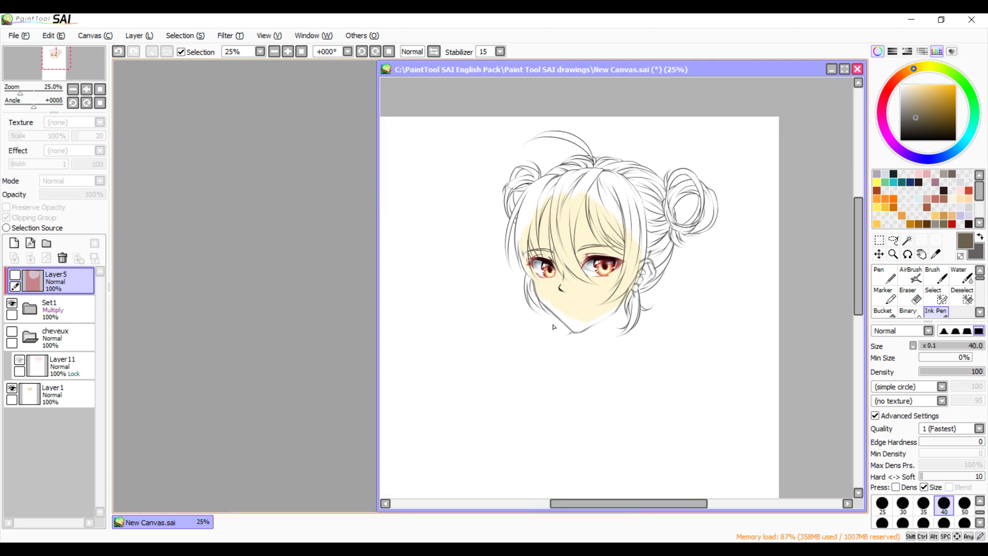
pyautogui.click(289, 52)
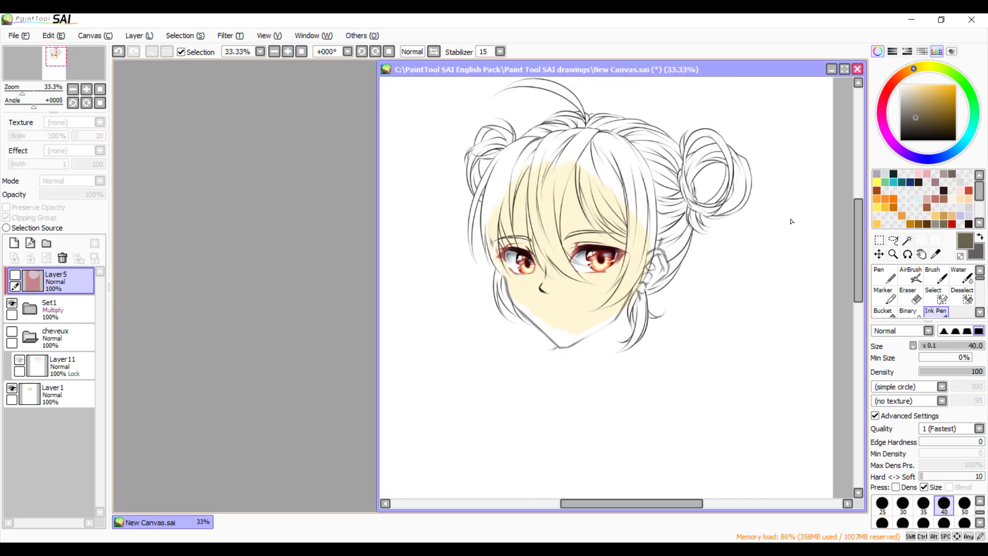
pyautogui.moveTo(862, 238); pyautogui.dragTo(868, 223)
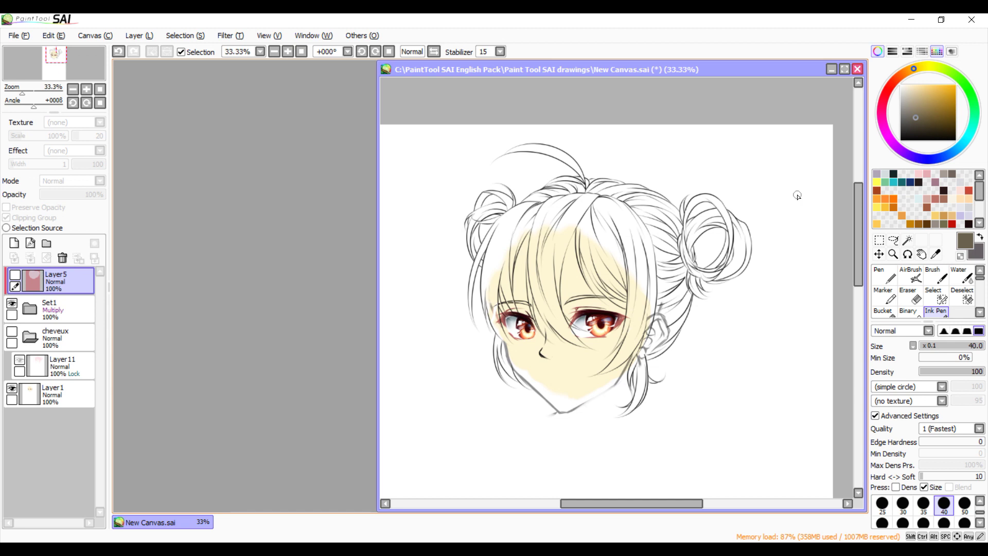
pyautogui.click(12, 333)
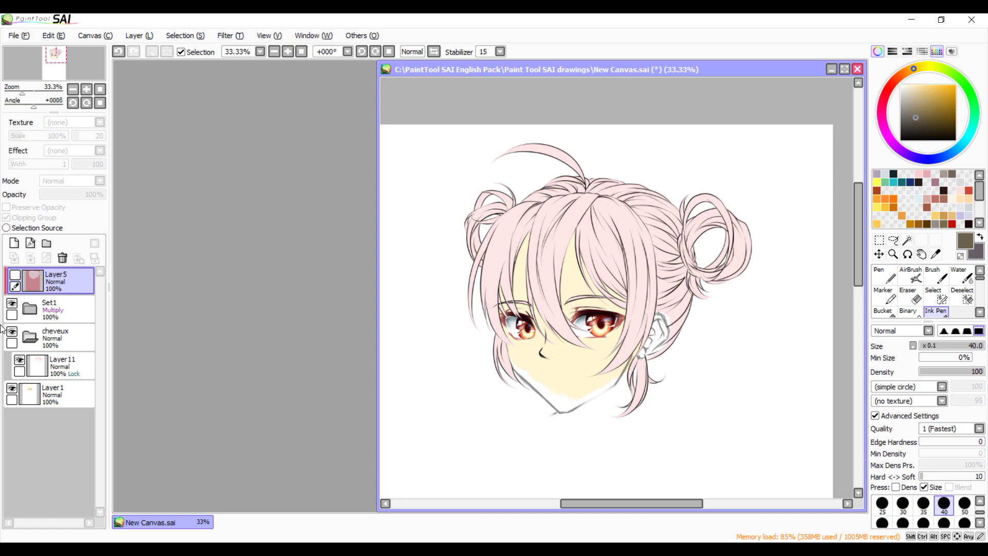
pyautogui.moveTo(576, 502); pyautogui.dragTo(571, 504)
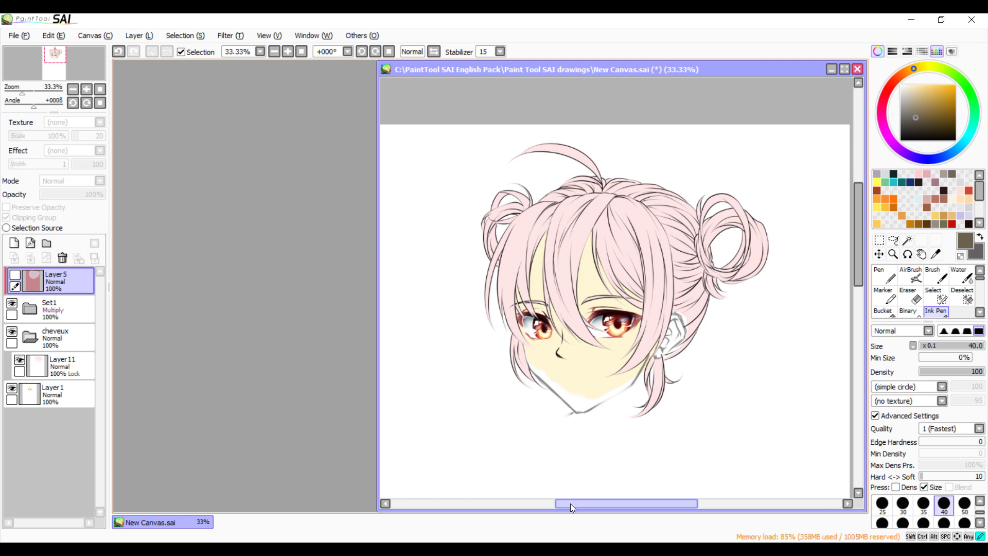
pyautogui.moveTo(570, 503); pyautogui.dragTo(572, 504)
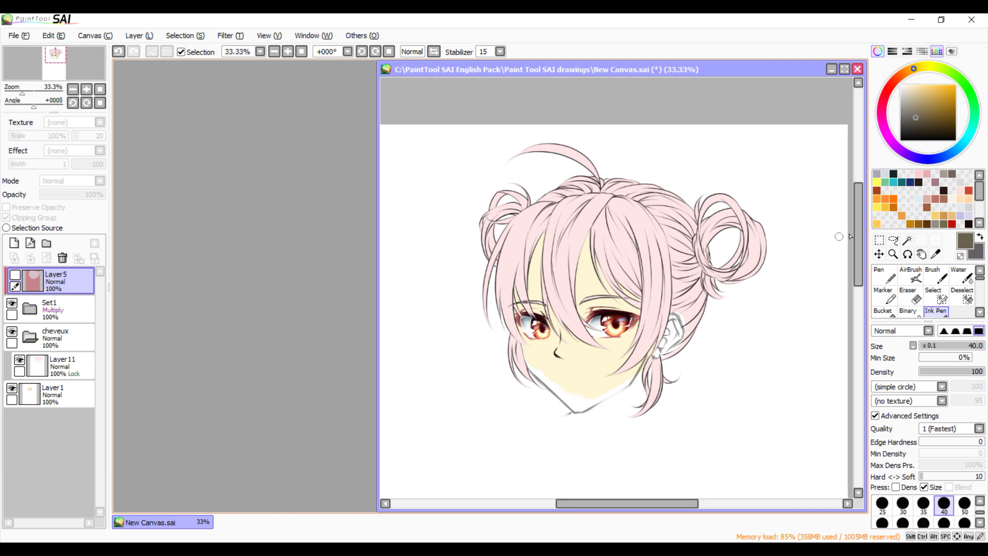
pyautogui.moveTo(860, 233); pyautogui.dragTo(852, 231)
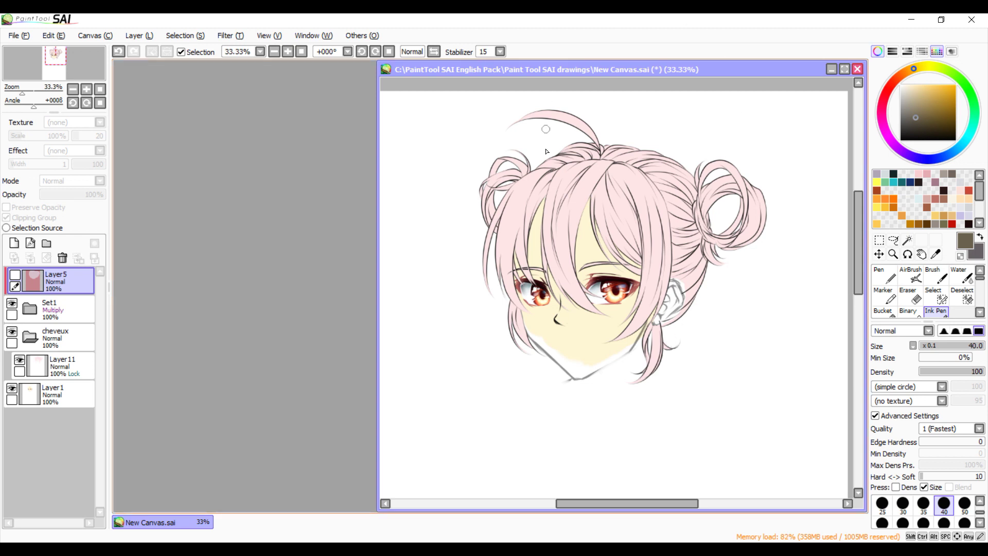
# Open a second view of the New Canvas.sai drawing
pyautogui.click(275, 37)
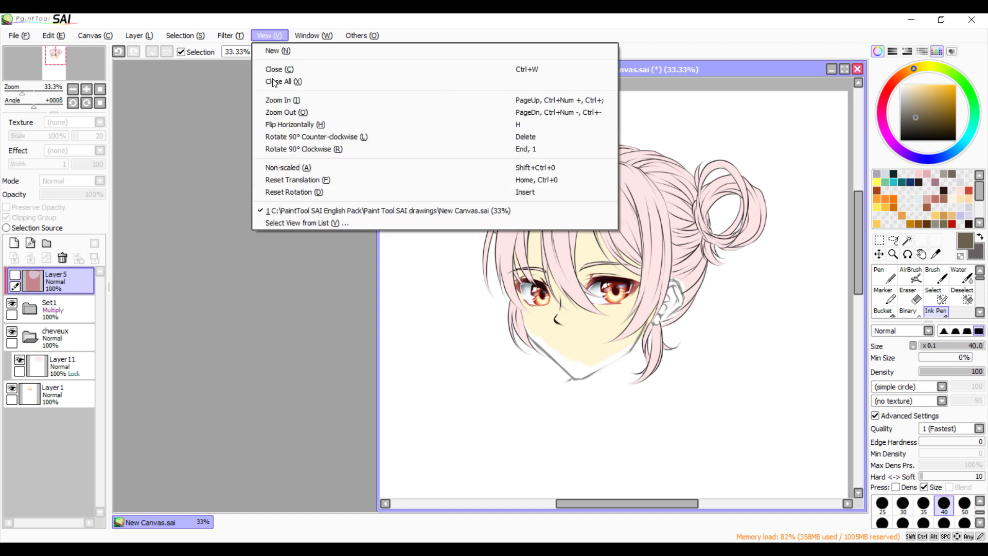
pyautogui.click(287, 50)
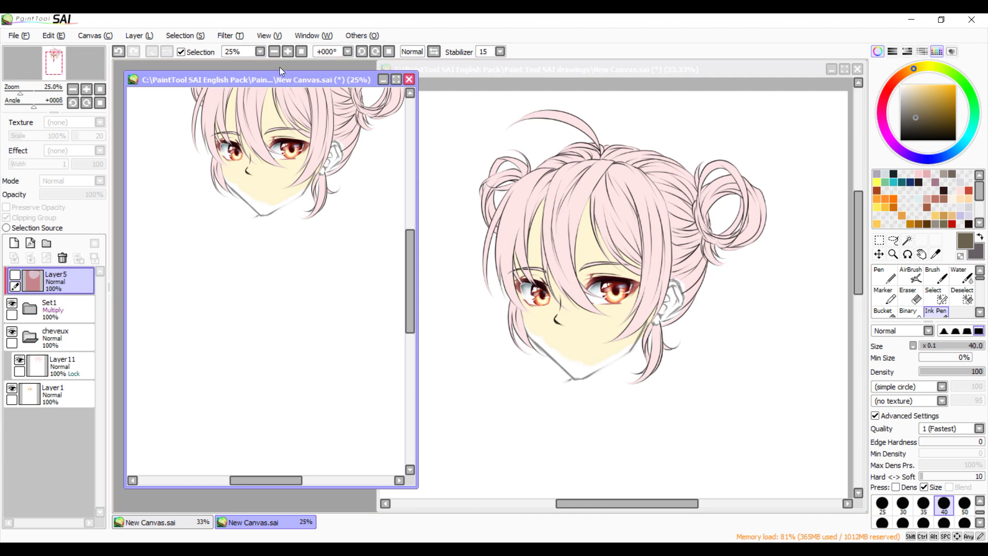
pyautogui.click(269, 35)
pyautogui.click(286, 46)
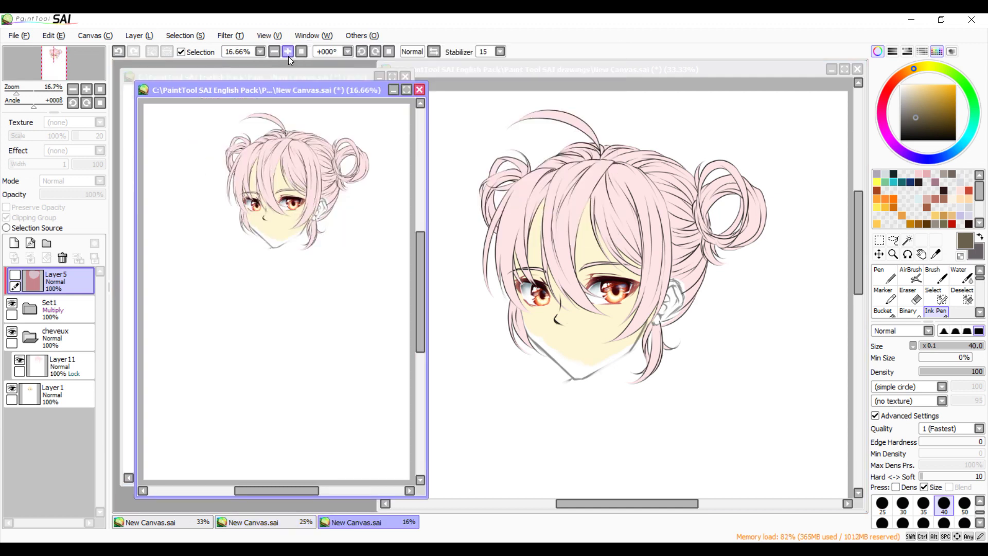
pyautogui.moveTo(293, 92); pyautogui.dragTo(400, 102)
pyautogui.click(270, 36)
pyautogui.click(282, 51)
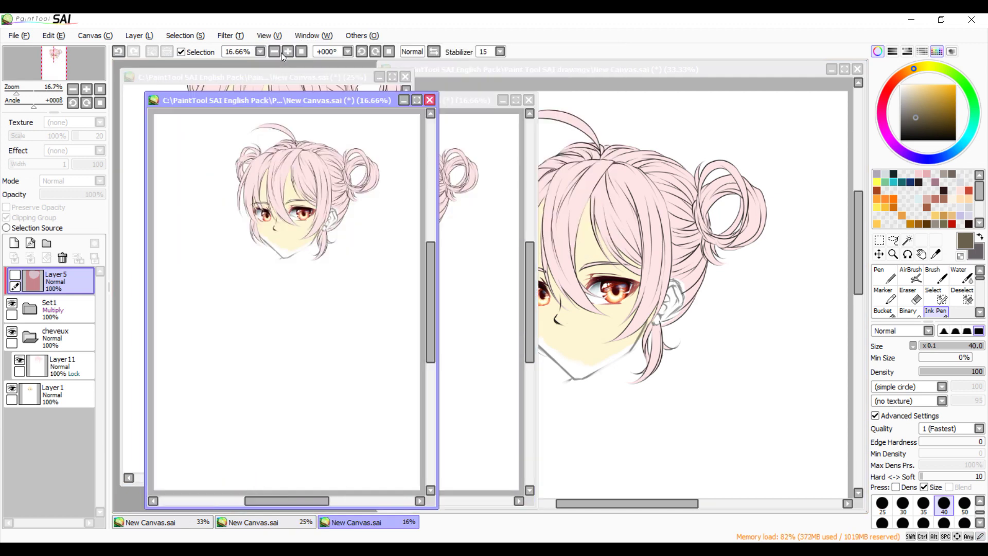
pyautogui.click(273, 36)
pyautogui.click(280, 54)
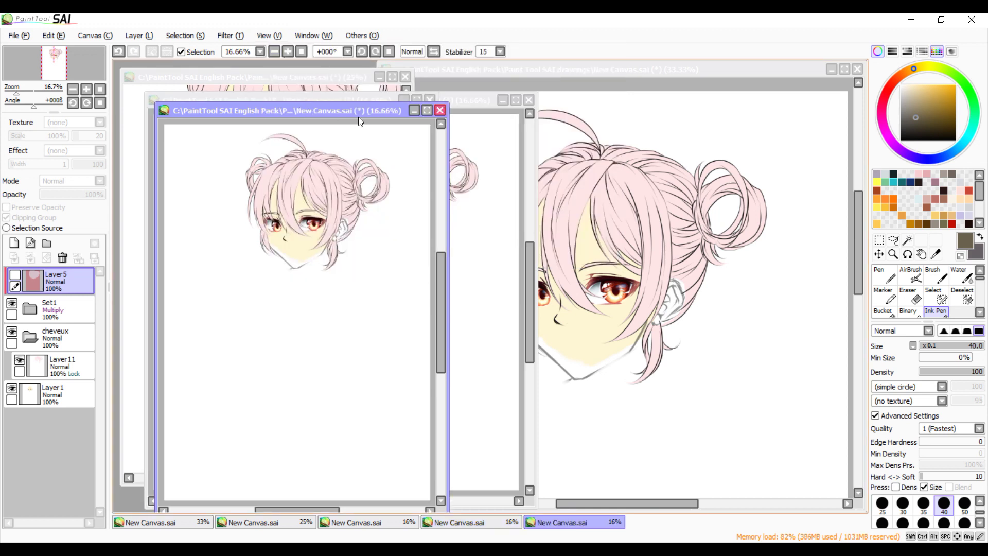
pyautogui.click(440, 111)
pyautogui.click(431, 100)
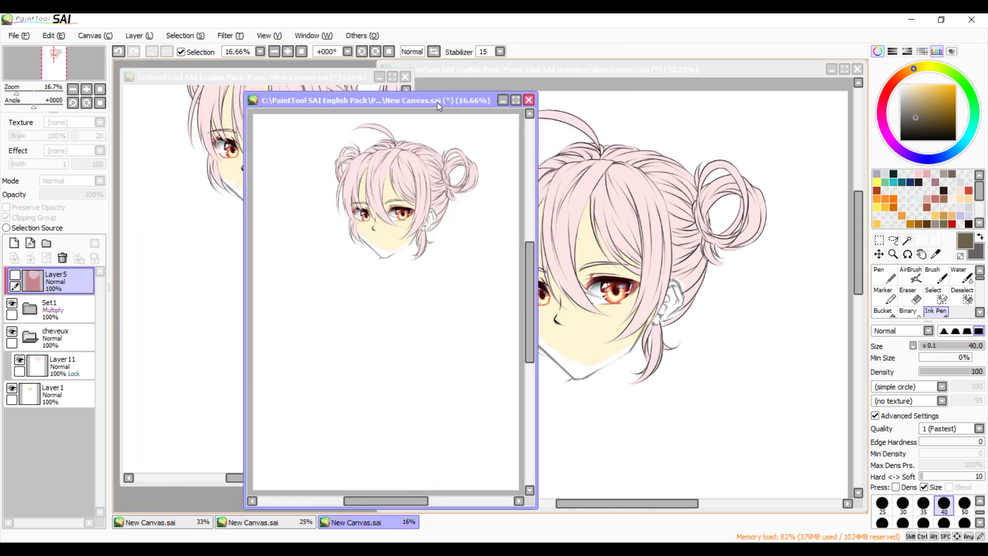
pyautogui.moveTo(477, 102); pyautogui.dragTo(459, 97)
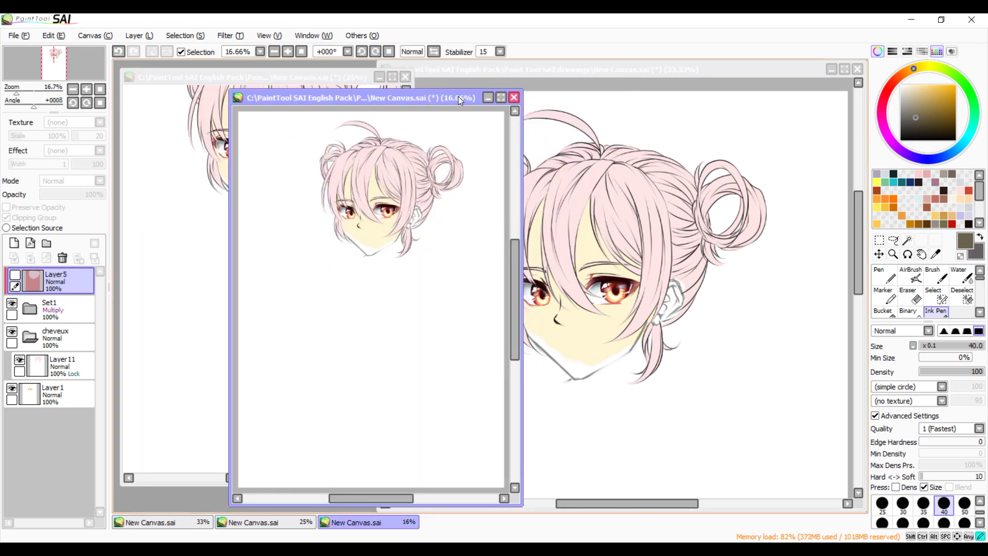
pyautogui.click(514, 97)
# Fit the second view's window into the free space beside the main view and centre the whole head in it at 25%
pyautogui.moveTo(350, 74); pyautogui.dragTo(341, 71)
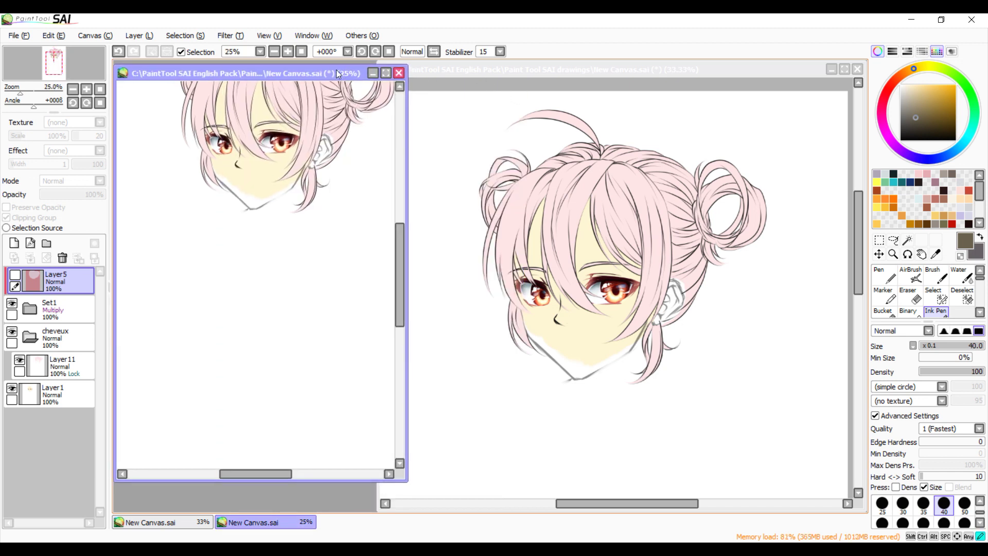
pyautogui.moveTo(407, 65); pyautogui.dragTo(384, 61)
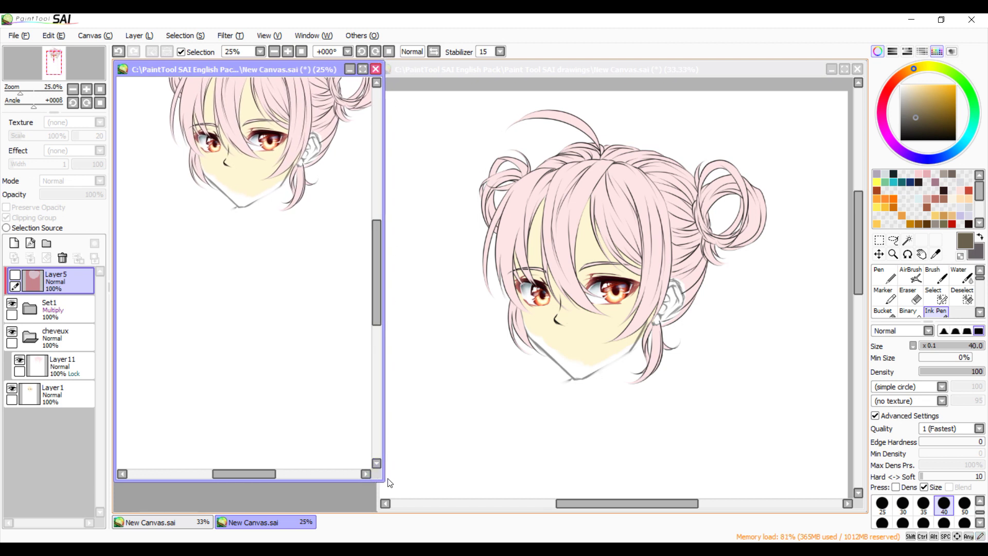
pyautogui.moveTo(383, 481); pyautogui.dragTo(373, 469)
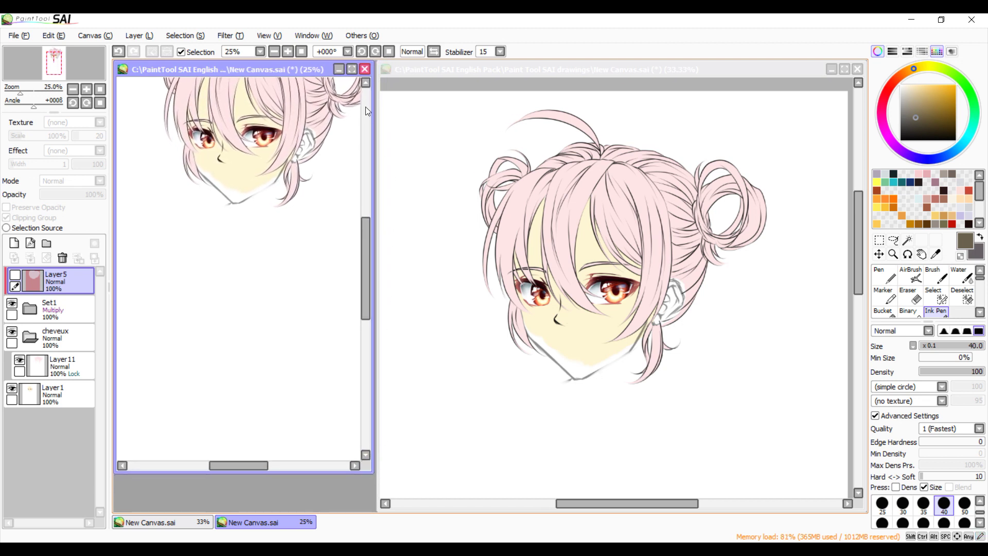
pyautogui.moveTo(369, 260); pyautogui.dragTo(360, 225)
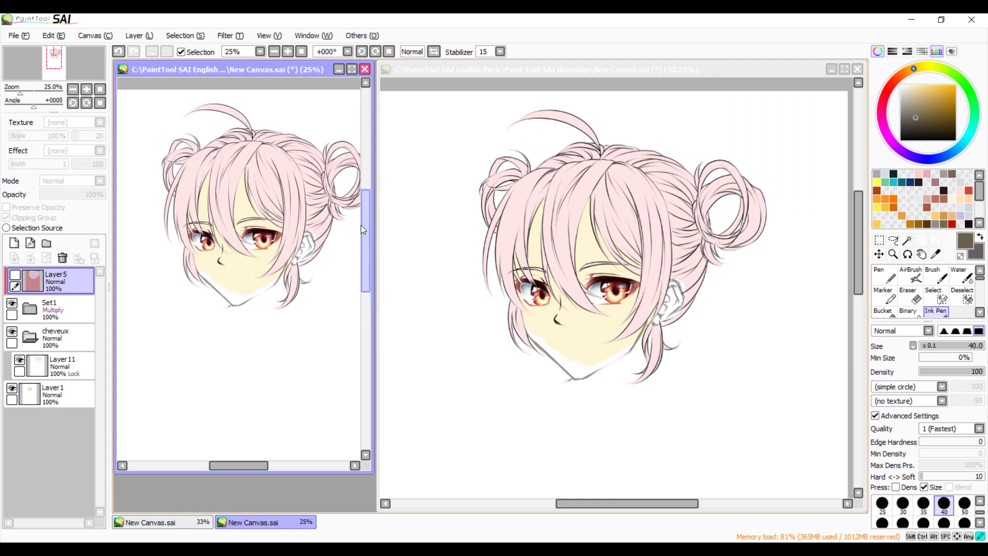
pyautogui.moveTo(267, 462); pyautogui.dragTo(268, 462)
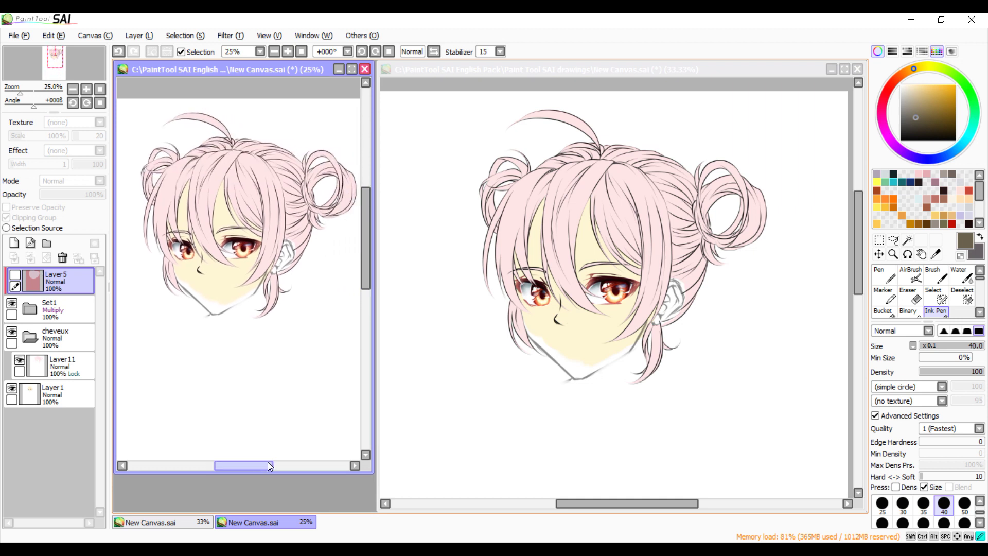
pyautogui.moveTo(268, 462); pyautogui.dragTo(270, 462)
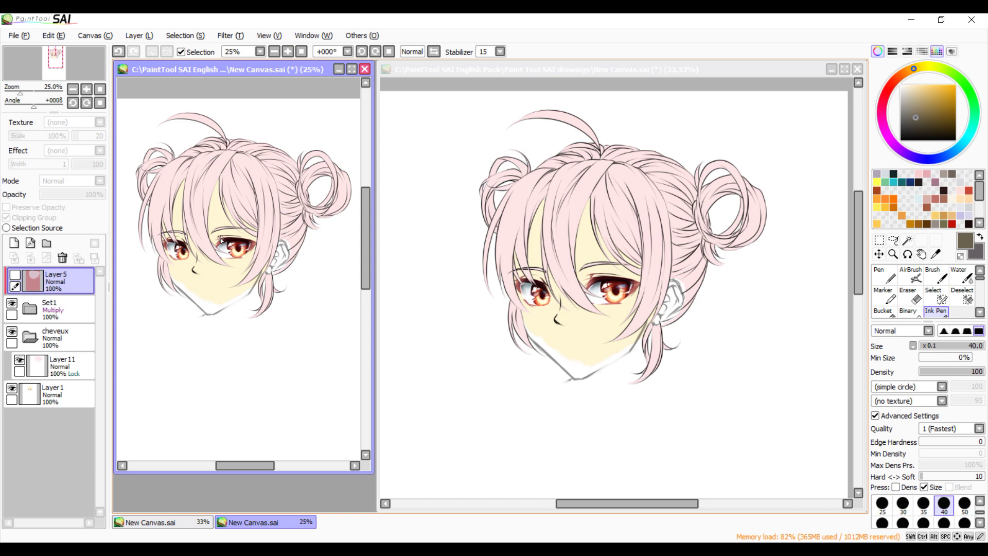
# Return to the main view and examine the hidden Layer5 by showing it briefly over the Set1 folder, then hiding it again
pyautogui.click(859, 220)
pyautogui.moveTo(858, 222); pyautogui.dragTo(830, 223)
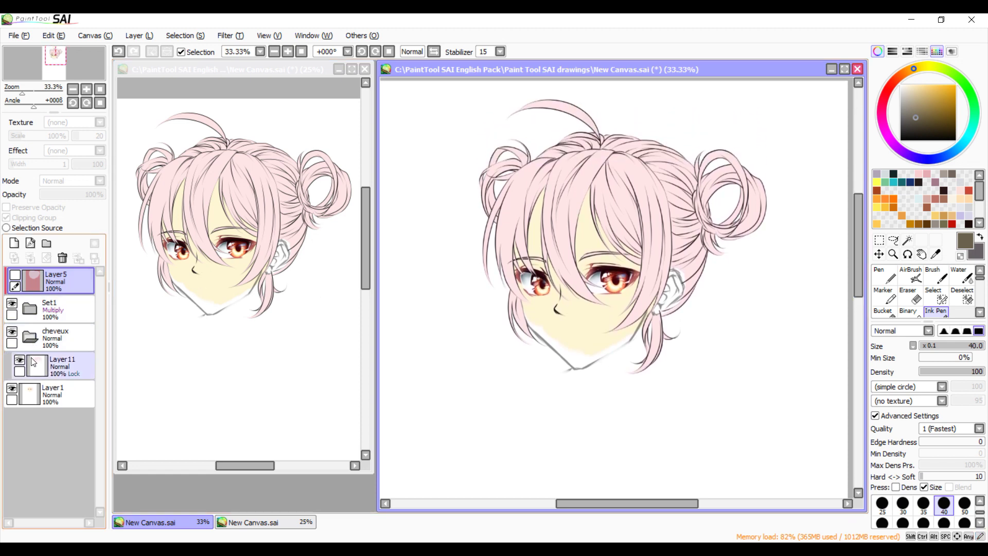
pyautogui.click(36, 309)
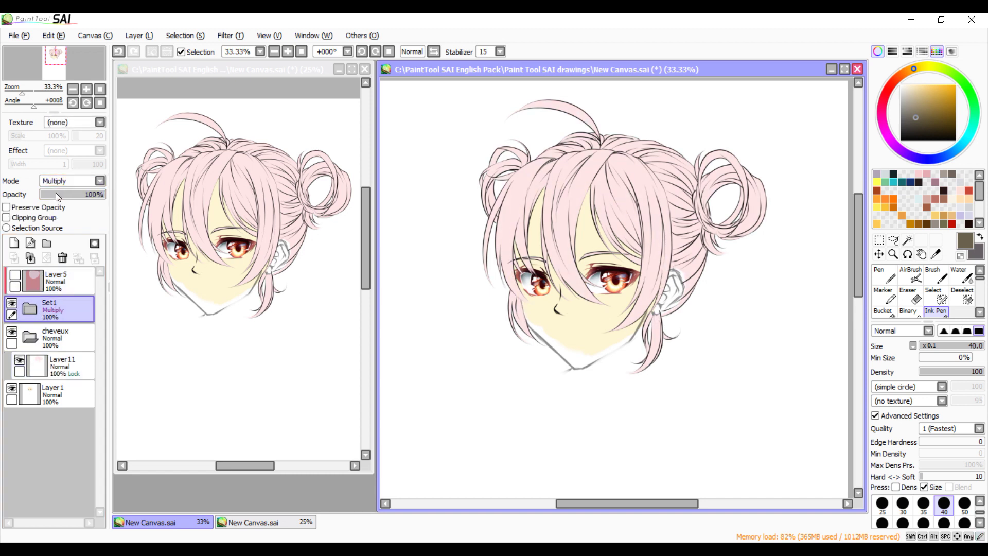
pyautogui.click(14, 275)
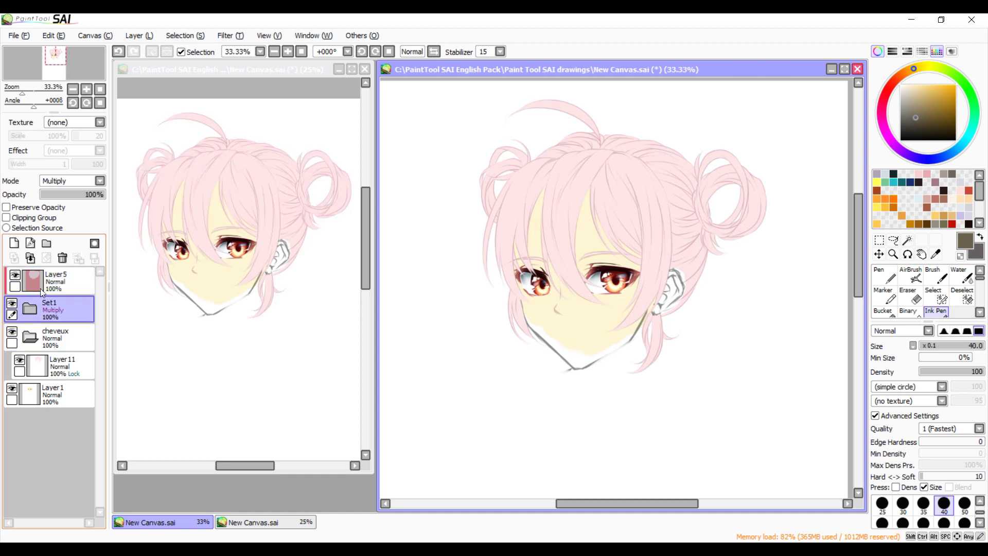
pyautogui.click(15, 276)
# Turn off Preserve Opacity for Layer11 in the cheveux folder
pyautogui.click(38, 364)
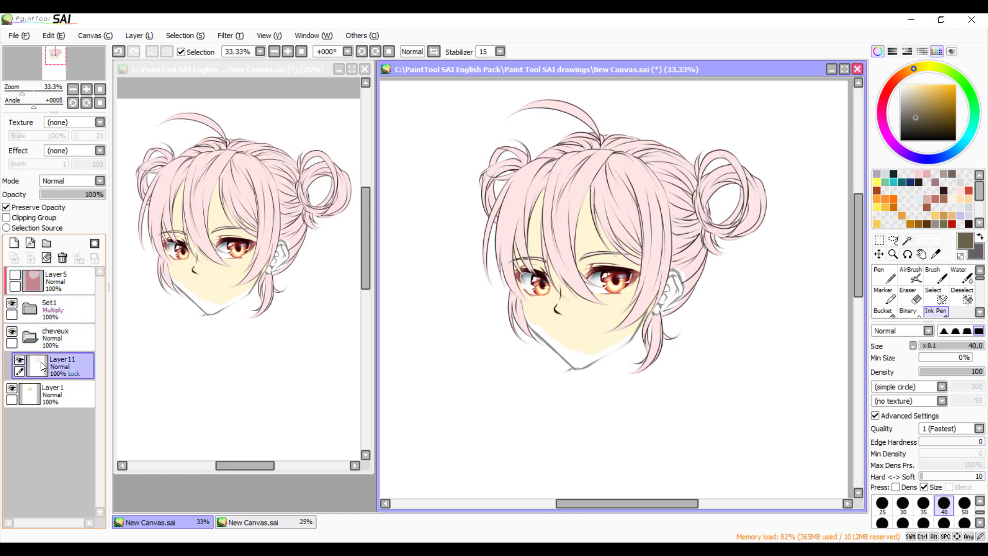
pyautogui.click(17, 207)
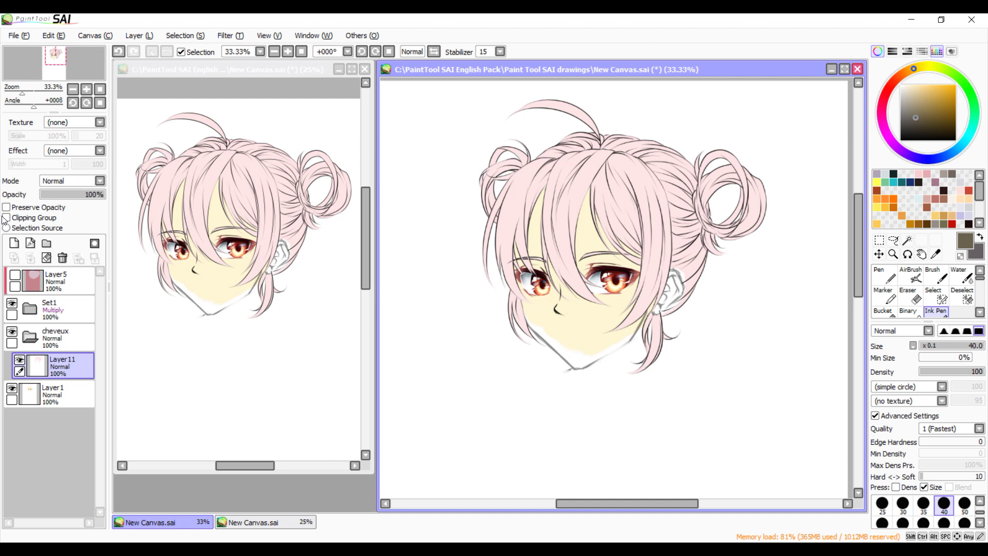
# Try a red Brush stroke over the hair edge beside the bun with Preserve Opacity off, and undo it
pyautogui.click(890, 92)
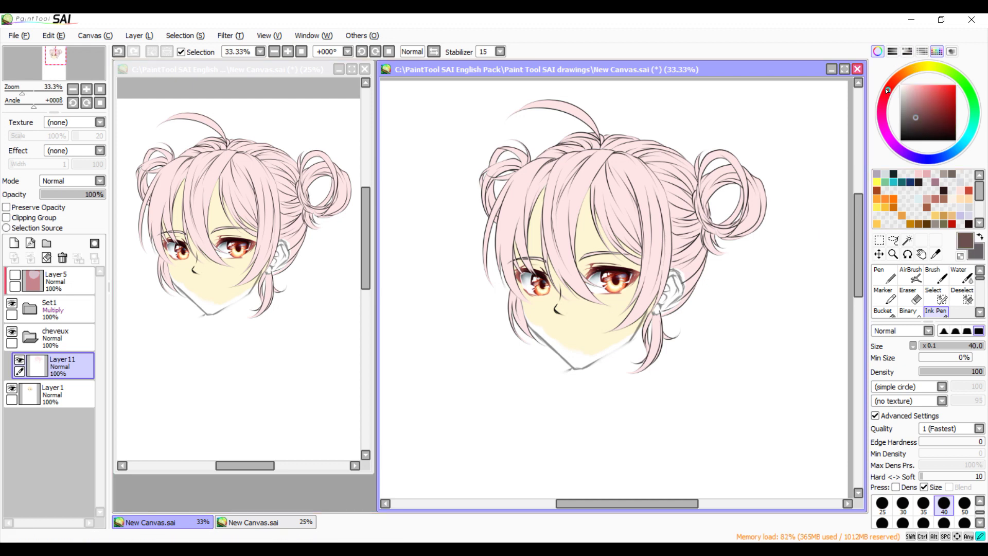
pyautogui.click(935, 91)
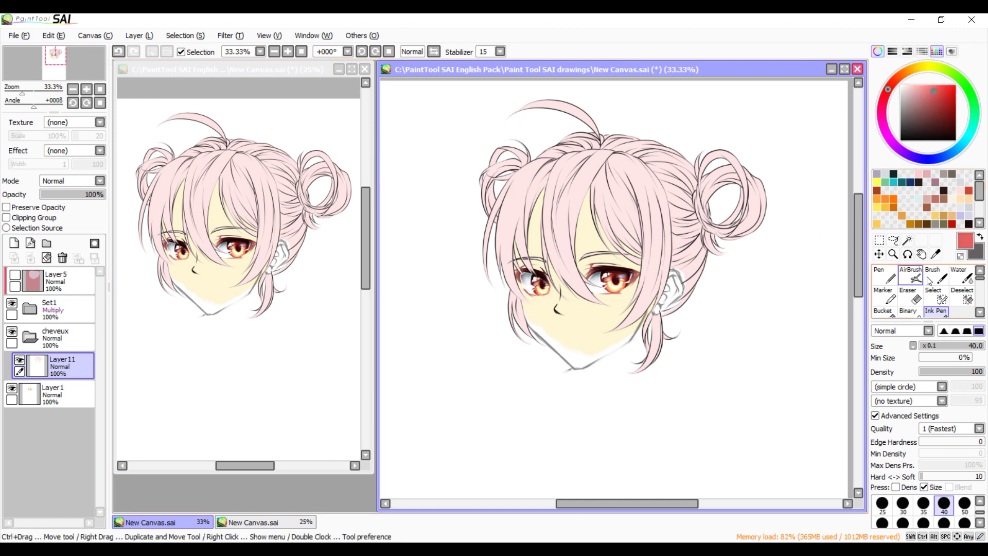
pyautogui.press('b')
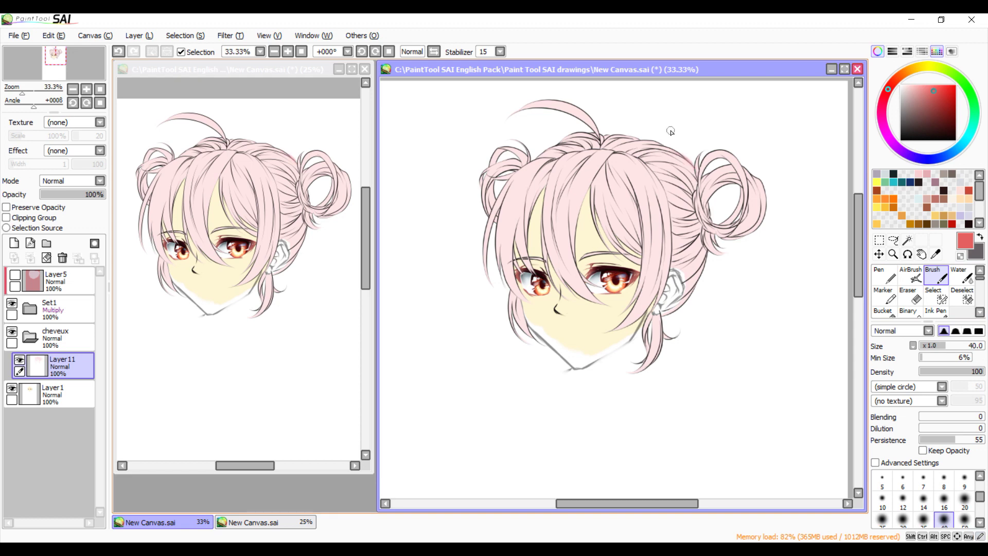
pyautogui.click(291, 49)
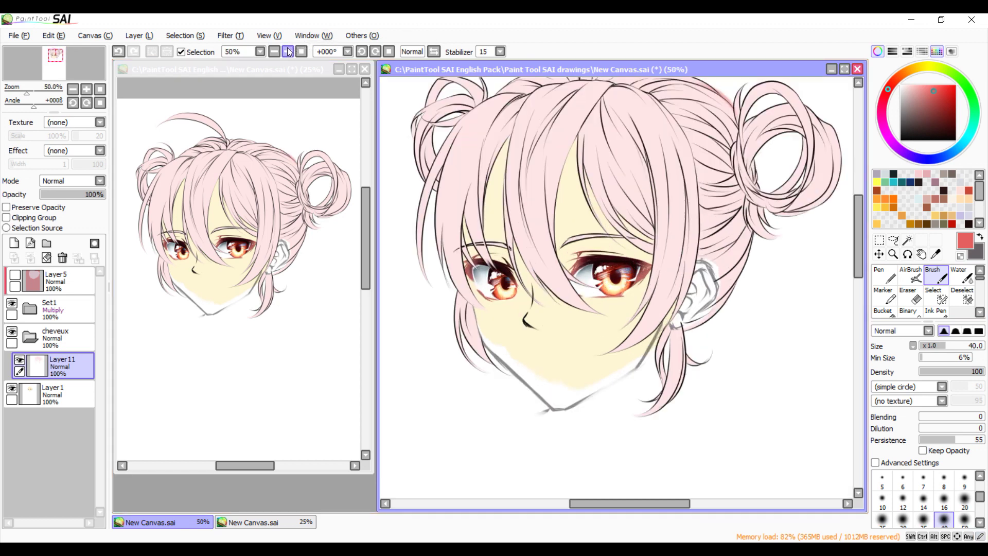
pyautogui.click(291, 49)
pyautogui.scroll(3, 850, 215)
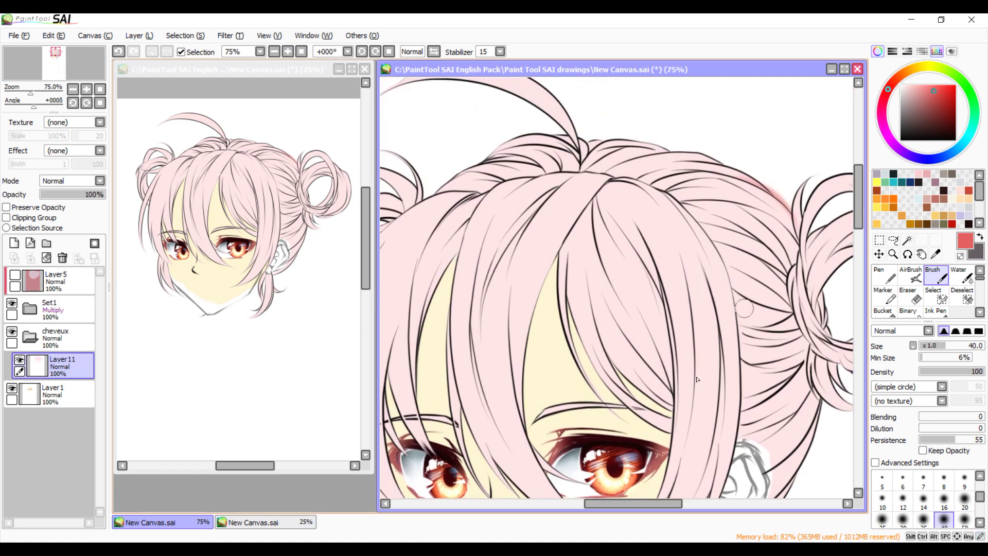
pyautogui.moveTo(662, 502); pyautogui.dragTo(685, 502)
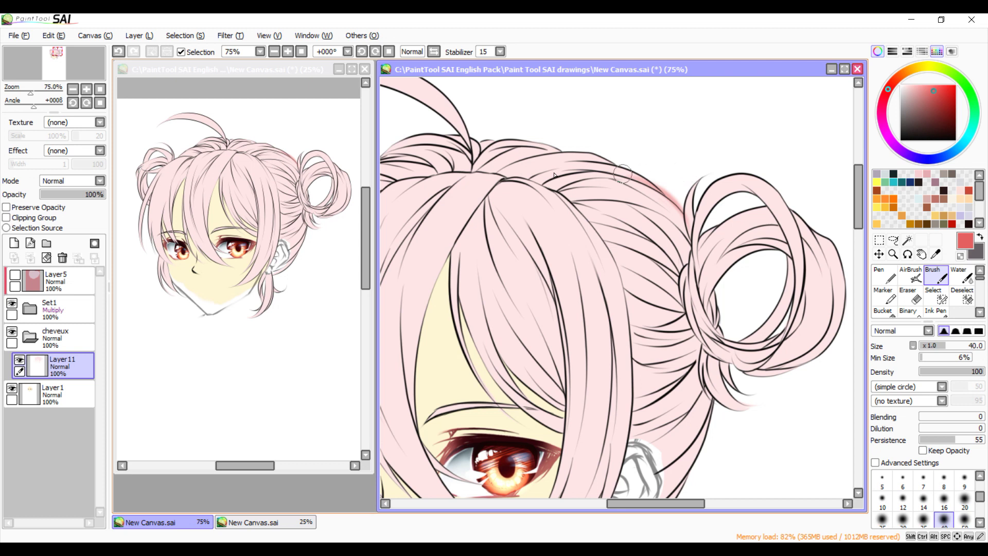
pyautogui.click(119, 54)
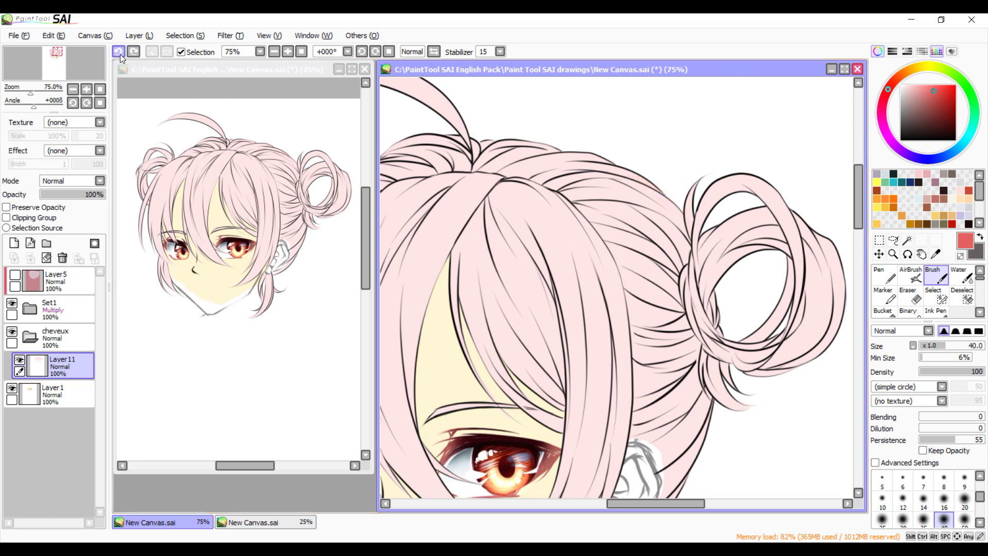
# Turn on Preserve Opacity for Layer11, try broad red Pen strokes at size 500 over the bun, and undo them
pyautogui.click(7, 208)
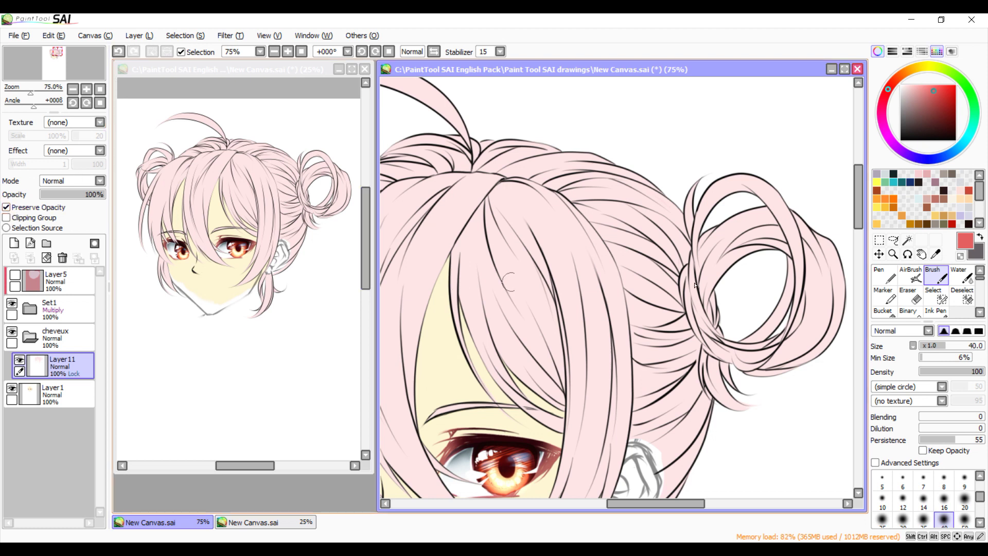
pyautogui.click(886, 275)
pyautogui.moveTo(598, 169)
pyautogui.mouseDown()
pyautogui.moveTo(727, 212)
pyautogui.moveTo(751, 350)
pyautogui.moveTo(603, 243)
pyautogui.mouseUp()
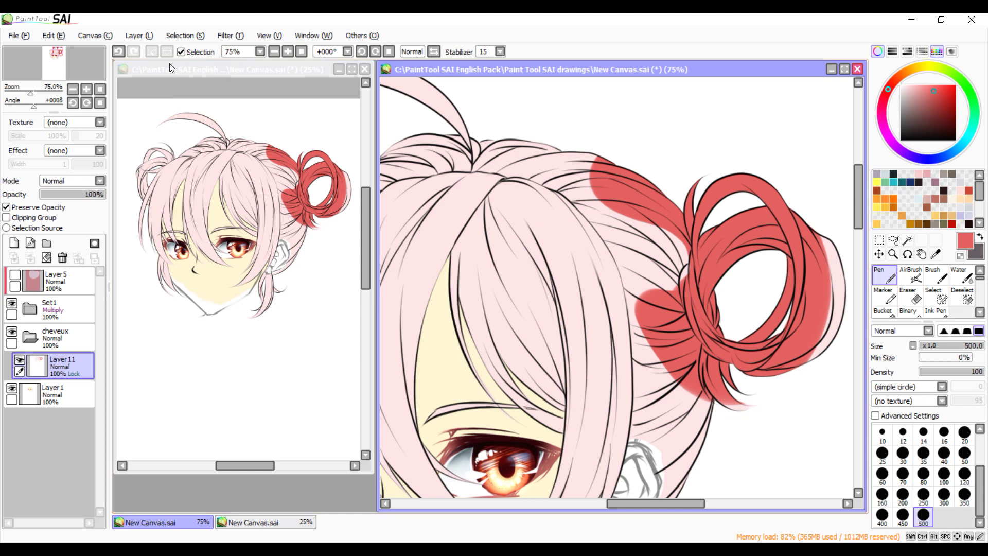
pyautogui.click(118, 52)
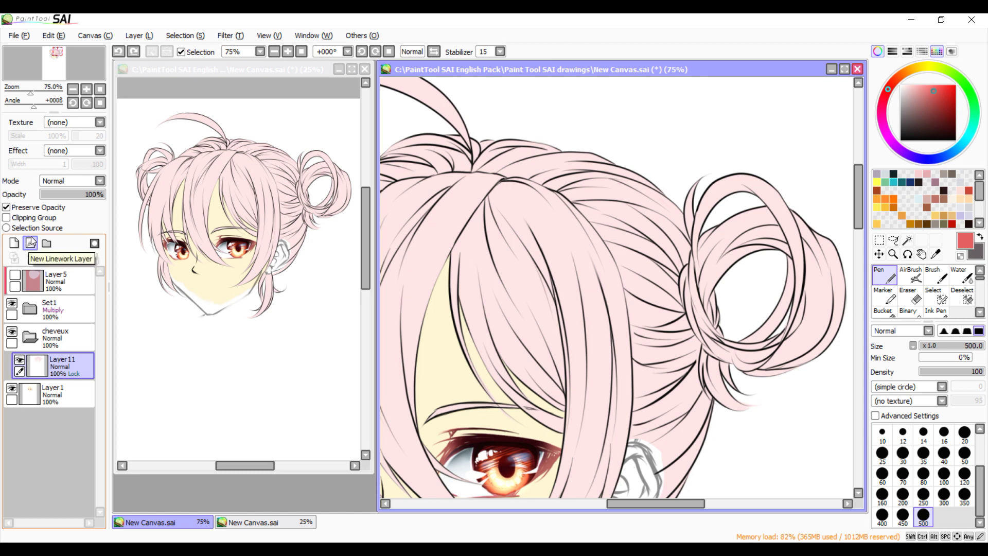
# Add a new layer filled with grey using the Bucket and place it between Layer1 and the cheveux folder
pyautogui.click(46, 393)
pyautogui.click(15, 242)
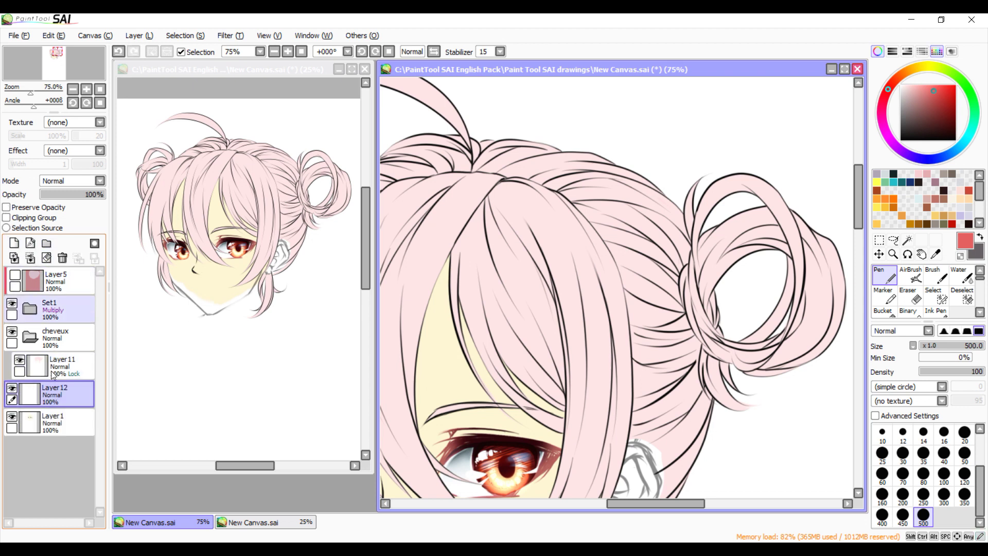
pyautogui.moveTo(49, 401); pyautogui.dragTo(50, 428)
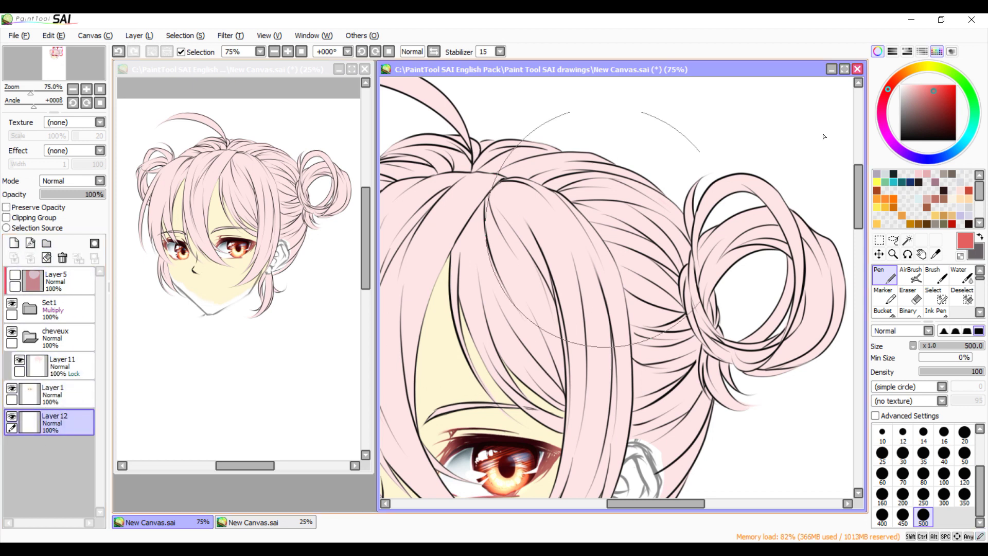
pyautogui.click(883, 310)
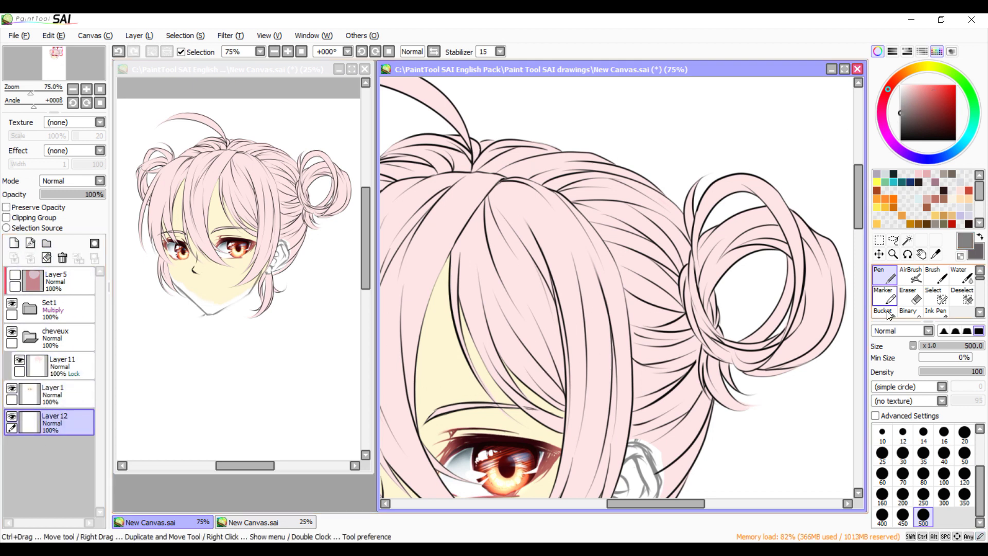
pyautogui.click(723, 394)
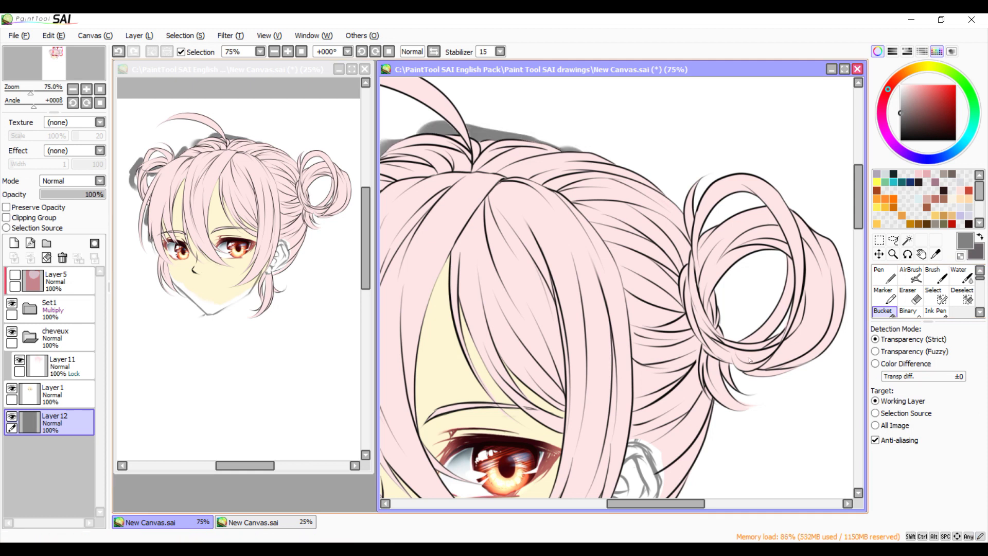
pyautogui.moveTo(67, 429); pyautogui.dragTo(49, 393)
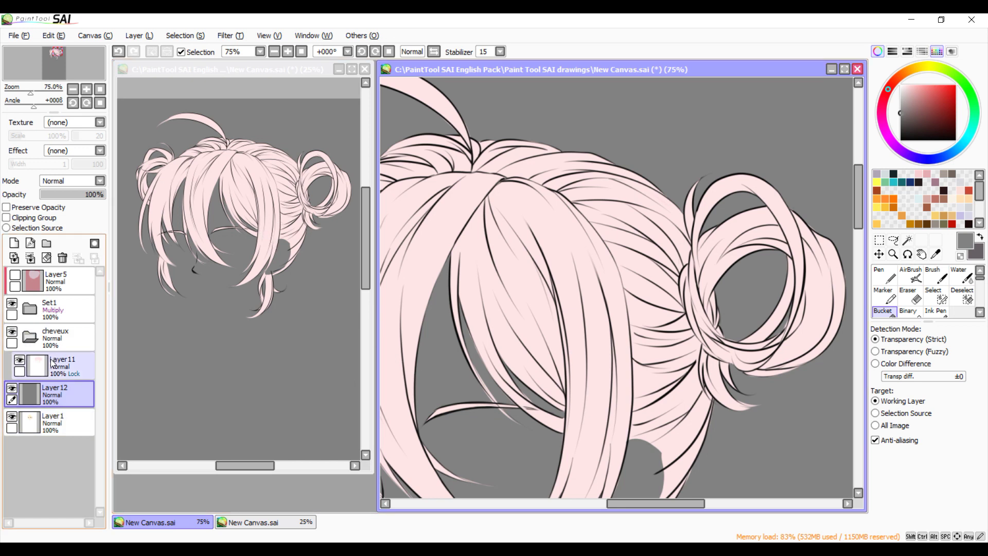
# Add a new layer above Layer11 in Multiply mode and choose a muted reddish-brown colour
pyautogui.click(36, 365)
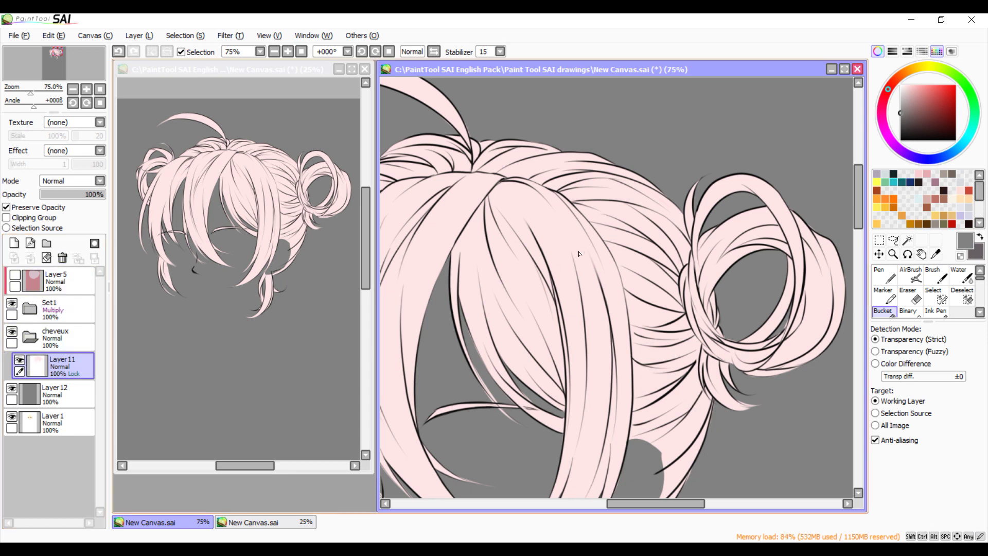
pyautogui.click(920, 112)
pyautogui.click(14, 243)
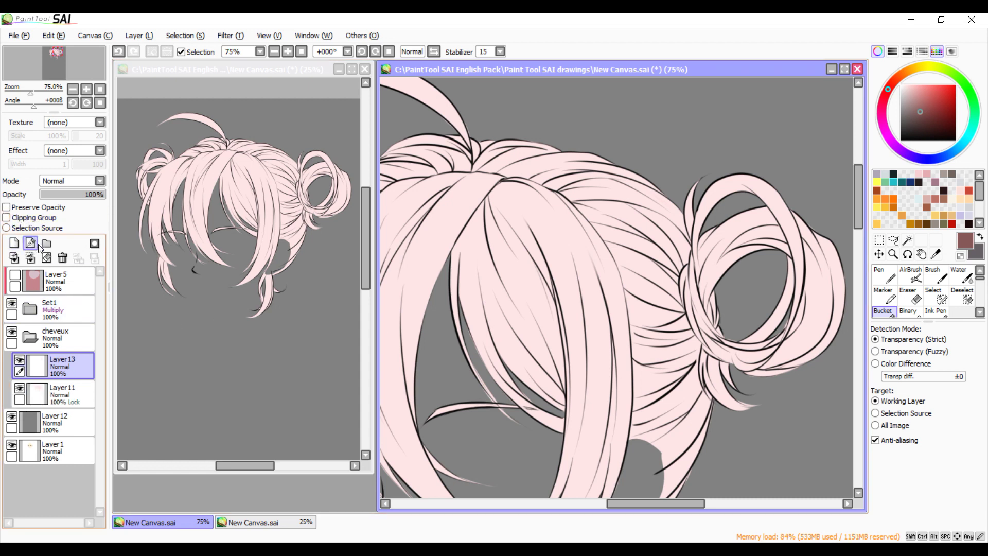
pyautogui.click(99, 181)
pyautogui.click(67, 202)
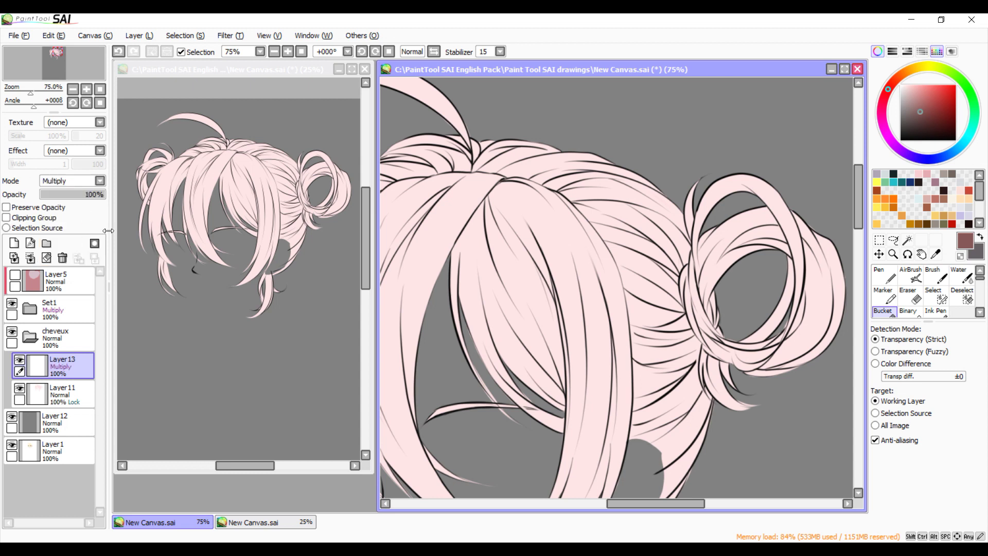
# Brush reddish-brown shadows along the hair strands leading to the bun on Layer13, using sizes 40 and 50
pyautogui.click(939, 278)
pyautogui.moveTo(611, 211); pyautogui.dragTo(675, 260)
pyautogui.moveTo(693, 298); pyautogui.dragTo(690, 322)
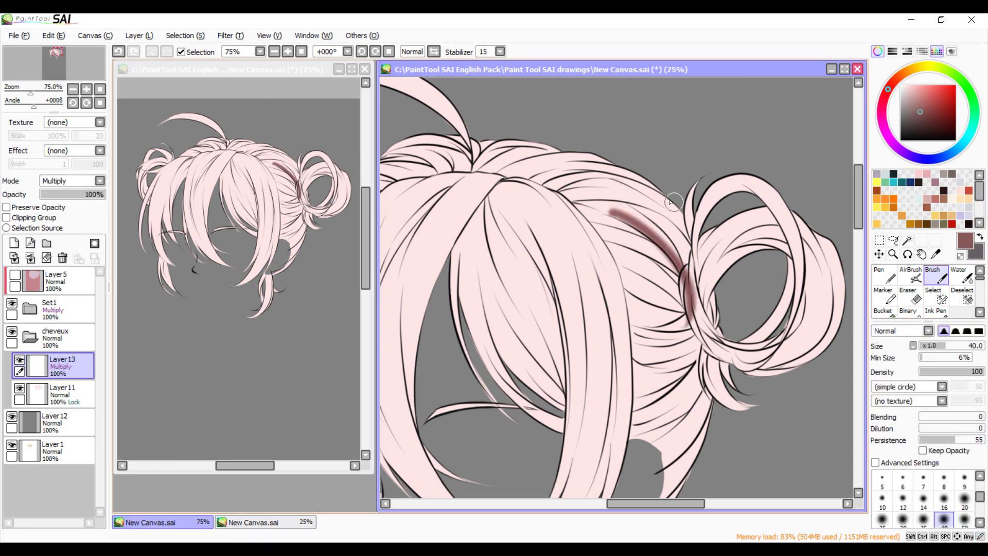
pyautogui.click(965, 519)
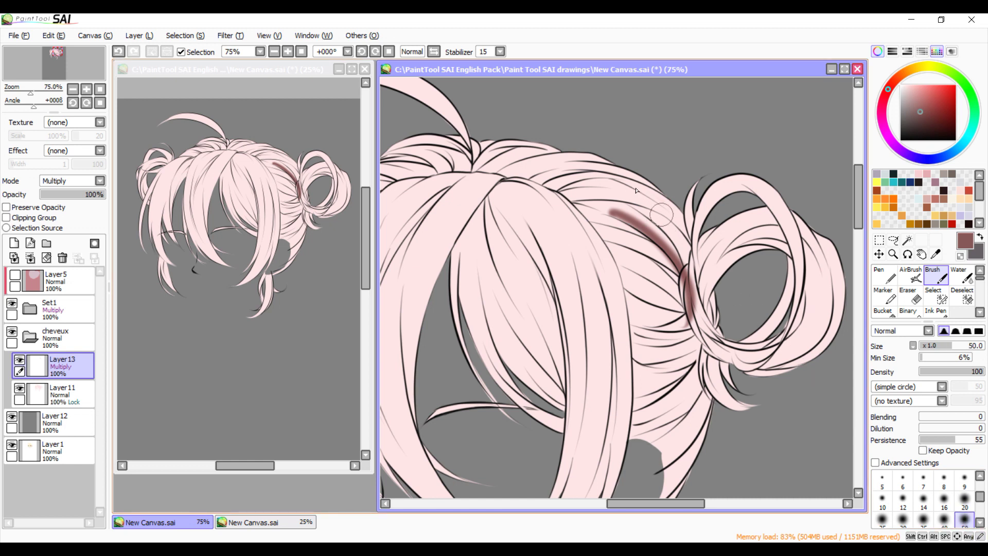
pyautogui.moveTo(619, 180); pyautogui.dragTo(704, 256)
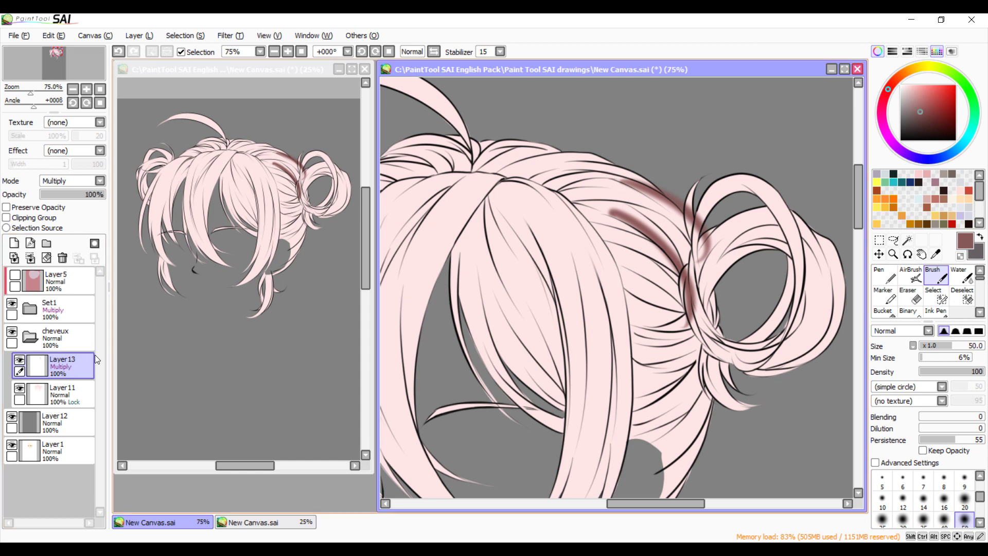
# Merge Layer13 down into Layer11, undo the merge, and clear the strokes from Layer13
pyautogui.click(19, 258)
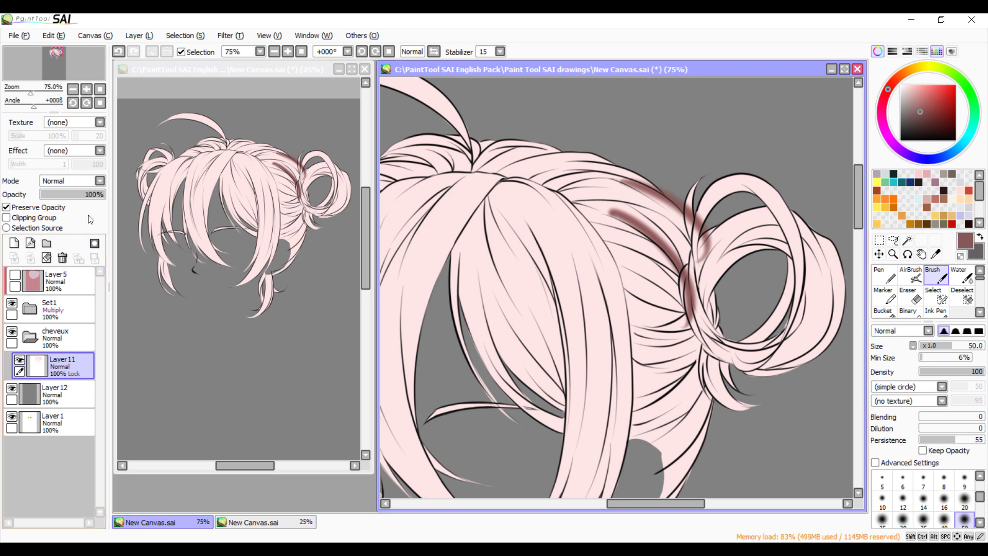
pyautogui.click(118, 52)
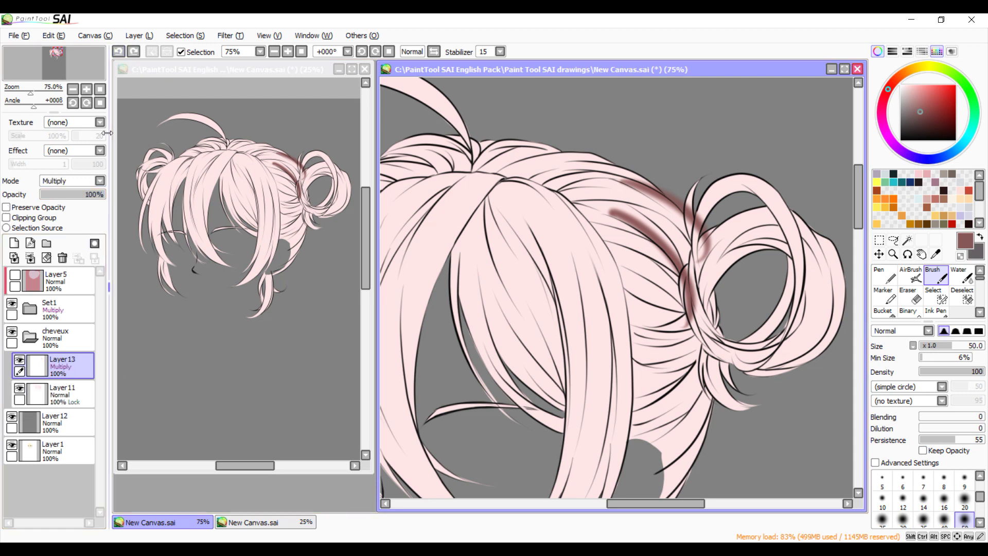
pyautogui.click(47, 259)
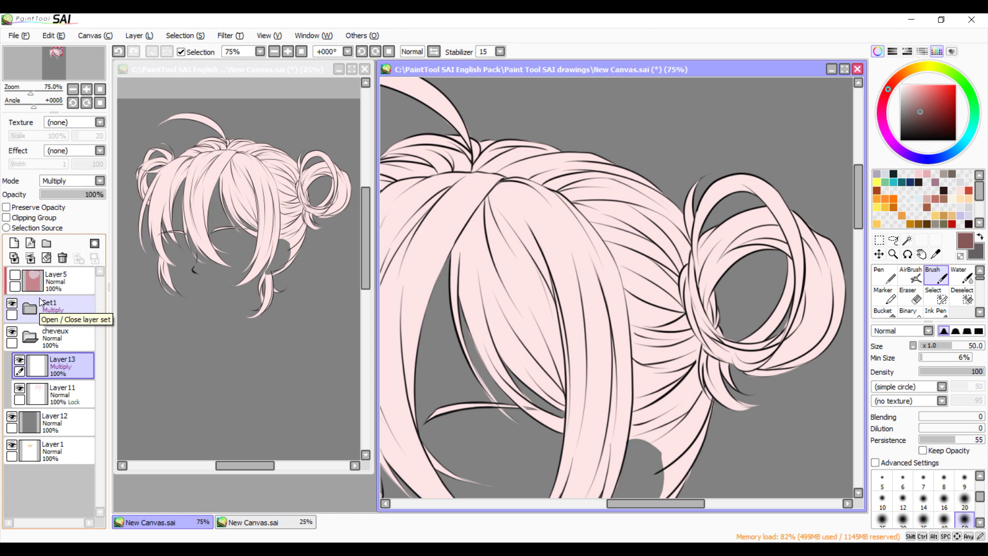
# Clip Layer13 to Layer11 in Luminosity mode, try salmon-pink Brush strokes over the hair beside the bun, and undo them
pyautogui.click(7, 217)
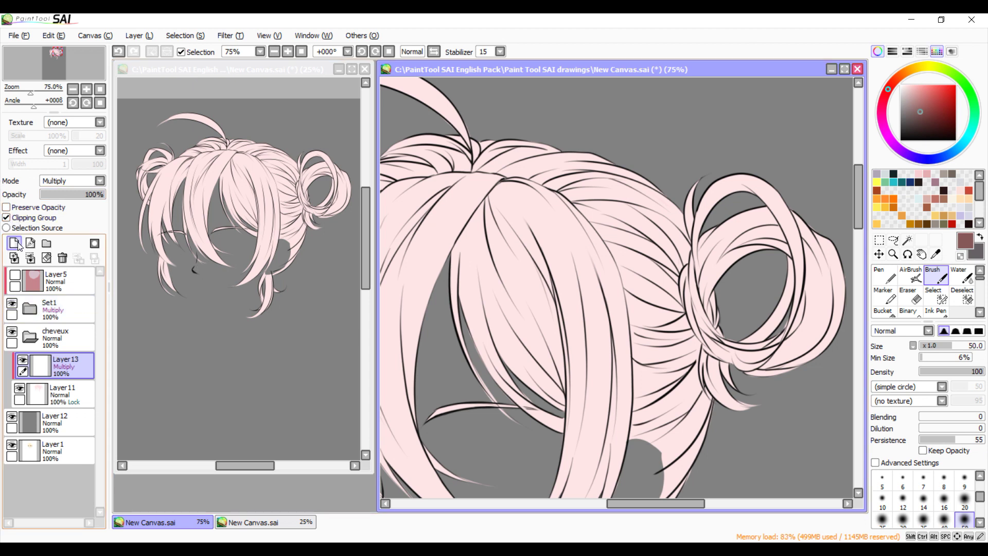
pyautogui.click(100, 180)
pyautogui.click(79, 232)
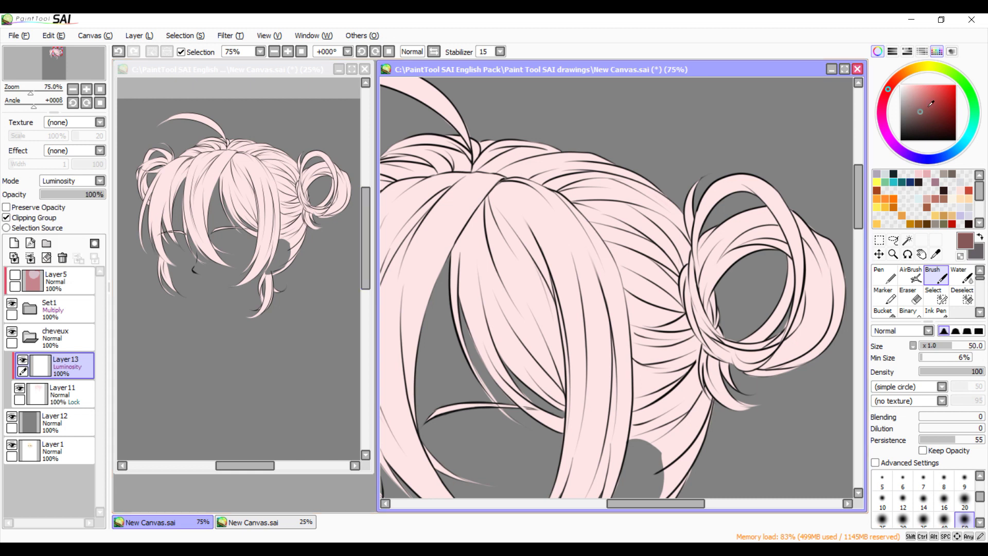
pyautogui.moveTo(609, 174)
pyautogui.mouseDown()
pyautogui.moveTo(657, 192)
pyautogui.moveTo(633, 173)
pyautogui.moveTo(592, 340)
pyautogui.mouseUp()
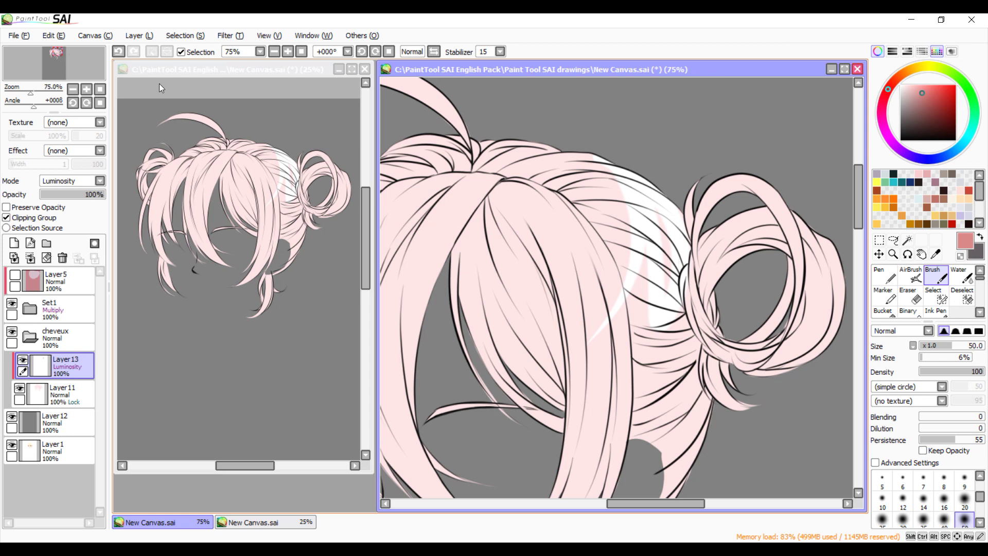
pyautogui.click(123, 55)
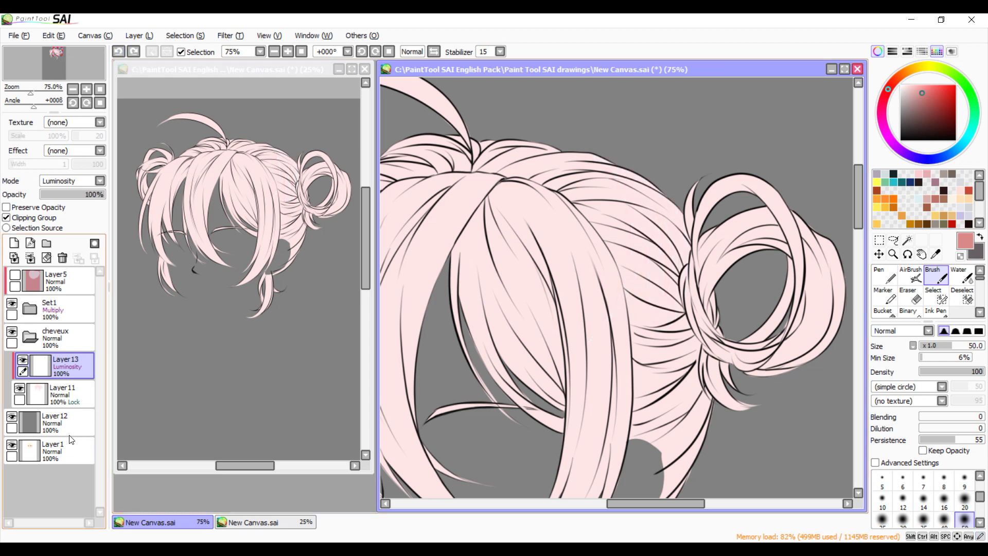
# Hide the grey Layer12 while keeping Layer1 visible, and delete Layer13
pyautogui.click(11, 444)
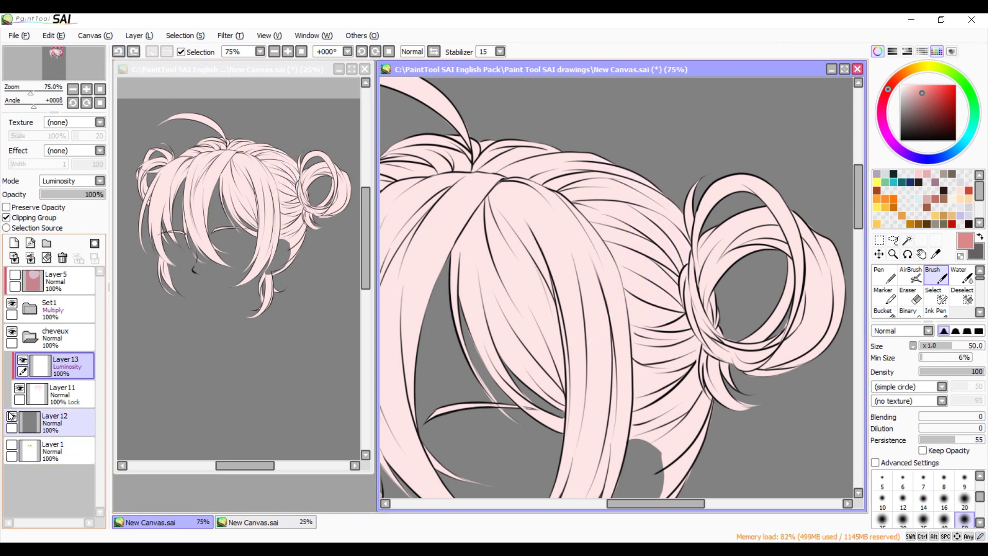
pyautogui.click(12, 444)
pyautogui.click(11, 445)
pyautogui.click(12, 445)
pyautogui.click(21, 419)
pyautogui.click(11, 416)
pyautogui.click(12, 416)
pyautogui.click(11, 417)
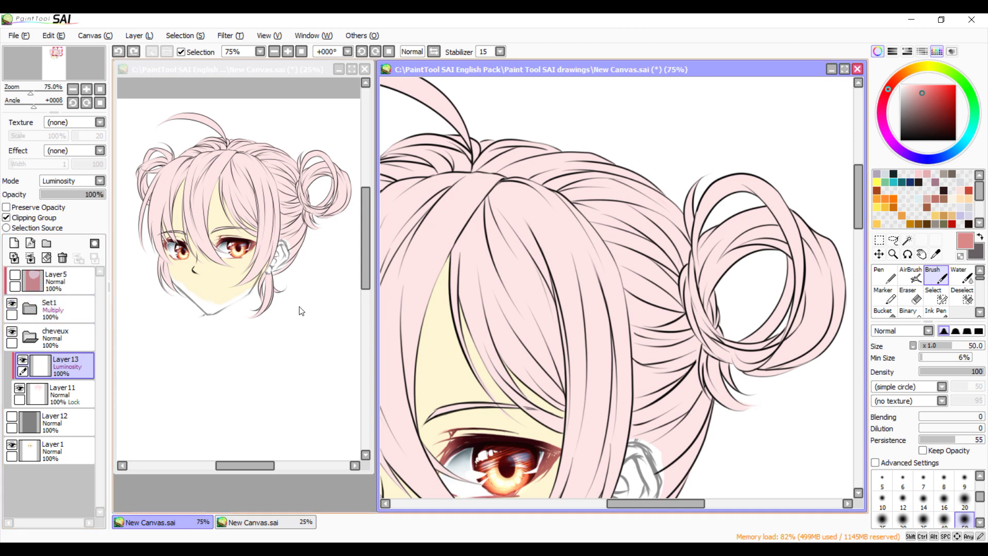
pyautogui.click(62, 258)
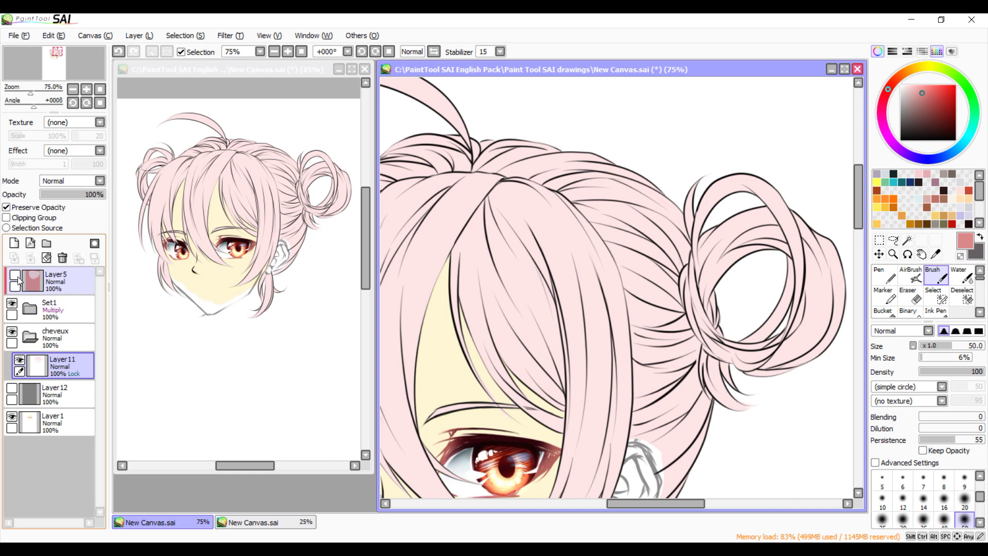
# Try a cool-pink Brush stroke on a front hair strand in Layer11, clear the layer, and undo these changes
pyautogui.click(936, 254)
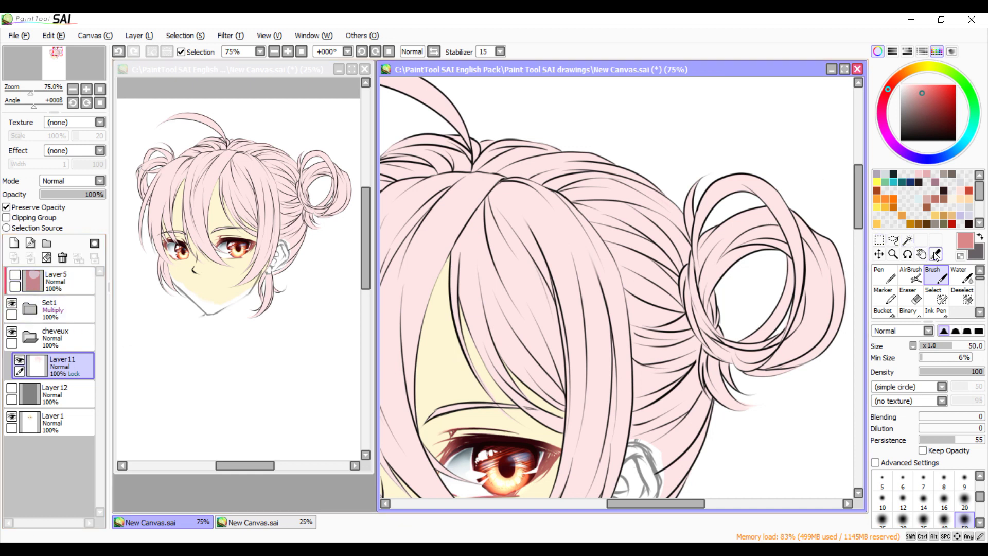
pyautogui.moveTo(666, 503)
pyautogui.mouseDown()
pyautogui.moveTo(624, 518)
pyautogui.moveTo(631, 490)
pyautogui.mouseUp()
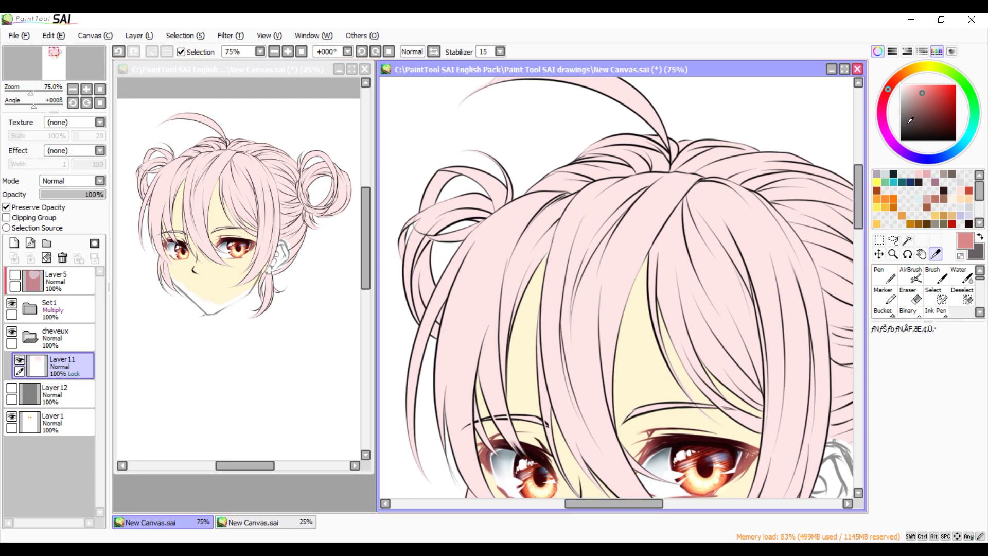
pyautogui.click(883, 103)
pyautogui.click(921, 90)
pyautogui.moveTo(920, 89); pyautogui.dragTo(924, 87)
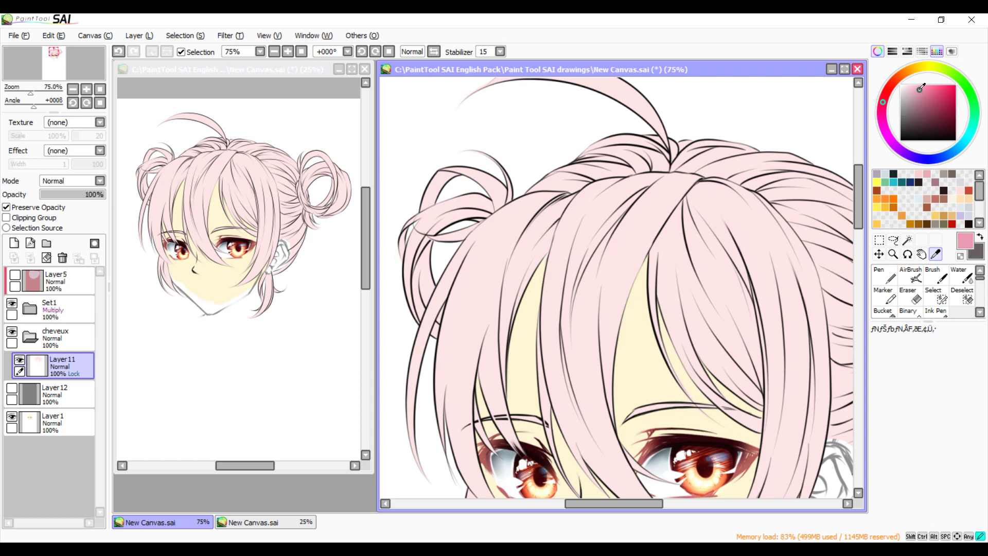
pyautogui.click(938, 277)
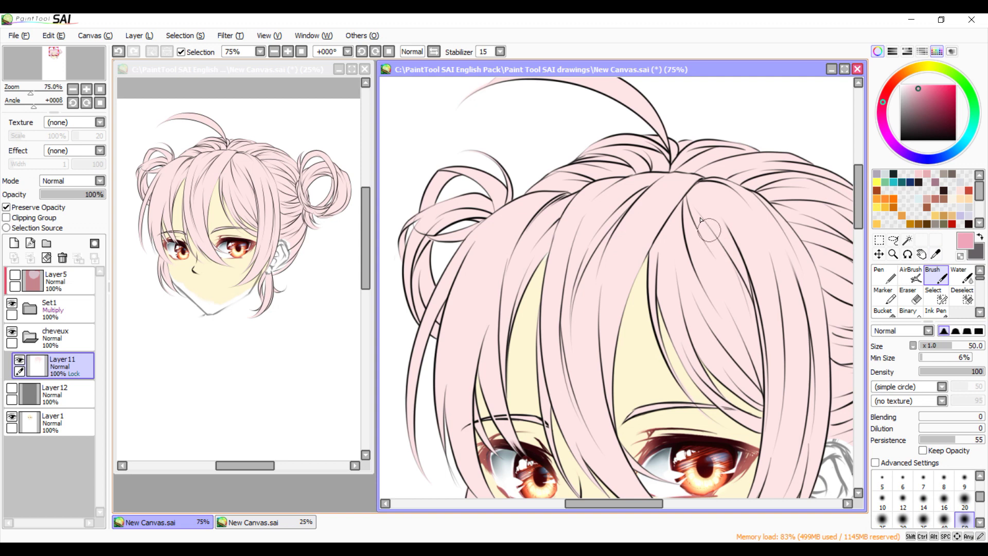
pyautogui.moveTo(688, 222); pyautogui.dragTo(727, 327)
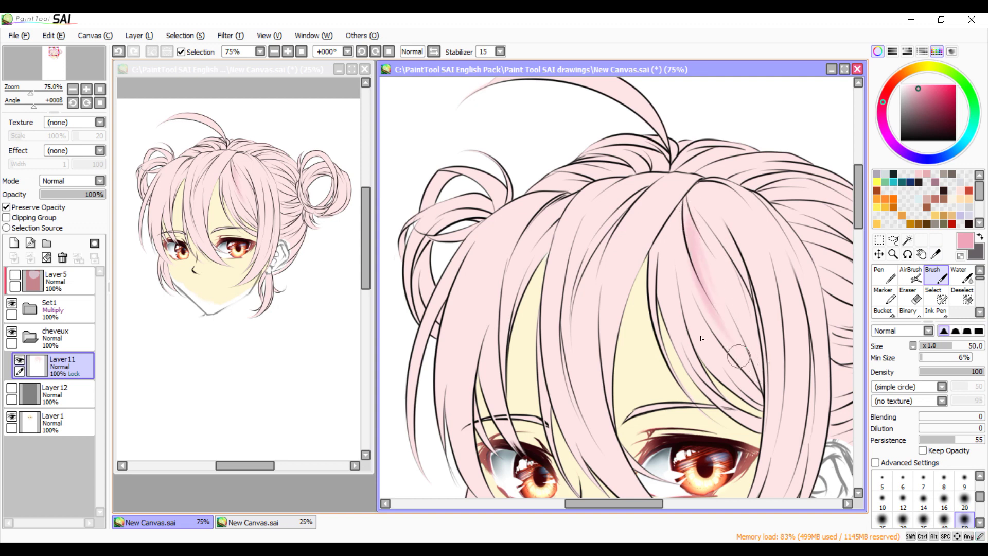
pyautogui.click(46, 257)
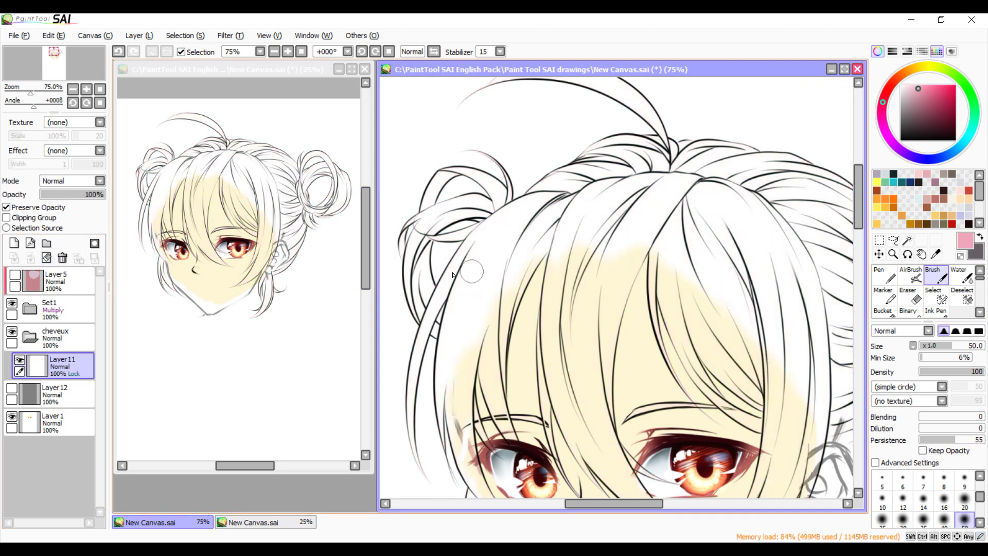
pyautogui.click(119, 51)
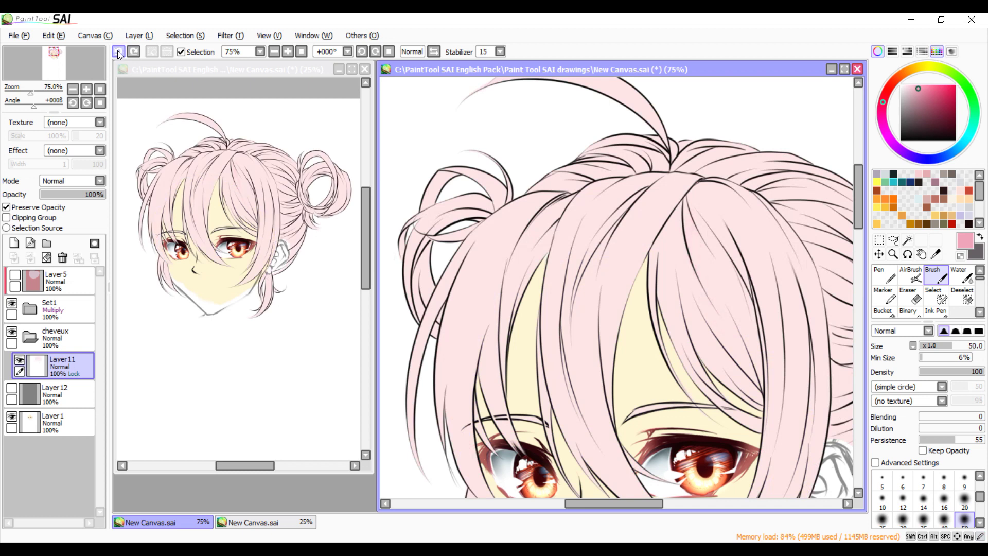
# Add a new layer above Layer11, clip it to Layer11, and pick a pale greyish pink
pyautogui.click(14, 243)
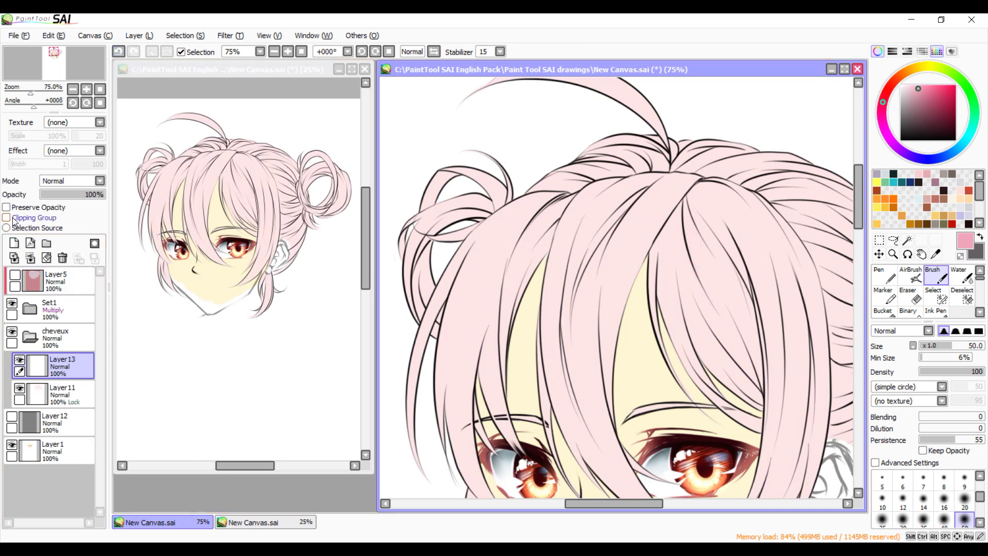
pyautogui.click(7, 217)
pyautogui.click(910, 90)
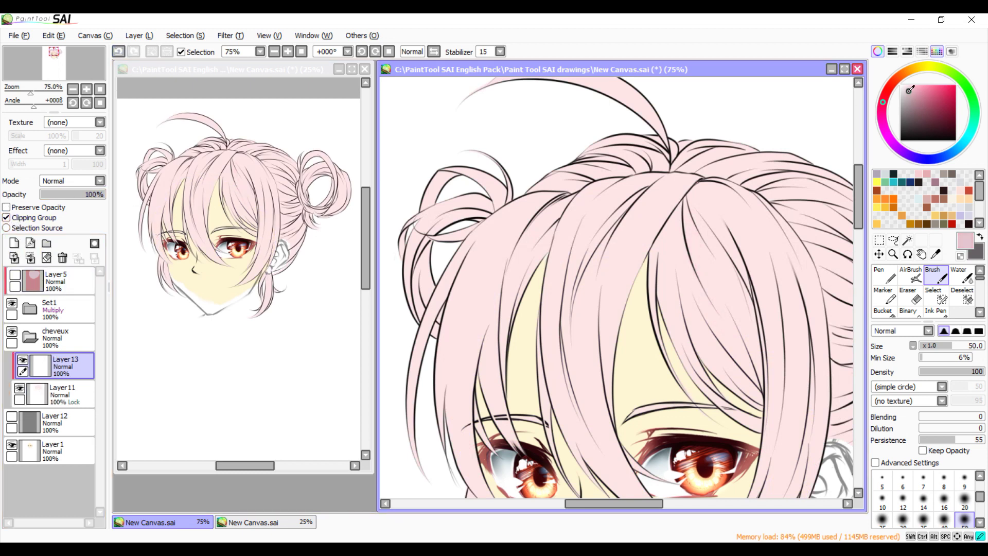
# Try a pale pink size 50 Brush stroke with the rounded edge shape along the central fringe strand
pyautogui.click(885, 275)
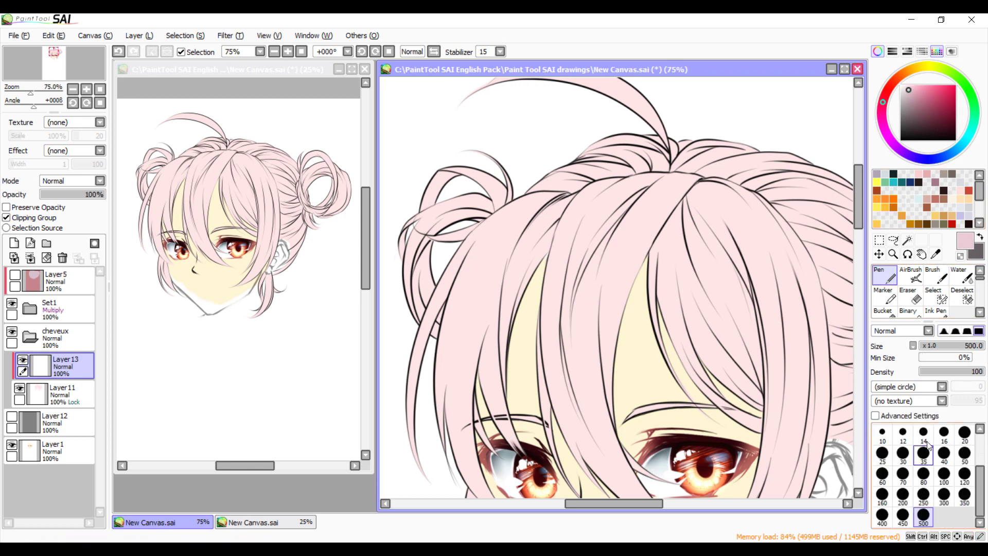
pyautogui.click(942, 277)
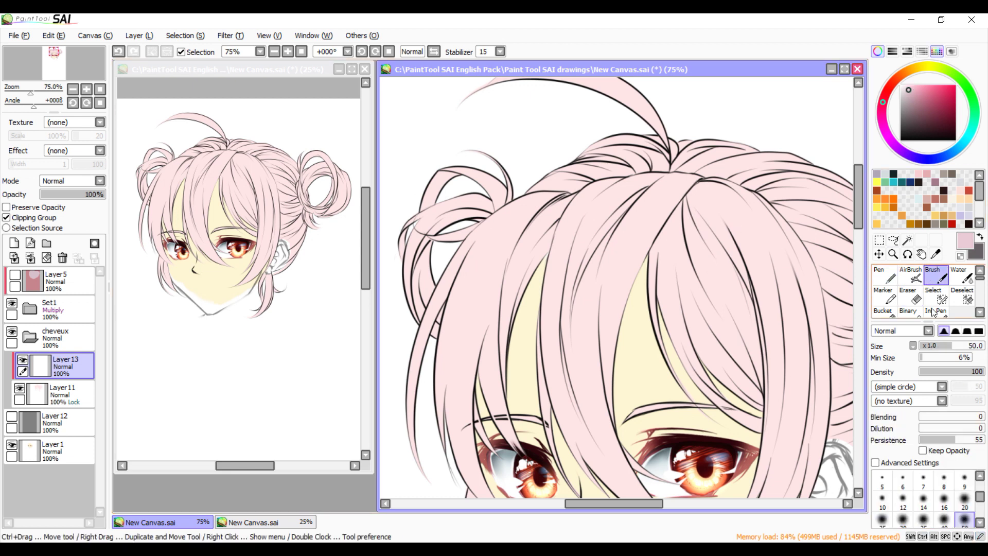
pyautogui.click(979, 522)
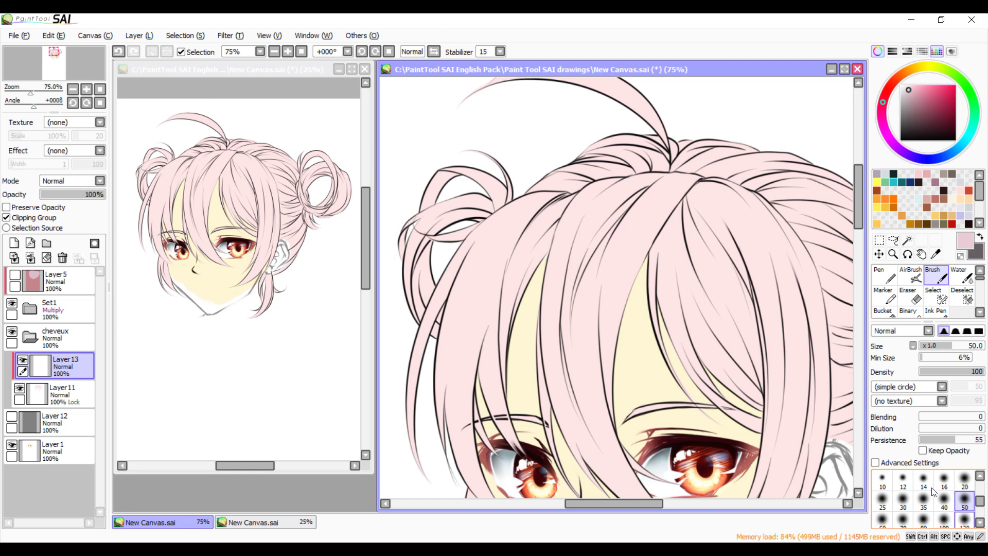
pyautogui.click(955, 332)
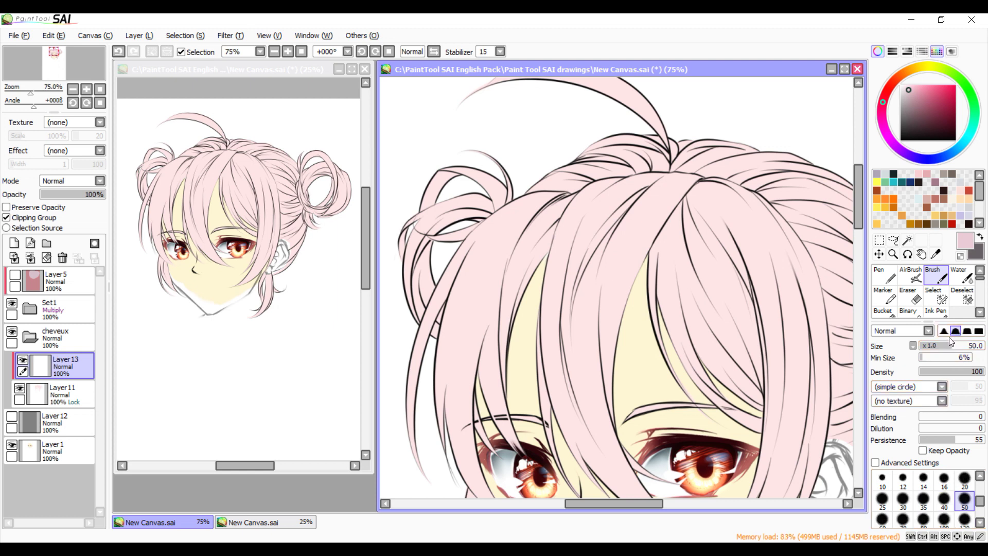
pyautogui.click(938, 313)
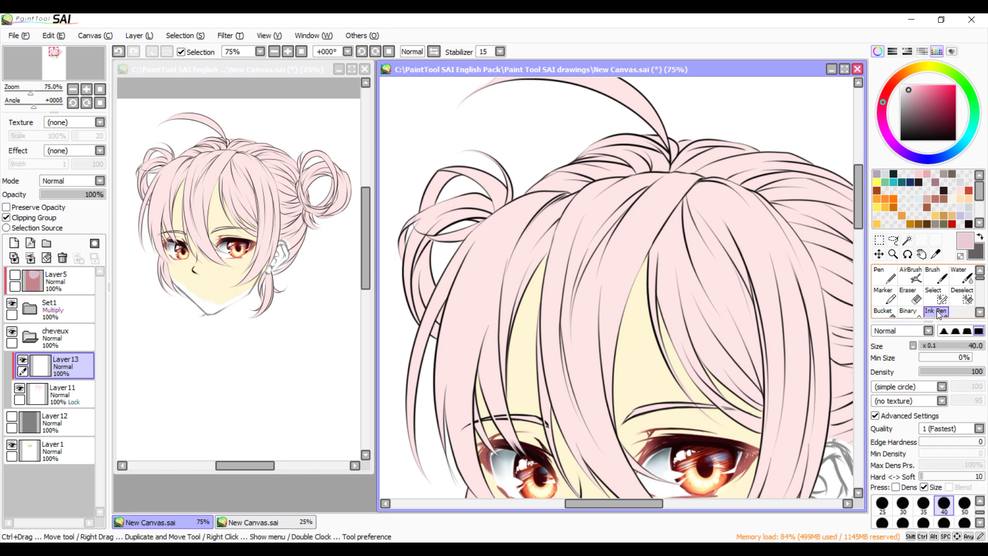
pyautogui.click(936, 274)
pyautogui.moveTo(588, 504); pyautogui.dragTo(599, 505)
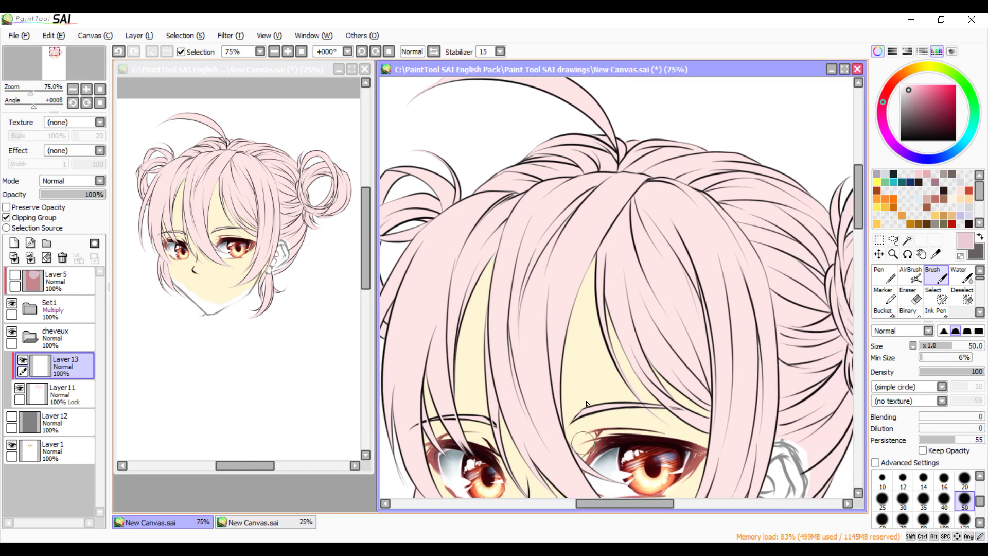
pyautogui.moveTo(572, 431)
pyautogui.mouseDown()
pyautogui.moveTo(557, 406)
pyautogui.moveTo(553, 374)
pyautogui.moveTo(571, 425)
pyautogui.moveTo(552, 322)
pyautogui.mouseUp()
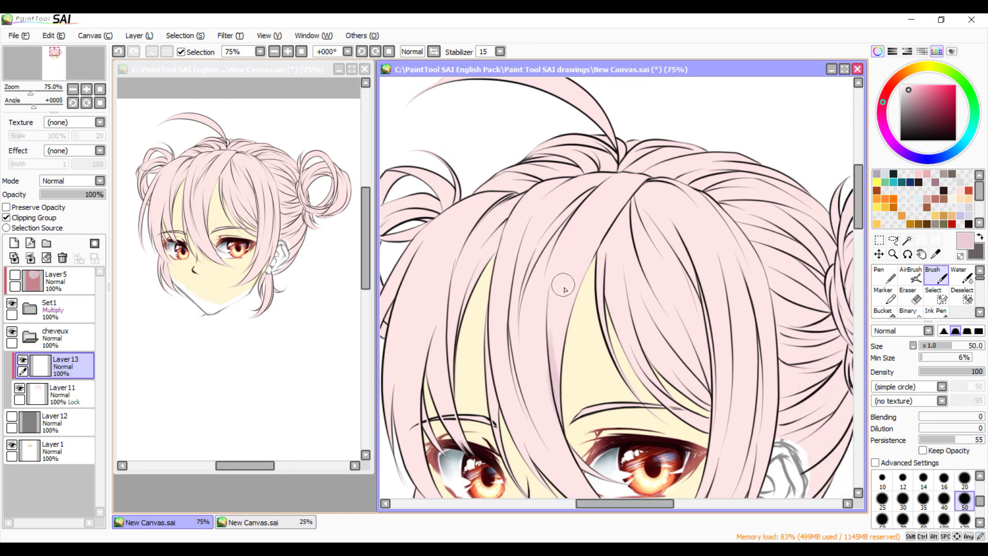
# Preserve opacity on Layer13 and recolour the fringe stroke with progressively lighter pinks
pyautogui.click(920, 91)
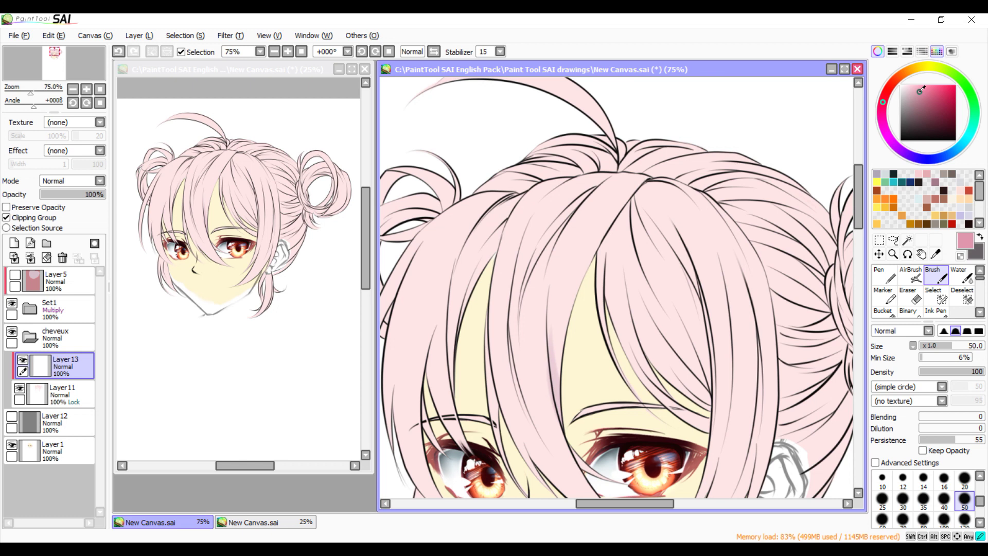
pyautogui.click(6, 207)
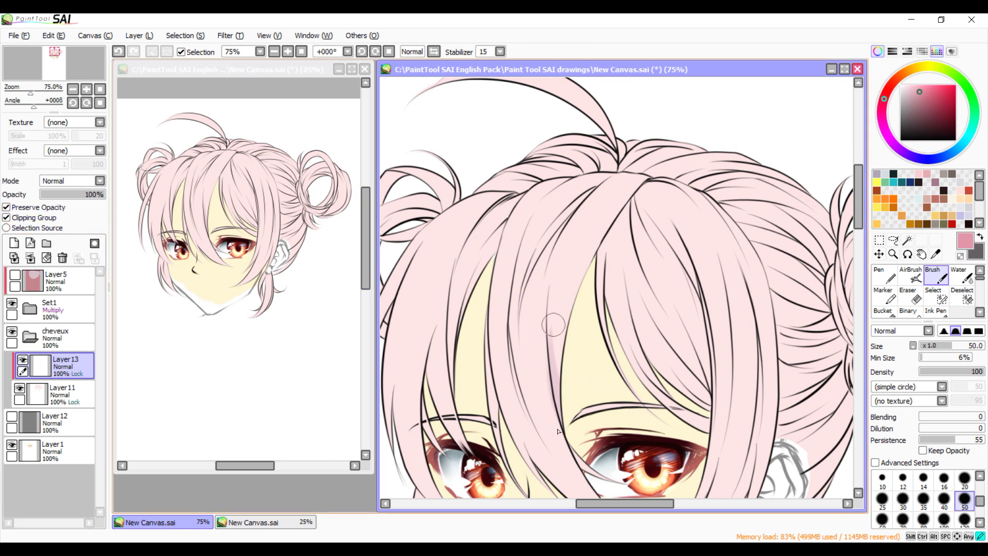
pyautogui.moveTo(554, 324)
pyautogui.mouseDown()
pyautogui.moveTo(556, 351)
pyautogui.moveTo(566, 416)
pyautogui.mouseUp()
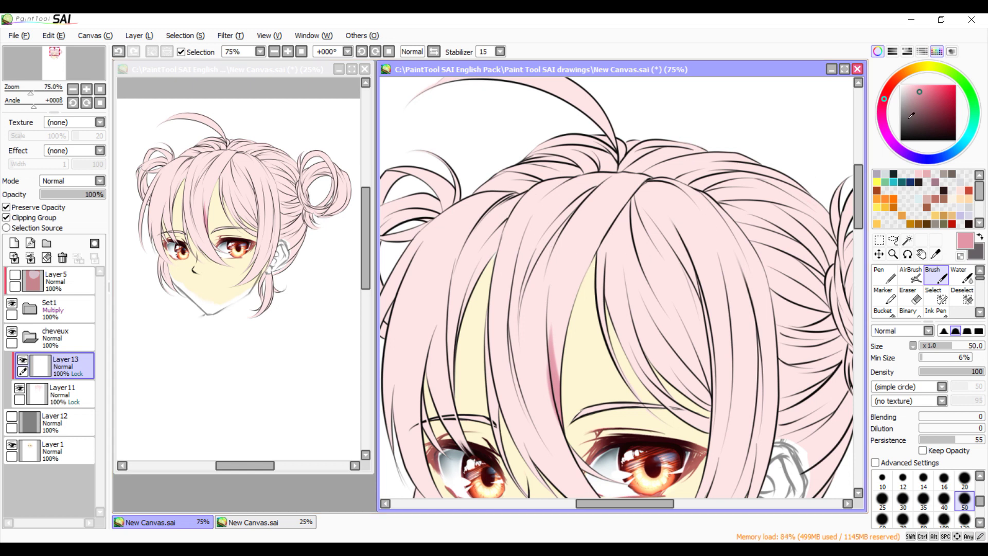
pyautogui.click(916, 87)
pyautogui.moveTo(550, 327); pyautogui.dragTo(566, 420)
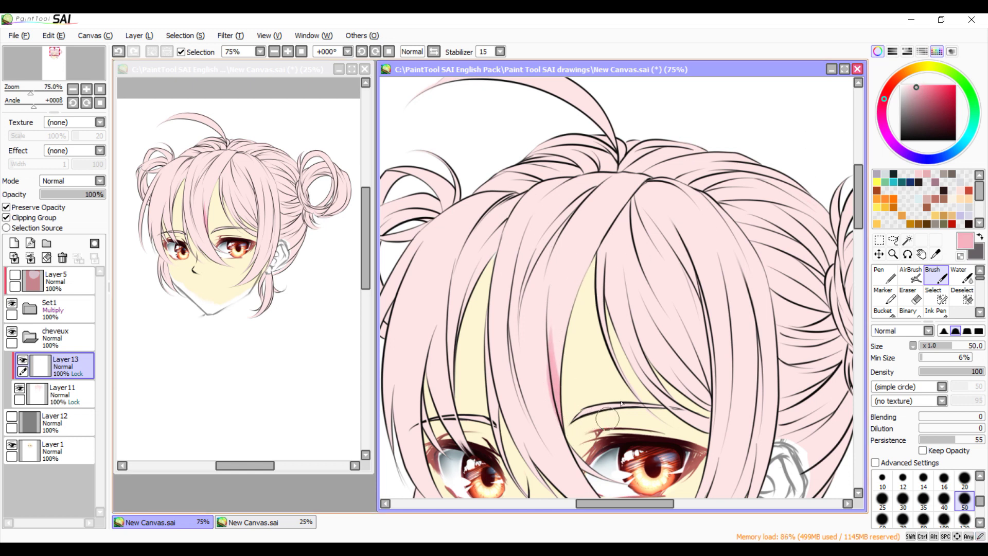
pyautogui.click(913, 85)
pyautogui.moveTo(550, 340); pyautogui.dragTo(556, 404)
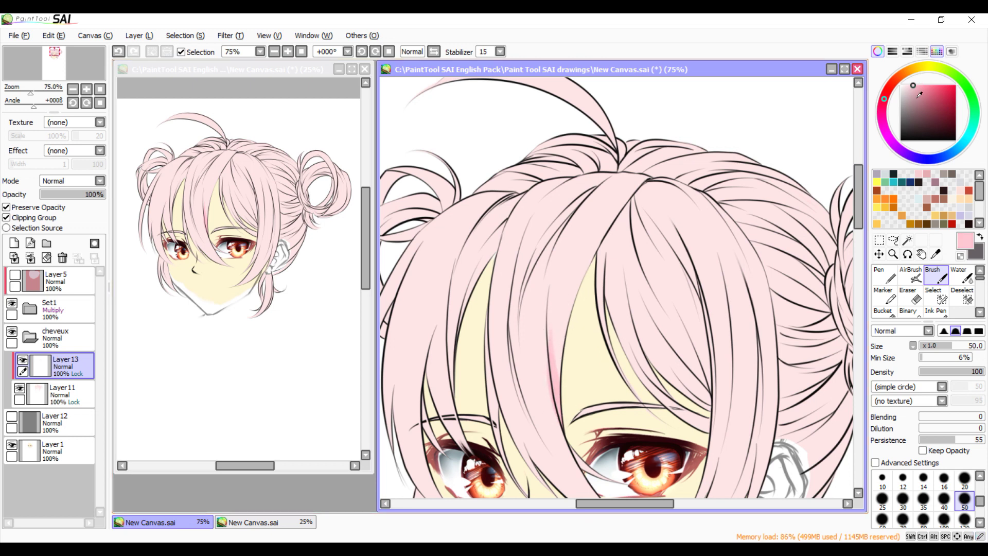
# Recolour the fringe stroke salmon pink, turn off Preserve Opacity, and clear Layer13
pyautogui.click(916, 89)
pyautogui.moveTo(559, 334); pyautogui.dragTo(550, 404)
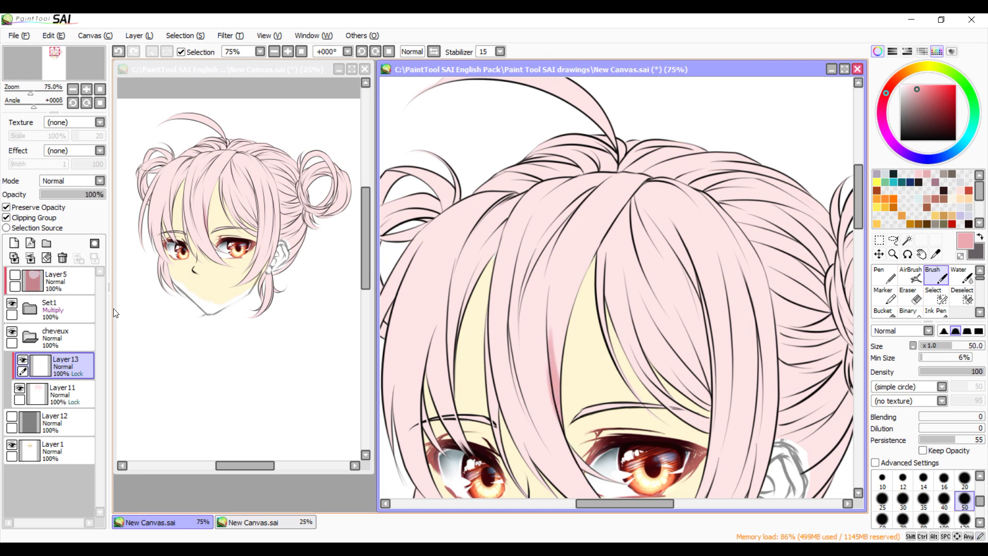
pyautogui.click(19, 207)
pyautogui.click(46, 257)
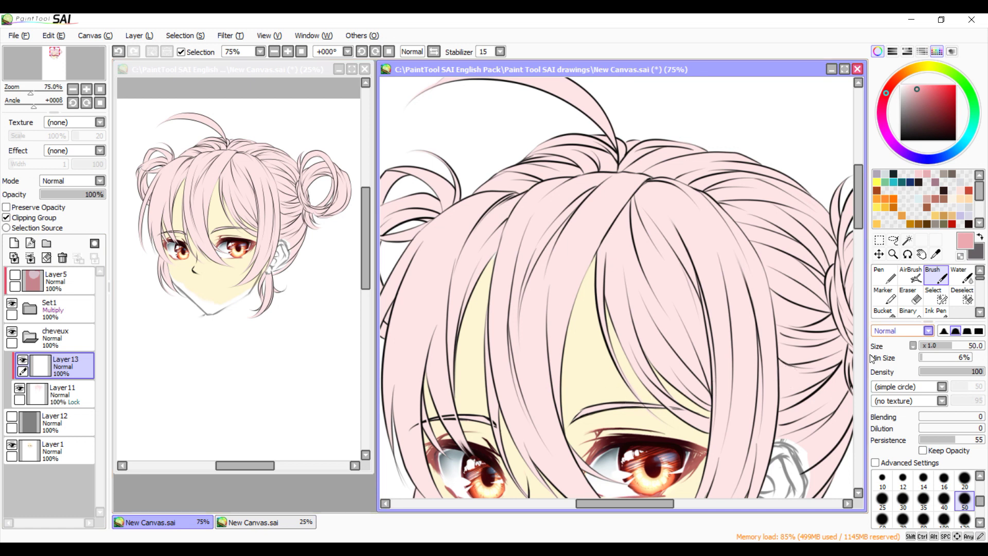
# Try salmon-pink Brush strokes on the central fringe strand with the pointed and square edge shapes, and undo them
pyautogui.moveTo(600, 506); pyautogui.dragTo(586, 509)
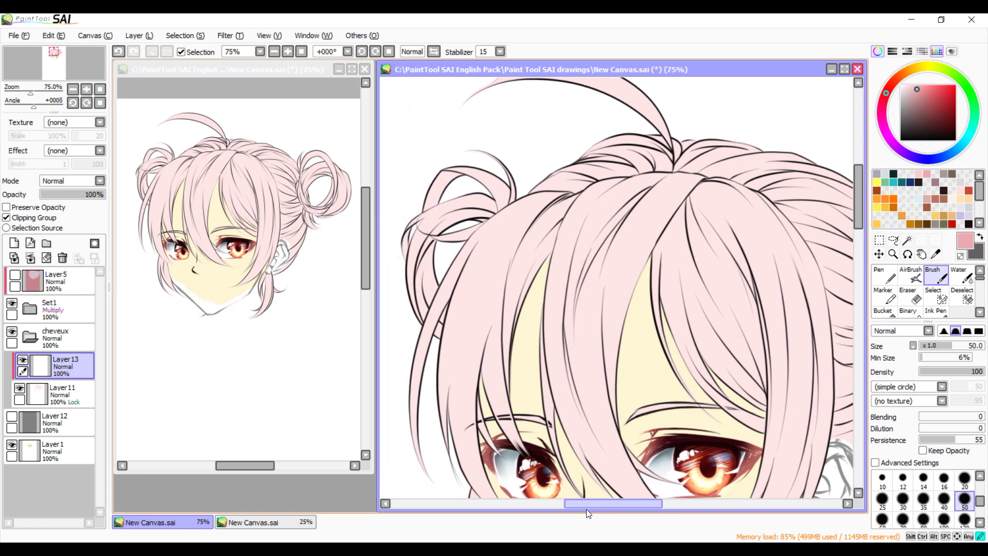
pyautogui.click(945, 332)
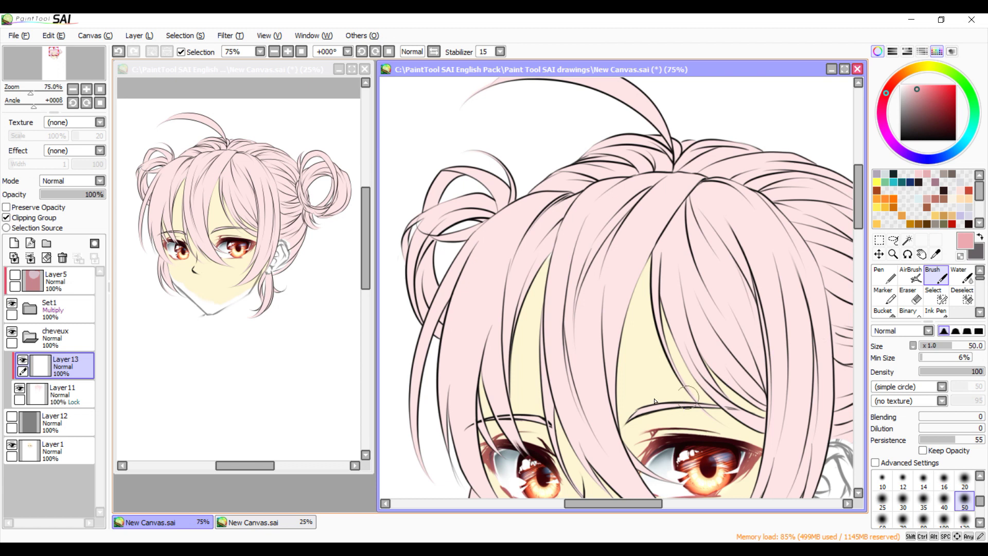
pyautogui.moveTo(615, 401); pyautogui.dragTo(611, 284)
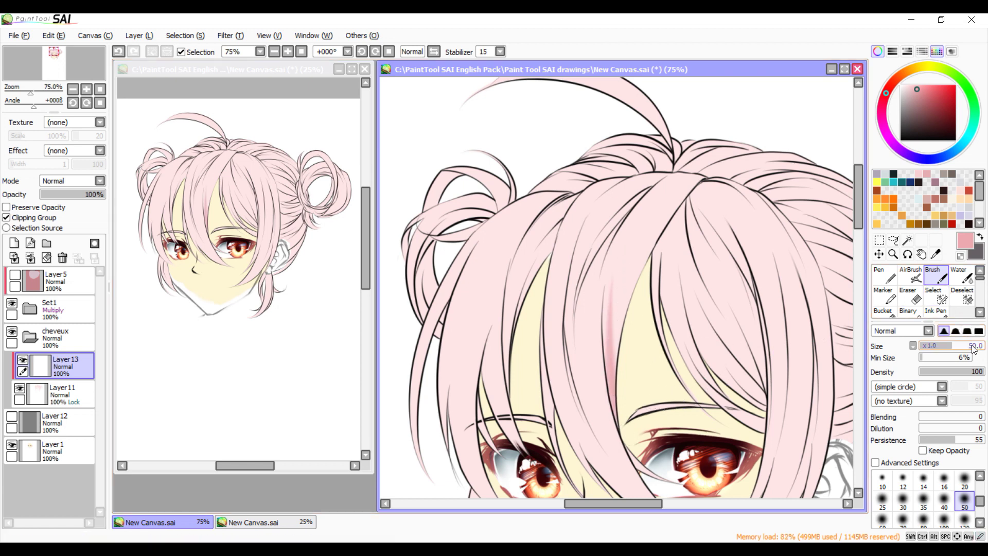
pyautogui.click(979, 331)
pyautogui.moveTo(630, 360)
pyautogui.mouseDown()
pyautogui.moveTo(624, 311)
pyautogui.moveTo(646, 214)
pyautogui.mouseUp()
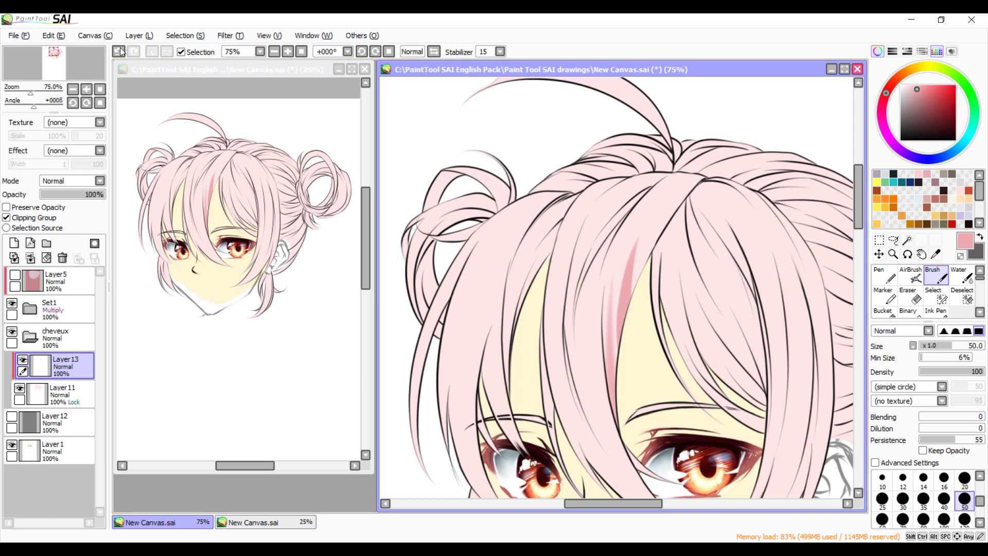
pyautogui.click(119, 52)
# Set the Brush to the rounded edge shape and paint salmon-pink shadows up the inner edge of the central fringe strand
pyautogui.click(957, 332)
pyautogui.moveTo(617, 387); pyautogui.dragTo(604, 330)
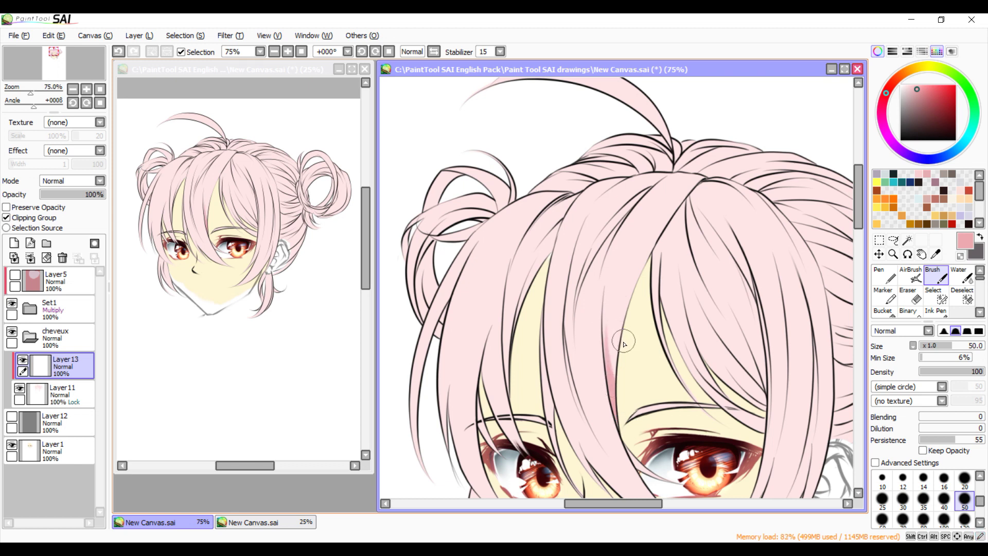
pyautogui.moveTo(618, 393); pyautogui.dragTo(609, 301)
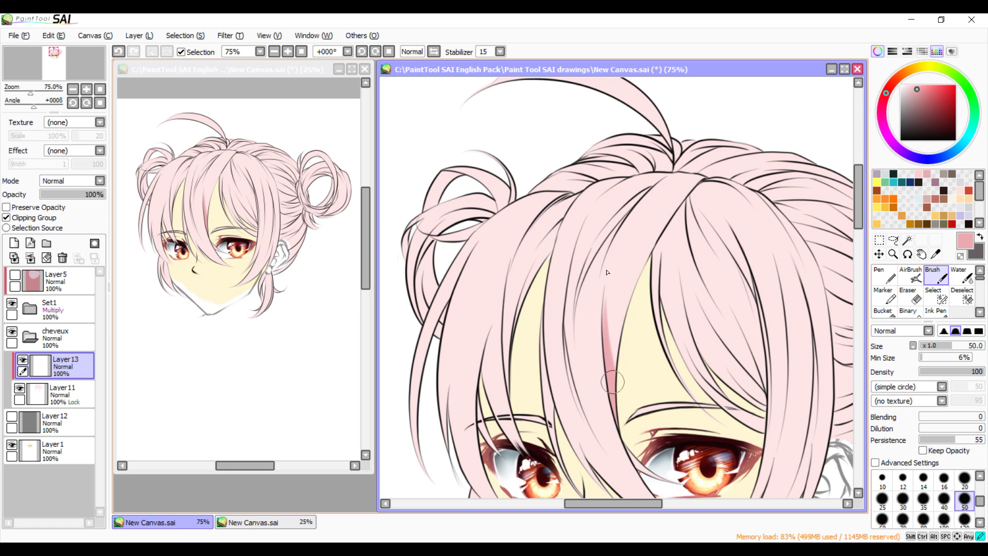
pyautogui.moveTo(613, 361); pyautogui.dragTo(610, 257)
pyautogui.moveTo(617, 378); pyautogui.dragTo(632, 237)
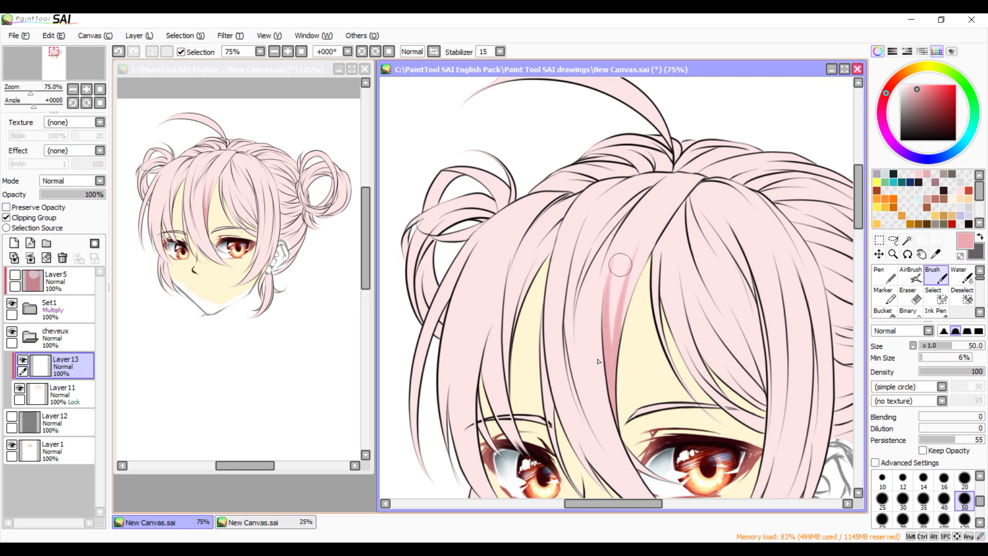
# Brush salmon-pink shadows from the parting down the long overlapping line of the central fringe
pyautogui.moveTo(648, 192)
pyautogui.mouseDown()
pyautogui.moveTo(586, 275)
pyautogui.moveTo(629, 204)
pyautogui.moveTo(581, 303)
pyautogui.moveTo(630, 200)
pyautogui.moveTo(578, 318)
pyautogui.mouseUp()
pyautogui.moveTo(617, 212)
pyautogui.mouseDown()
pyautogui.moveTo(574, 347)
pyautogui.moveTo(596, 247)
pyautogui.moveTo(577, 312)
pyautogui.moveTo(606, 420)
pyautogui.moveTo(595, 445)
pyautogui.moveTo(583, 417)
pyautogui.moveTo(581, 295)
pyautogui.moveTo(574, 359)
pyautogui.moveTo(571, 341)
pyautogui.moveTo(573, 276)
pyautogui.moveTo(577, 350)
pyautogui.mouseUp()
pyautogui.moveTo(569, 278); pyautogui.dragTo(578, 400)
pyautogui.moveTo(569, 298); pyautogui.dragTo(582, 420)
pyautogui.moveTo(568, 336); pyautogui.dragTo(584, 427)
pyautogui.moveTo(576, 297)
pyautogui.mouseDown()
pyautogui.moveTo(568, 345)
pyautogui.moveTo(592, 237)
pyautogui.moveTo(566, 332)
pyautogui.moveTo(627, 190)
pyautogui.mouseUp()
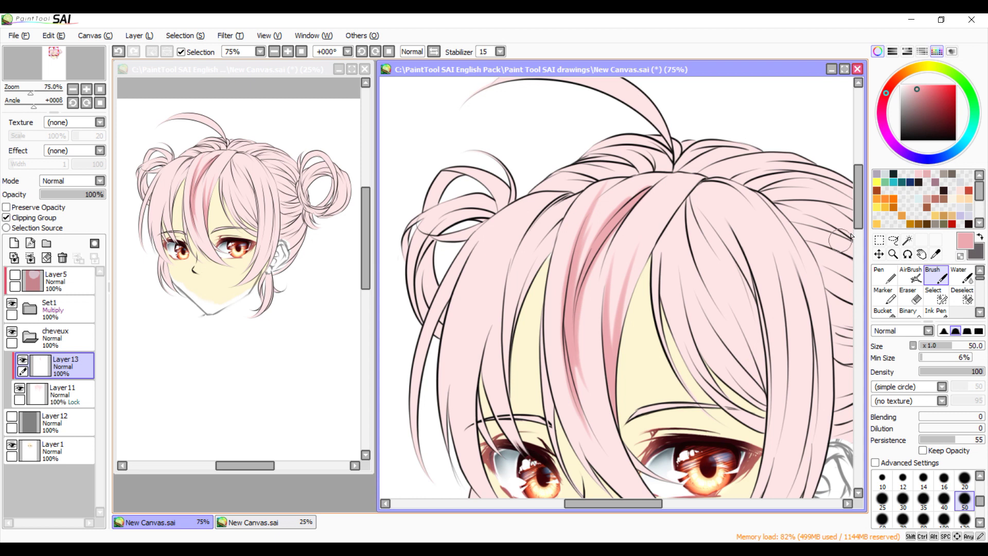
# Undo the last stroke and brush salmon-pink shadows on the central fringe's outer strand near the crown
pyautogui.moveTo(860, 214)
pyautogui.mouseDown()
pyautogui.moveTo(860, 231)
pyautogui.moveTo(861, 222)
pyautogui.mouseUp()
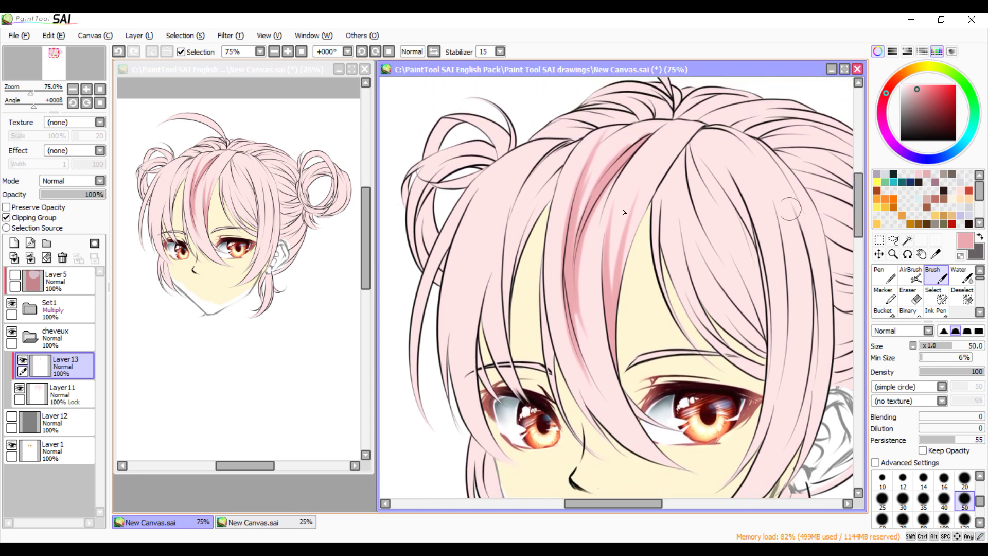
pyautogui.click(118, 51)
pyautogui.moveTo(626, 122); pyautogui.dragTo(569, 179)
pyautogui.moveTo(608, 137); pyautogui.dragTo(560, 224)
pyautogui.moveTo(620, 121); pyautogui.dragTo(577, 155)
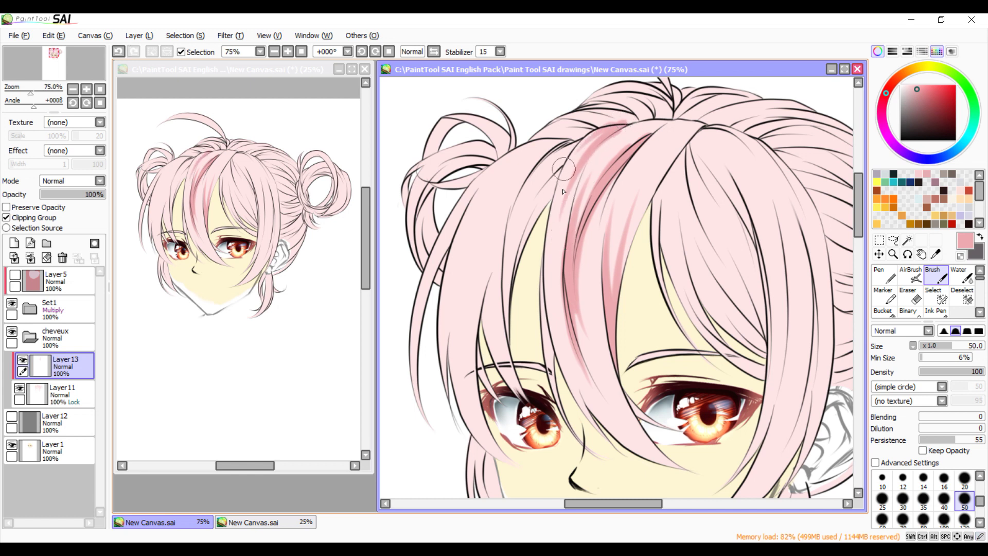
# Extend the salmon-pink shadows to the central fringe's tip beside the nose and along the thinner strands over the left brow
pyautogui.moveTo(572, 340); pyautogui.dragTo(616, 435)
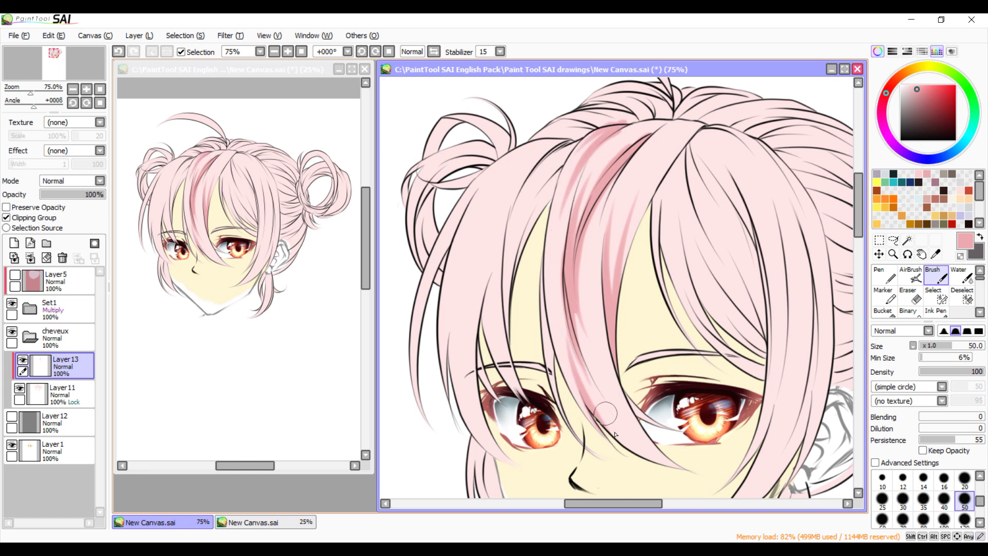
pyautogui.moveTo(687, 466)
pyautogui.mouseDown()
pyautogui.moveTo(595, 383)
pyautogui.moveTo(689, 469)
pyautogui.moveTo(584, 393)
pyautogui.moveTo(671, 467)
pyautogui.moveTo(582, 377)
pyautogui.moveTo(674, 469)
pyautogui.moveTo(586, 375)
pyautogui.moveTo(615, 419)
pyautogui.moveTo(574, 322)
pyautogui.moveTo(595, 385)
pyautogui.moveTo(578, 352)
pyautogui.moveTo(641, 449)
pyautogui.moveTo(587, 393)
pyautogui.moveTo(583, 434)
pyautogui.mouseUp()
pyautogui.moveTo(557, 369); pyautogui.dragTo(541, 312)
pyautogui.moveTo(552, 349)
pyautogui.mouseDown()
pyautogui.moveTo(543, 311)
pyautogui.moveTo(572, 408)
pyautogui.mouseUp()
pyautogui.moveTo(527, 355)
pyautogui.mouseDown()
pyautogui.moveTo(544, 373)
pyautogui.moveTo(520, 369)
pyautogui.moveTo(502, 325)
pyautogui.moveTo(514, 347)
pyautogui.moveTo(504, 267)
pyautogui.moveTo(516, 349)
pyautogui.moveTo(521, 212)
pyautogui.moveTo(545, 177)
pyautogui.moveTo(506, 304)
pyautogui.moveTo(511, 329)
pyautogui.moveTo(546, 169)
pyautogui.mouseUp()
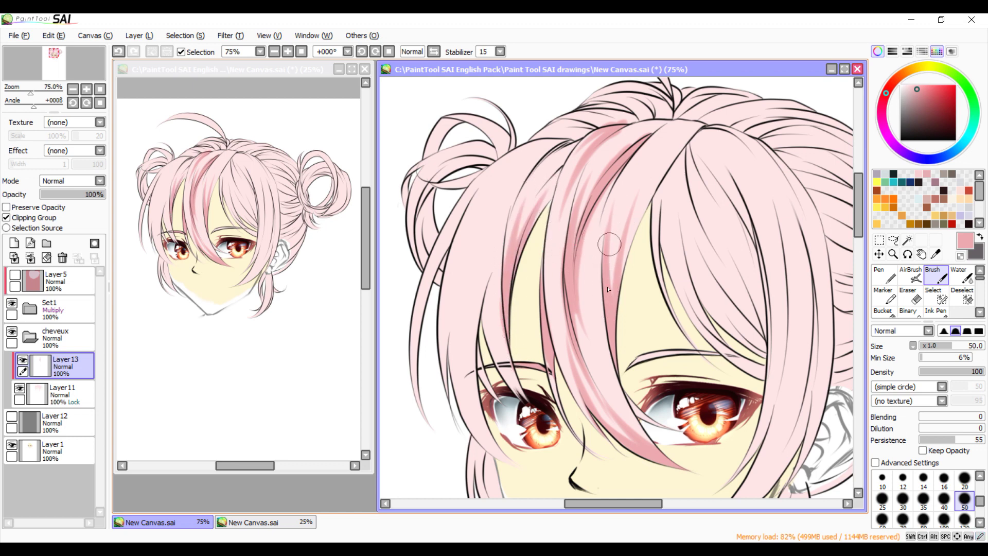
# Brush salmon-pink shadows down the central fringe's right-hand strand and back up from its tip beside the nose
pyautogui.moveTo(621, 170)
pyautogui.mouseDown()
pyautogui.moveTo(595, 247)
pyautogui.moveTo(597, 309)
pyautogui.mouseUp()
pyautogui.moveTo(597, 205)
pyautogui.mouseDown()
pyautogui.moveTo(581, 259)
pyautogui.moveTo(598, 372)
pyautogui.mouseUp()
pyautogui.moveTo(575, 293); pyautogui.dragTo(600, 401)
pyautogui.moveTo(664, 451)
pyautogui.mouseDown()
pyautogui.moveTo(677, 462)
pyautogui.moveTo(609, 345)
pyautogui.mouseUp()
pyautogui.moveTo(657, 456); pyautogui.dragTo(586, 343)
pyautogui.moveTo(629, 423); pyautogui.dragTo(584, 307)
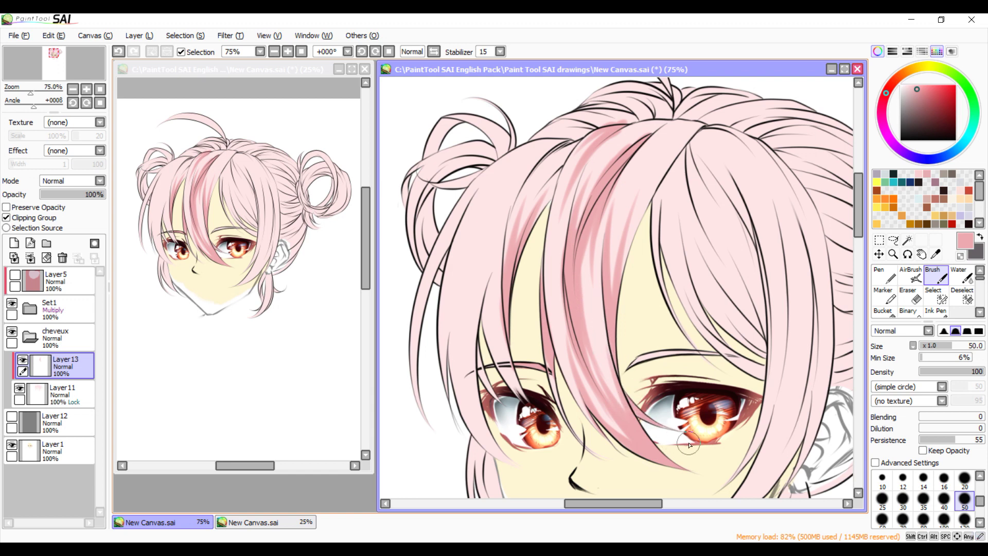
# Darken the central fringe's left-hand strand with salmon-pink shadows from its tip and crown, and shade its root at the parting
pyautogui.moveTo(609, 444); pyautogui.dragTo(540, 262)
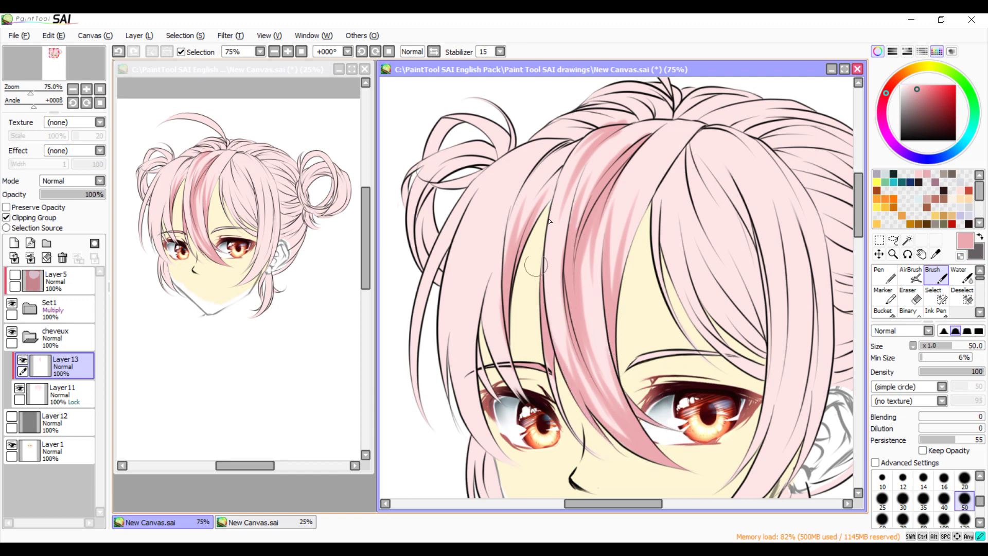
pyautogui.moveTo(598, 429); pyautogui.dragTo(543, 247)
pyautogui.moveTo(615, 133)
pyautogui.mouseDown()
pyautogui.moveTo(571, 195)
pyautogui.moveTo(558, 308)
pyautogui.mouseUp()
pyautogui.moveTo(585, 145); pyautogui.dragTo(551, 266)
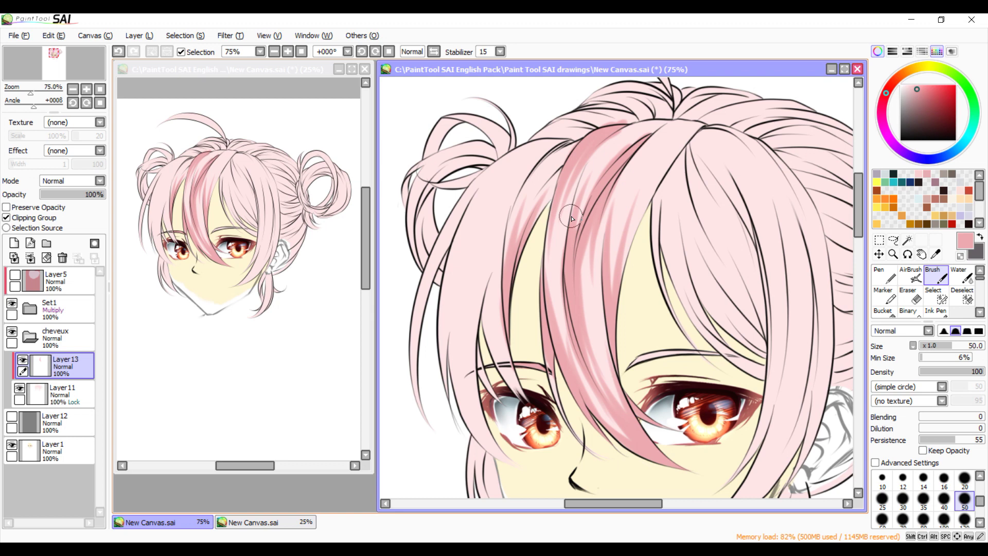
pyautogui.moveTo(578, 356)
pyautogui.mouseDown()
pyautogui.moveTo(570, 332)
pyautogui.moveTo(566, 211)
pyautogui.mouseUp()
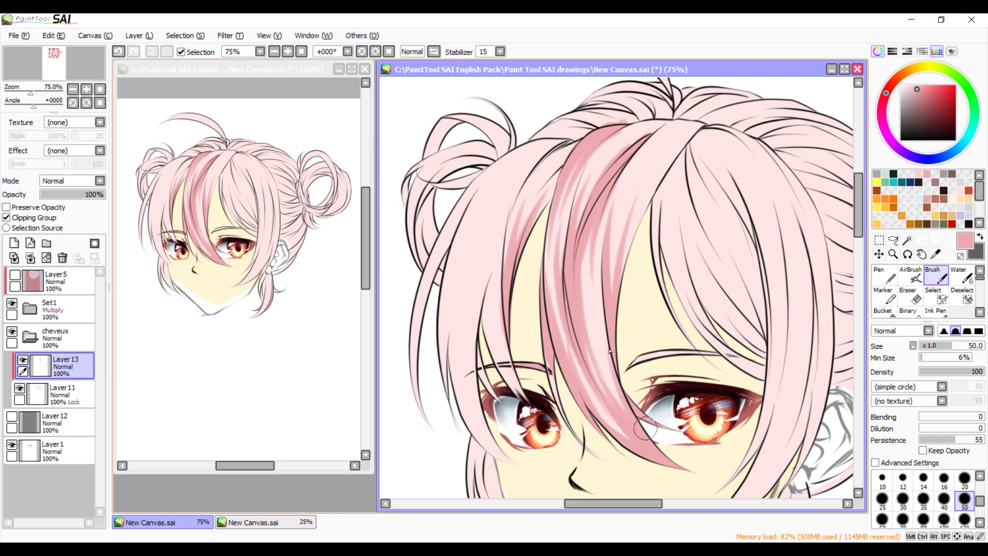
pyautogui.moveTo(667, 120)
pyautogui.mouseDown()
pyautogui.moveTo(590, 161)
pyautogui.moveTo(664, 123)
pyautogui.moveTo(601, 202)
pyautogui.moveTo(654, 122)
pyautogui.moveTo(580, 194)
pyautogui.moveTo(584, 216)
pyautogui.moveTo(634, 123)
pyautogui.moveTo(581, 175)
pyautogui.moveTo(593, 197)
pyautogui.moveTo(628, 143)
pyautogui.mouseUp()
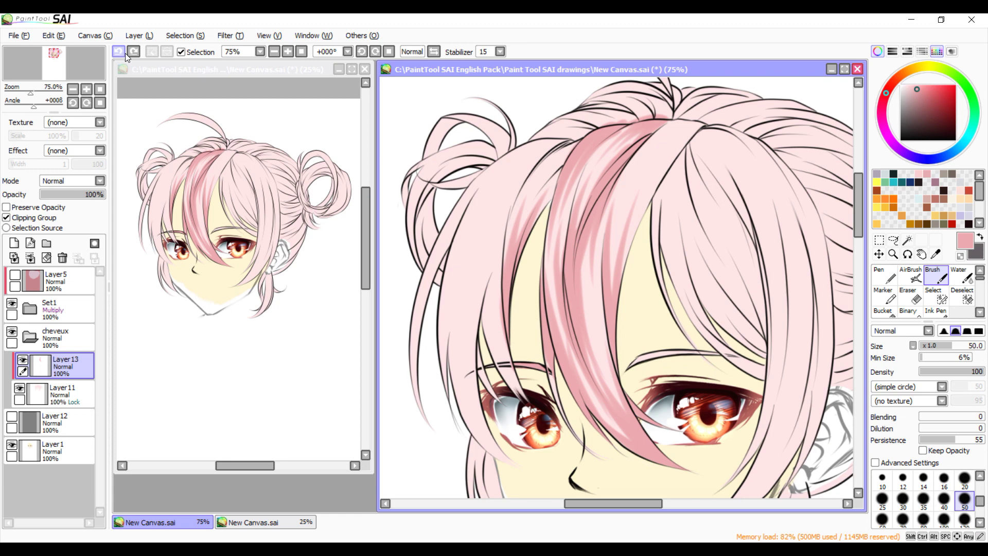
# Brush salmon-pink shadows on the roots and lower parts of the thin fringe strands above the left eye
pyautogui.moveTo(540, 219); pyautogui.dragTo(552, 191)
pyautogui.moveTo(545, 201)
pyautogui.mouseDown()
pyautogui.moveTo(564, 163)
pyautogui.moveTo(544, 218)
pyautogui.moveTo(548, 183)
pyautogui.mouseUp()
pyautogui.moveTo(548, 182); pyautogui.dragTo(566, 160)
pyautogui.moveTo(529, 236)
pyautogui.mouseDown()
pyautogui.moveTo(553, 167)
pyautogui.moveTo(579, 139)
pyautogui.mouseUp()
pyautogui.moveTo(527, 191)
pyautogui.mouseDown()
pyautogui.moveTo(567, 149)
pyautogui.moveTo(520, 195)
pyautogui.moveTo(574, 146)
pyautogui.moveTo(530, 205)
pyautogui.mouseUp()
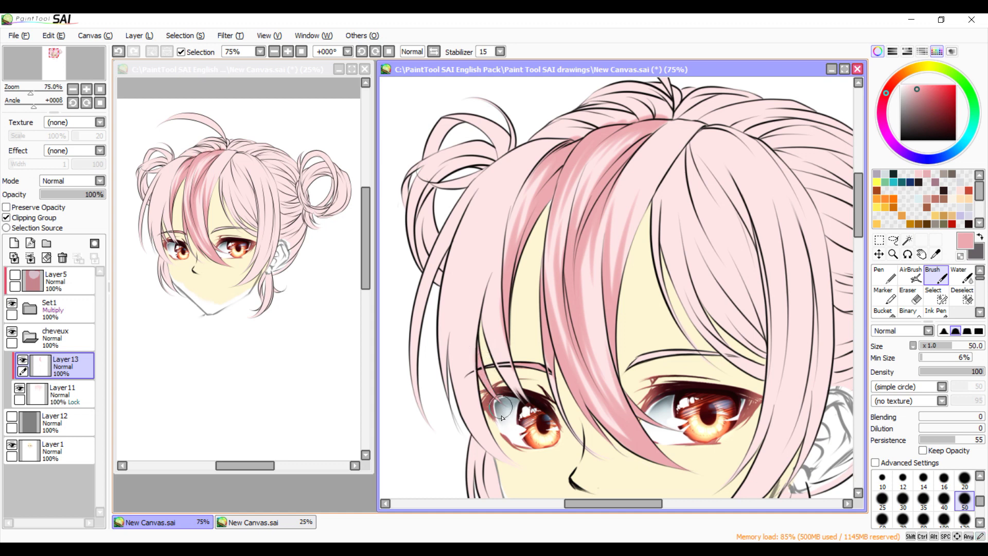
pyautogui.moveTo(481, 308); pyautogui.dragTo(494, 264)
pyautogui.moveTo(484, 350)
pyautogui.mouseDown()
pyautogui.moveTo(495, 257)
pyautogui.moveTo(502, 360)
pyautogui.mouseUp()
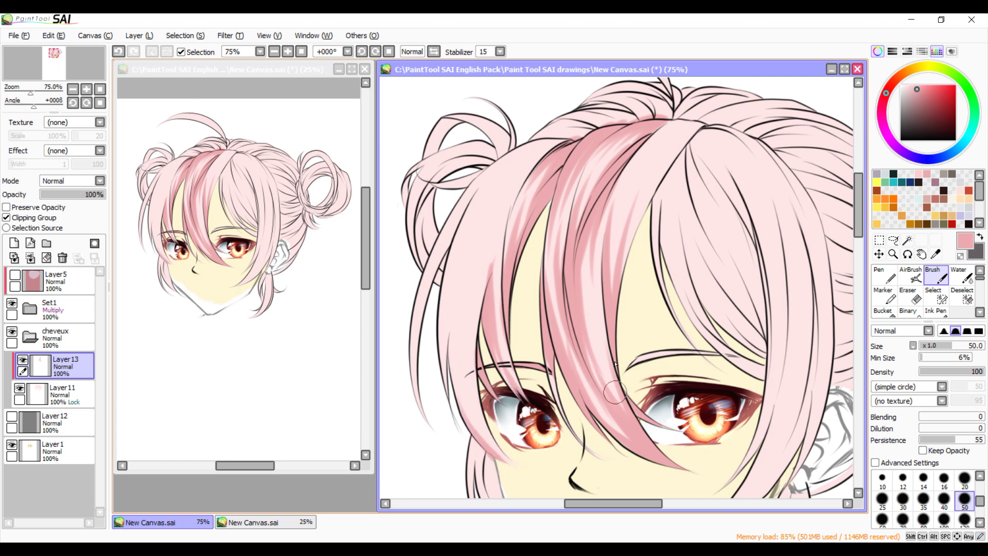
# Shade the fringe strand bordering the forehead in salmon pink, from its root at the parting and up from its lower edge
pyautogui.moveTo(697, 123)
pyautogui.mouseDown()
pyautogui.moveTo(636, 184)
pyautogui.moveTo(689, 121)
pyautogui.moveTo(643, 159)
pyautogui.mouseUp()
pyautogui.moveTo(683, 121)
pyautogui.mouseDown()
pyautogui.moveTo(650, 135)
pyautogui.moveTo(658, 164)
pyautogui.mouseUp()
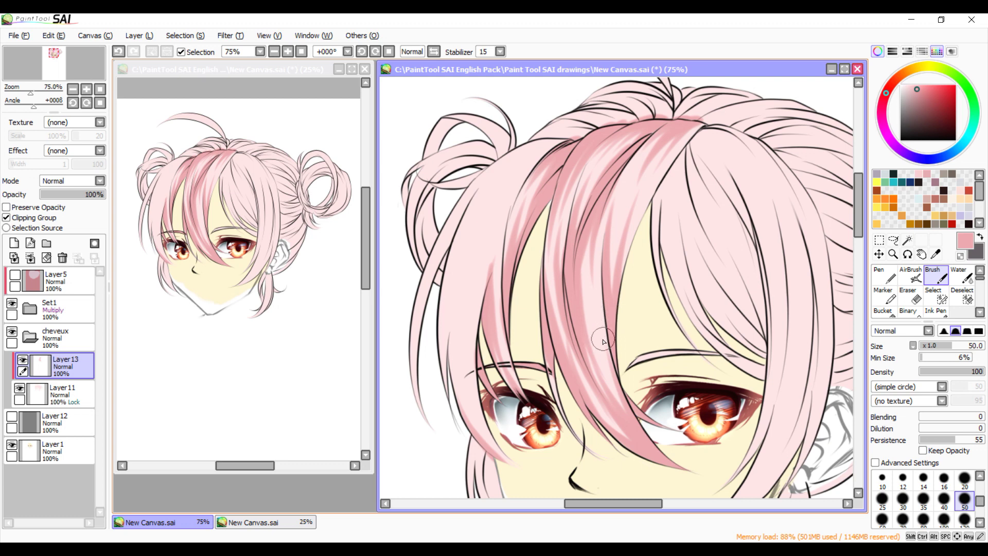
pyautogui.moveTo(638, 206); pyautogui.dragTo(621, 280)
pyautogui.moveTo(618, 321)
pyautogui.mouseDown()
pyautogui.moveTo(612, 265)
pyautogui.moveTo(664, 169)
pyautogui.mouseUp()
pyautogui.moveTo(618, 305)
pyautogui.mouseDown()
pyautogui.moveTo(632, 181)
pyautogui.moveTo(650, 167)
pyautogui.mouseUp()
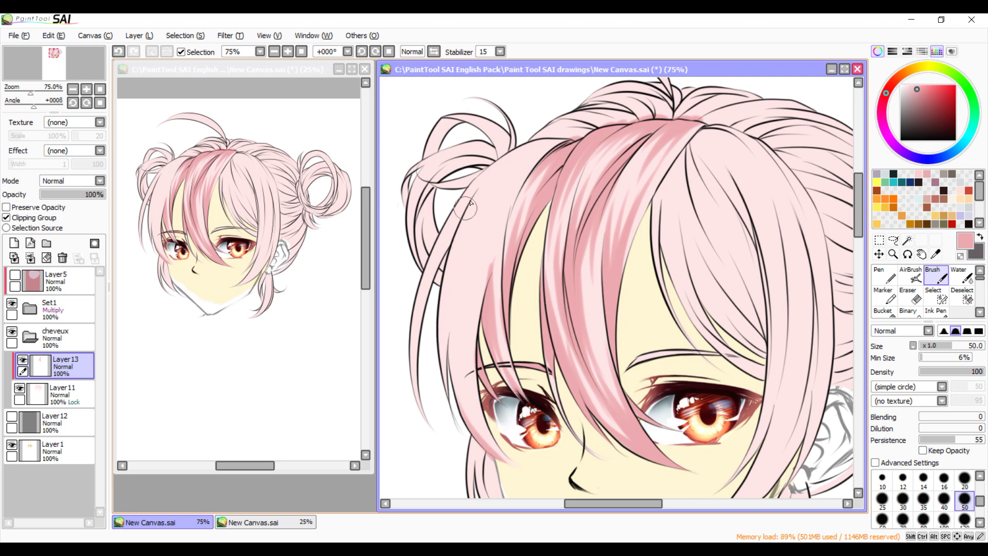
# Paint salmon-pink shadows inside the loops of the left hair bun and where they gather against the head
pyautogui.moveTo(440, 218)
pyautogui.mouseDown()
pyautogui.moveTo(435, 198)
pyautogui.moveTo(425, 232)
pyautogui.moveTo(432, 196)
pyautogui.moveTo(418, 261)
pyautogui.mouseUp()
pyautogui.moveTo(431, 207)
pyautogui.mouseDown()
pyautogui.moveTo(430, 198)
pyautogui.moveTo(422, 248)
pyautogui.moveTo(448, 147)
pyautogui.moveTo(432, 127)
pyautogui.moveTo(415, 154)
pyautogui.moveTo(438, 135)
pyautogui.moveTo(449, 144)
pyautogui.mouseUp()
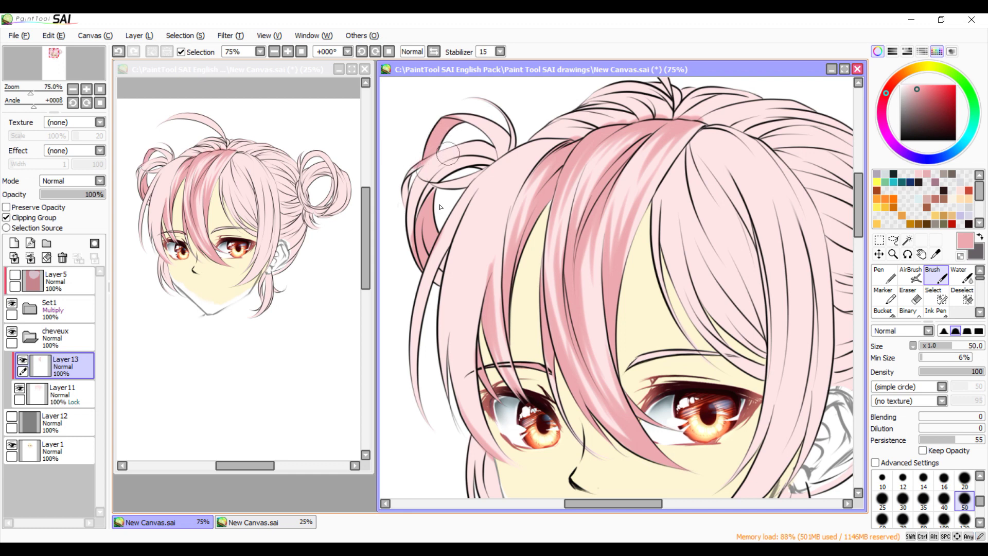
pyautogui.moveTo(437, 276)
pyautogui.mouseDown()
pyautogui.moveTo(438, 291)
pyautogui.moveTo(455, 253)
pyautogui.mouseUp()
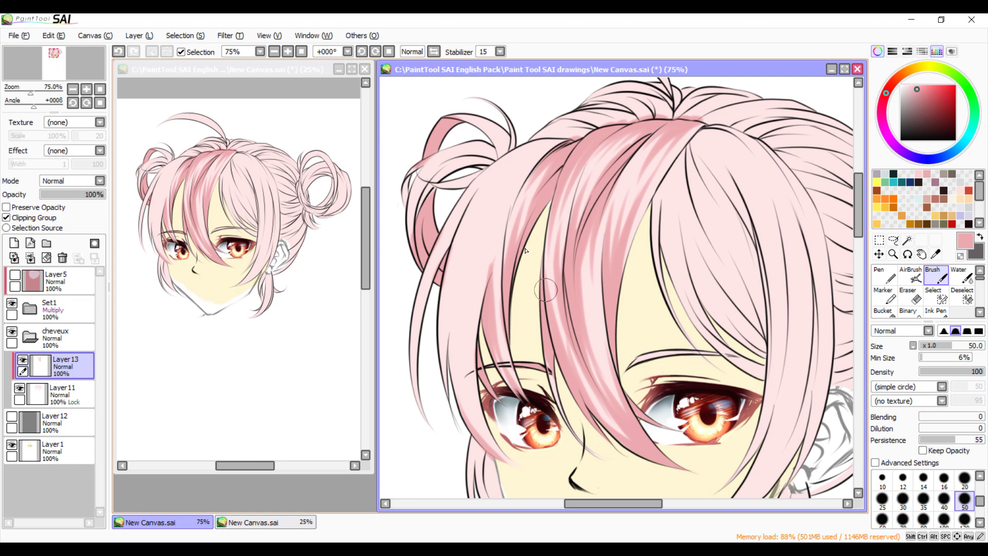
pyautogui.moveTo(426, 166)
pyautogui.mouseDown()
pyautogui.moveTo(435, 159)
pyautogui.moveTo(401, 200)
pyautogui.moveTo(412, 172)
pyautogui.moveTo(437, 154)
pyautogui.moveTo(491, 154)
pyautogui.moveTo(455, 182)
pyautogui.mouseUp()
pyautogui.moveTo(420, 264)
pyautogui.mouseDown()
pyautogui.moveTo(411, 206)
pyautogui.moveTo(424, 222)
pyautogui.moveTo(417, 234)
pyautogui.moveTo(433, 210)
pyautogui.mouseUp()
pyautogui.moveTo(425, 153)
pyautogui.mouseDown()
pyautogui.moveTo(494, 128)
pyautogui.moveTo(502, 154)
pyautogui.moveTo(484, 123)
pyautogui.moveTo(467, 132)
pyautogui.moveTo(503, 153)
pyautogui.moveTo(502, 129)
pyautogui.mouseUp()
pyautogui.moveTo(492, 165)
pyautogui.mouseDown()
pyautogui.moveTo(457, 198)
pyautogui.moveTo(477, 178)
pyautogui.moveTo(480, 212)
pyautogui.mouseUp()
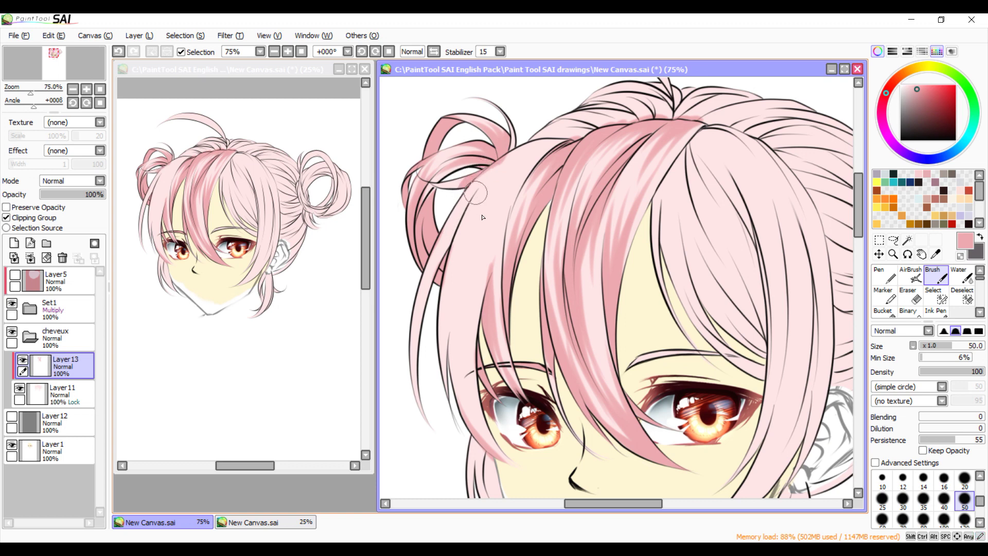
# Brush salmon-pink shadows along the thin outermost left strand and on the outer edge and root of the wide side lock
pyautogui.moveTo(507, 156)
pyautogui.mouseDown()
pyautogui.moveTo(471, 180)
pyautogui.moveTo(443, 282)
pyautogui.mouseUp()
pyautogui.moveTo(486, 174); pyautogui.dragTo(435, 248)
pyautogui.moveTo(432, 429); pyautogui.dragTo(412, 316)
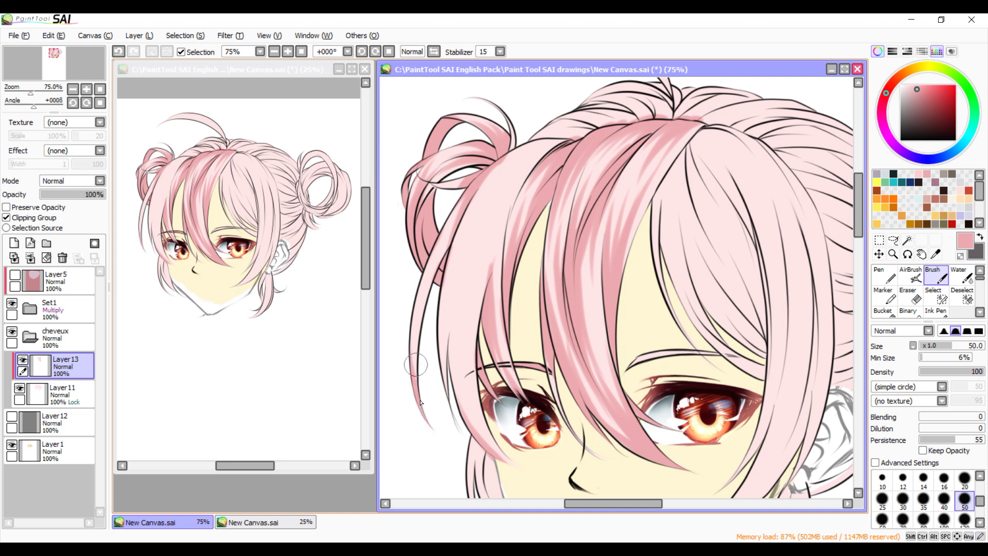
pyautogui.moveTo(417, 397); pyautogui.dragTo(438, 258)
pyautogui.moveTo(468, 191); pyautogui.dragTo(424, 265)
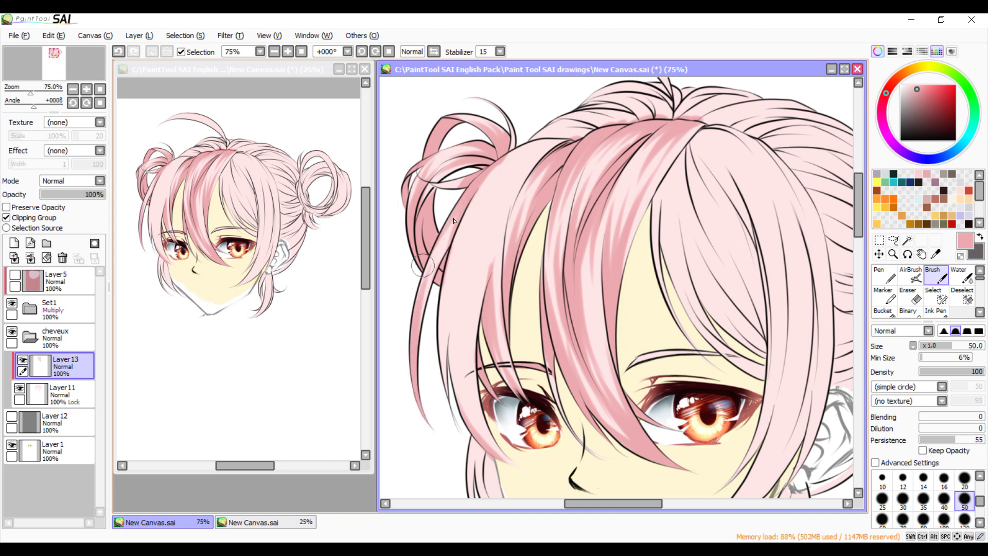
pyautogui.moveTo(454, 429)
pyautogui.mouseDown()
pyautogui.moveTo(448, 306)
pyautogui.moveTo(456, 267)
pyautogui.moveTo(453, 397)
pyautogui.moveTo(463, 261)
pyautogui.mouseUp()
pyautogui.moveTo(570, 138)
pyautogui.mouseDown()
pyautogui.moveTo(494, 189)
pyautogui.moveTo(496, 170)
pyautogui.mouseUp()
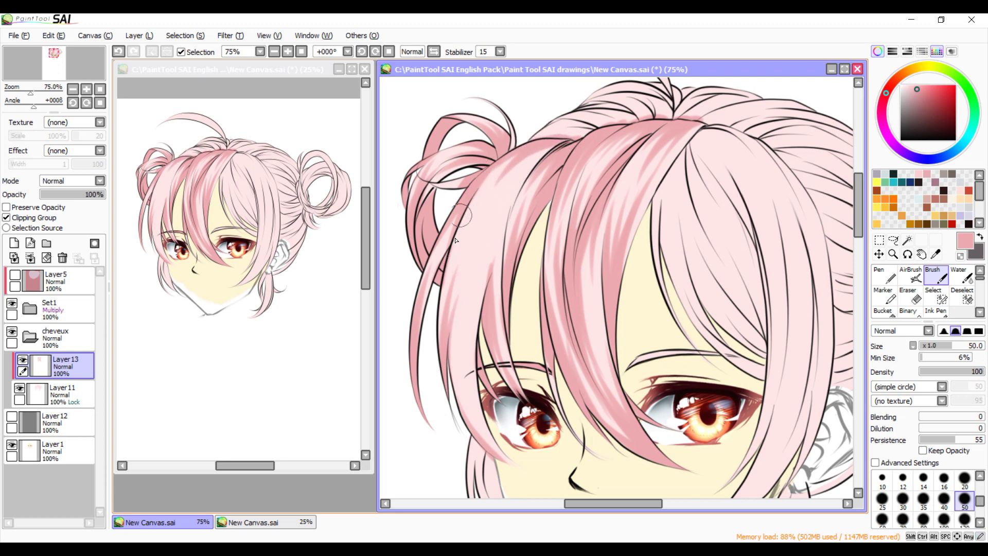
pyautogui.moveTo(504, 456)
pyautogui.mouseDown()
pyautogui.moveTo(507, 463)
pyautogui.moveTo(469, 312)
pyautogui.moveTo(502, 457)
pyautogui.moveTo(487, 314)
pyautogui.mouseUp()
pyautogui.moveTo(466, 406); pyautogui.dragTo(454, 365)
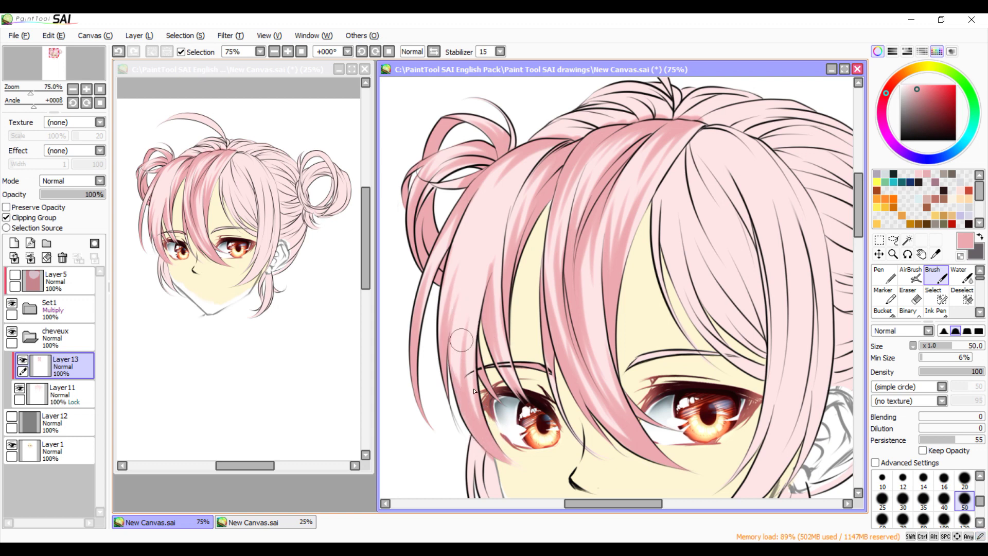
pyautogui.click(120, 54)
pyautogui.click(120, 56)
pyautogui.click(121, 57)
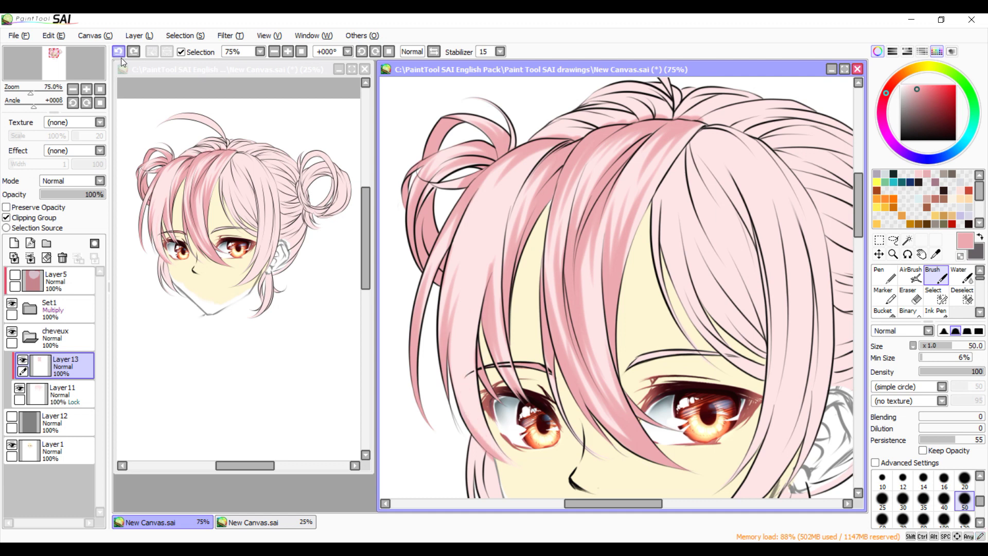
# Brush salmon-pink shadows up the wide left side lock from its tip beside the eye, undoing the stroke at its root
pyautogui.moveTo(519, 460); pyautogui.dragTo(469, 303)
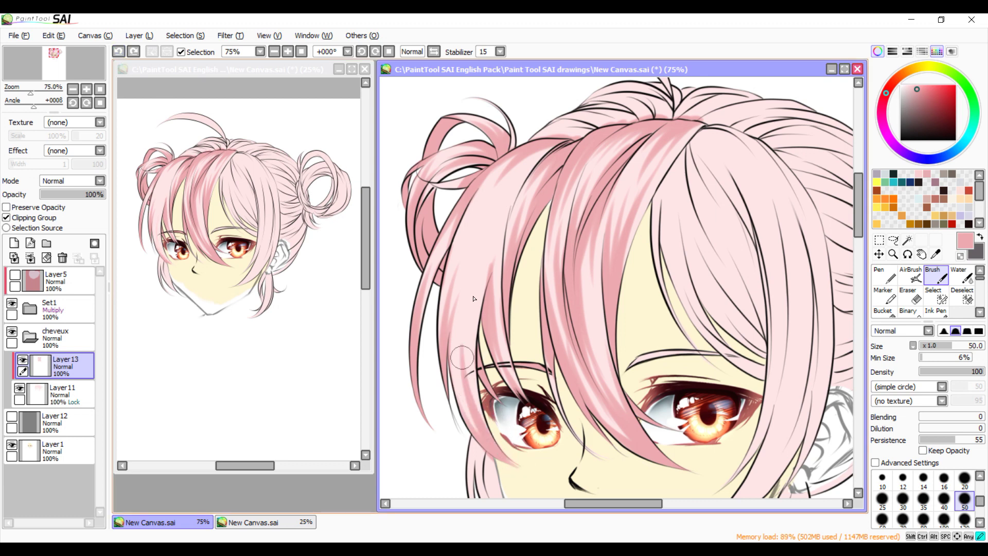
pyautogui.moveTo(484, 430); pyautogui.dragTo(463, 308)
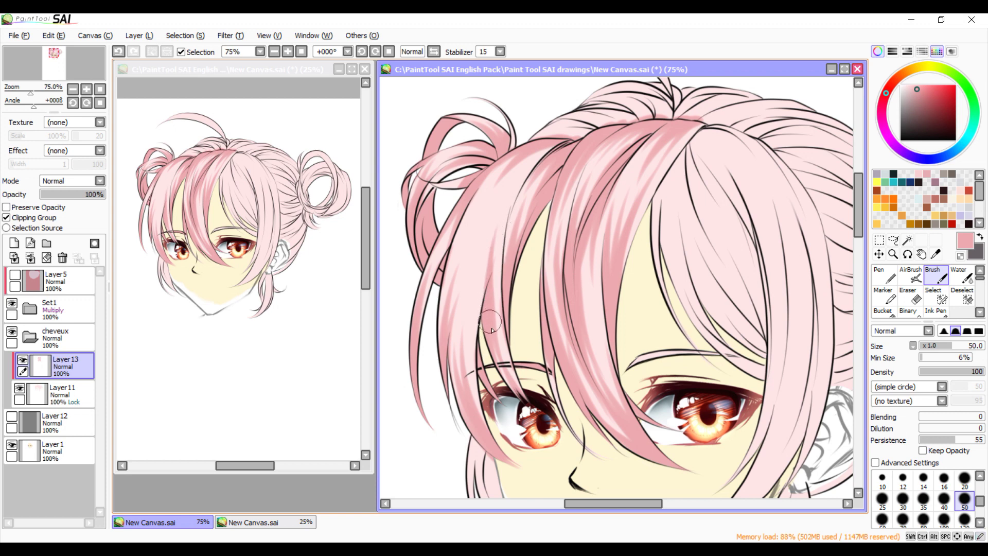
pyautogui.moveTo(555, 149); pyautogui.dragTo(489, 229)
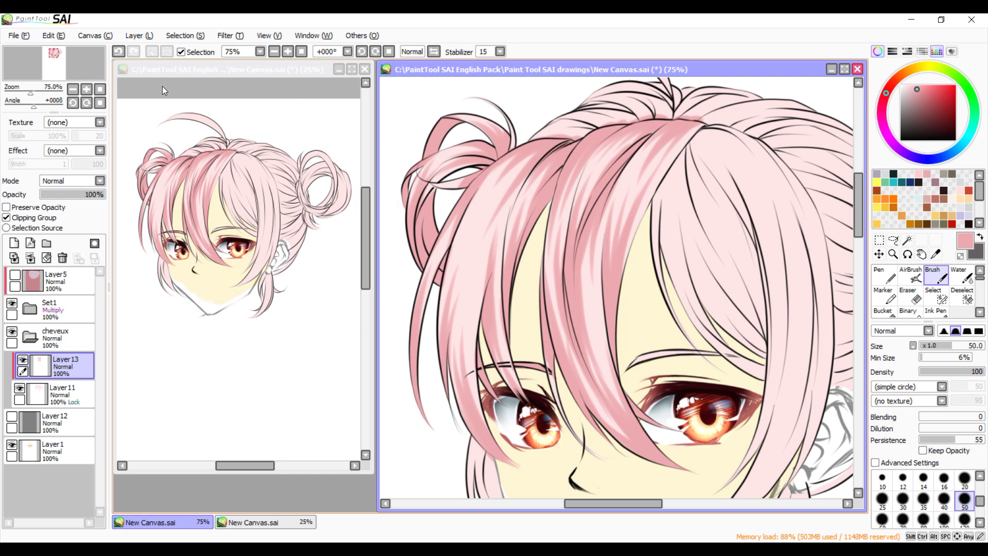
pyautogui.click(121, 54)
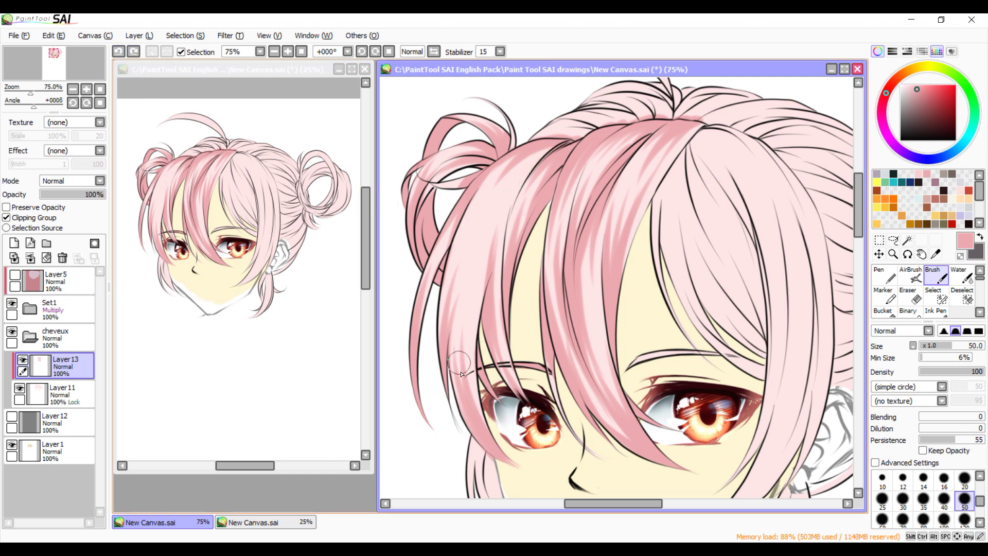
pyautogui.moveTo(466, 430); pyautogui.dragTo(502, 471)
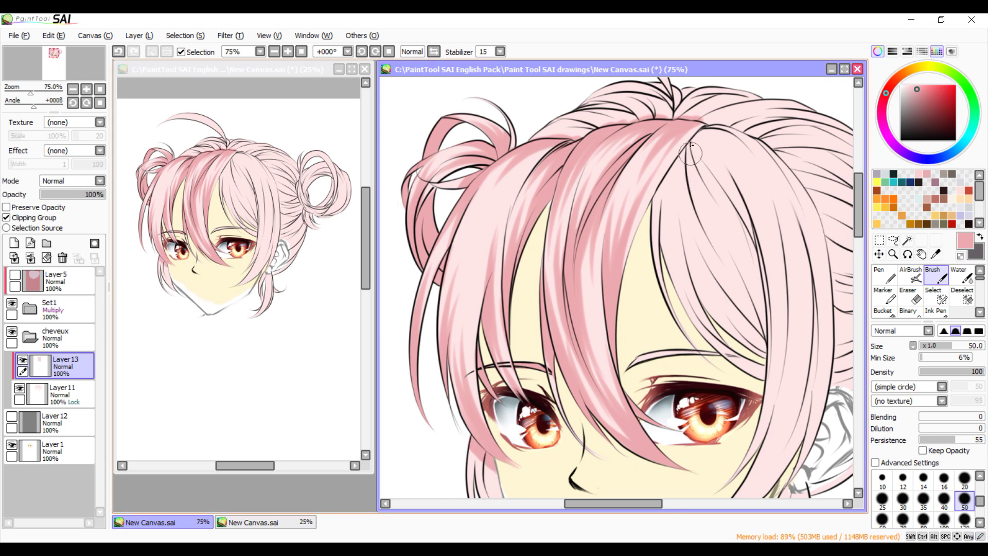
# Paint salmon-pink shadows along the swept right fringe lock, from the parting down to where it meets the side strand
pyautogui.moveTo(688, 153)
pyautogui.mouseDown()
pyautogui.moveTo(695, 190)
pyautogui.moveTo(743, 268)
pyautogui.moveTo(695, 179)
pyautogui.moveTo(736, 278)
pyautogui.mouseUp()
pyautogui.moveTo(764, 338)
pyautogui.mouseDown()
pyautogui.moveTo(698, 250)
pyautogui.moveTo(743, 308)
pyautogui.moveTo(716, 279)
pyautogui.moveTo(688, 190)
pyautogui.mouseUp()
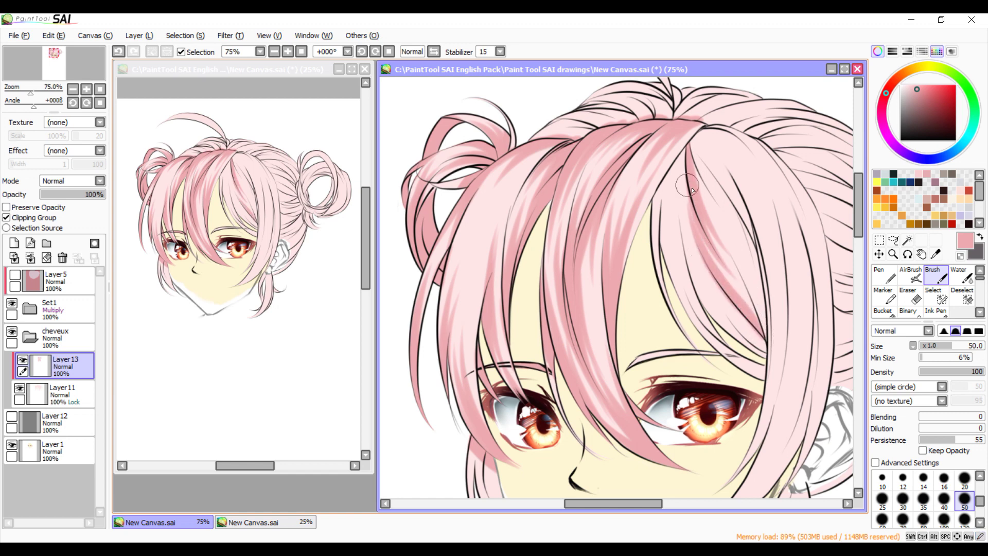
pyautogui.moveTo(766, 332); pyautogui.dragTo(710, 206)
pyautogui.moveTo(693, 155); pyautogui.dragTo(759, 273)
pyautogui.moveTo(769, 337); pyautogui.dragTo(733, 221)
pyautogui.moveTo(765, 303); pyautogui.dragTo(706, 171)
pyautogui.moveTo(754, 253); pyautogui.dragTo(695, 155)
# Shade the inner strands of the right fringe in salmon pink, from the top of the forehead to their lower tips
pyautogui.moveTo(720, 192)
pyautogui.mouseDown()
pyautogui.moveTo(698, 147)
pyautogui.moveTo(693, 216)
pyautogui.moveTo(673, 219)
pyautogui.moveTo(675, 228)
pyautogui.moveTo(670, 176)
pyautogui.moveTo(659, 219)
pyautogui.moveTo(669, 173)
pyautogui.moveTo(666, 279)
pyautogui.mouseUp()
pyautogui.moveTo(667, 180); pyautogui.dragTo(648, 229)
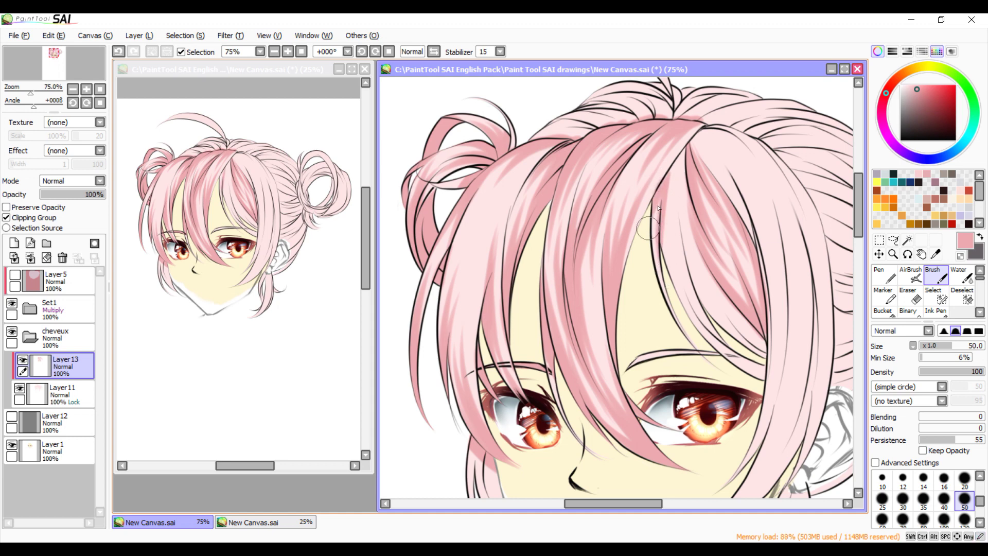
pyautogui.moveTo(681, 156); pyautogui.dragTo(674, 240)
pyautogui.moveTo(724, 340)
pyautogui.mouseDown()
pyautogui.moveTo(676, 247)
pyautogui.moveTo(728, 334)
pyautogui.moveTo(697, 311)
pyautogui.moveTo(674, 239)
pyautogui.moveTo(721, 337)
pyautogui.moveTo(676, 200)
pyautogui.mouseUp()
pyautogui.moveTo(761, 348)
pyautogui.mouseDown()
pyautogui.moveTo(687, 252)
pyautogui.moveTo(765, 344)
pyautogui.moveTo(710, 263)
pyautogui.moveTo(765, 356)
pyautogui.moveTo(713, 322)
pyautogui.mouseUp()
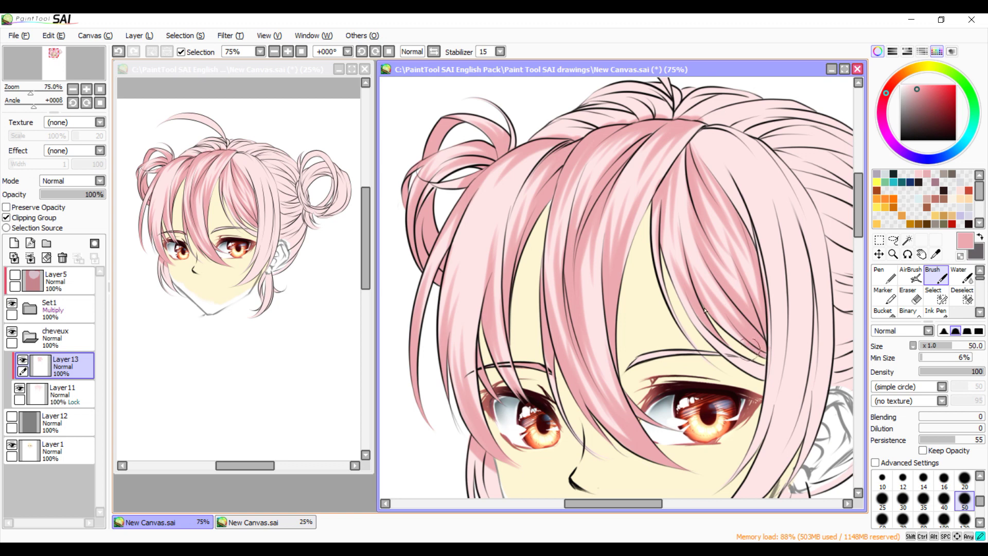
pyautogui.moveTo(761, 356); pyautogui.dragTo(738, 299)
# Deepen the right fringe's salmon-pink root shadow and shade the thin strands that end above the right eyebrow
pyautogui.moveTo(684, 152); pyautogui.dragTo(685, 206)
pyautogui.moveTo(680, 161)
pyautogui.mouseDown()
pyautogui.moveTo(692, 254)
pyautogui.moveTo(700, 271)
pyautogui.moveTo(675, 166)
pyautogui.moveTo(729, 348)
pyautogui.moveTo(700, 363)
pyautogui.mouseUp()
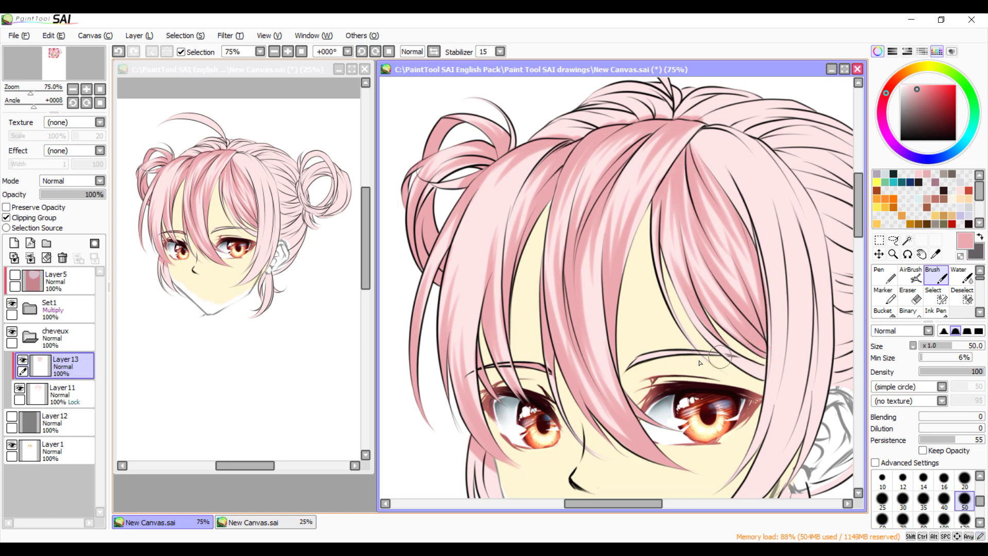
pyautogui.moveTo(766, 370)
pyautogui.mouseDown()
pyautogui.moveTo(709, 330)
pyautogui.moveTo(767, 369)
pyautogui.moveTo(722, 370)
pyautogui.moveTo(747, 372)
pyautogui.mouseUp()
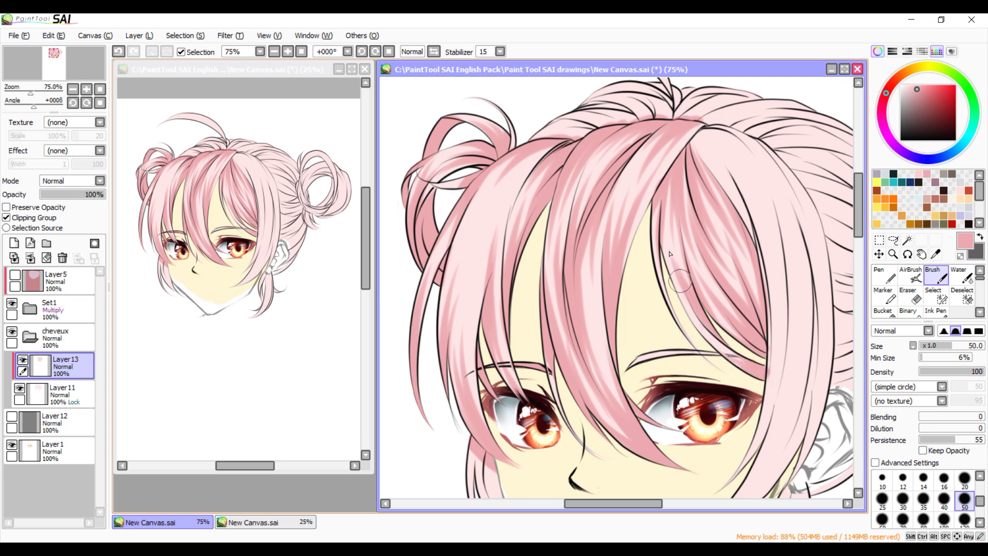
pyautogui.moveTo(662, 245)
pyautogui.mouseDown()
pyautogui.moveTo(695, 353)
pyautogui.moveTo(650, 254)
pyautogui.moveTo(688, 339)
pyautogui.moveTo(681, 332)
pyautogui.moveTo(728, 374)
pyautogui.mouseUp()
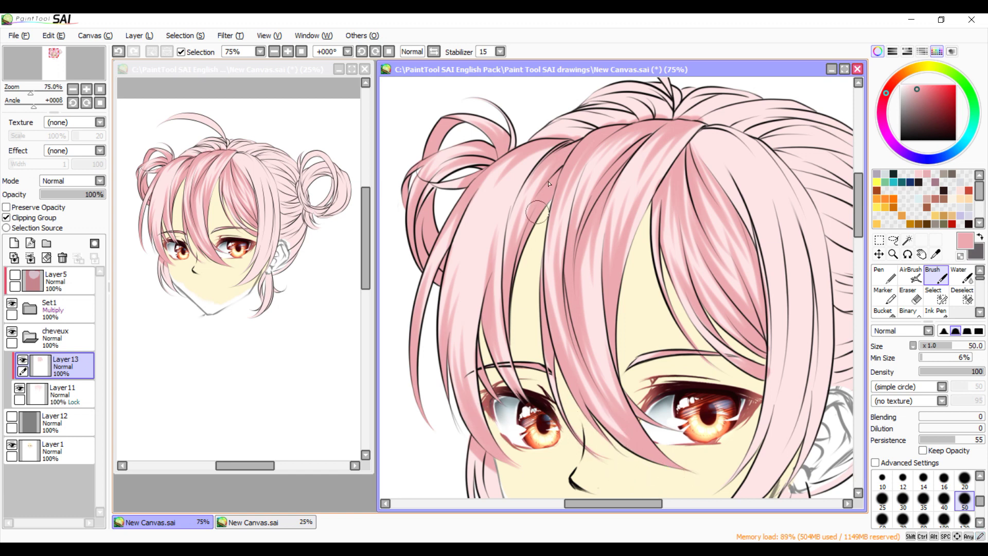
# Undo the test stroke at the left fringe root, and brush salmon-pink shadows down the wide left side lock from the crown
pyautogui.moveTo(562, 144); pyautogui.dragTo(519, 212)
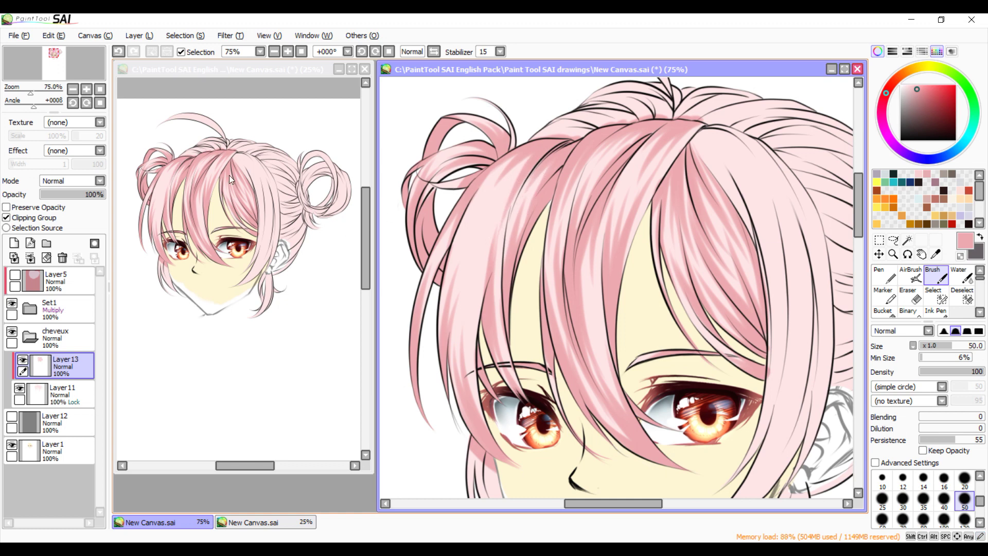
pyautogui.click(119, 51)
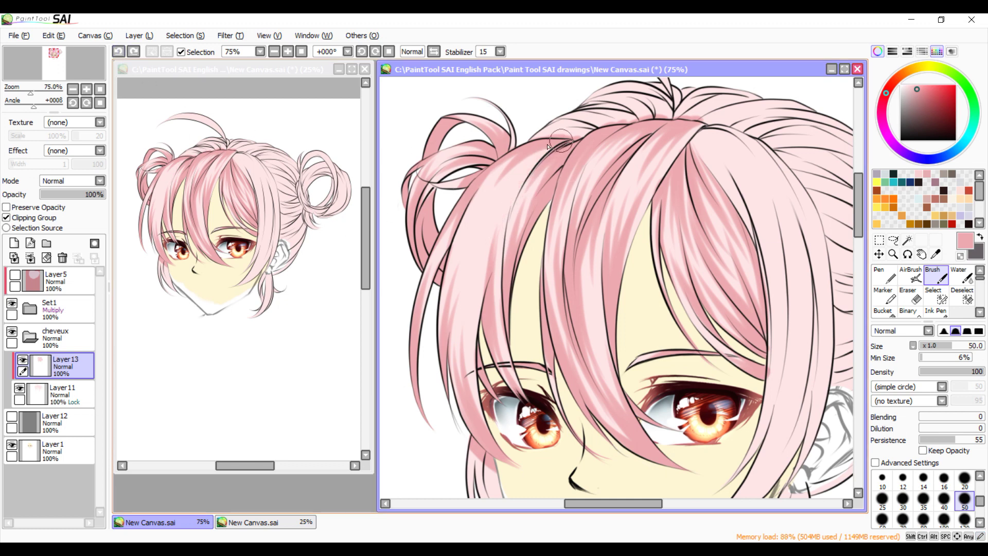
pyautogui.moveTo(564, 131); pyautogui.dragTo(478, 232)
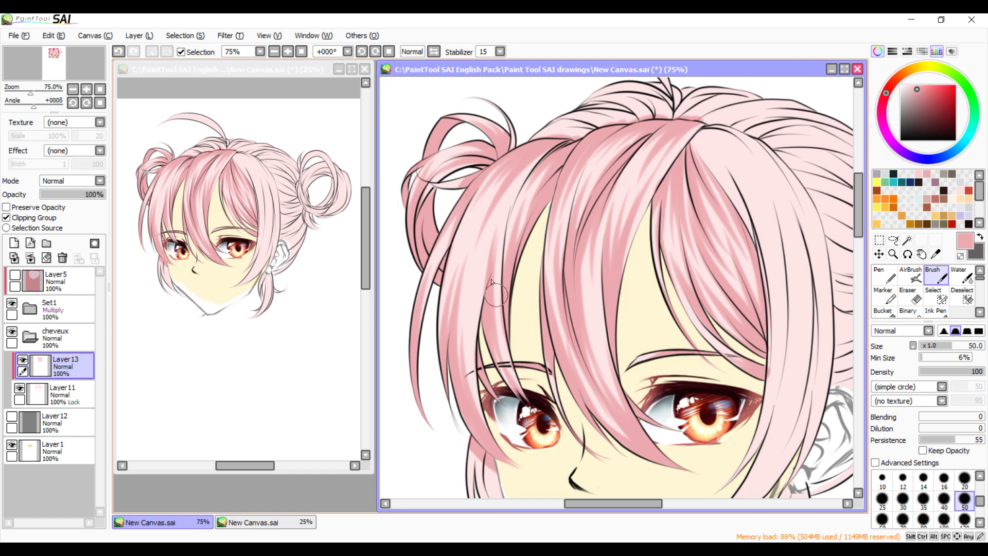
pyautogui.moveTo(503, 171); pyautogui.dragTo(471, 236)
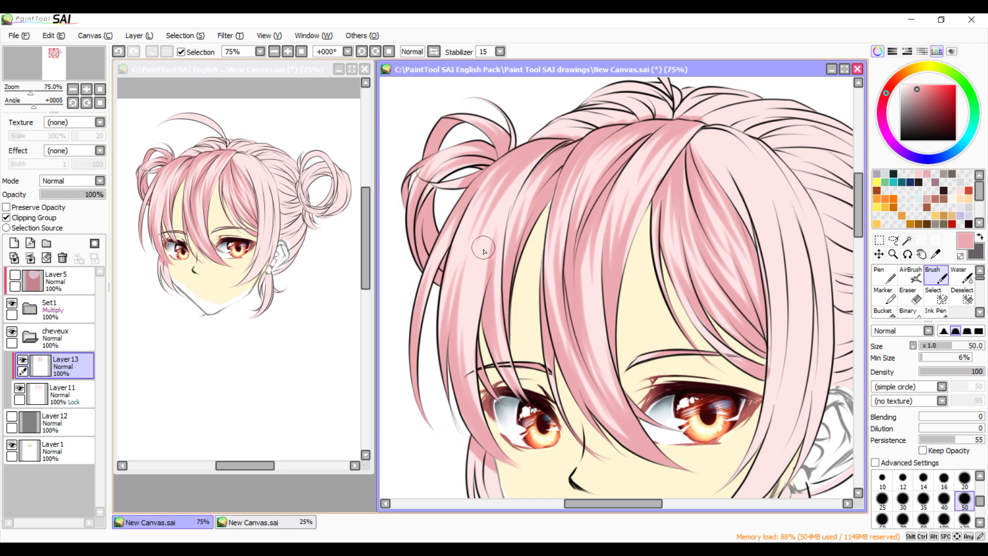
pyautogui.moveTo(506, 293); pyautogui.dragTo(517, 236)
pyautogui.moveTo(504, 265)
pyautogui.mouseDown()
pyautogui.moveTo(531, 184)
pyautogui.moveTo(495, 235)
pyautogui.mouseUp()
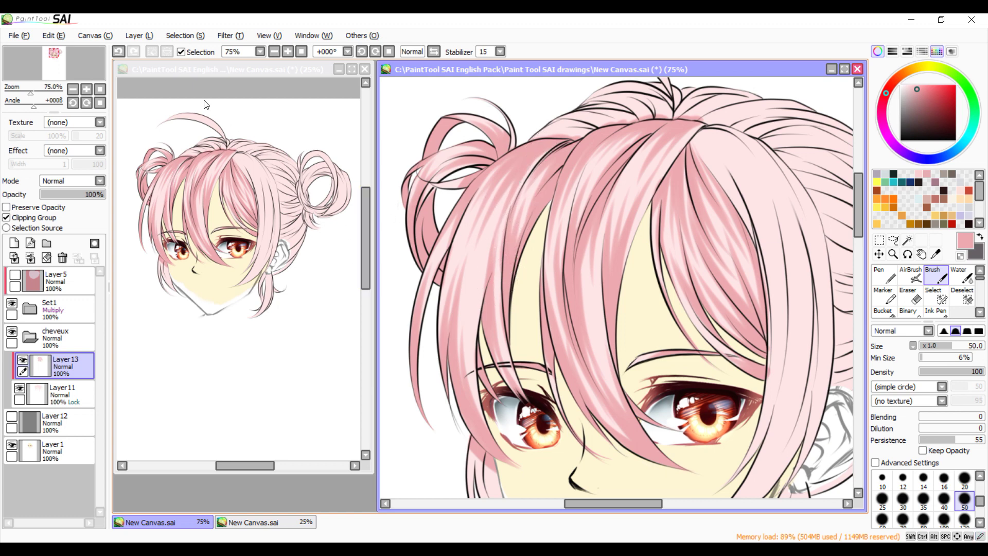
# Undo the last stroke and blend salmon-pink shadows along the wide left side lock from both its tip and its root
pyautogui.click(118, 53)
pyautogui.moveTo(492, 443); pyautogui.dragTo(464, 344)
pyautogui.moveTo(476, 425); pyautogui.dragTo(482, 249)
pyautogui.moveTo(517, 163); pyautogui.dragTo(472, 257)
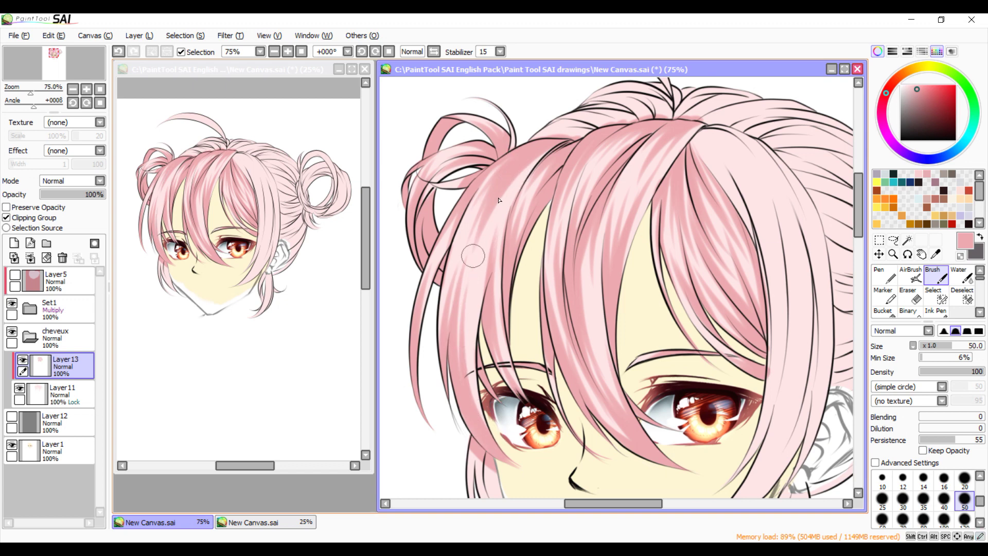
pyautogui.moveTo(519, 162); pyautogui.dragTo(483, 261)
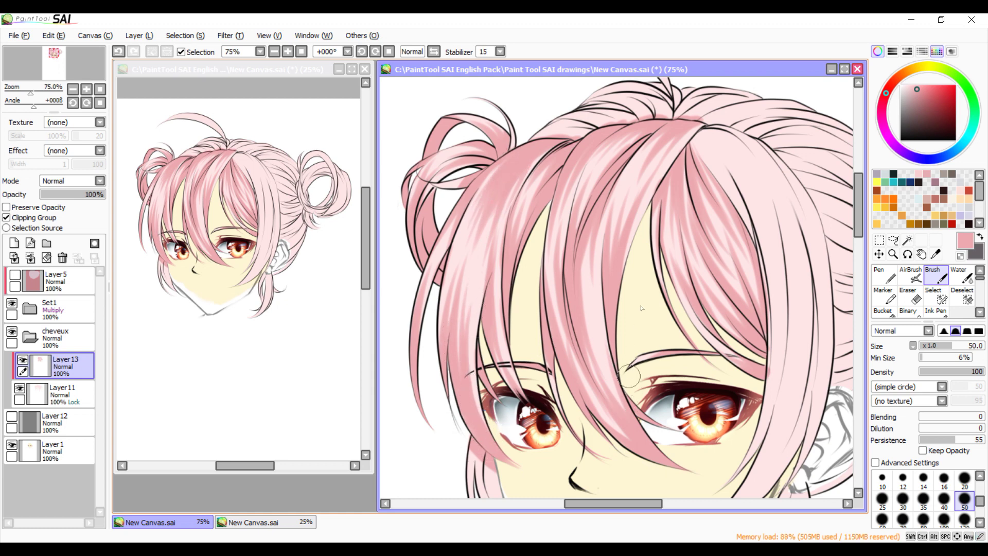
# Shade the root of the wide lock beside the fringe parting in salmon pink, and undo the last stroke on the left bun
pyautogui.moveTo(713, 153); pyautogui.dragTo(729, 200)
pyautogui.moveTo(700, 134)
pyautogui.mouseDown()
pyautogui.moveTo(704, 165)
pyautogui.moveTo(697, 157)
pyautogui.moveTo(715, 159)
pyautogui.moveTo(748, 234)
pyautogui.moveTo(705, 156)
pyautogui.moveTo(716, 170)
pyautogui.moveTo(717, 132)
pyautogui.moveTo(731, 139)
pyautogui.moveTo(707, 132)
pyautogui.moveTo(751, 170)
pyautogui.moveTo(701, 140)
pyautogui.moveTo(735, 168)
pyautogui.mouseUp()
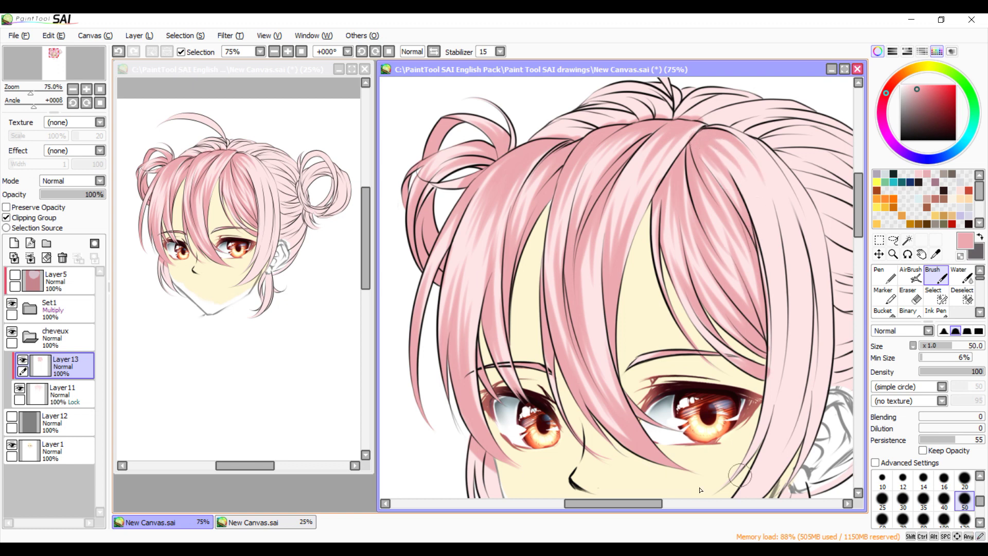
pyautogui.moveTo(461, 172)
pyautogui.mouseDown()
pyautogui.moveTo(458, 157)
pyautogui.moveTo(433, 173)
pyautogui.moveTo(419, 201)
pyautogui.mouseUp()
pyautogui.click(118, 52)
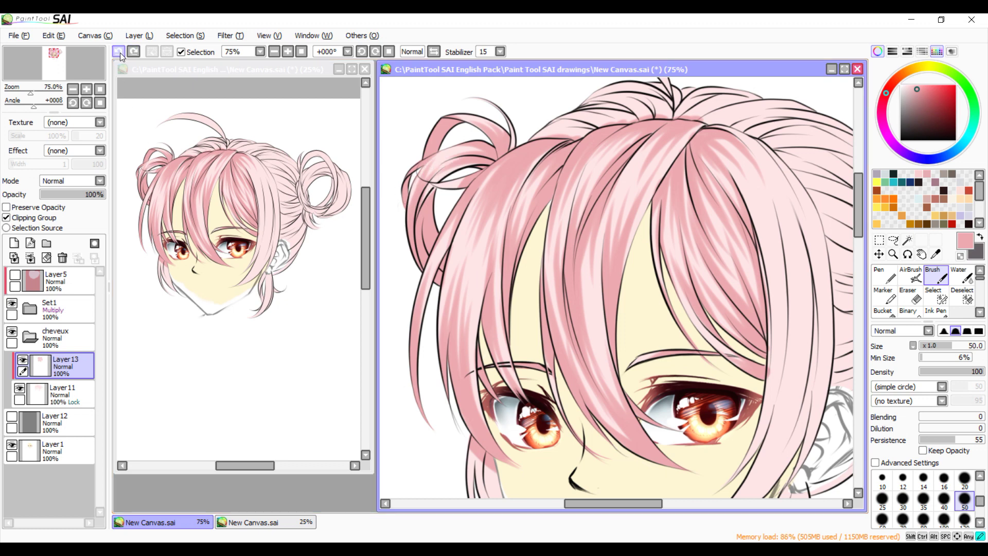
# Shade the short strands framing the left cheek in salmon pink, from their lower tips up to the eye
pyautogui.moveTo(859, 205); pyautogui.dragTo(859, 244)
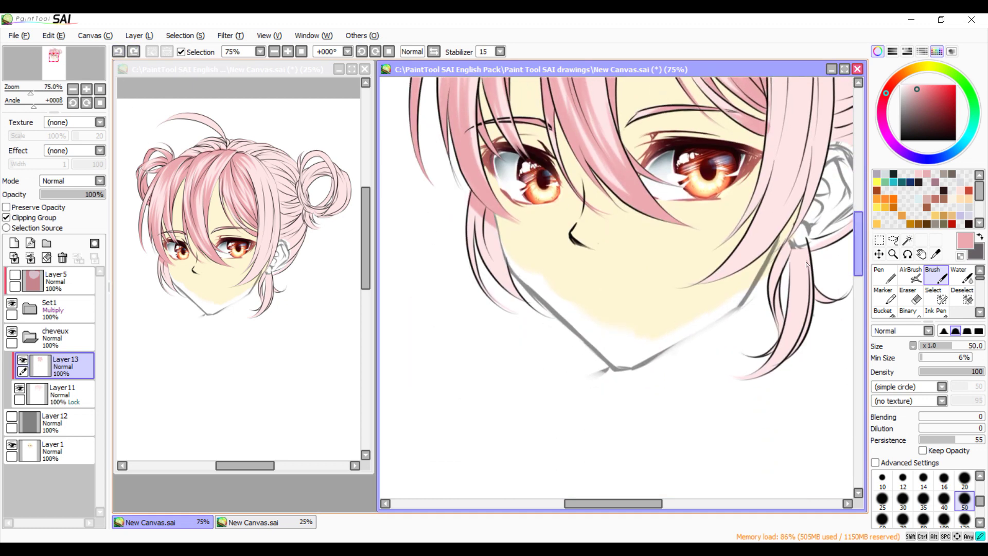
pyautogui.moveTo(508, 273); pyautogui.dragTo(520, 283)
pyautogui.moveTo(498, 240)
pyautogui.mouseDown()
pyautogui.moveTo(526, 302)
pyautogui.moveTo(516, 294)
pyautogui.mouseUp()
pyautogui.moveTo(489, 260); pyautogui.dragTo(475, 214)
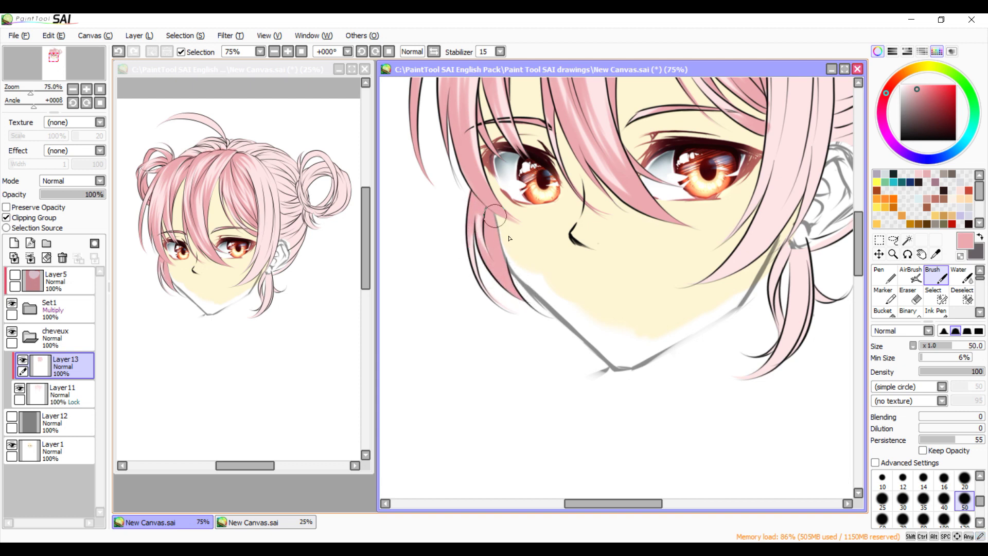
# Brush salmon-pink shadows along the loose lock hanging below the ear and the small curl behind it
pyautogui.moveTo(780, 278)
pyautogui.mouseDown()
pyautogui.moveTo(773, 335)
pyautogui.moveTo(780, 312)
pyautogui.mouseUp()
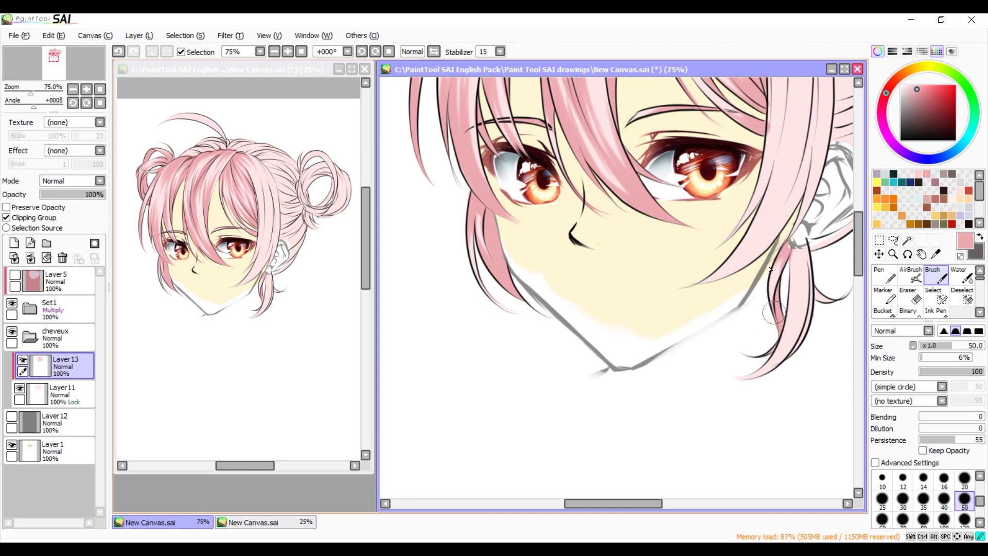
pyautogui.moveTo(807, 263)
pyautogui.mouseDown()
pyautogui.moveTo(801, 233)
pyautogui.moveTo(799, 278)
pyautogui.moveTo(800, 241)
pyautogui.moveTo(771, 352)
pyautogui.moveTo(797, 259)
pyautogui.moveTo(795, 236)
pyautogui.moveTo(782, 297)
pyautogui.moveTo(796, 245)
pyautogui.mouseUp()
pyautogui.moveTo(750, 372)
pyautogui.mouseDown()
pyautogui.moveTo(778, 361)
pyautogui.moveTo(800, 286)
pyautogui.moveTo(777, 367)
pyautogui.moveTo(801, 342)
pyautogui.moveTo(805, 312)
pyautogui.moveTo(765, 375)
pyautogui.moveTo(793, 301)
pyautogui.moveTo(789, 264)
pyautogui.mouseUp()
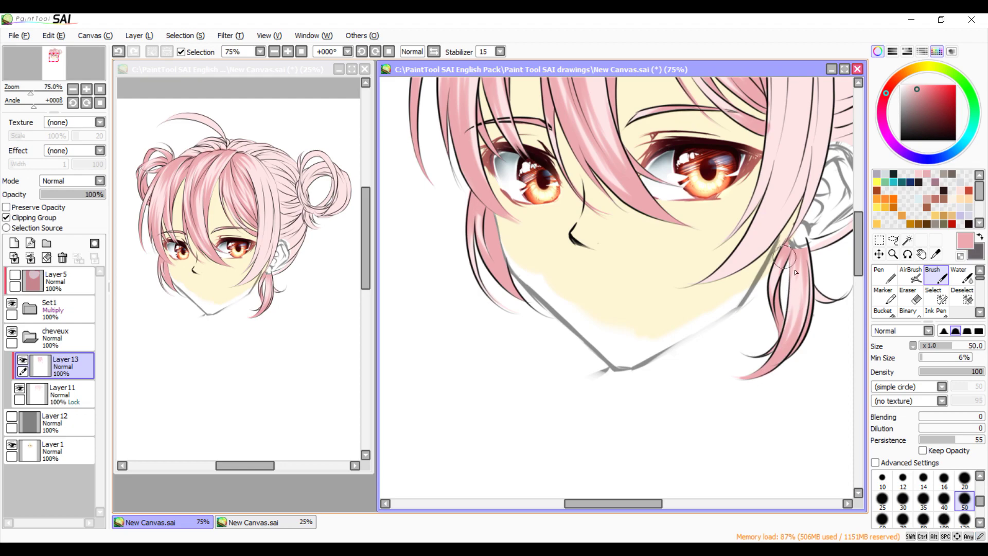
pyautogui.moveTo(796, 349)
pyautogui.mouseDown()
pyautogui.moveTo(780, 361)
pyautogui.moveTo(823, 294)
pyautogui.mouseUp()
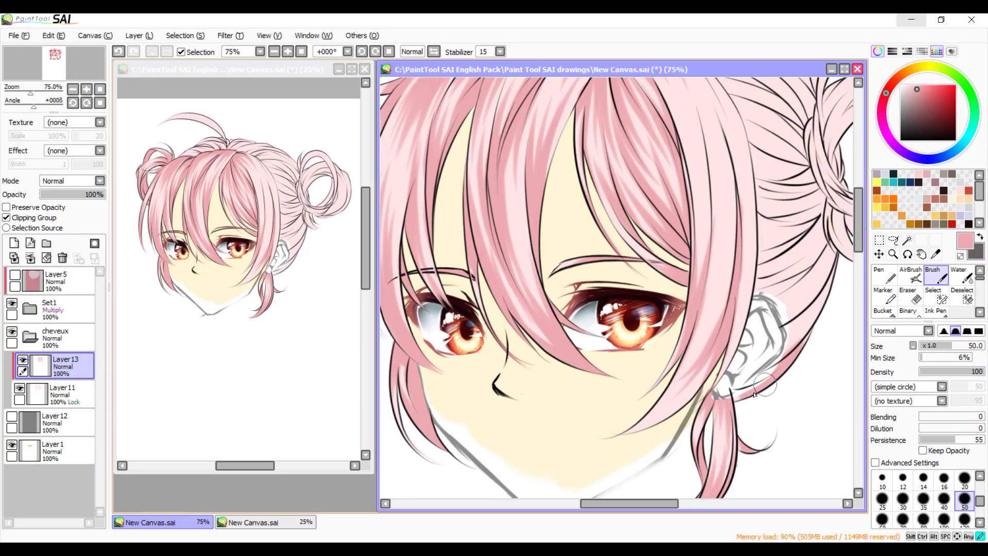
# Shade the long lock in front of the ear and the back hair where it gathers into the right bun
pyautogui.scroll(4, 742, 232)
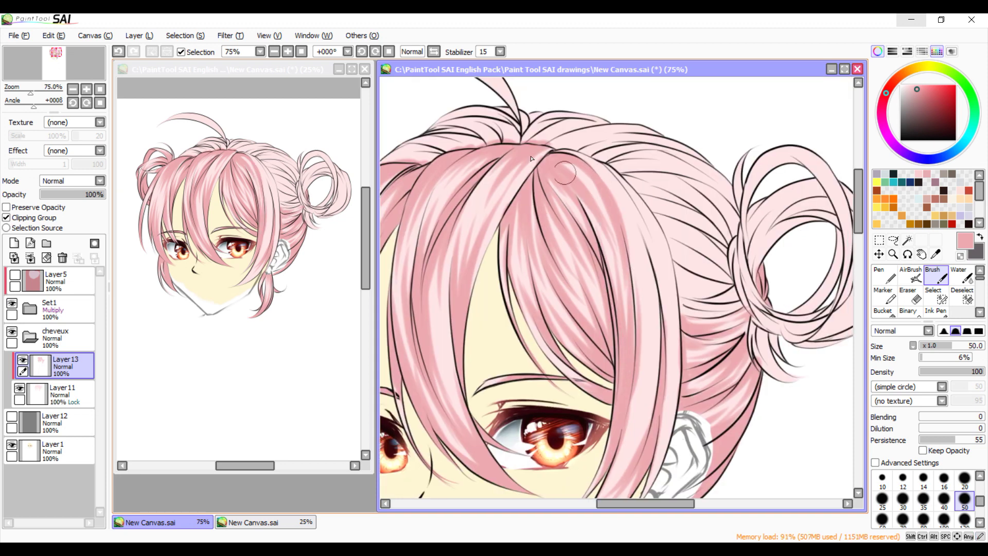
pyautogui.moveTo(741, 309); pyautogui.dragTo(719, 271)
pyautogui.moveTo(582, 139); pyautogui.dragTo(638, 350)
pyautogui.moveTo(630, 206); pyautogui.dragTo(669, 478)
pyautogui.moveTo(772, 257); pyautogui.dragTo(685, 282)
# Brush salmon-pink shadows around the inner and outer loops of the right bun
pyautogui.moveTo(649, 262); pyautogui.dragTo(683, 193)
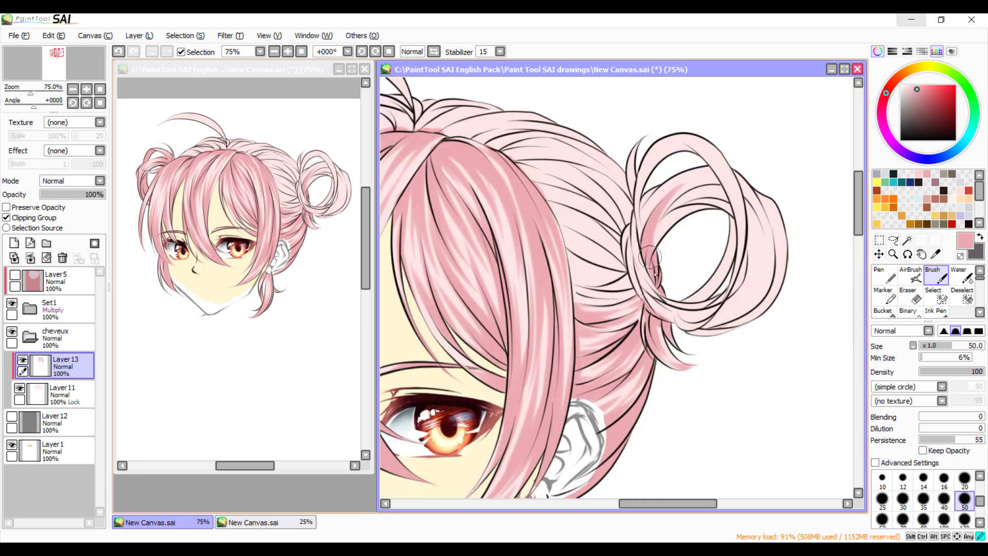
pyautogui.moveTo(650, 244); pyautogui.dragTo(728, 190)
pyautogui.moveTo(736, 221); pyautogui.dragTo(693, 298)
pyautogui.moveTo(635, 270); pyautogui.dragTo(695, 309)
pyautogui.moveTo(705, 314); pyautogui.dragTo(762, 285)
pyautogui.moveTo(746, 212); pyautogui.dragTo(705, 319)
pyautogui.moveTo(670, 147)
pyautogui.mouseDown()
pyautogui.moveTo(742, 227)
pyautogui.moveTo(636, 226)
pyautogui.mouseUp()
pyautogui.moveTo(731, 175)
pyautogui.mouseDown()
pyautogui.moveTo(769, 232)
pyautogui.moveTo(757, 304)
pyautogui.mouseUp()
pyautogui.moveTo(746, 319); pyautogui.dragTo(692, 330)
# Erase excess shading along the fringe, and shade the upper back hair running from the crown to the right bun
pyautogui.moveTo(658, 504); pyautogui.dragTo(618, 504)
pyautogui.press('e')
pyautogui.moveTo(571, 154); pyautogui.dragTo(536, 283)
pyautogui.press('b')
pyautogui.moveTo(628, 503); pyautogui.dragTo(642, 504)
pyautogui.moveTo(657, 167)
pyautogui.mouseDown()
pyautogui.moveTo(731, 206)
pyautogui.moveTo(734, 232)
pyautogui.mouseUp()
pyautogui.moveTo(737, 258)
pyautogui.mouseDown()
pyautogui.moveTo(692, 237)
pyautogui.moveTo(743, 298)
pyautogui.mouseUp()
pyautogui.moveTo(695, 267); pyautogui.dragTo(758, 300)
pyautogui.moveTo(685, 170); pyautogui.dragTo(827, 238)
# Shade the crown strands, and retint the opacity-locked shadow layer in a cooler pink with the Pen at size 500
pyautogui.moveTo(487, 131); pyautogui.dragTo(595, 113)
pyautogui.moveTo(561, 234); pyautogui.dragTo(643, 191)
pyautogui.moveTo(598, 209)
pyautogui.mouseDown()
pyautogui.moveTo(683, 181)
pyautogui.moveTo(767, 208)
pyautogui.mouseUp()
pyautogui.moveTo(737, 212)
pyautogui.mouseDown()
pyautogui.moveTo(667, 229)
pyautogui.moveTo(814, 278)
pyautogui.mouseUp()
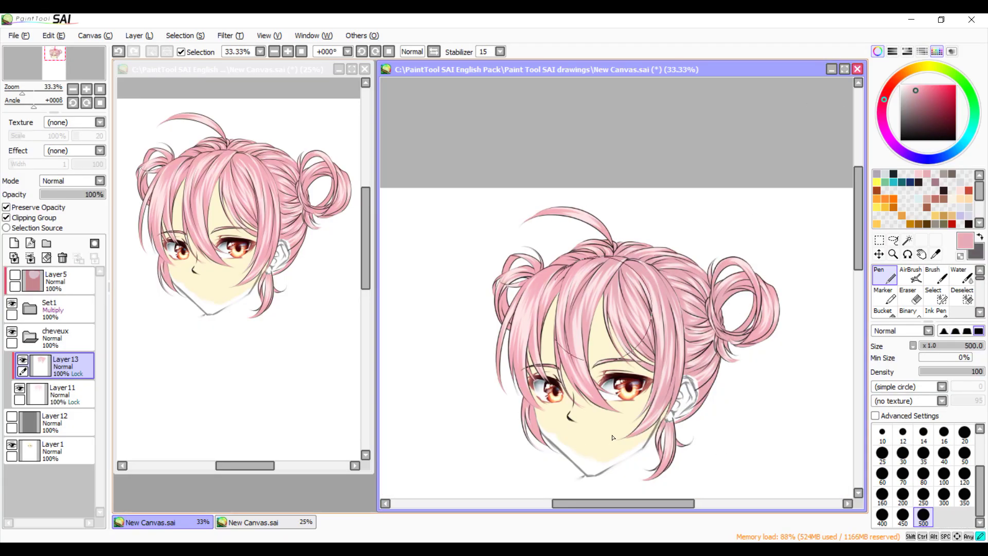
# Undo the last retint, recolour the hair shadows in a more saturated pink, and add a new clipped layer above them
pyautogui.hotkey('ctrl', 'z')
pyautogui.rightClick(657, 291)
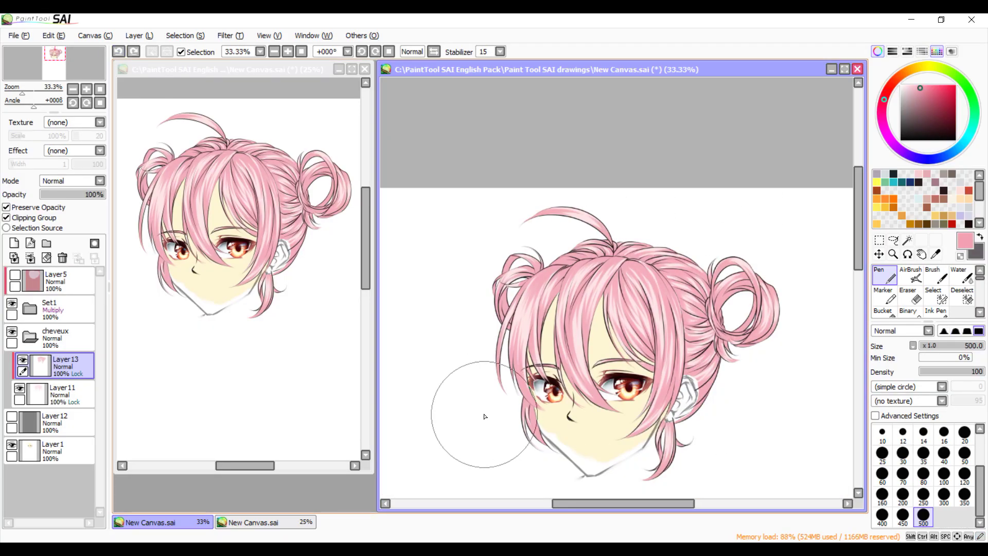
pyautogui.click(10, 244)
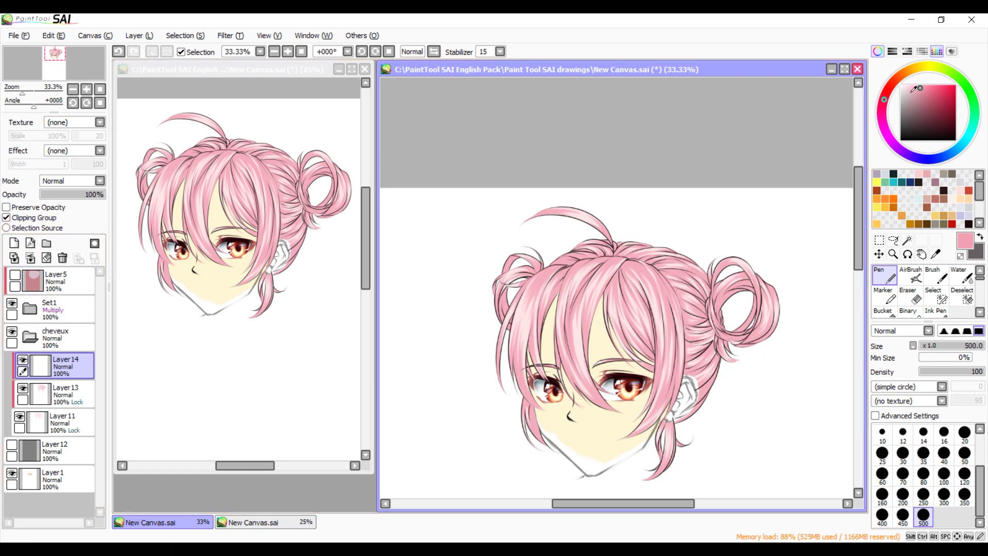
# Try a darker pink Brush stroke at size 14 on the fringe parting, and clear the layer
pyautogui.click(932, 88)
pyautogui.click(942, 277)
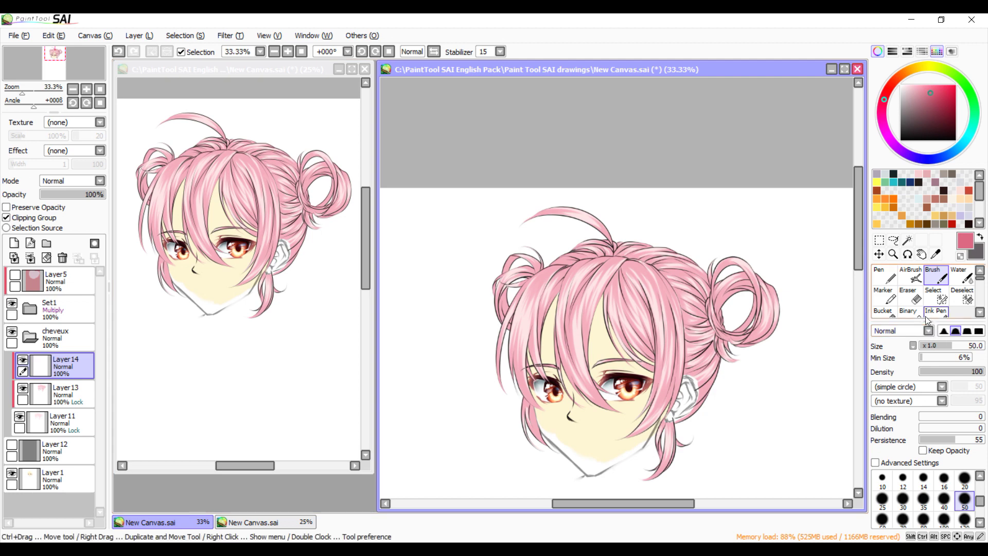
pyautogui.click(904, 501)
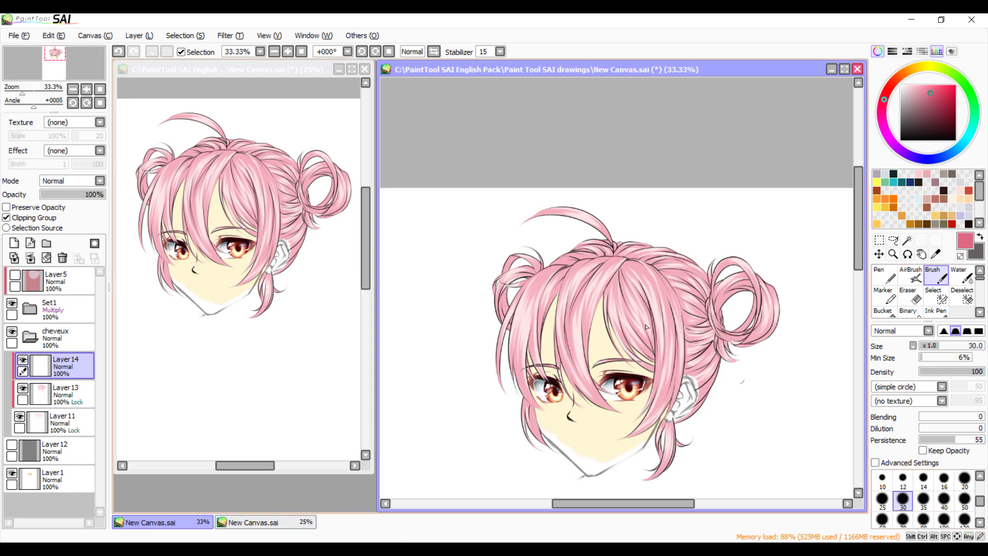
pyautogui.click(283, 49)
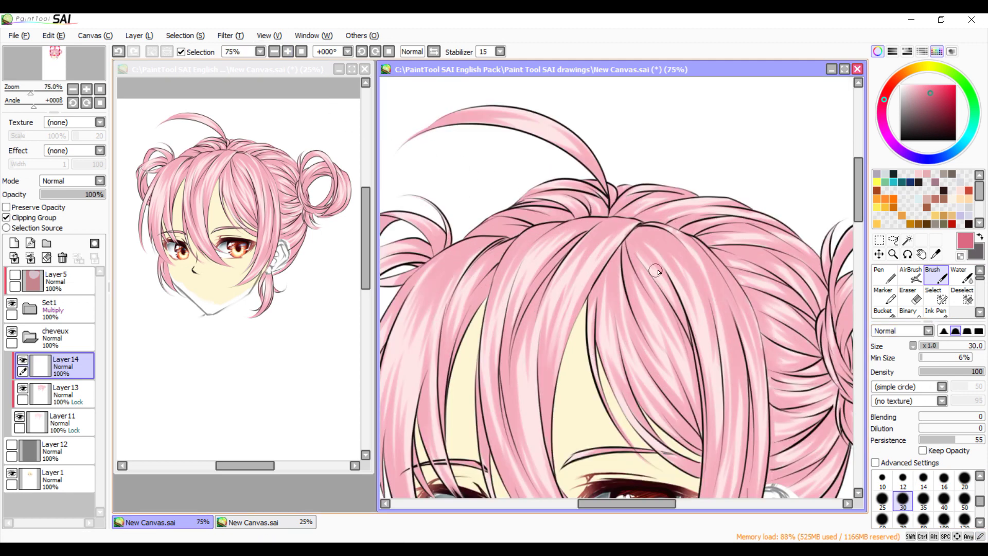
pyautogui.click(924, 479)
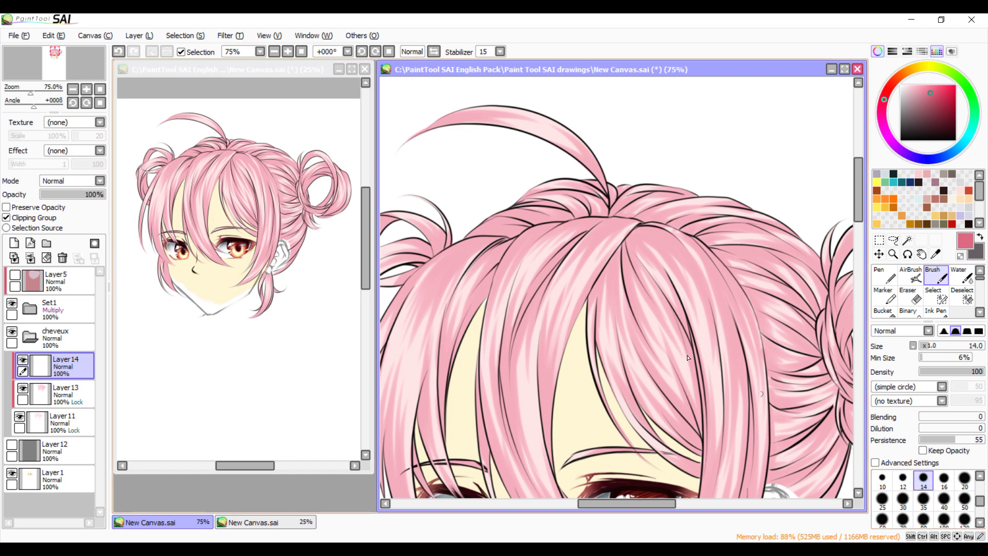
pyautogui.moveTo(624, 276); pyautogui.dragTo(623, 255)
pyautogui.click(45, 258)
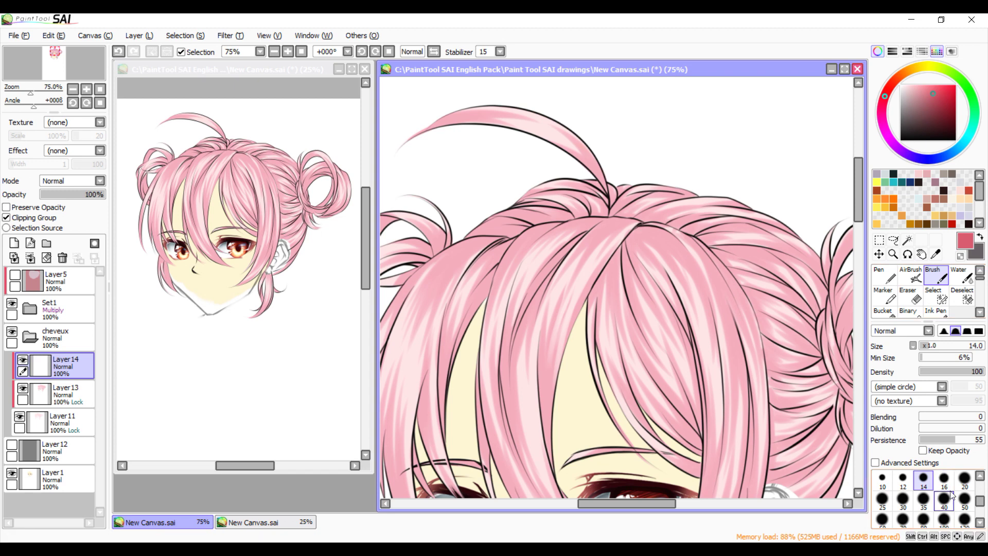
# Try a redder pink Brush stroke at size 20 down the fringe parting, and clear the layer
pyautogui.click(965, 480)
pyautogui.moveTo(622, 241); pyautogui.dragTo(626, 289)
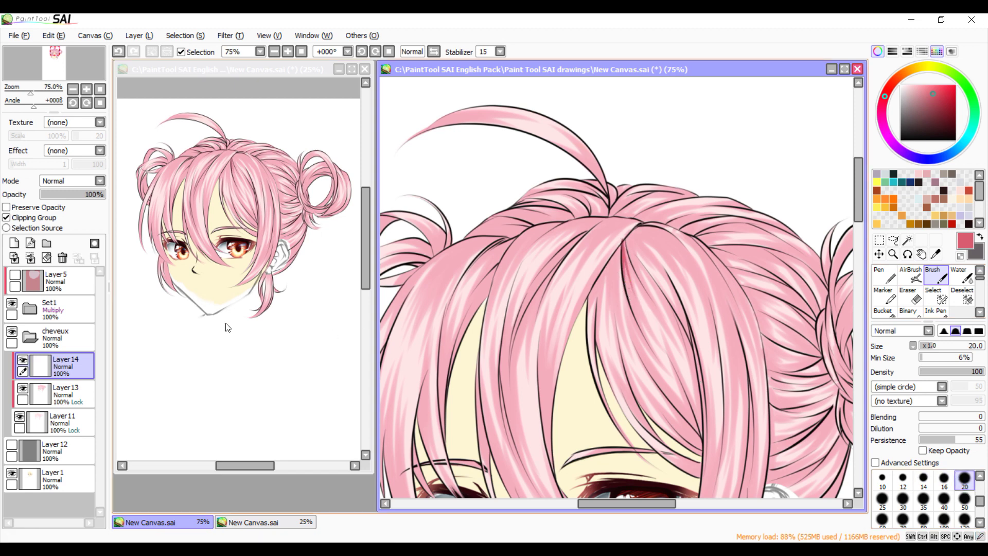
pyautogui.click(46, 257)
# Paint a muted dark pink test shadow at the fringe parting, and preserve the layer's opacity
pyautogui.click(929, 94)
pyautogui.moveTo(623, 246); pyautogui.dragTo(628, 275)
pyautogui.click(72, 208)
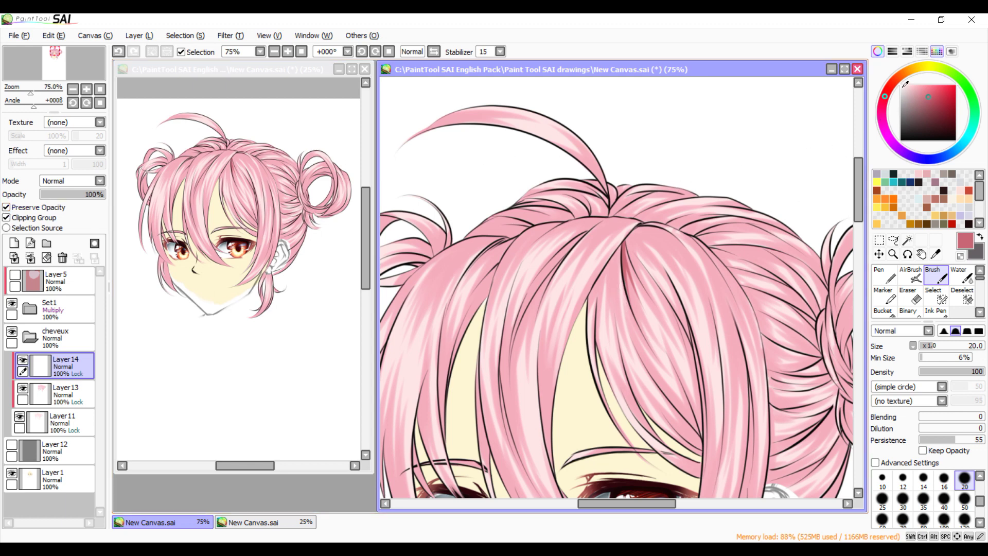
# Recolour the test shadow at the fringe parting in red and in magenta pink, using the Pen at size 500
pyautogui.moveTo(888, 95); pyautogui.dragTo(886, 94)
pyautogui.click(942, 93)
pyautogui.click(885, 276)
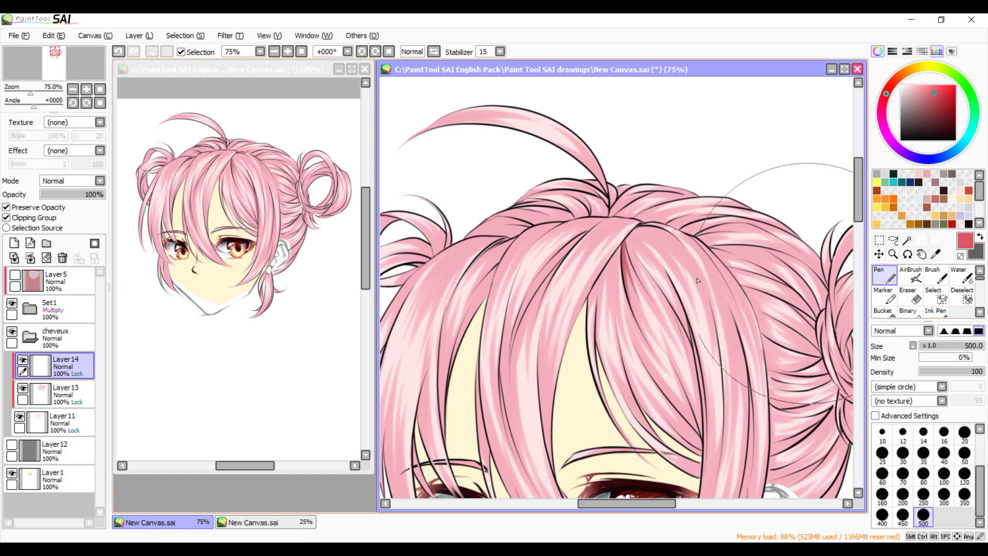
pyautogui.click(883, 106)
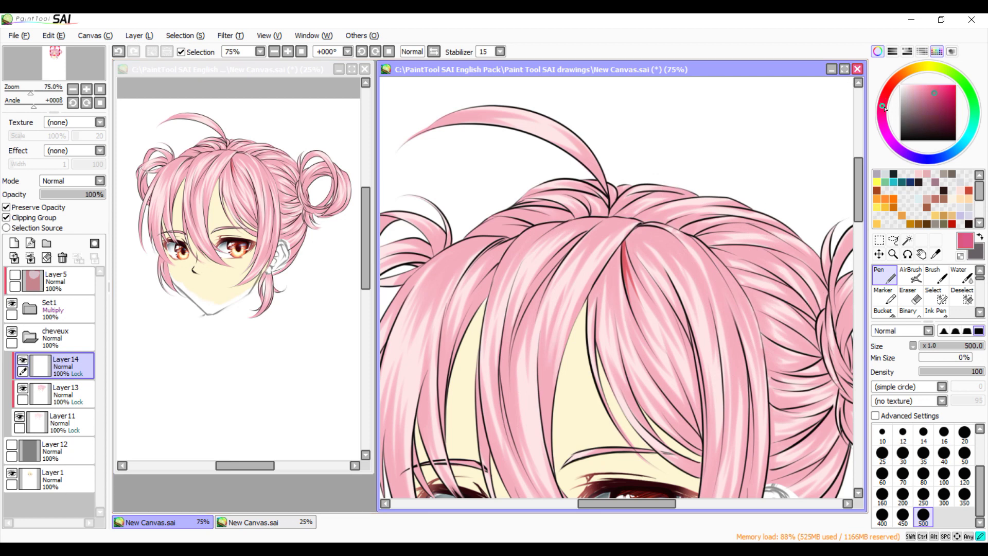
pyautogui.click(932, 91)
pyautogui.moveTo(650, 221); pyautogui.dragTo(623, 299)
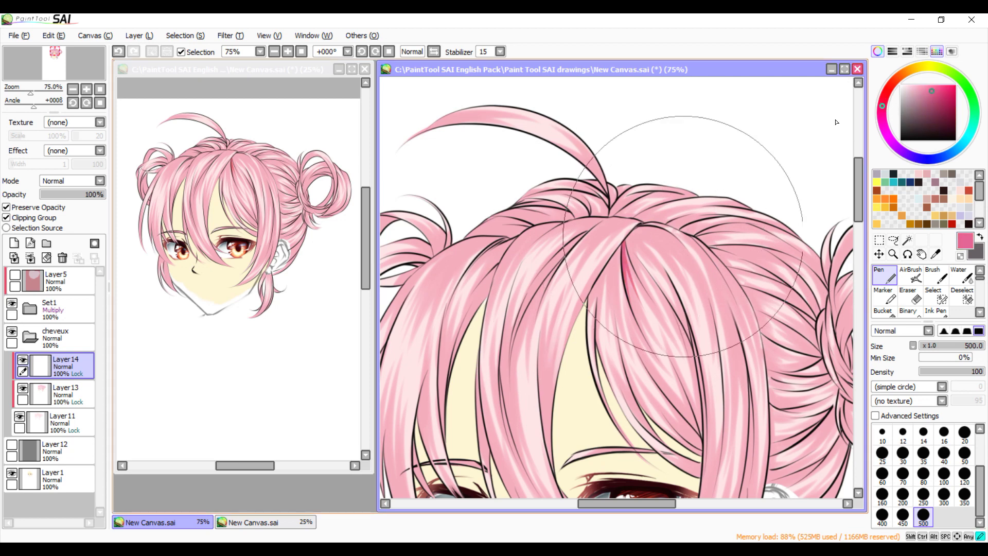
# Try a lighter pink, a dull mauve pink and a dark red on the test shadow
pyautogui.click(926, 91)
pyautogui.moveTo(663, 232); pyautogui.dragTo(695, 254)
pyautogui.click(928, 101)
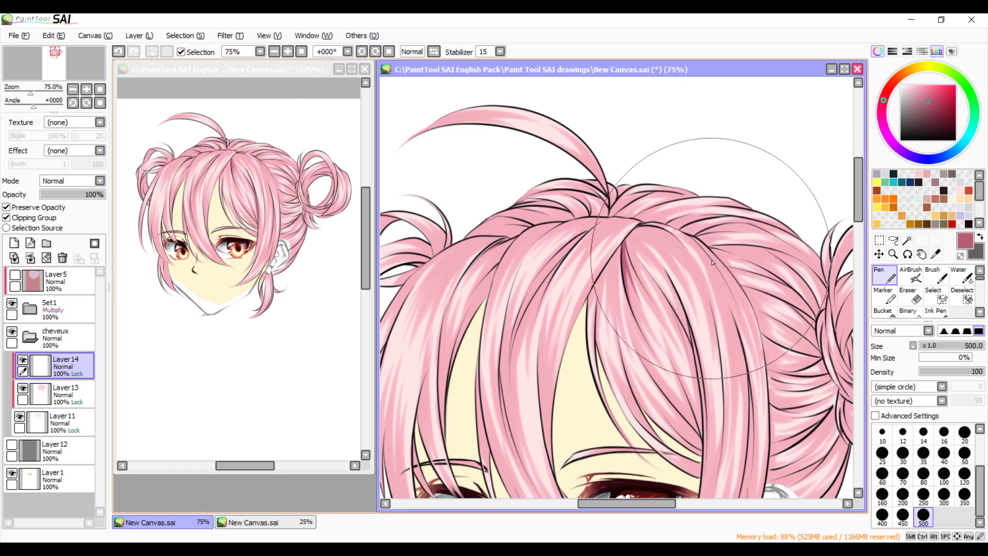
pyautogui.click(934, 96)
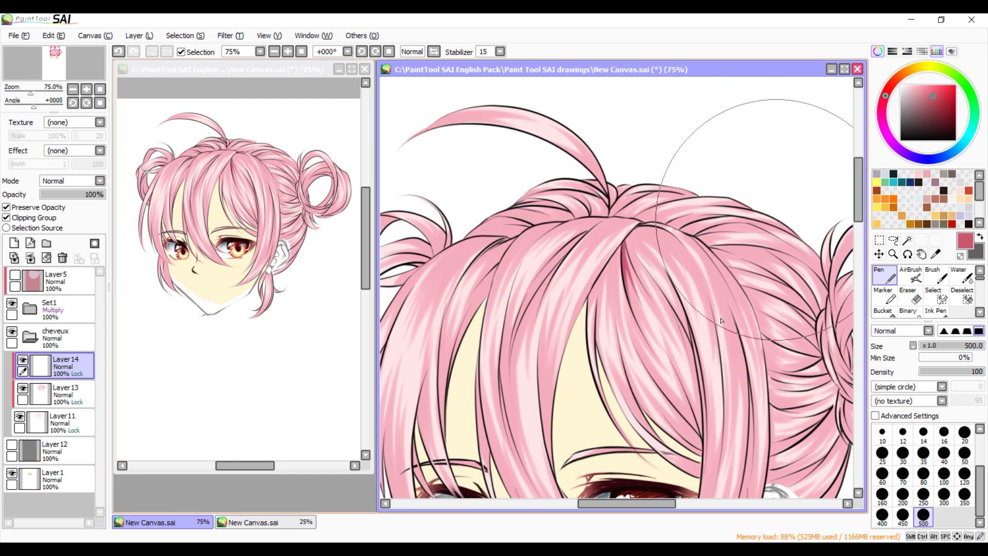
pyautogui.click(935, 105)
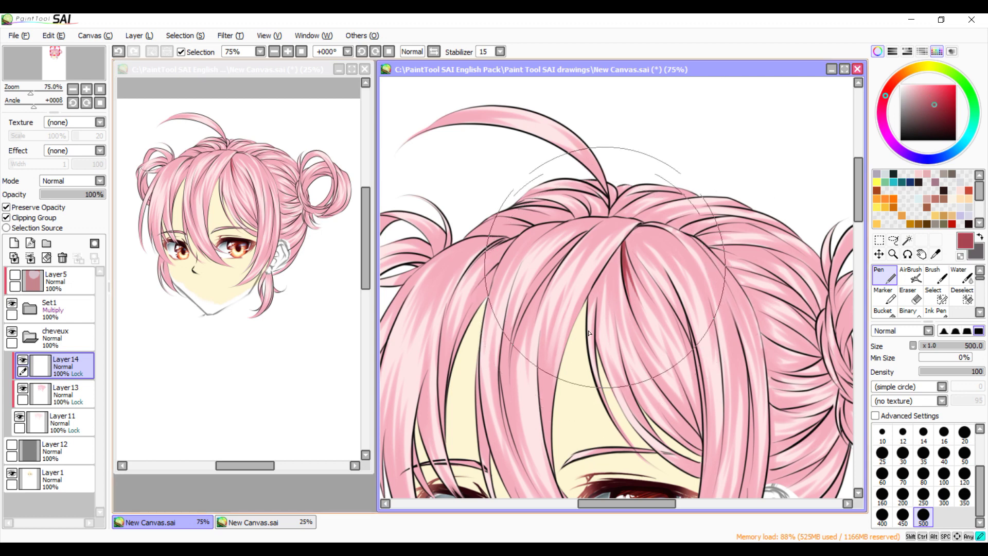
# Try a medium red and a light salmon on the test shadow
pyautogui.click(937, 95)
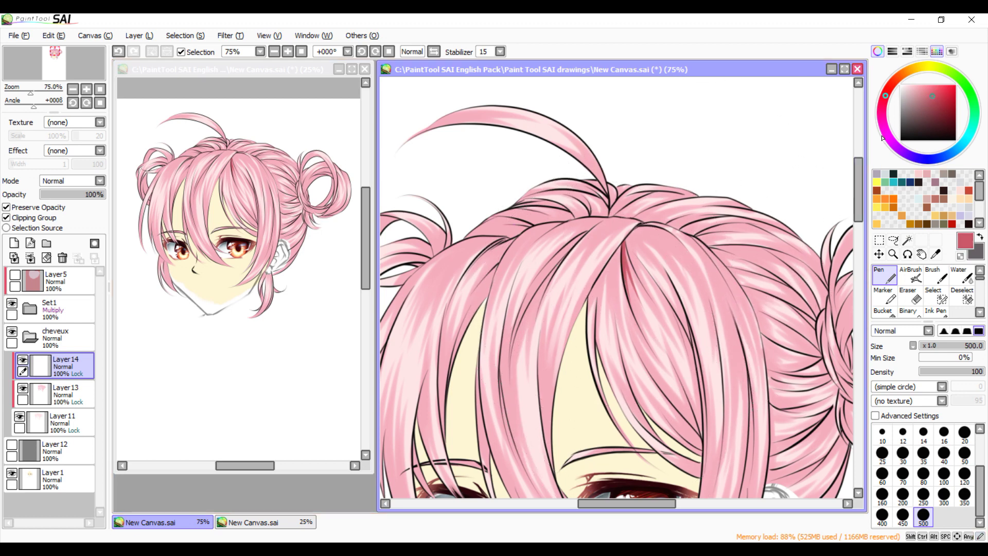
pyautogui.click(886, 96)
pyautogui.click(927, 90)
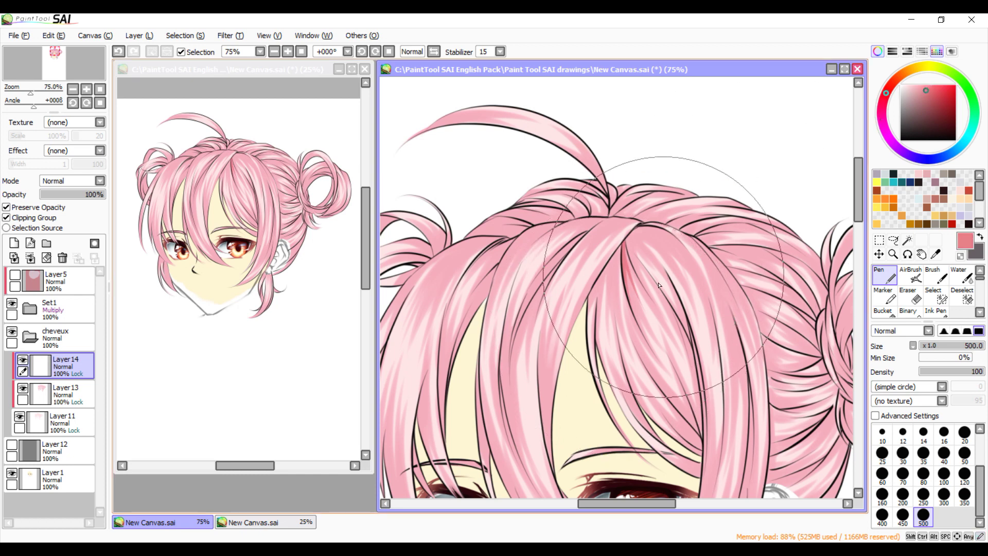
# Recolour the test shadow in rose pink, and stop preserving the layer's opacity
pyautogui.click(884, 102)
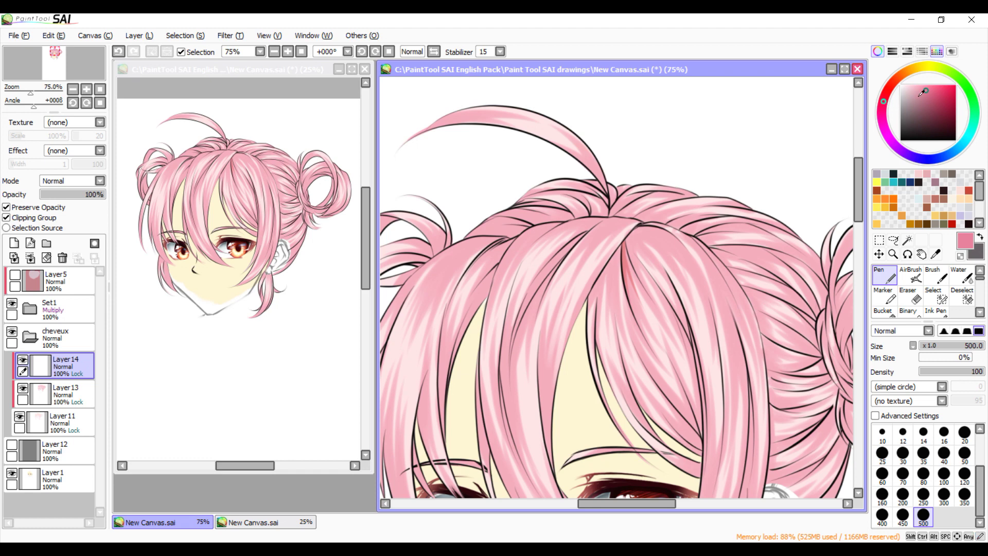
pyautogui.click(930, 92)
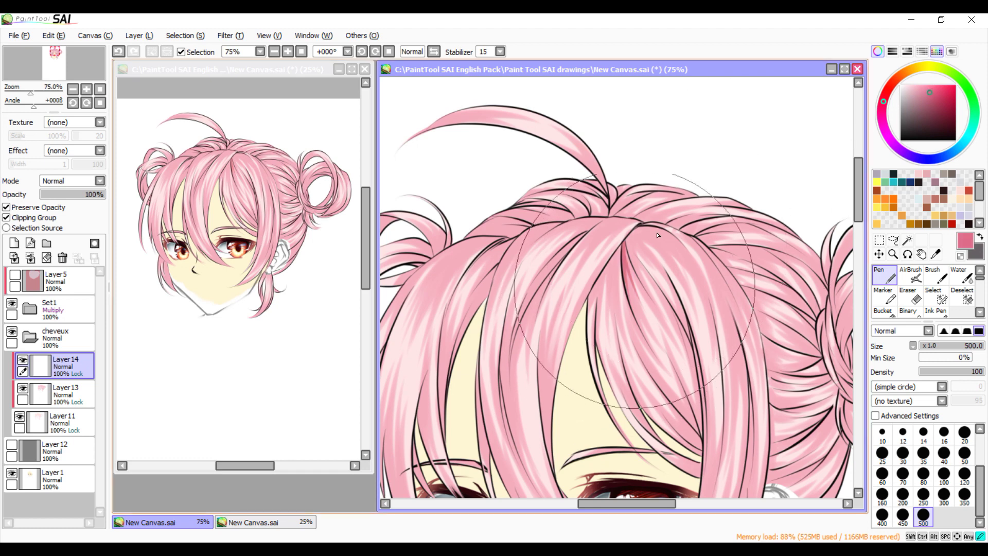
pyautogui.click(7, 208)
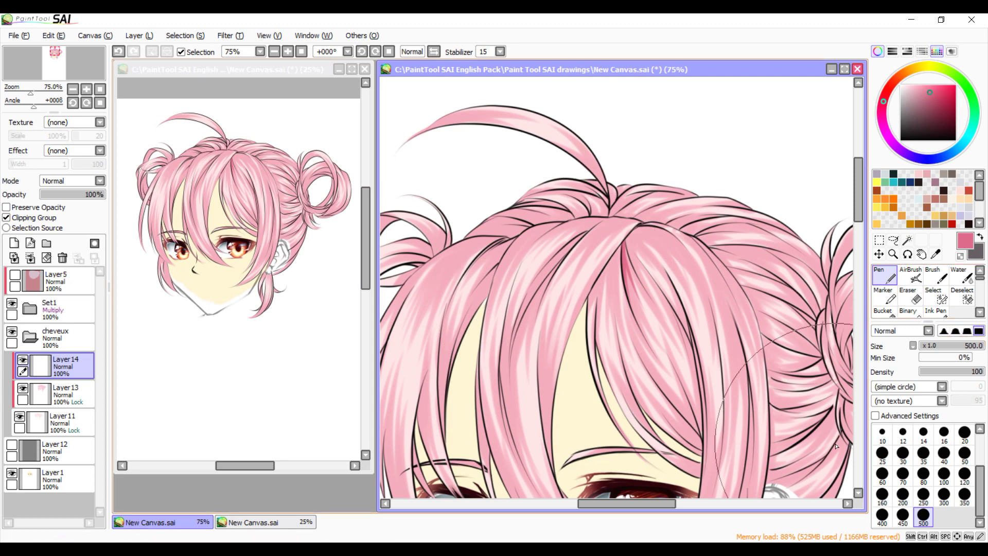
# Paint rose-pink deep shadows with the Brush at size 12 from the fringe parting down the strand beside it
pyautogui.click(942, 278)
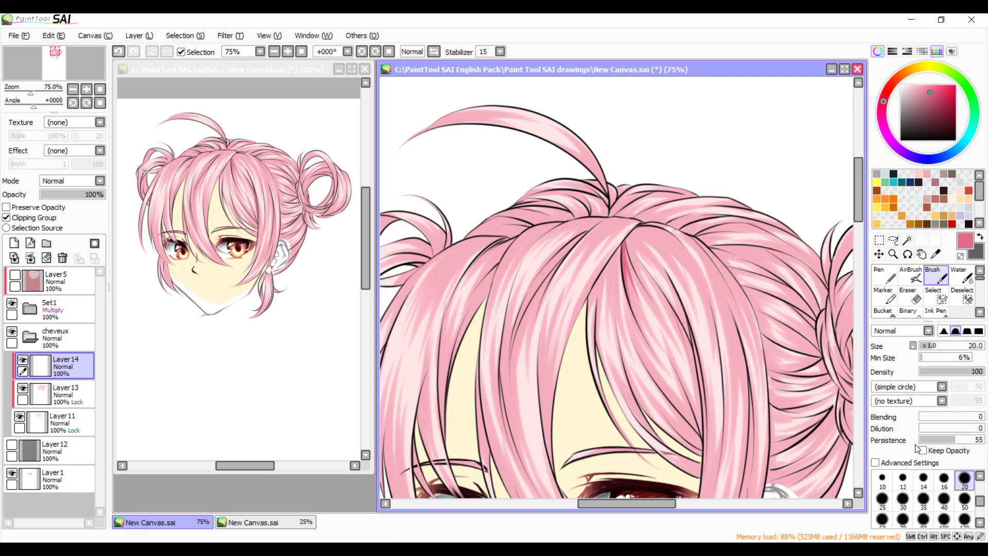
pyautogui.click(904, 482)
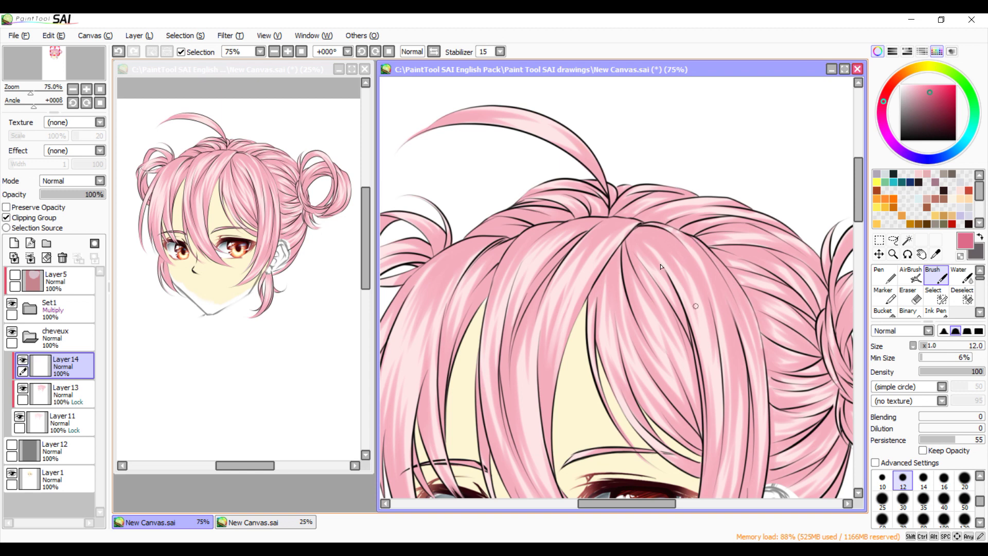
pyautogui.moveTo(624, 245); pyautogui.dragTo(630, 295)
pyautogui.moveTo(626, 248); pyautogui.dragTo(659, 363)
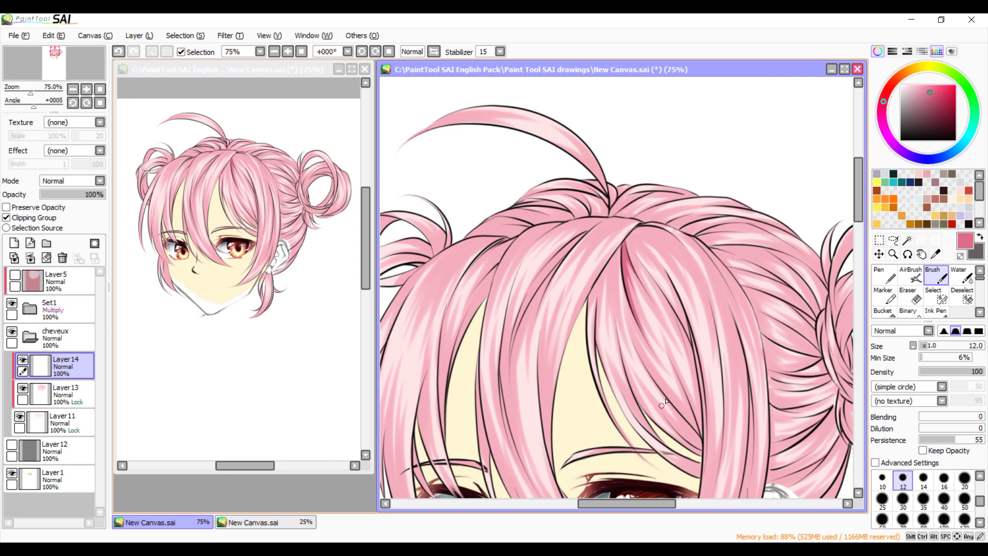
# Deepen the strand's shadows at its root and lower tip with the Brush at size 16, and darken the neighbouring strand's root
pyautogui.click(944, 481)
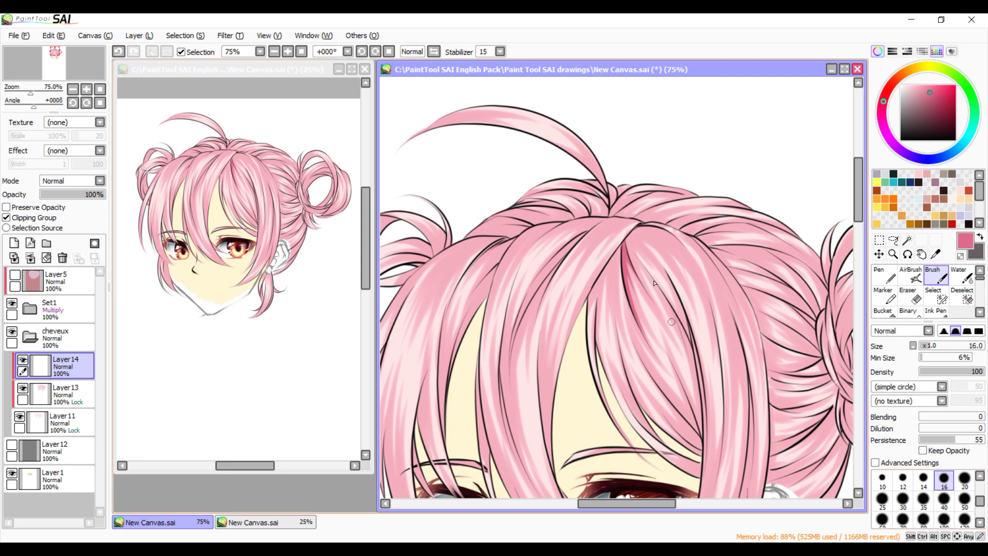
pyautogui.moveTo(628, 259); pyautogui.dragTo(643, 311)
pyautogui.moveTo(698, 436)
pyautogui.mouseDown()
pyautogui.moveTo(644, 366)
pyautogui.moveTo(674, 378)
pyautogui.moveTo(663, 376)
pyautogui.mouseUp()
pyautogui.moveTo(615, 255); pyautogui.dragTo(619, 309)
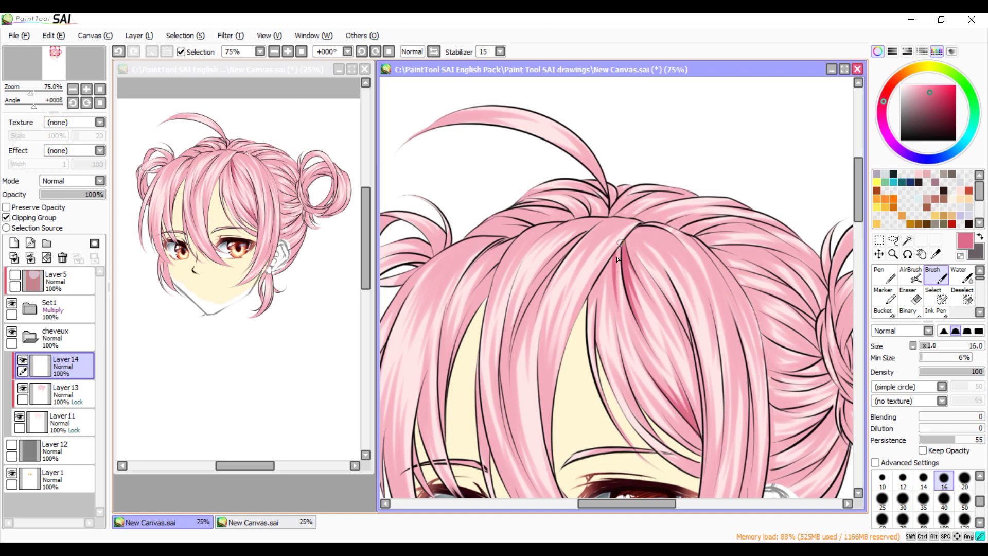
# Shade the outer edge and lower tip of the strand beside the parting in rose pink with the Brush at size 16
pyautogui.moveTo(616, 262)
pyautogui.mouseDown()
pyautogui.moveTo(620, 332)
pyautogui.moveTo(614, 265)
pyautogui.moveTo(612, 307)
pyautogui.mouseUp()
pyautogui.moveTo(669, 448); pyautogui.dragTo(616, 375)
pyautogui.moveTo(657, 430); pyautogui.dragTo(633, 401)
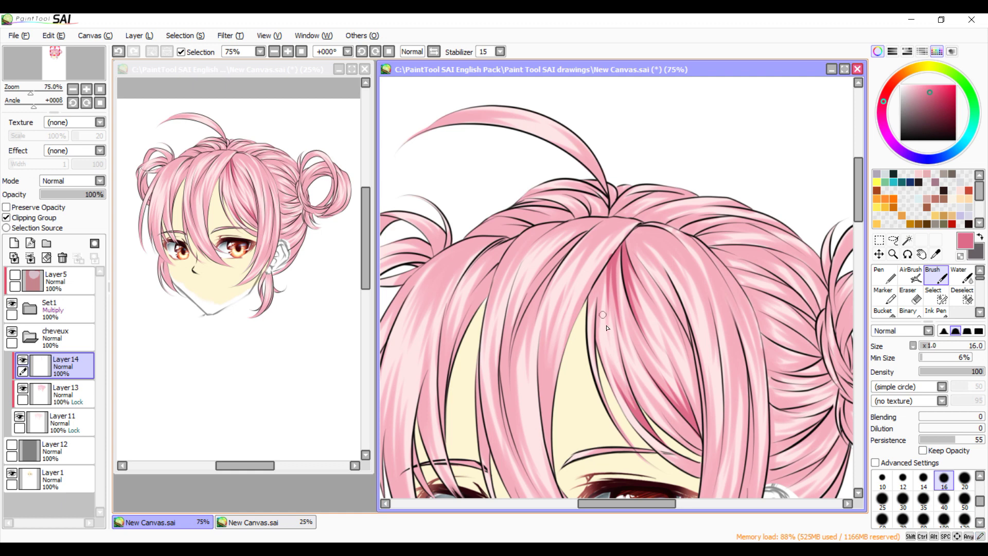
pyautogui.moveTo(603, 260); pyautogui.dragTo(598, 314)
pyautogui.moveTo(599, 281); pyautogui.dragTo(598, 345)
pyautogui.moveTo(599, 279); pyautogui.dragTo(597, 284)
pyautogui.moveTo(702, 443)
pyautogui.mouseDown()
pyautogui.moveTo(670, 422)
pyautogui.moveTo(674, 404)
pyautogui.moveTo(694, 449)
pyautogui.moveTo(663, 419)
pyautogui.mouseUp()
pyautogui.moveTo(705, 455)
pyautogui.mouseDown()
pyautogui.moveTo(700, 474)
pyautogui.moveTo(662, 457)
pyautogui.moveTo(704, 476)
pyautogui.moveTo(668, 466)
pyautogui.moveTo(703, 470)
pyautogui.moveTo(657, 450)
pyautogui.moveTo(689, 466)
pyautogui.mouseUp()
pyautogui.moveTo(703, 465); pyautogui.dragTo(676, 462)
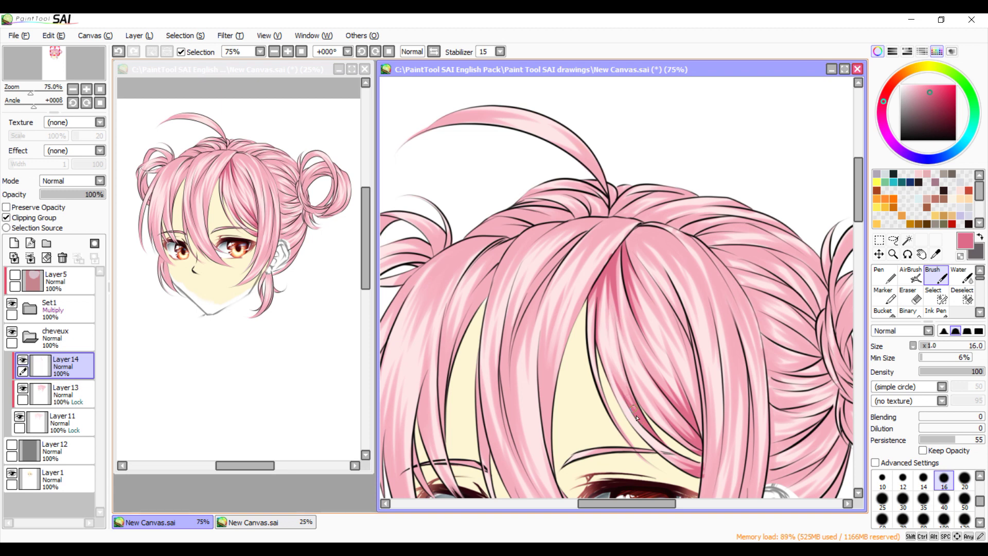
# Paint tapered rose-pink shadows up from the lower ends of the parting strand into its middle
pyautogui.moveTo(624, 400); pyautogui.dragTo(603, 347)
pyautogui.moveTo(680, 407); pyautogui.dragTo(653, 376)
pyautogui.moveTo(659, 383); pyautogui.dragTo(637, 351)
pyautogui.moveTo(660, 385); pyautogui.dragTo(634, 326)
pyautogui.moveTo(703, 440); pyautogui.dragTo(699, 408)
pyautogui.moveTo(701, 432); pyautogui.dragTo(679, 353)
pyautogui.moveTo(699, 399); pyautogui.dragTo(672, 312)
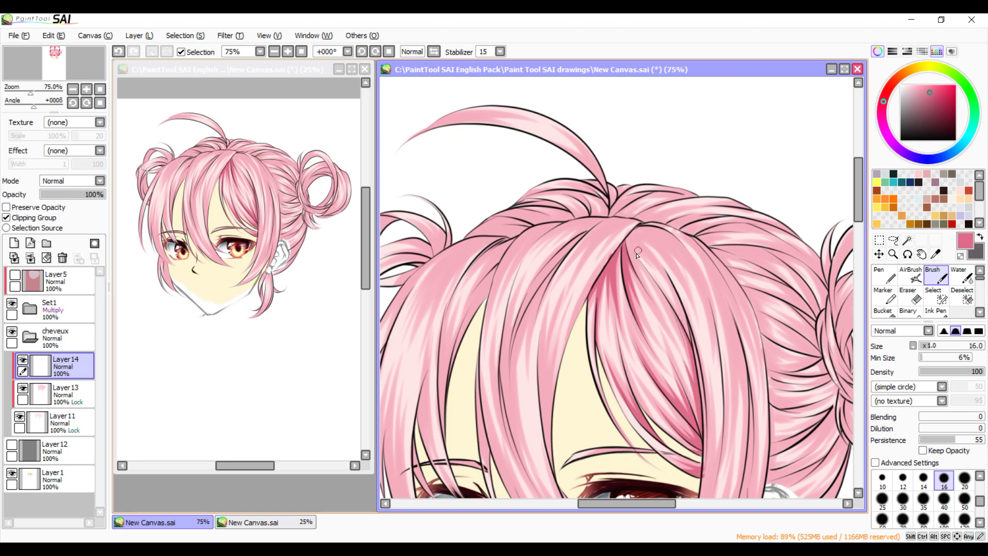
# Shade the parting strand's upper inner edge, and darken the root of the neighbouring strand along its curve
pyautogui.moveTo(627, 236); pyautogui.dragTo(663, 296)
pyautogui.moveTo(627, 242); pyautogui.dragTo(663, 306)
pyautogui.moveTo(693, 344)
pyautogui.mouseDown()
pyautogui.moveTo(655, 260)
pyautogui.moveTo(670, 297)
pyautogui.mouseUp()
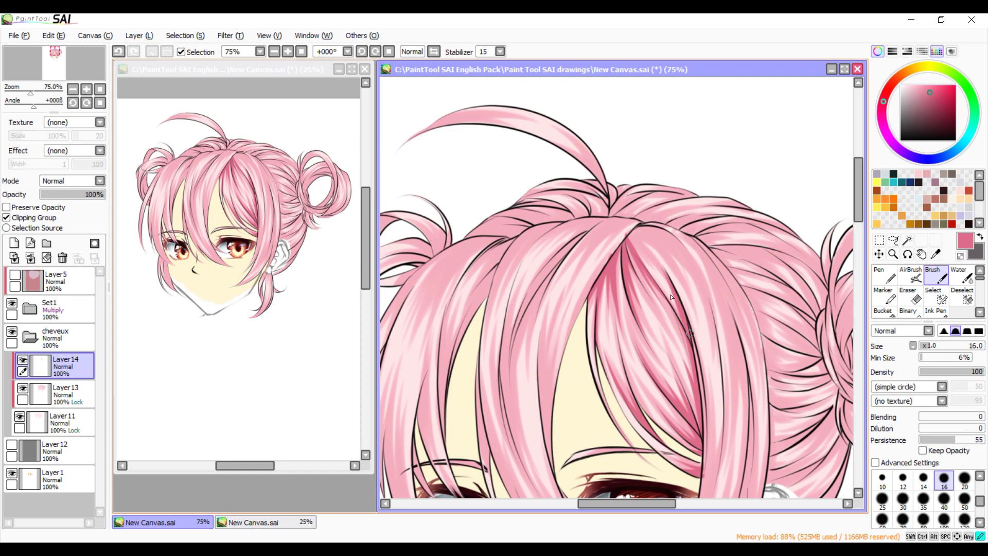
pyautogui.moveTo(630, 241); pyautogui.dragTo(635, 230)
pyautogui.moveTo(631, 239)
pyautogui.mouseDown()
pyautogui.moveTo(635, 230)
pyautogui.moveTo(640, 241)
pyautogui.moveTo(661, 235)
pyautogui.mouseUp()
pyautogui.moveTo(642, 230); pyautogui.dragTo(673, 238)
pyautogui.moveTo(644, 228); pyautogui.dragTo(674, 236)
pyautogui.moveTo(638, 225); pyautogui.dragTo(686, 260)
pyautogui.moveTo(673, 236); pyautogui.dragTo(701, 280)
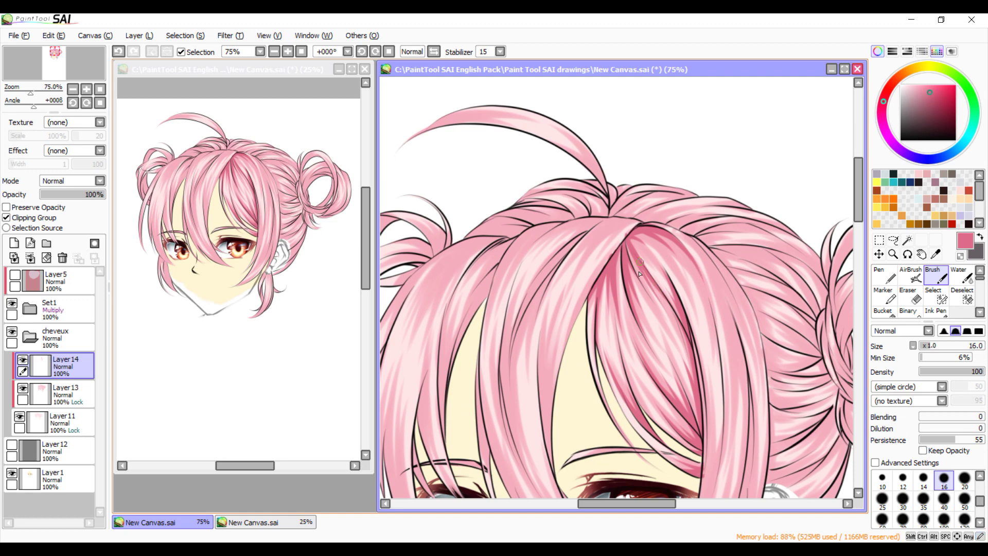
pyautogui.moveTo(631, 237); pyautogui.dragTo(691, 269)
pyautogui.moveTo(663, 236); pyautogui.dragTo(688, 267)
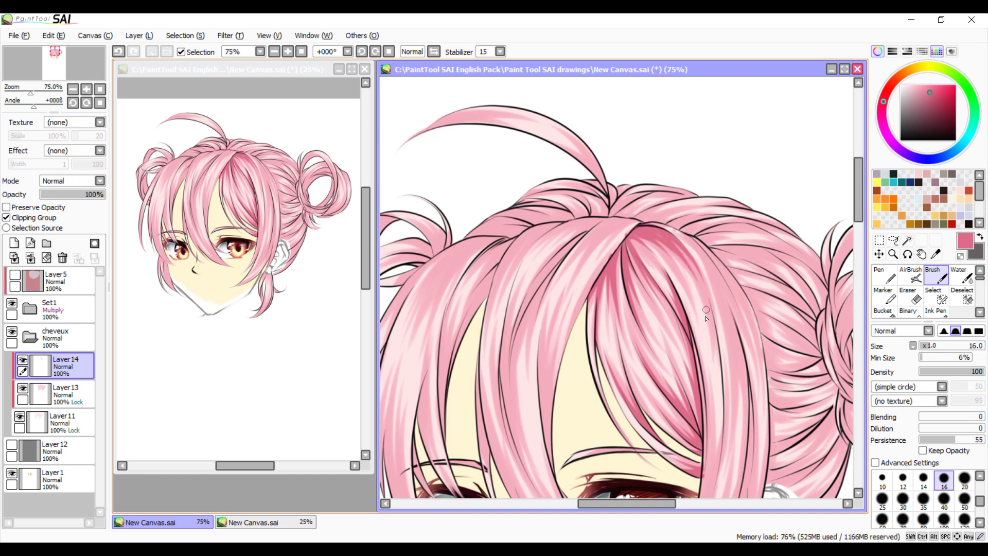
# Paint rose-pink shadows down the central fringe strands from their roots to the tip between the eyes
pyautogui.moveTo(859, 209); pyautogui.dragTo(859, 227)
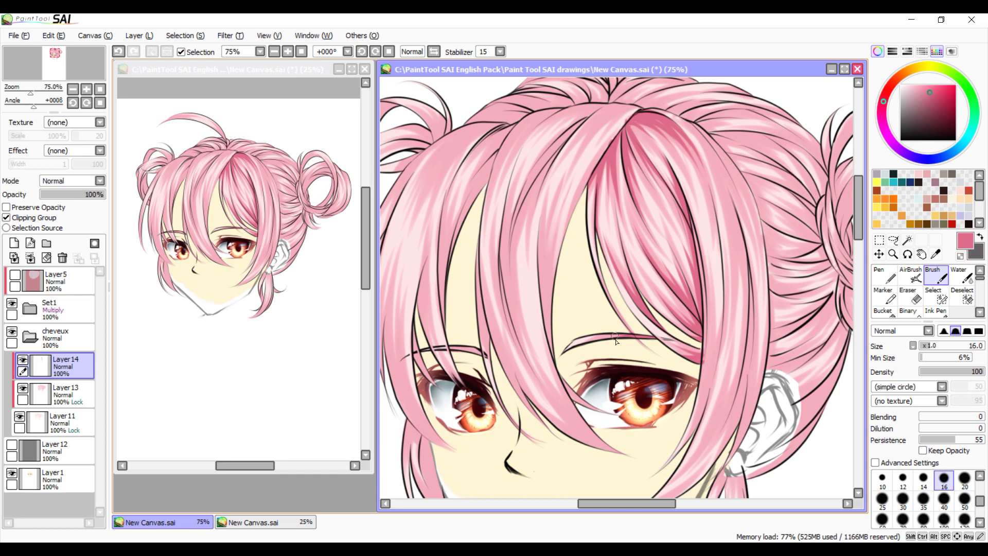
pyautogui.moveTo(582, 126)
pyautogui.mouseDown()
pyautogui.moveTo(524, 192)
pyautogui.moveTo(517, 217)
pyautogui.moveTo(510, 254)
pyautogui.moveTo(532, 374)
pyautogui.moveTo(541, 201)
pyautogui.mouseUp()
pyautogui.moveTo(605, 106)
pyautogui.mouseDown()
pyautogui.moveTo(510, 160)
pyautogui.moveTo(552, 124)
pyautogui.mouseUp()
pyautogui.moveTo(518, 158); pyautogui.dragTo(486, 350)
pyautogui.moveTo(502, 335); pyautogui.dragTo(553, 433)
pyautogui.moveTo(558, 399); pyautogui.dragTo(626, 458)
# Shade the fringe strands on the small-bun side of the forehead with the Brush at size 20
pyautogui.click(965, 479)
pyautogui.moveTo(539, 176); pyautogui.dragTo(509, 269)
pyautogui.hotkey('ctrl', 'z')
pyautogui.moveTo(498, 153); pyautogui.dragTo(450, 265)
pyautogui.moveTo(458, 192); pyautogui.dragTo(439, 323)
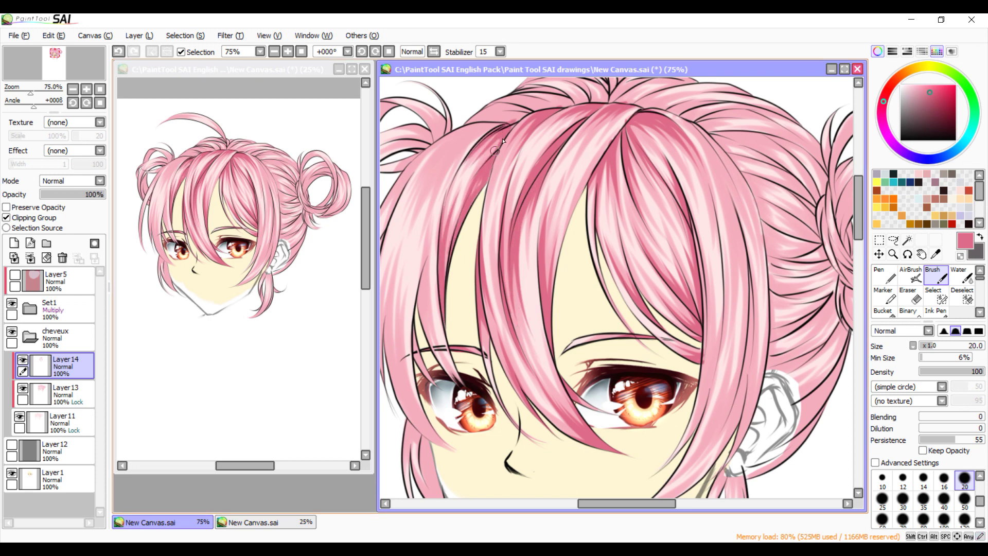
# Add rose-pink shadows to the fringe roots and to the small bun's lower loop and base
pyautogui.moveTo(627, 504); pyautogui.dragTo(592, 504)
pyautogui.moveTo(530, 190); pyautogui.dragTo(547, 265)
pyautogui.moveTo(561, 107); pyautogui.dragTo(538, 129)
pyautogui.press('XF86AudioLowerVolume')
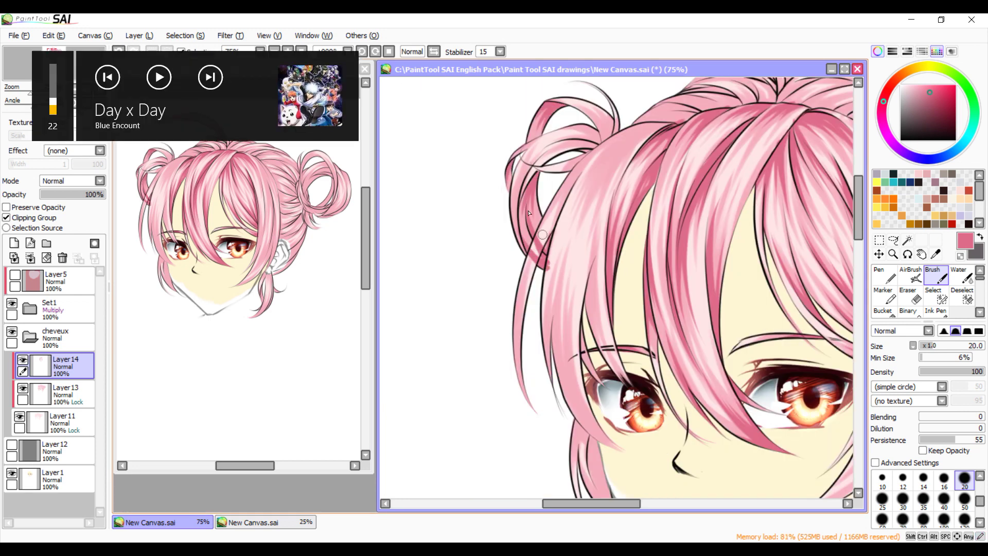
pyautogui.moveTo(536, 182); pyautogui.dragTo(527, 214)
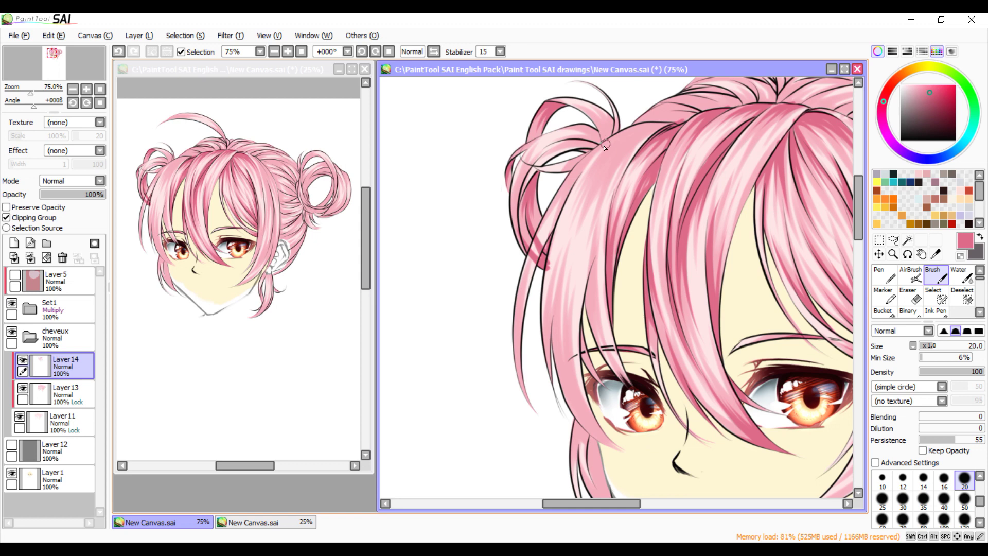
pyautogui.moveTo(606, 146)
pyautogui.mouseDown()
pyautogui.moveTo(598, 117)
pyautogui.moveTo(581, 109)
pyautogui.moveTo(595, 105)
pyautogui.mouseUp()
# Erase the shadow spilling beside the small bun's base, and deepen its outer loop with the Brush at size 20
pyautogui.click(908, 297)
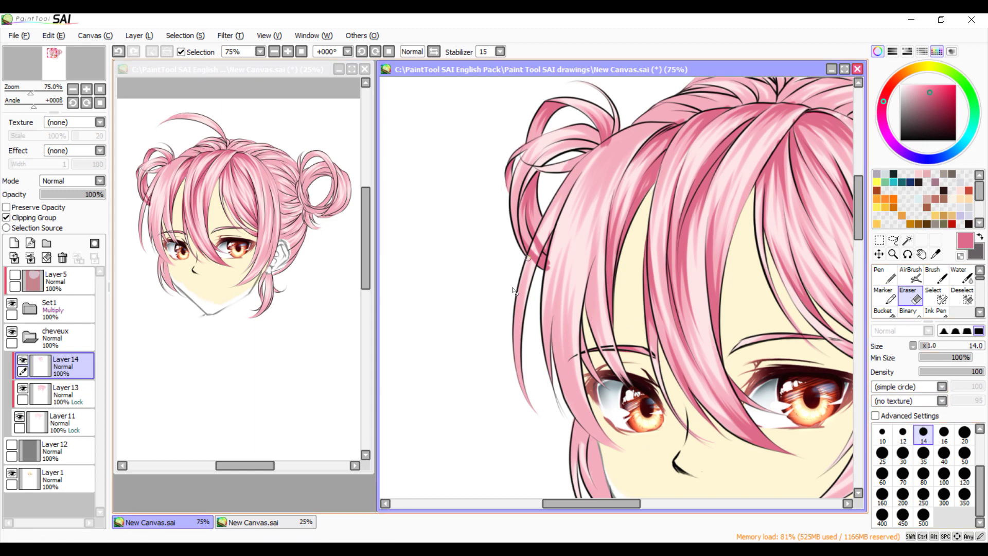
pyautogui.moveTo(542, 241)
pyautogui.mouseDown()
pyautogui.moveTo(532, 273)
pyautogui.moveTo(529, 265)
pyautogui.moveTo(537, 251)
pyautogui.moveTo(548, 286)
pyautogui.moveTo(582, 221)
pyautogui.mouseUp()
pyautogui.click(938, 277)
pyautogui.moveTo(524, 253); pyautogui.dragTo(516, 183)
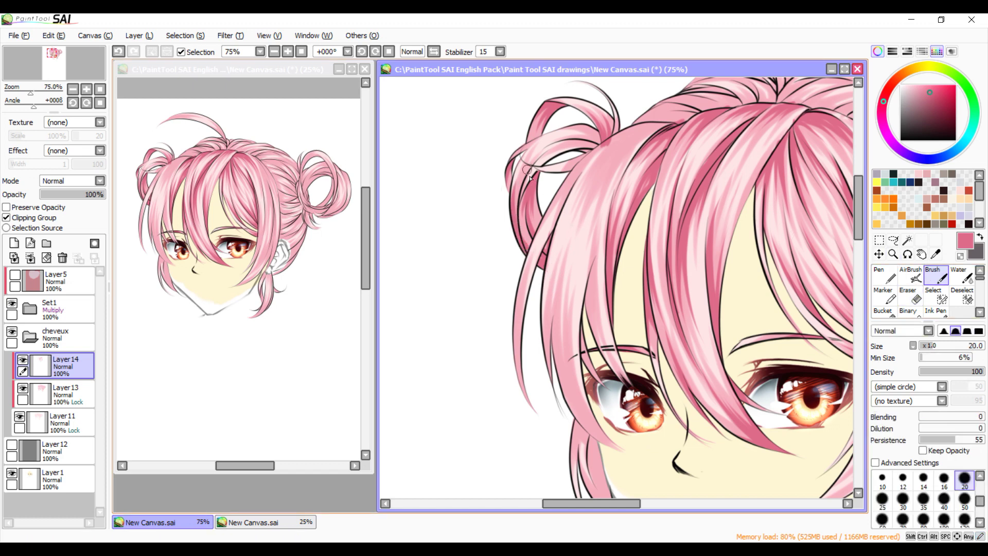
pyautogui.moveTo(522, 242); pyautogui.dragTo(540, 166)
pyautogui.moveTo(519, 210); pyautogui.dragTo(544, 174)
# Shade the small bun's upper loops where they overlap and join the head
pyautogui.moveTo(597, 150)
pyautogui.mouseDown()
pyautogui.moveTo(555, 142)
pyautogui.moveTo(592, 146)
pyautogui.mouseUp()
pyautogui.moveTo(597, 128); pyautogui.dragTo(576, 142)
pyautogui.moveTo(550, 136); pyautogui.dragTo(524, 154)
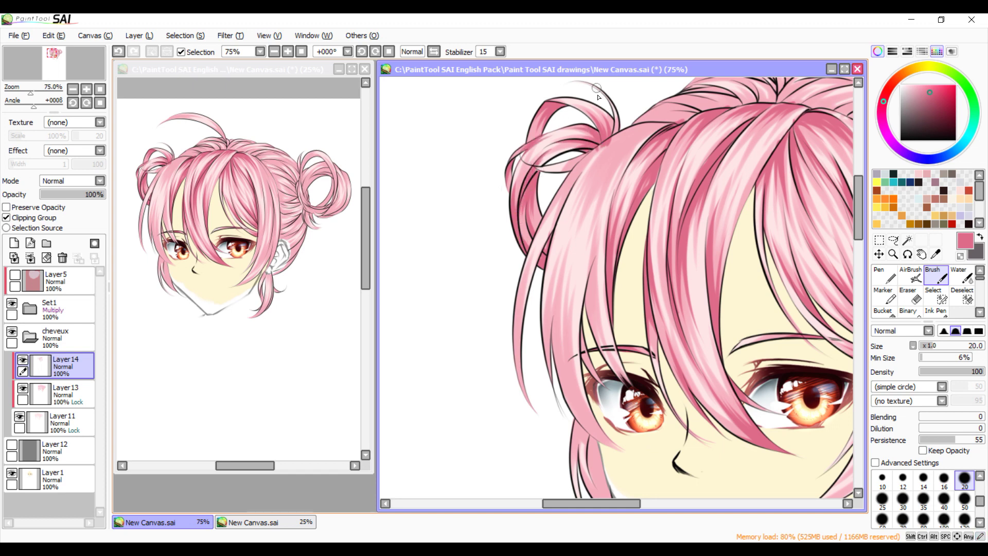
pyautogui.moveTo(583, 159); pyautogui.dragTo(554, 168)
pyautogui.moveTo(612, 132); pyautogui.dragTo(611, 118)
# Paint rose-pink shadows along the loose side locks and the outer fringe strands below the small bun
pyautogui.moveTo(560, 380); pyautogui.dragTo(546, 284)
pyautogui.moveTo(528, 402); pyautogui.dragTo(517, 304)
pyautogui.moveTo(547, 273); pyautogui.dragTo(610, 442)
pyautogui.moveTo(577, 179); pyautogui.dragTo(668, 121)
pyautogui.moveTo(606, 244); pyautogui.dragTo(585, 361)
pyautogui.moveTo(601, 189); pyautogui.dragTo(661, 129)
# Shade the long side lock in front of the ear from its middle down to its tip
pyautogui.moveTo(858, 207); pyautogui.dragTo(859, 224)
pyautogui.moveTo(591, 504); pyautogui.dragTo(639, 504)
pyautogui.moveTo(657, 405)
pyautogui.mouseDown()
pyautogui.moveTo(655, 448)
pyautogui.moveTo(677, 373)
pyautogui.mouseUp()
pyautogui.scroll(-3, 669, 355)
pyautogui.moveTo(664, 249); pyautogui.dragTo(634, 376)
pyautogui.moveTo(688, 278); pyautogui.dragTo(644, 380)
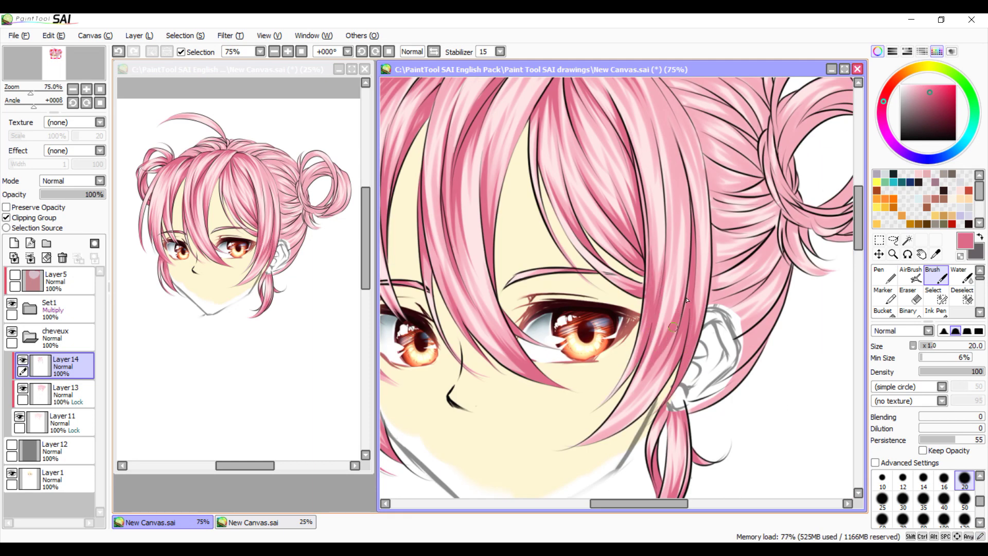
# Undo the last side-lock stroke, and shade the lock's upper half from the root near the parting
pyautogui.scroll(3, 675, 309)
pyautogui.hotkey('ctrl', 'z')
pyautogui.moveTo(641, 194); pyautogui.dragTo(672, 247)
pyautogui.moveTo(692, 355); pyautogui.dragTo(675, 286)
pyautogui.moveTo(666, 253)
pyautogui.mouseDown()
pyautogui.moveTo(678, 328)
pyautogui.moveTo(643, 205)
pyautogui.mouseUp()
pyautogui.moveTo(676, 302); pyautogui.dragTo(641, 214)
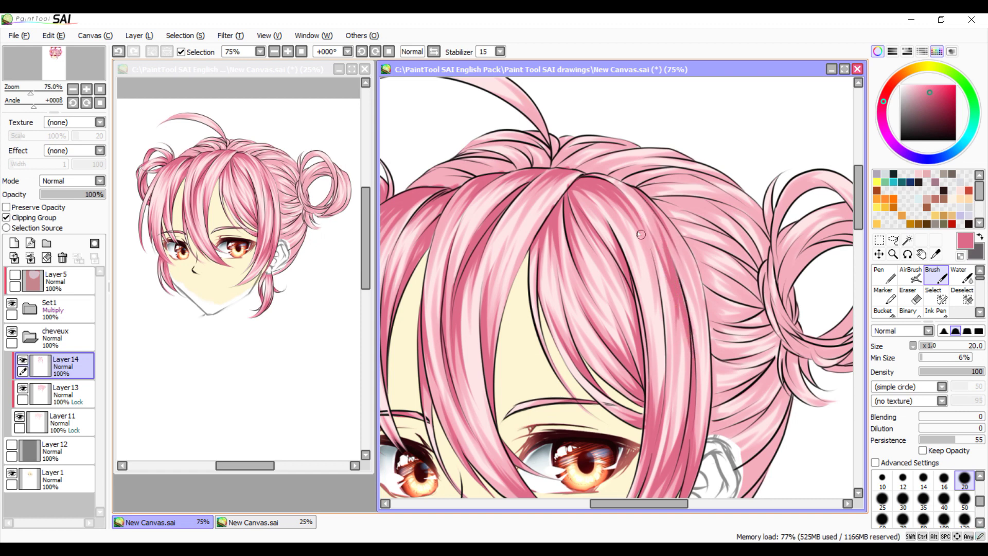
# Undo the latest strokes, and repaint long shadows along the side lock and into the hair behind it
pyautogui.click(124, 55)
pyautogui.click(125, 55)
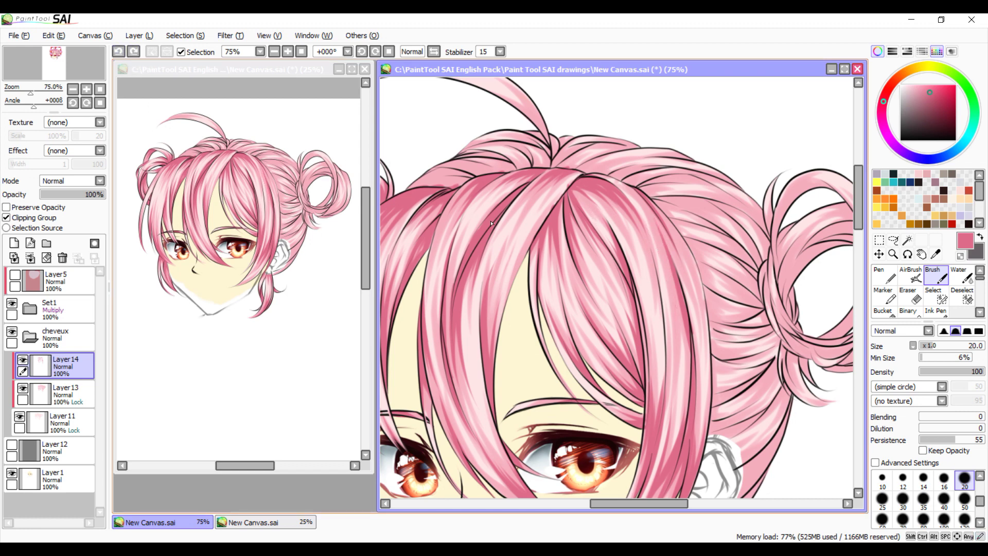
pyautogui.moveTo(671, 264)
pyautogui.mouseDown()
pyautogui.moveTo(680, 303)
pyautogui.moveTo(666, 370)
pyautogui.mouseUp()
pyautogui.moveTo(659, 416); pyautogui.dragTo(639, 289)
pyautogui.moveTo(660, 399); pyautogui.dragTo(658, 280)
pyautogui.moveTo(674, 384)
pyautogui.mouseDown()
pyautogui.moveTo(613, 180)
pyautogui.moveTo(753, 269)
pyautogui.mouseUp()
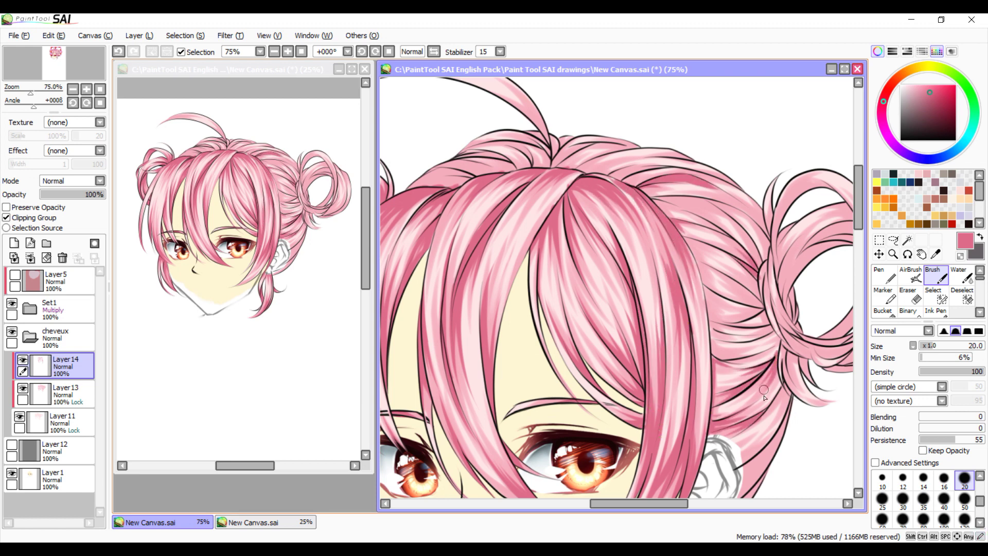
# Paint rose-pink shadows along the swept-back hair between the fringe and the large bun
pyautogui.scroll(-3, 759, 309)
pyautogui.scroll(1, 764, 331)
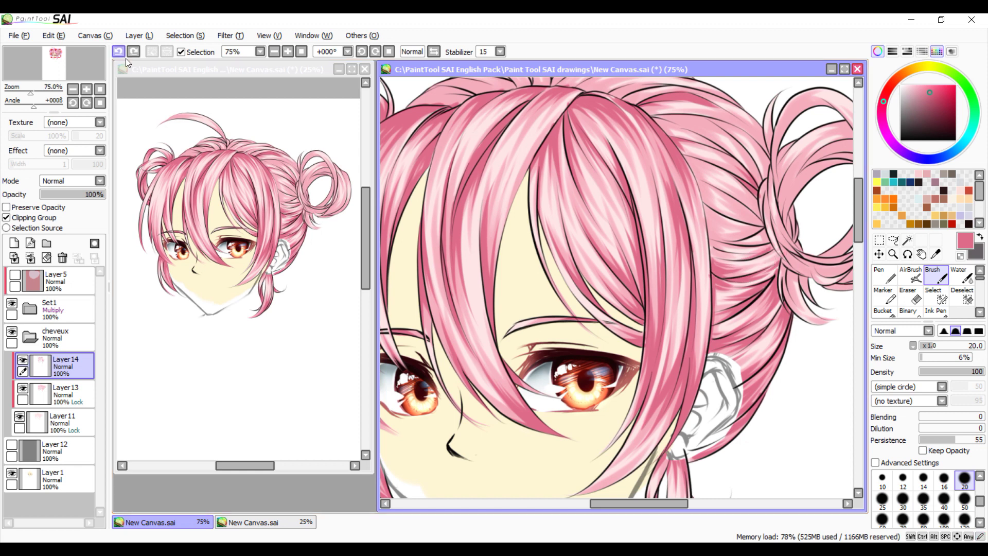
pyautogui.scroll(2, 716, 242)
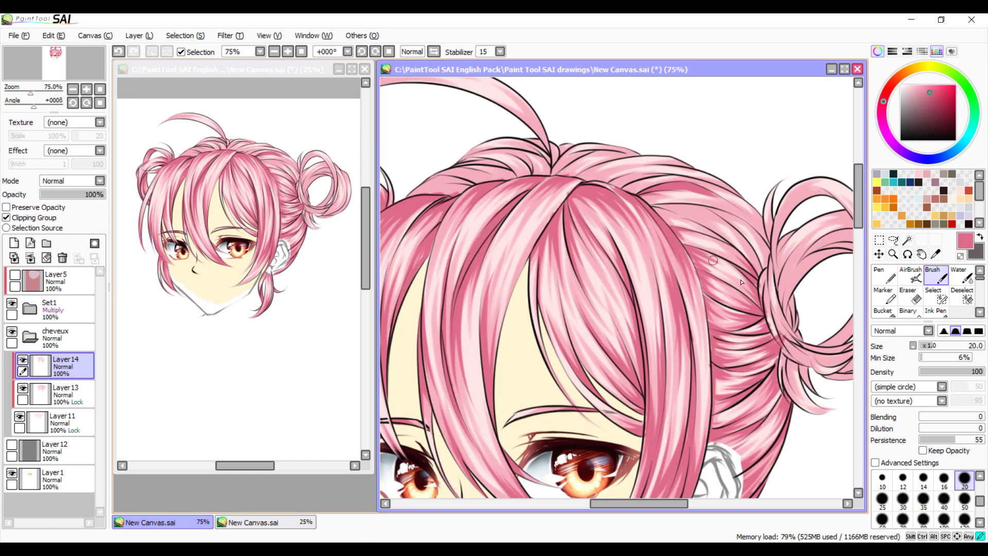
pyautogui.moveTo(769, 248); pyautogui.dragTo(716, 198)
pyautogui.moveTo(673, 206); pyautogui.dragTo(643, 195)
pyautogui.moveTo(772, 242); pyautogui.dragTo(752, 211)
pyautogui.moveTo(739, 194); pyautogui.dragTo(682, 180)
pyautogui.moveTo(557, 173)
pyautogui.mouseDown()
pyautogui.moveTo(638, 151)
pyautogui.moveTo(624, 159)
pyautogui.mouseUp()
pyautogui.moveTo(748, 298); pyautogui.dragTo(707, 276)
# Shade the swept-back strands across the crown of the head with the Brush at size 20
pyautogui.moveTo(638, 503); pyautogui.dragTo(616, 504)
pyautogui.moveTo(718, 150); pyautogui.dragTo(626, 176)
pyautogui.moveTo(677, 156); pyautogui.dragTo(620, 175)
pyautogui.moveTo(685, 159); pyautogui.dragTo(577, 195)
pyautogui.moveTo(590, 505); pyautogui.dragTo(644, 506)
pyautogui.scroll(2, 635, 365)
pyautogui.press('e')
pyautogui.press('b')
pyautogui.scroll(-2, 648, 360)
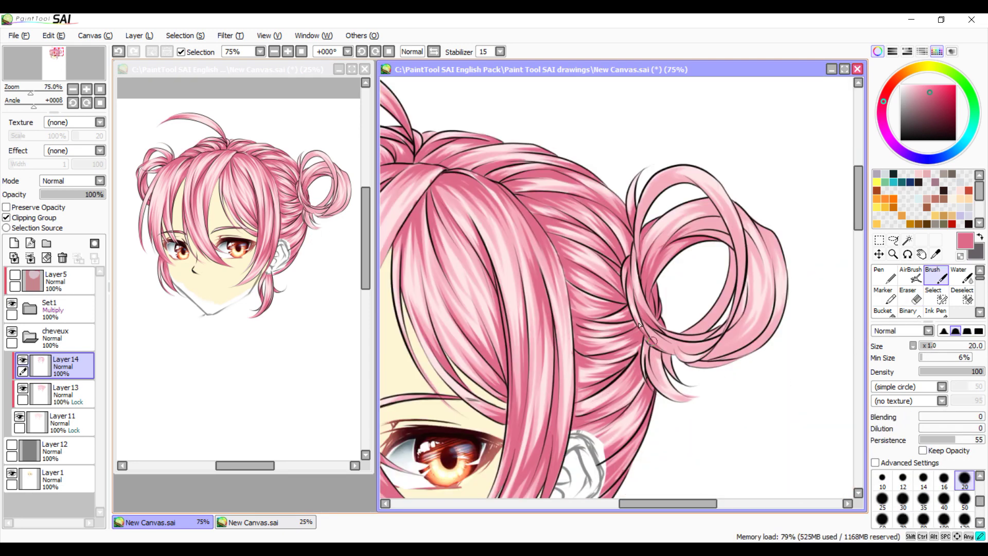
# Shade the large bun's loops and add the remaining rose-pink shadows on the fringe
pyautogui.moveTo(693, 222); pyautogui.dragTo(760, 260)
pyautogui.moveTo(751, 315); pyautogui.dragTo(699, 351)
pyautogui.moveTo(699, 208); pyautogui.dragTo(772, 267)
pyautogui.press('e')
pyautogui.press('b')
pyautogui.moveTo(718, 207); pyautogui.dragTo(721, 334)
pyautogui.moveTo(459, 265); pyautogui.dragTo(481, 379)
pyautogui.moveTo(464, 309); pyautogui.dragTo(690, 314)
pyautogui.scroll(-1, 616, 288)
# Preserve the shadow layer's opacity and recolour all its shadows in lighter pink with the Pen at size 500, showing the HSV sliders
pyautogui.click(7, 207)
pyautogui.press('n')
pyautogui.moveTo(489, 360); pyautogui.dragTo(762, 232)
pyautogui.moveTo(659, 360); pyautogui.dragTo(649, 278)
pyautogui.click(907, 51)
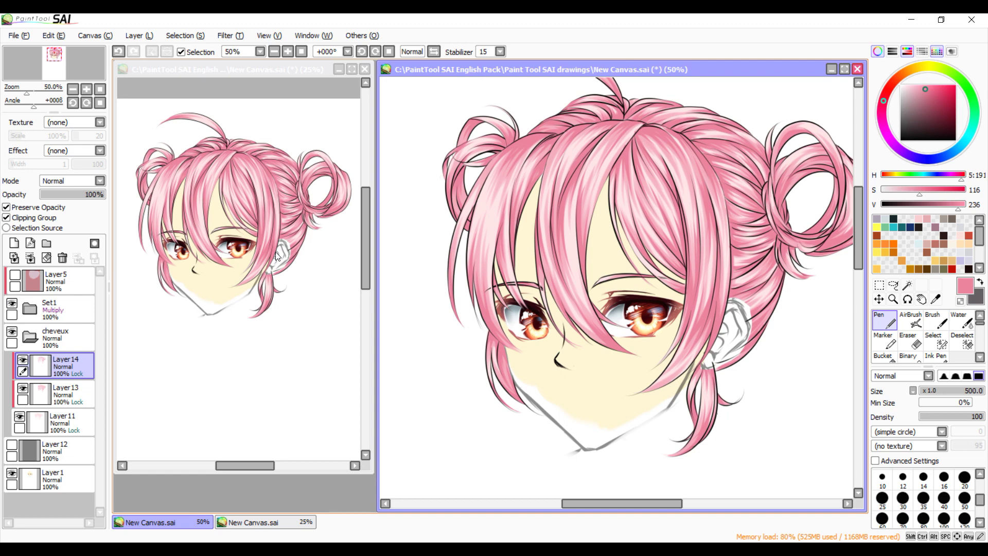
pyautogui.click(273, 52)
pyautogui.click(287, 51)
# Add a new layer above the rose-pink shadows, clip it to the hair base, and set its blending mode to Multiply
pyautogui.click(14, 243)
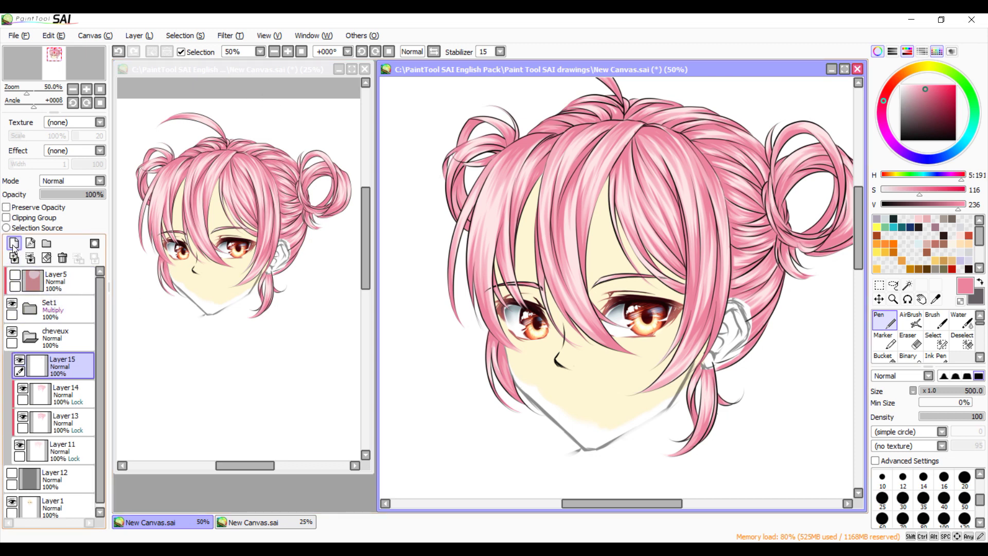
pyautogui.click(7, 217)
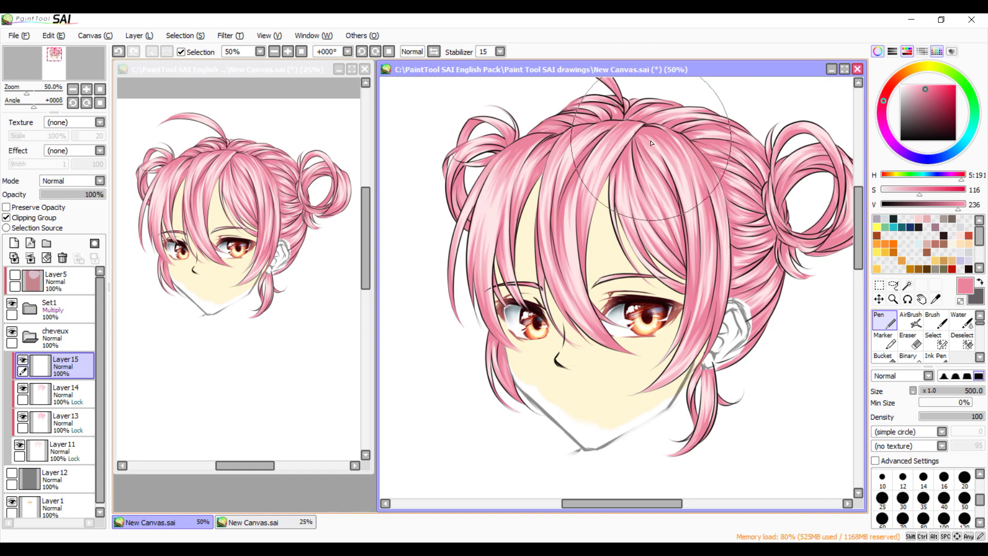
pyautogui.click(101, 180)
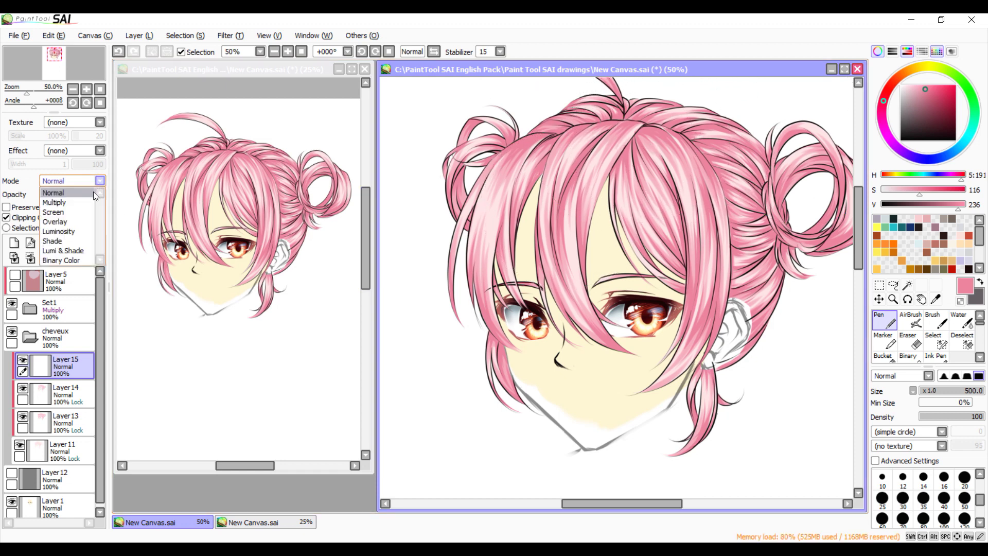
pyautogui.click(89, 200)
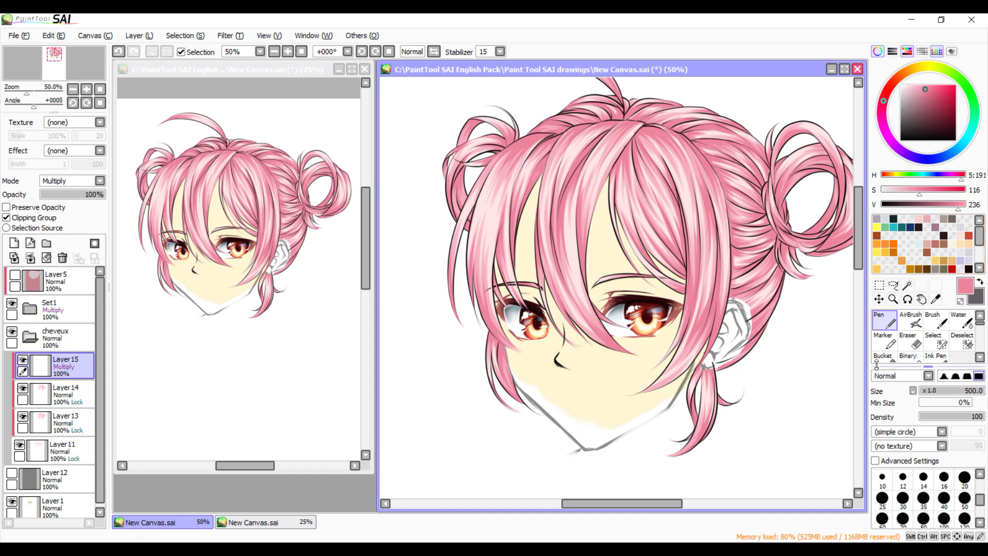
# Choose a muted pink with saturation 81 and value 219, and set the AirBrush to size 80
pyautogui.click(919, 90)
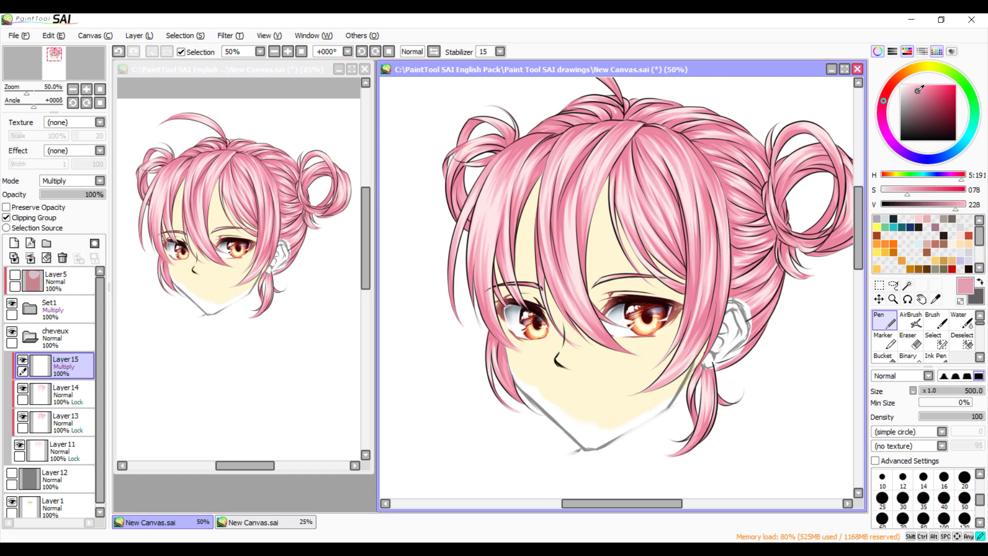
pyautogui.moveTo(920, 90); pyautogui.dragTo(917, 93)
pyautogui.click(912, 321)
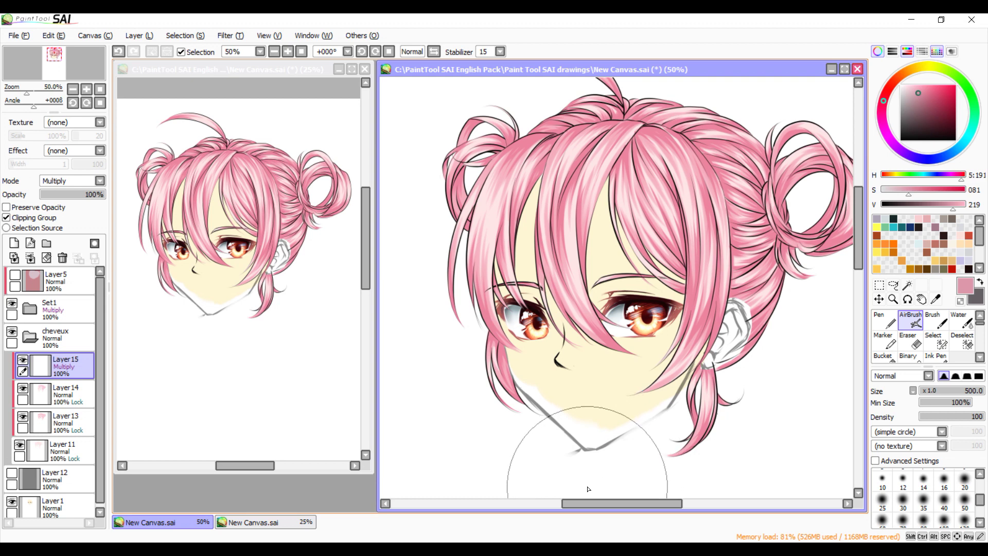
pyautogui.click(923, 520)
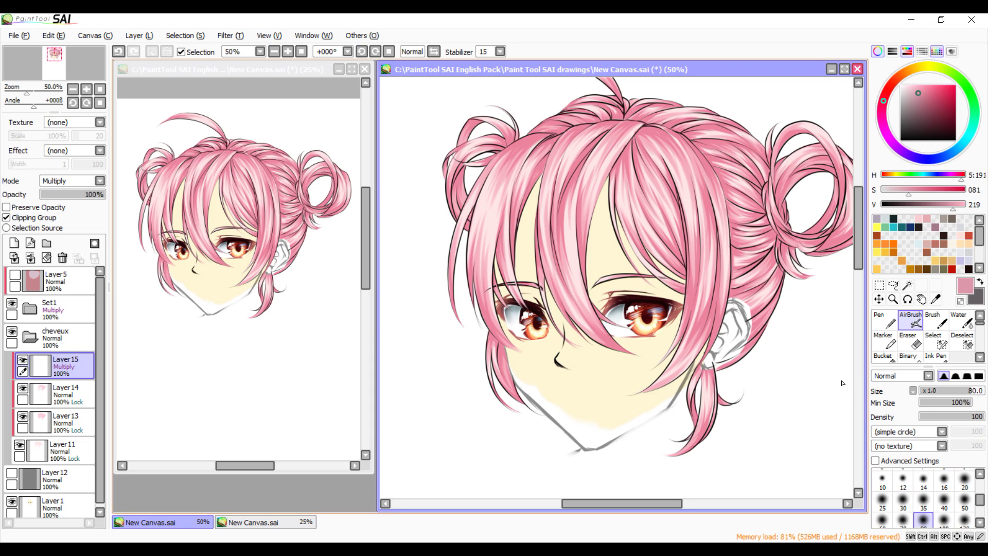
# Airbrush soft multiplied shadows over the strand beside the parting and the hair below the small bun
pyautogui.moveTo(677, 286); pyautogui.dragTo(678, 218)
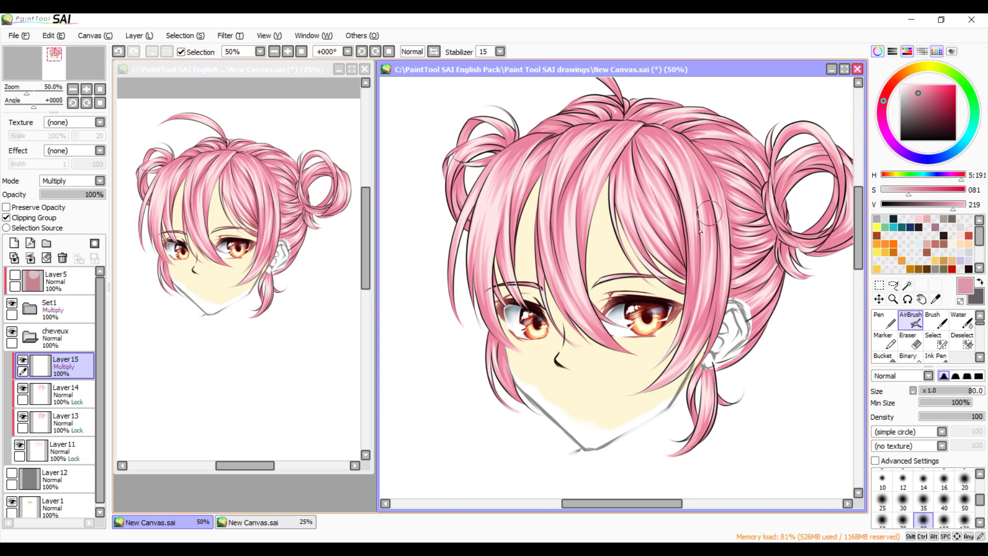
pyautogui.moveTo(676, 292); pyautogui.dragTo(668, 183)
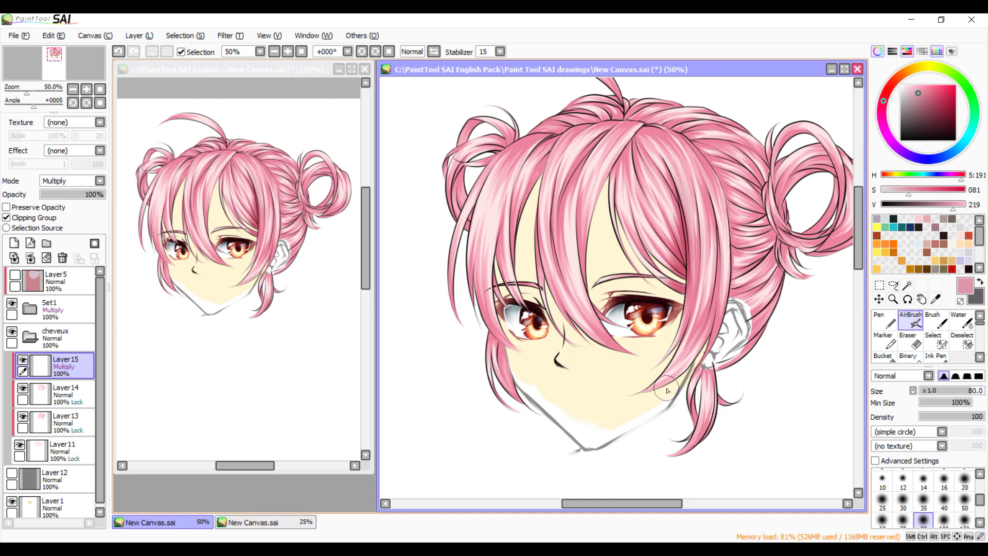
pyautogui.moveTo(632, 142)
pyautogui.mouseDown()
pyautogui.moveTo(607, 229)
pyautogui.moveTo(622, 234)
pyautogui.mouseUp()
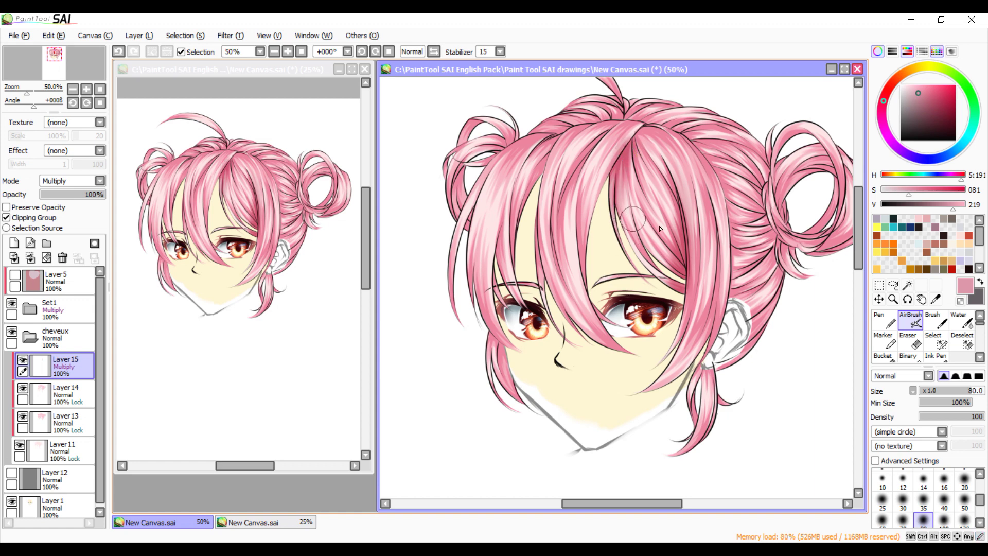
pyautogui.moveTo(672, 245); pyautogui.dragTo(646, 170)
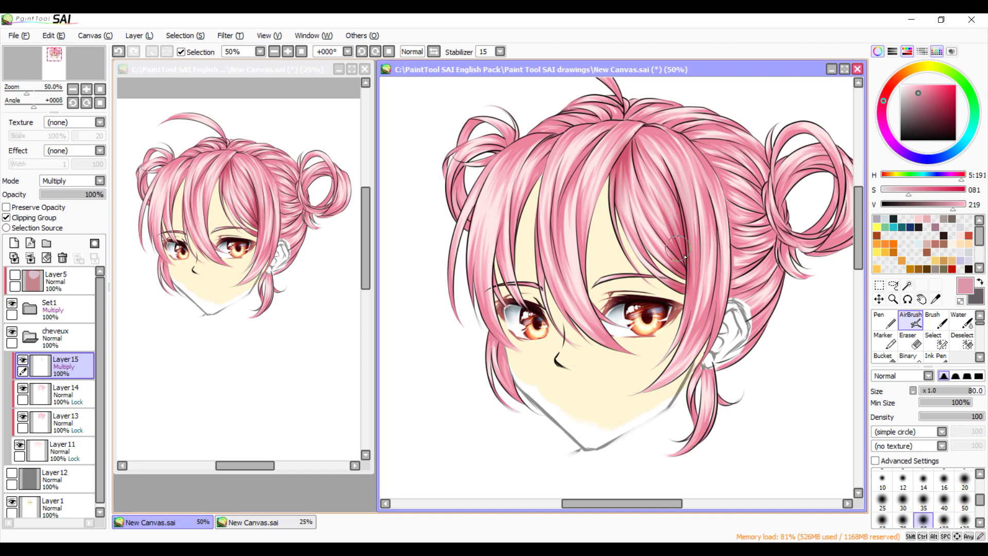
pyautogui.moveTo(675, 221); pyautogui.dragTo(638, 131)
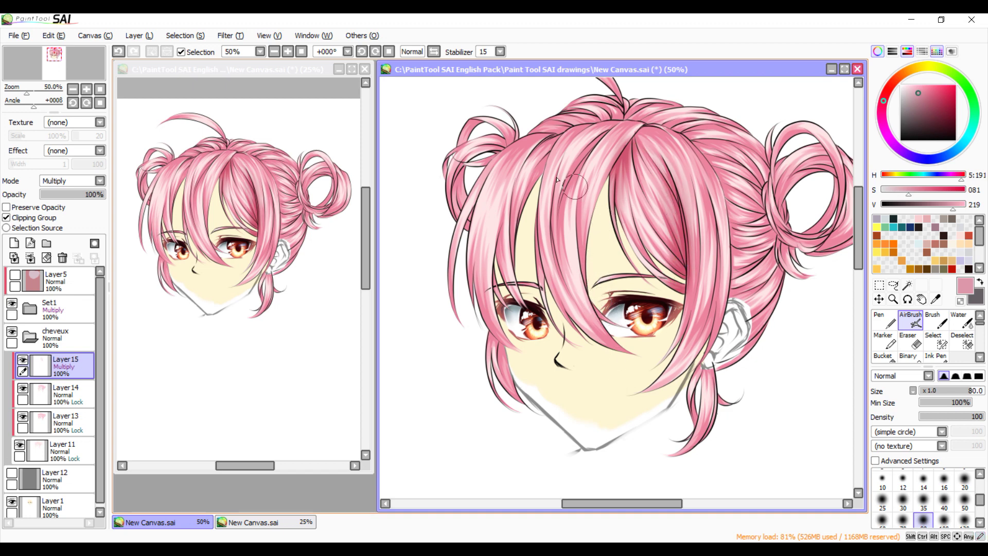
pyautogui.moveTo(460, 197); pyautogui.dragTo(458, 242)
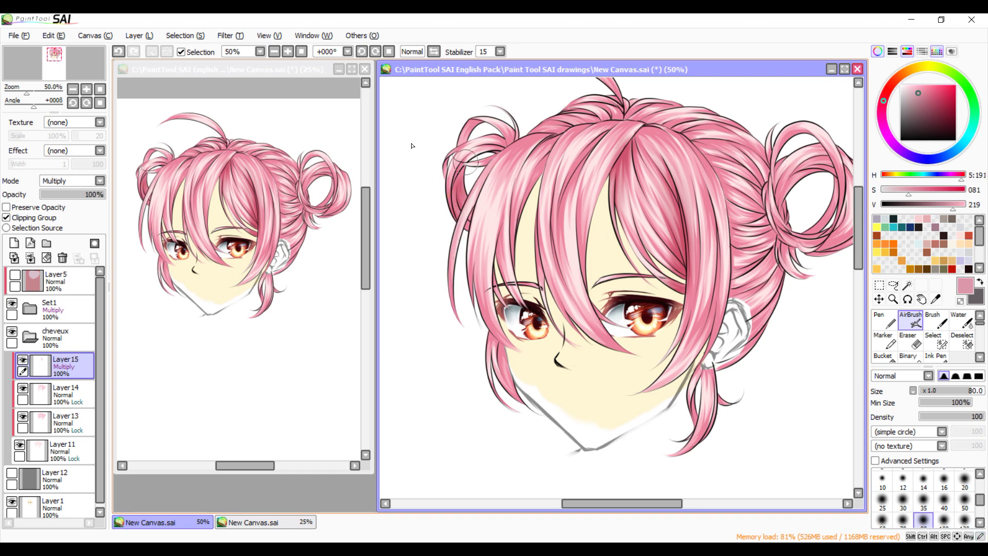
pyautogui.press('KP_Add')
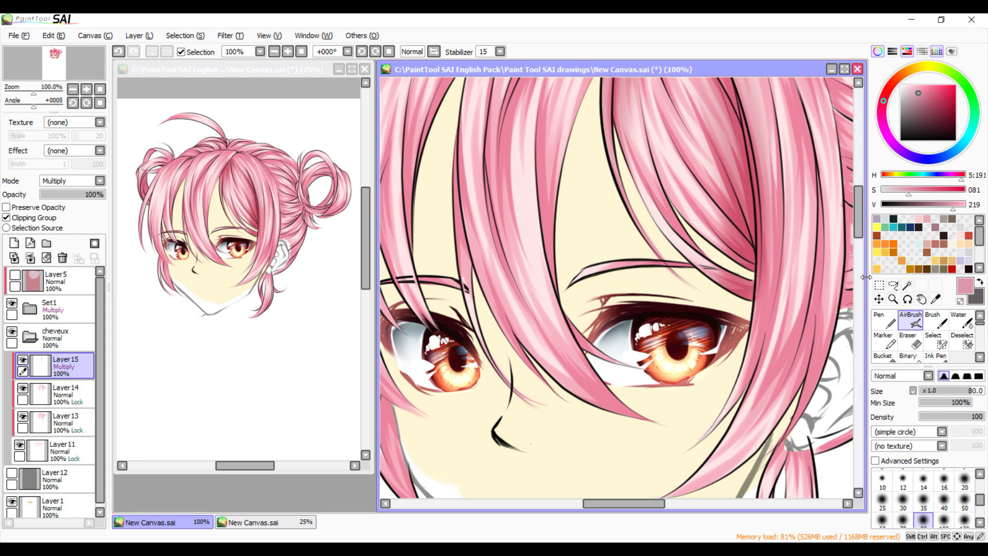
# Airbrush soft multiplied shadows into the fringe strands, using AirBrush sizes 30, 80, 14 and 40
pyautogui.moveTo(857, 230); pyautogui.dragTo(848, 212)
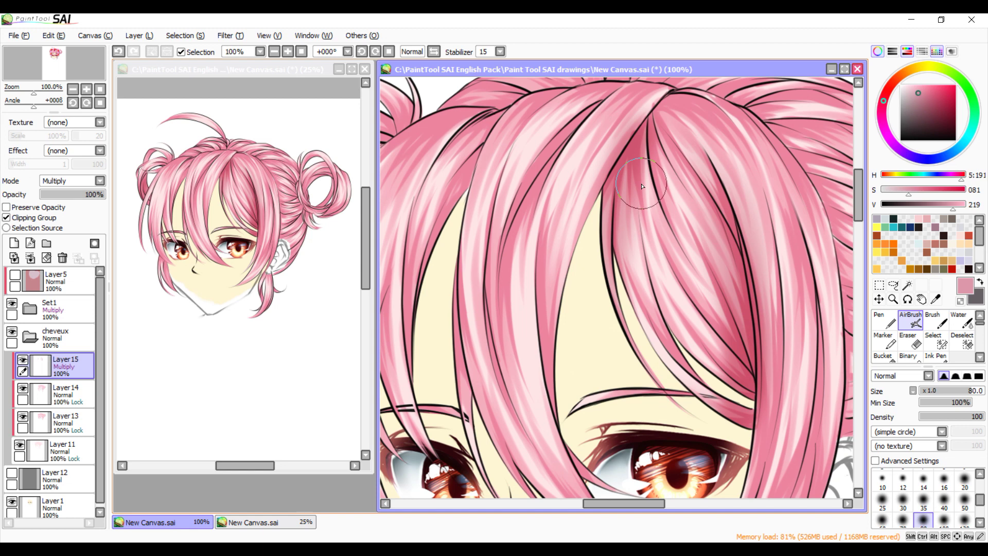
pyautogui.click(275, 53)
pyautogui.click(275, 53)
pyautogui.click(286, 53)
pyautogui.click(277, 55)
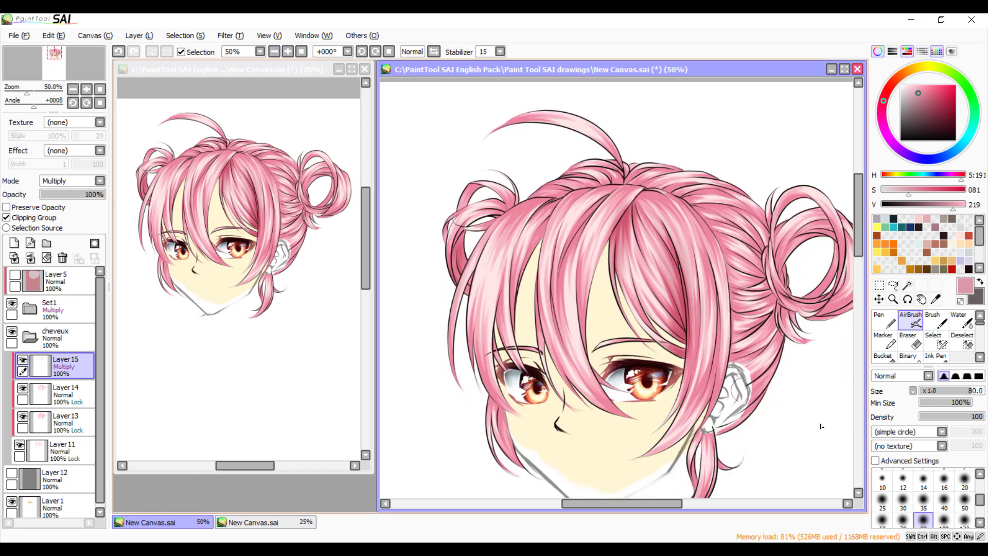
pyautogui.click(903, 501)
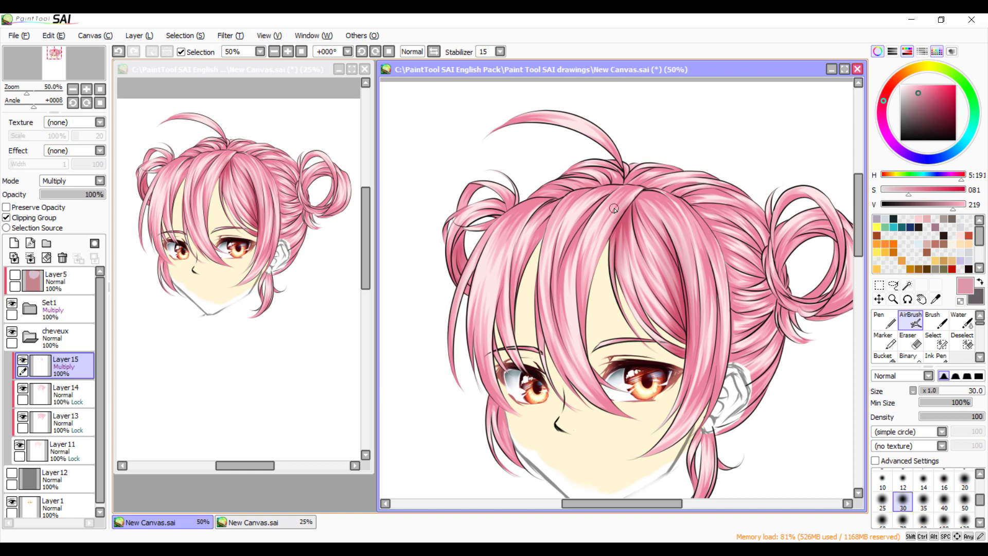
pyautogui.moveTo(861, 251); pyautogui.dragTo(862, 265)
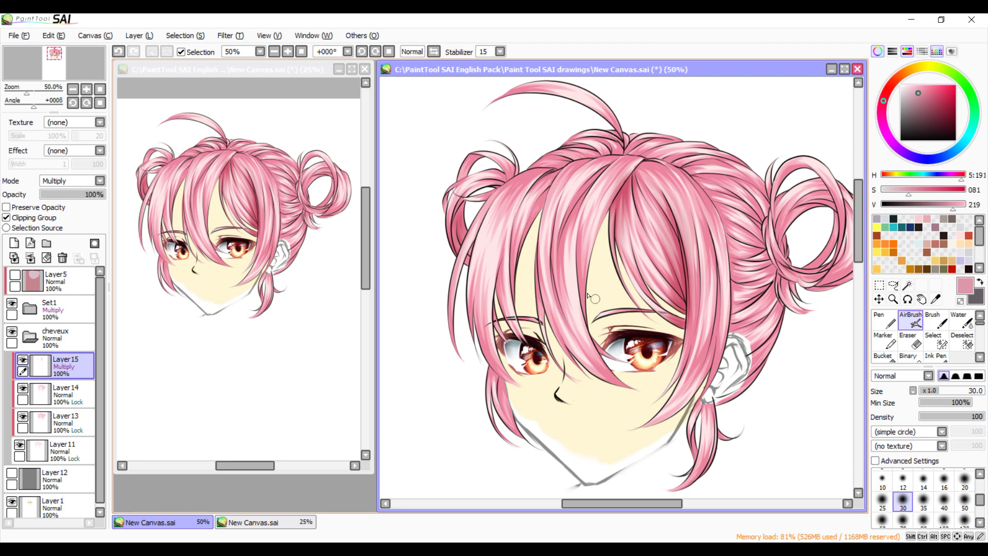
pyautogui.click(924, 520)
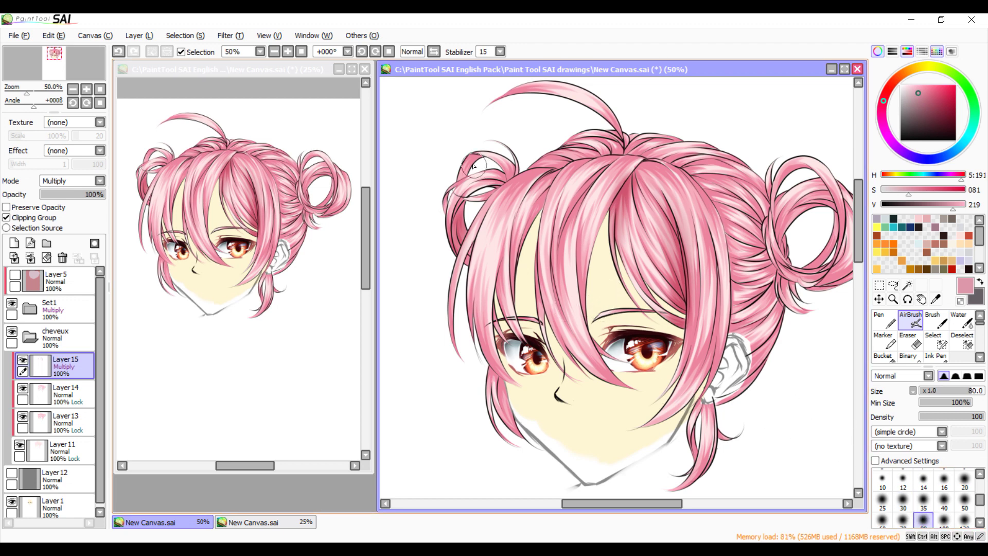
pyautogui.click(924, 479)
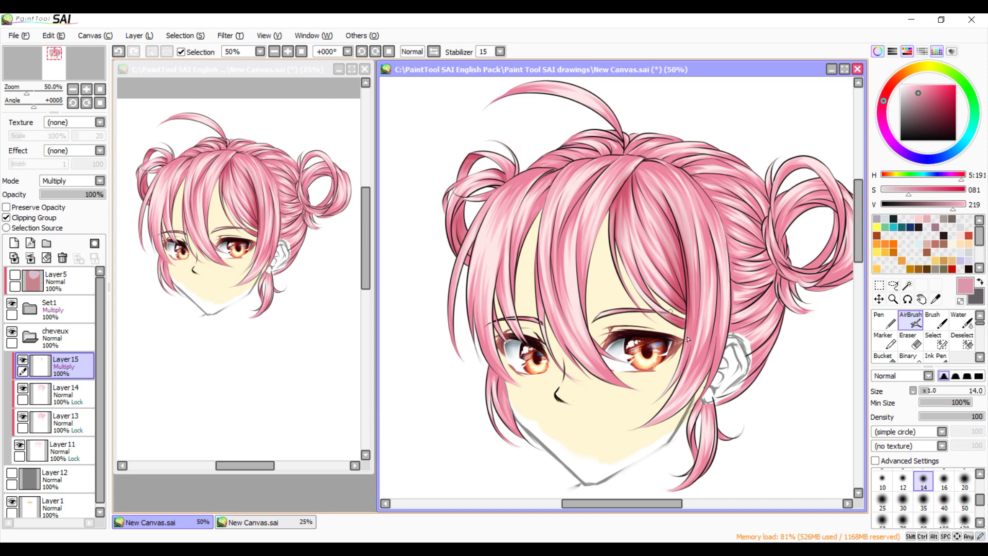
pyautogui.click(944, 498)
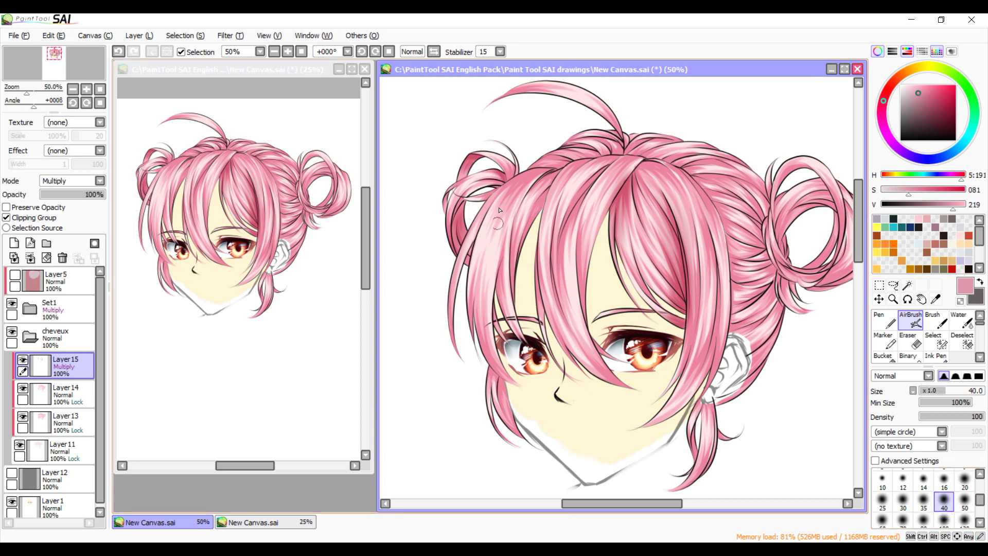
# Deepen the multiplied shadows along the fringe roots, side locks and hair near the ear, using AirBrush sizes up to 350
pyautogui.press(']')
pyautogui.press(']')
pyautogui.press(']')
pyautogui.press(']')
pyautogui.press(']')
pyautogui.press(']')
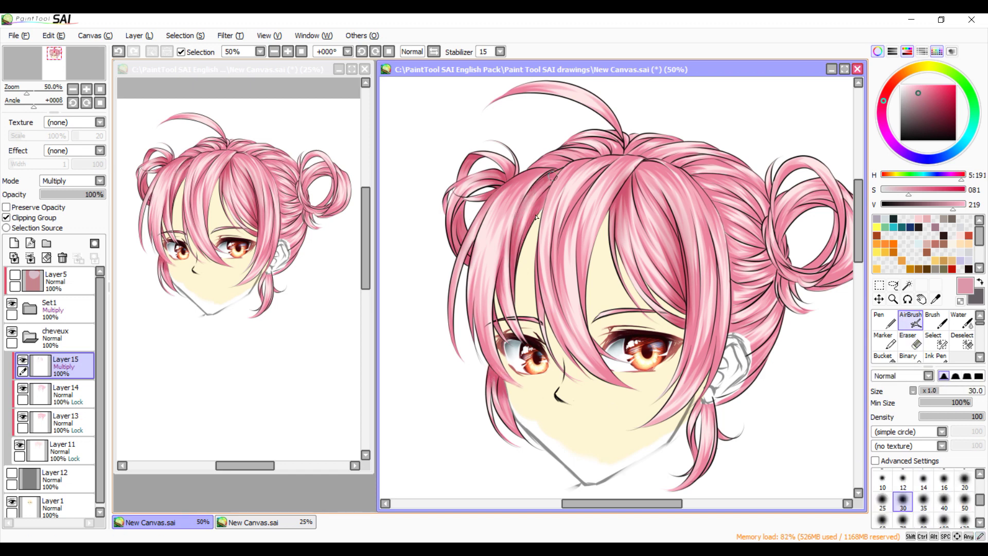
pyautogui.moveTo(788, 280); pyautogui.dragTo(700, 417)
pyautogui.click(903, 483)
pyautogui.moveTo(709, 376); pyautogui.dragTo(651, 173)
pyautogui.moveTo(648, 222); pyautogui.dragTo(582, 360)
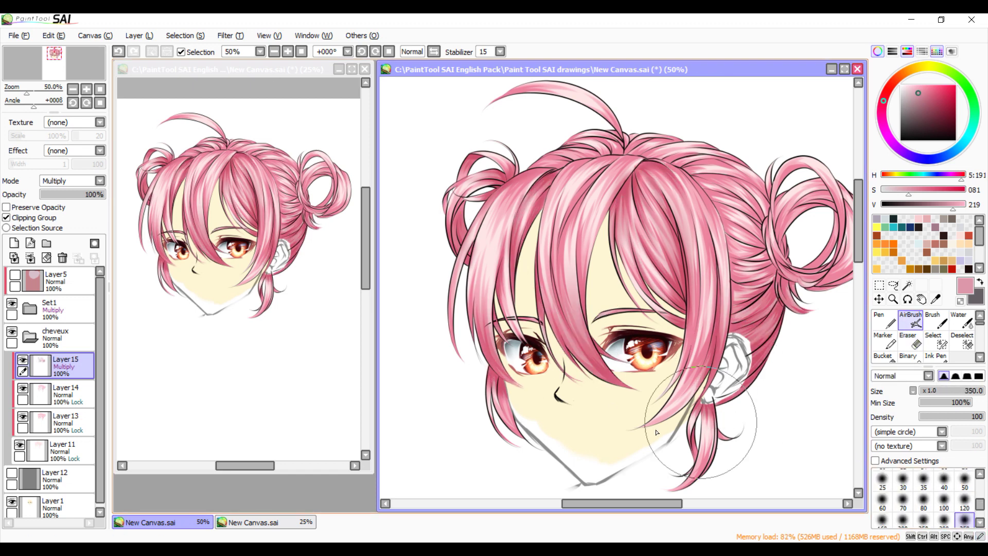
# Airbrush broad multiplied shadows over the crown, fringe and large bun, reducing the AirBrush to size 100
pyautogui.moveTo(566, 155); pyautogui.dragTo(731, 309)
pyautogui.click(923, 500)
pyautogui.moveTo(597, 175); pyautogui.dragTo(551, 308)
pyautogui.moveTo(546, 165); pyautogui.dragTo(489, 303)
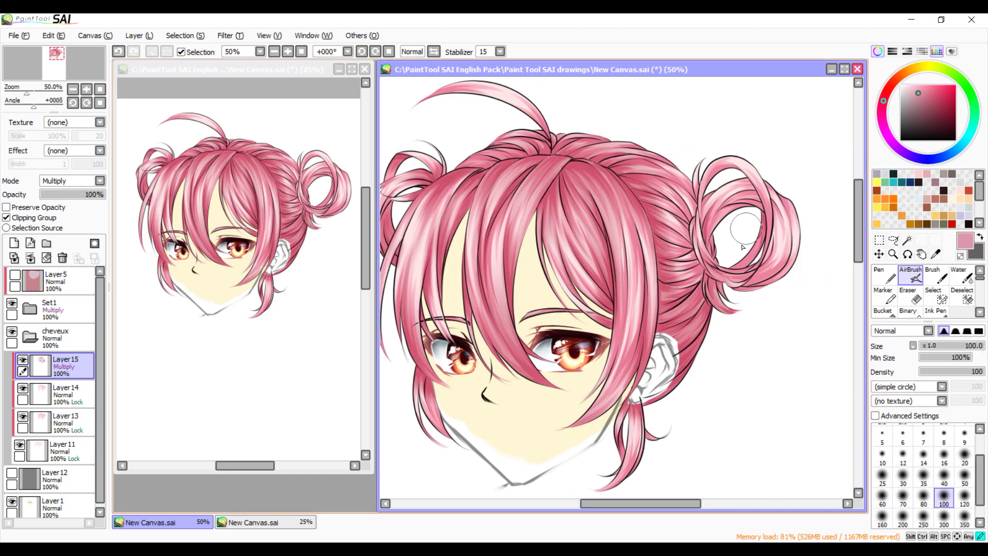
pyautogui.moveTo(710, 242)
pyautogui.mouseDown()
pyautogui.moveTo(788, 217)
pyautogui.moveTo(684, 216)
pyautogui.moveTo(628, 165)
pyautogui.moveTo(484, 154)
pyautogui.mouseUp()
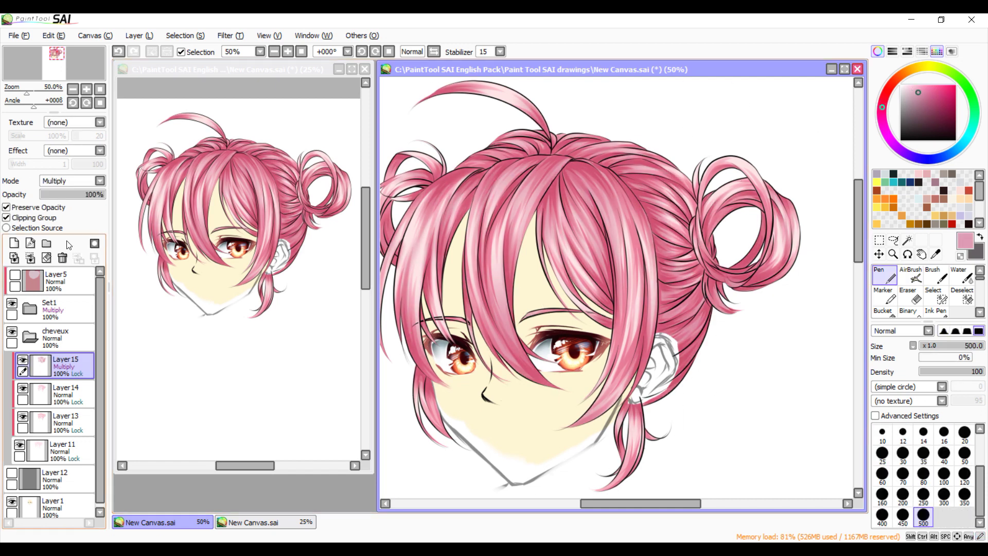
# Deepen the opacity-locked Multiply shadows in darker pink with AirBrush size 80, and add a clipped Luminosity layer above them
pyautogui.press('e')
pyautogui.moveTo(514, 335); pyautogui.dragTo(620, 401)
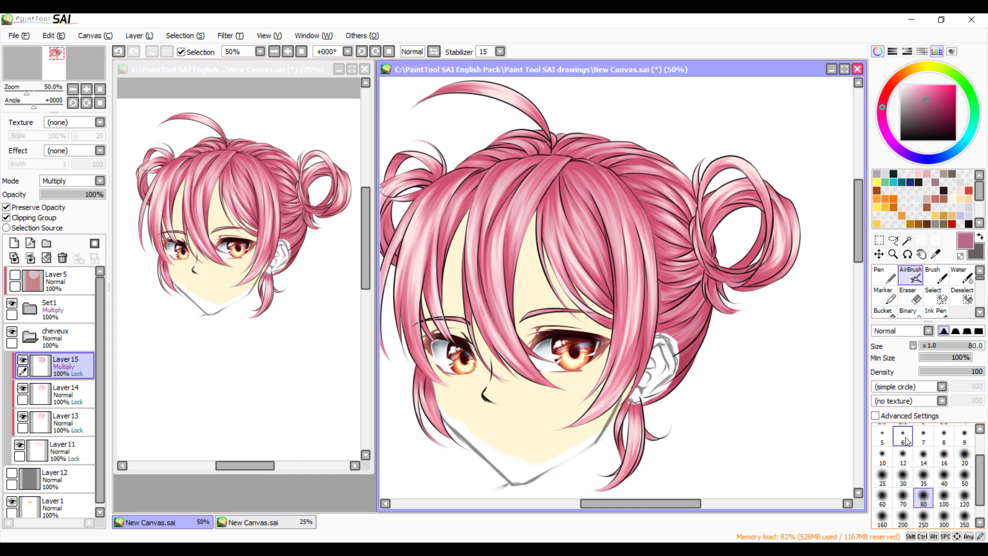
pyautogui.moveTo(664, 289)
pyautogui.mouseDown()
pyautogui.moveTo(685, 309)
pyautogui.moveTo(700, 355)
pyautogui.mouseUp()
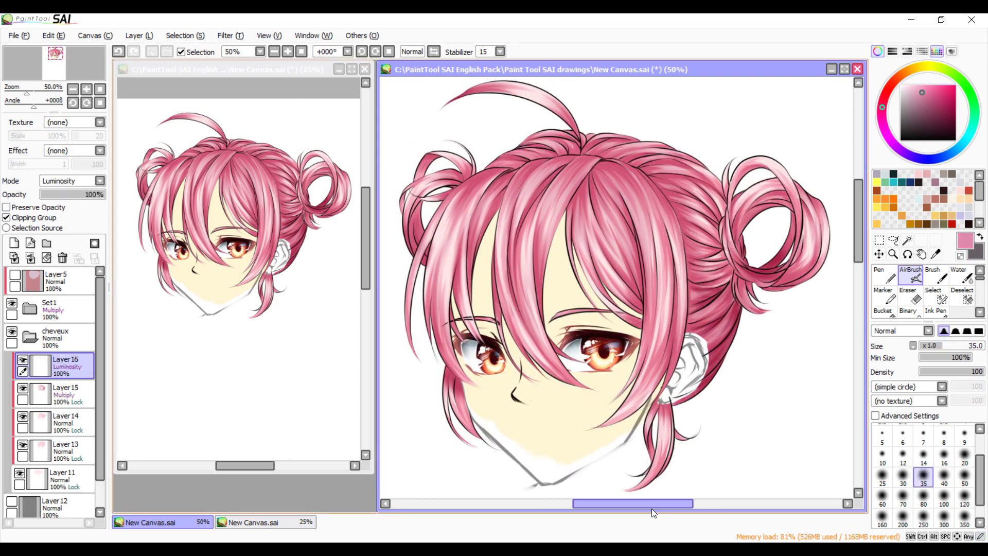
# Choose a paler pink, try a size 350 AirBrush highlight across the fringe, and clear it from the Luminosity layer
pyautogui.moveTo(641, 506); pyautogui.dragTo(632, 508)
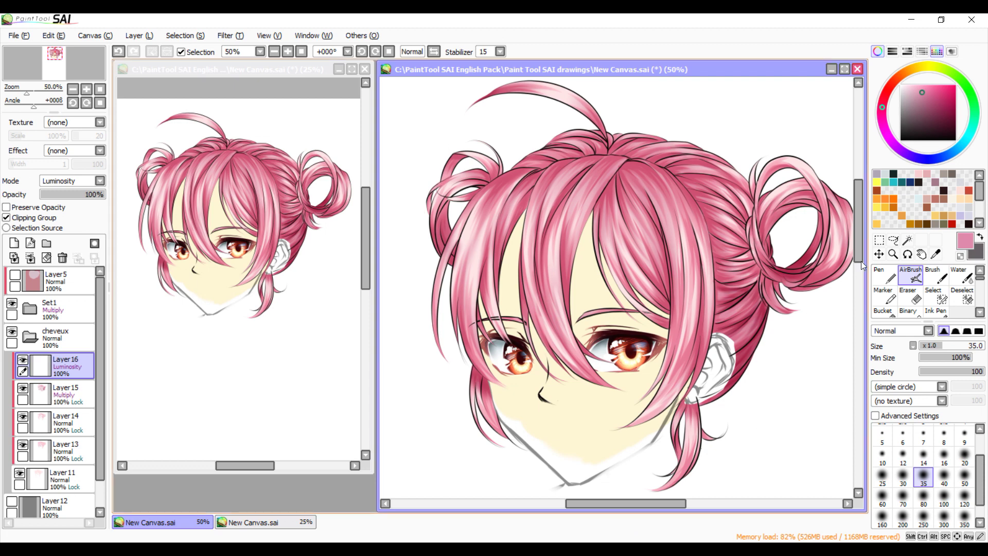
pyautogui.moveTo(860, 239)
pyautogui.mouseDown()
pyautogui.moveTo(860, 254)
pyautogui.moveTo(855, 232)
pyautogui.mouseUp()
pyautogui.click(882, 477)
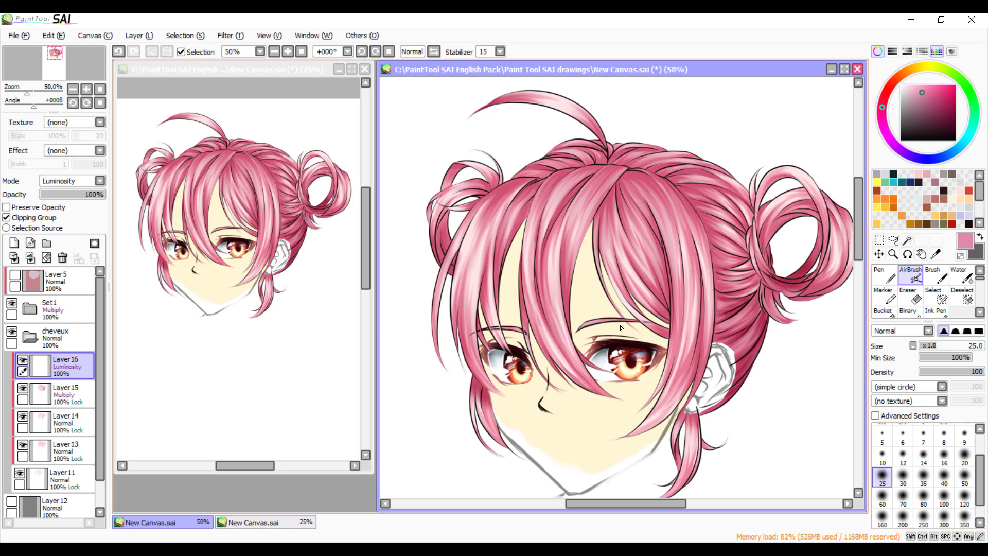
pyautogui.click(916, 91)
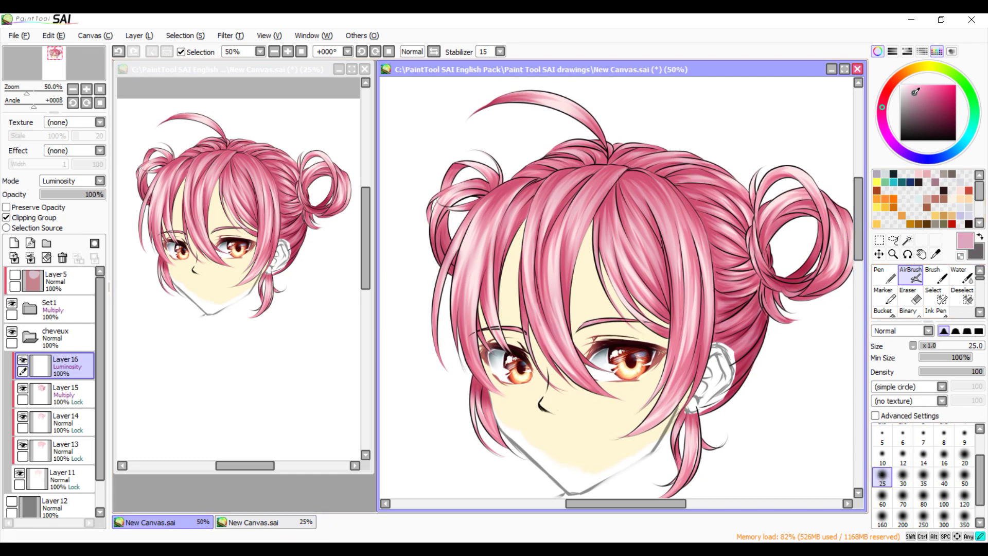
pyautogui.click(965, 516)
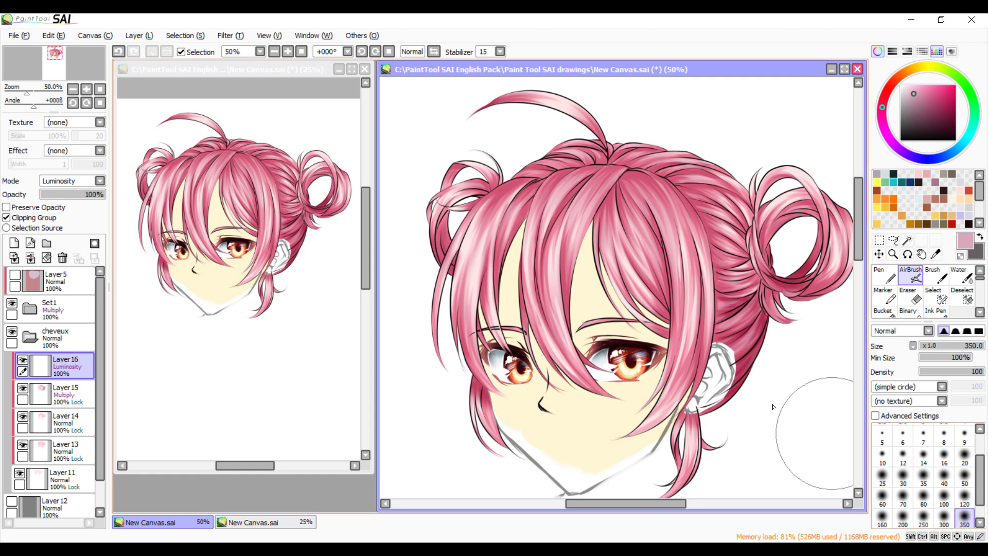
pyautogui.moveTo(507, 237)
pyautogui.mouseDown()
pyautogui.moveTo(459, 193)
pyautogui.moveTo(466, 225)
pyautogui.moveTo(690, 223)
pyautogui.mouseUp()
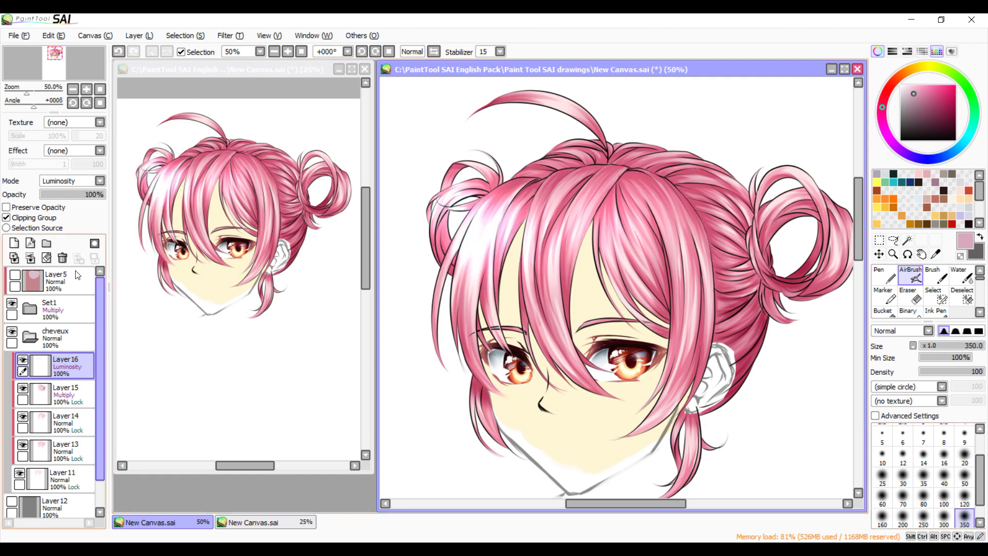
pyautogui.click(49, 260)
# Set the Luminosity layer's opacity to 58% and airbrush glowing highlights over the fringe, side locks, curved top strand and large bun
pyautogui.moveTo(80, 200); pyautogui.dragTo(77, 201)
pyautogui.moveTo(419, 177); pyautogui.dragTo(698, 208)
pyautogui.moveTo(595, 229)
pyautogui.mouseDown()
pyautogui.moveTo(716, 242)
pyautogui.moveTo(746, 234)
pyautogui.moveTo(762, 185)
pyautogui.moveTo(737, 180)
pyautogui.moveTo(740, 208)
pyautogui.moveTo(607, 448)
pyautogui.moveTo(700, 443)
pyautogui.moveTo(659, 348)
pyautogui.moveTo(747, 345)
pyautogui.mouseUp()
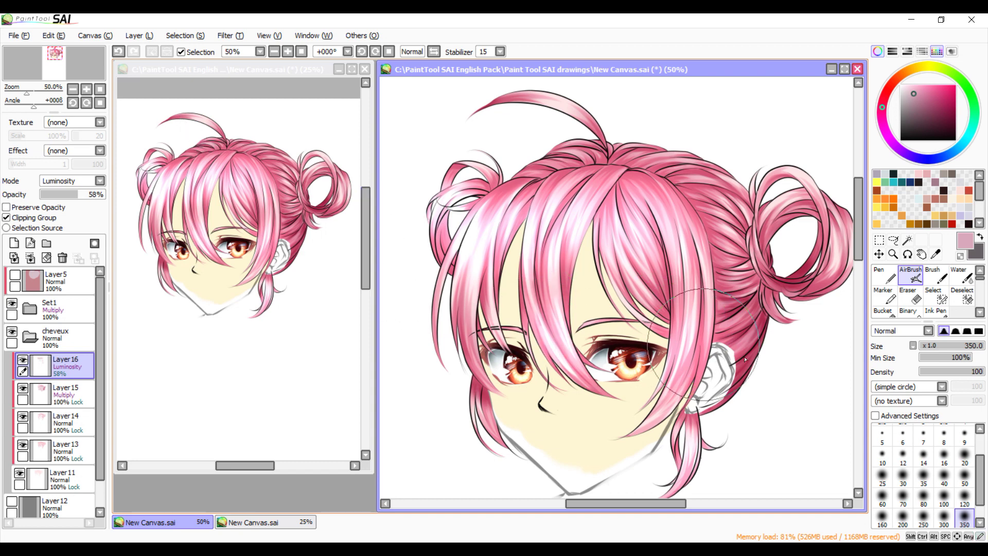
pyautogui.moveTo(561, 90); pyautogui.dragTo(592, 101)
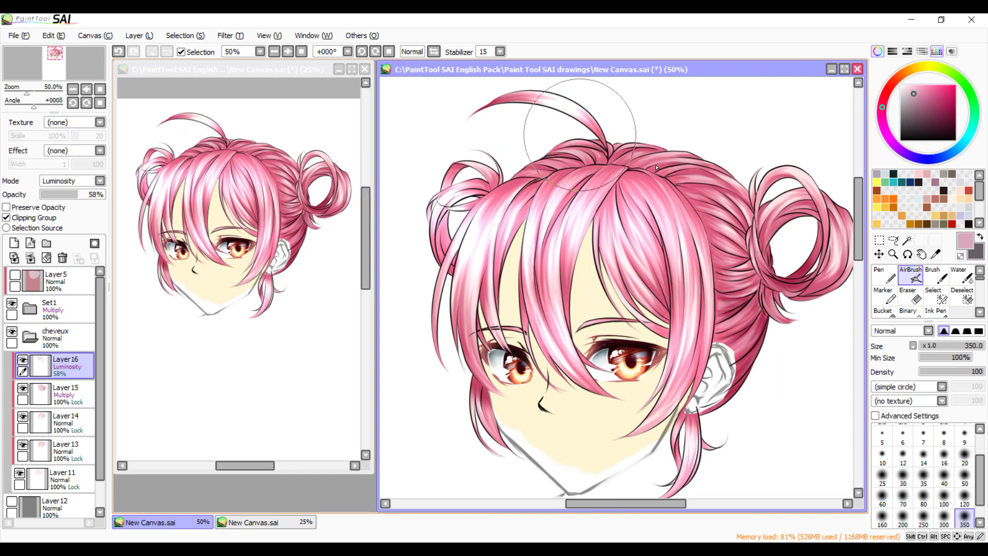
pyautogui.moveTo(818, 231); pyautogui.dragTo(839, 239)
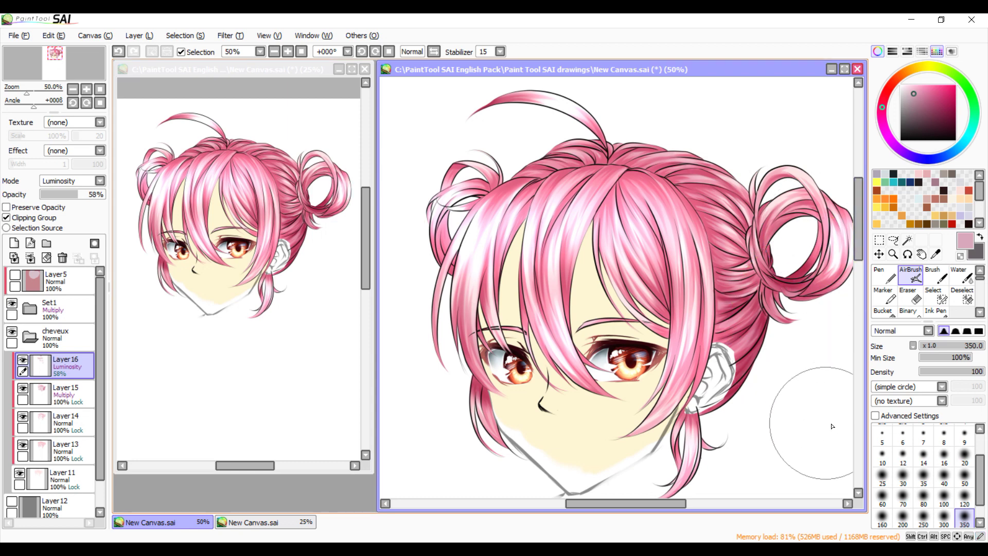
# Lower the Luminosity layer's opacity to 42% and erase parts of the highlight on the central fringe strands with Eraser size 16
pyautogui.click(911, 297)
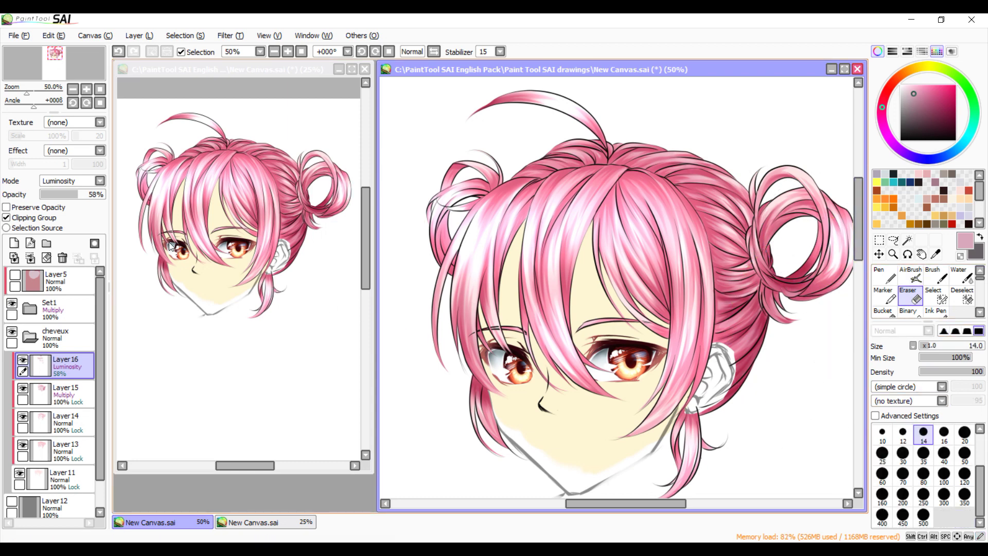
pyautogui.moveTo(73, 191); pyautogui.dragTo(77, 209)
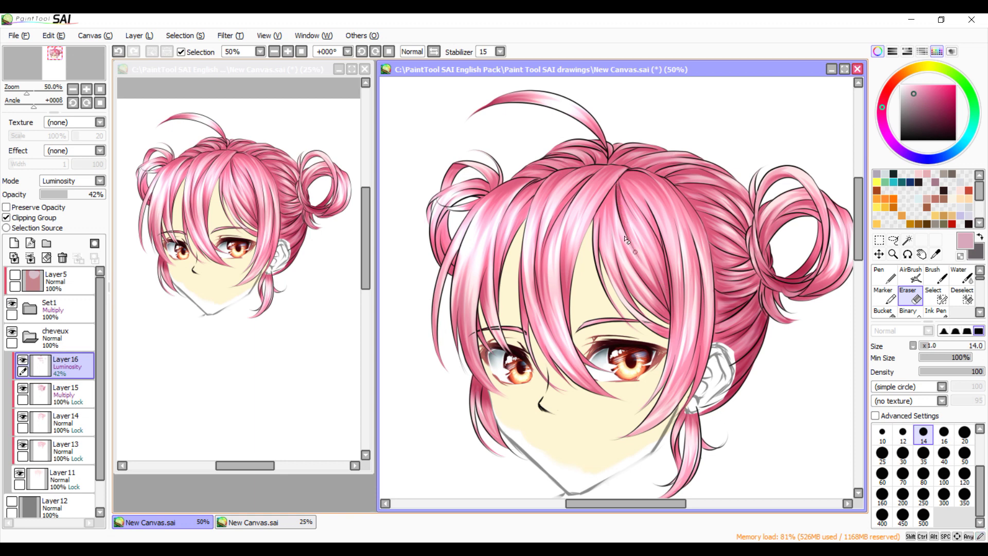
pyautogui.click(945, 434)
pyautogui.moveTo(636, 202)
pyautogui.mouseDown()
pyautogui.moveTo(658, 247)
pyautogui.moveTo(600, 253)
pyautogui.mouseUp()
pyautogui.moveTo(580, 209); pyautogui.dragTo(570, 267)
pyautogui.moveTo(614, 171)
pyautogui.mouseDown()
pyautogui.moveTo(582, 210)
pyautogui.moveTo(601, 182)
pyautogui.mouseUp()
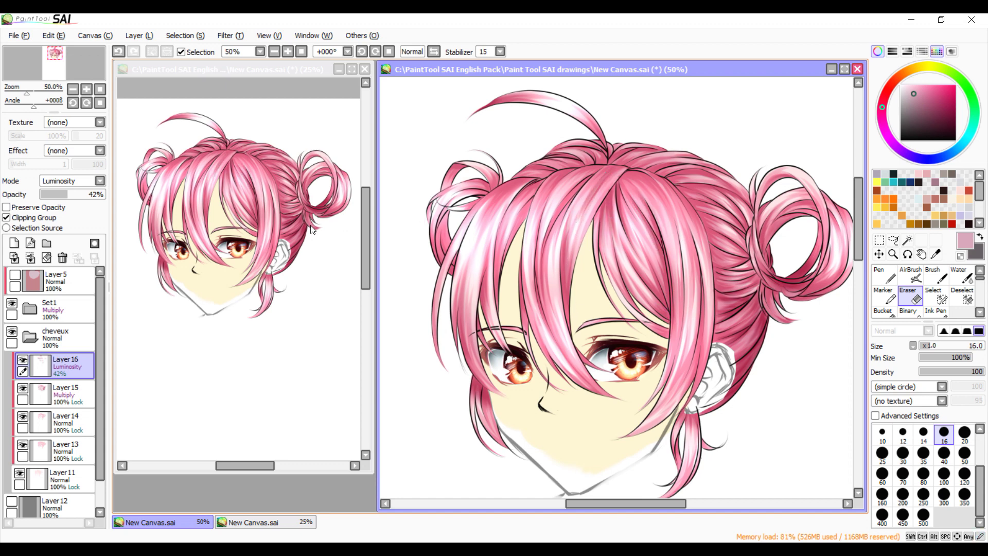
# Undo the last eraser stroke and erase the highlight again along the fringe strands beside the parting
pyautogui.click(120, 52)
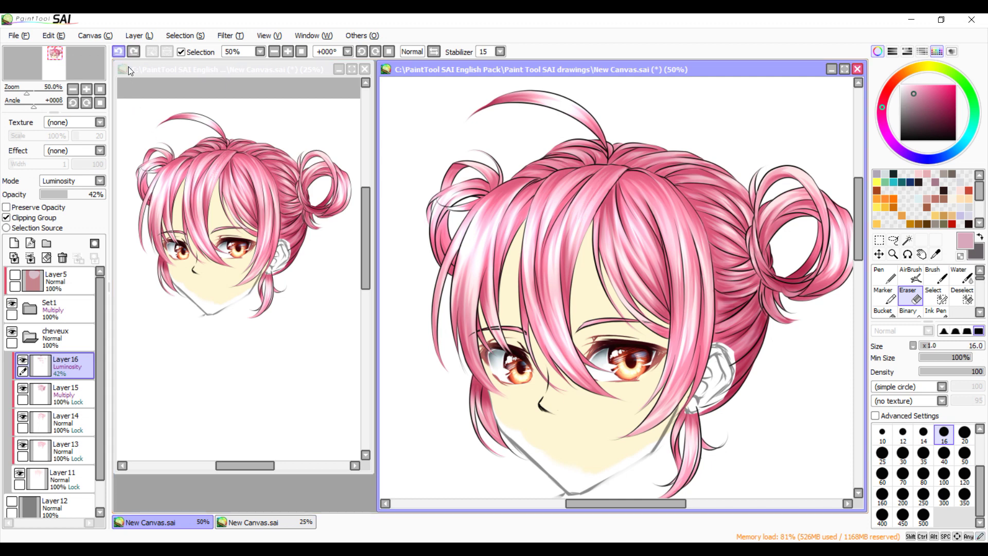
pyautogui.moveTo(623, 167); pyautogui.dragTo(592, 205)
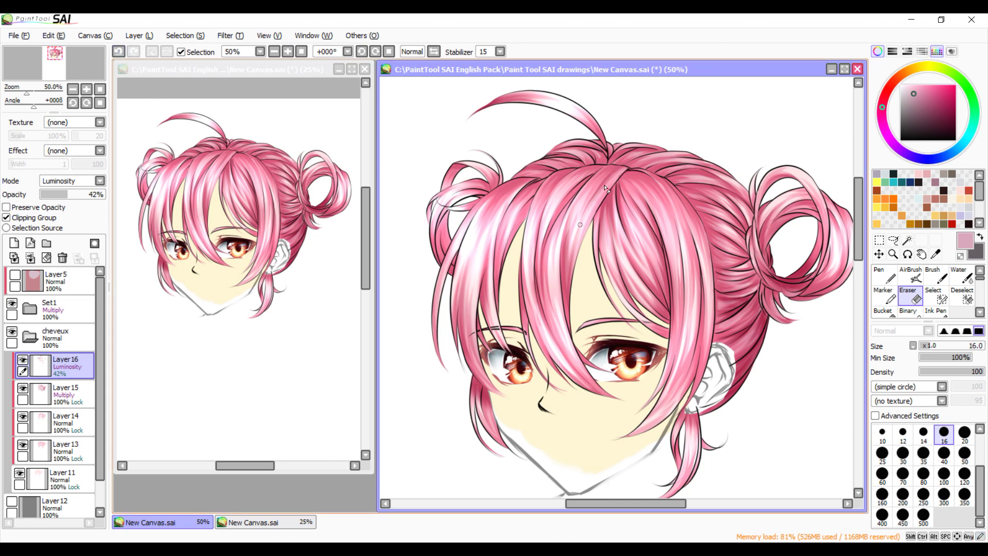
pyautogui.moveTo(603, 171)
pyautogui.mouseDown()
pyautogui.moveTo(569, 219)
pyautogui.moveTo(552, 217)
pyautogui.moveTo(587, 179)
pyautogui.moveTo(547, 235)
pyautogui.moveTo(589, 180)
pyautogui.moveTo(554, 222)
pyautogui.mouseUp()
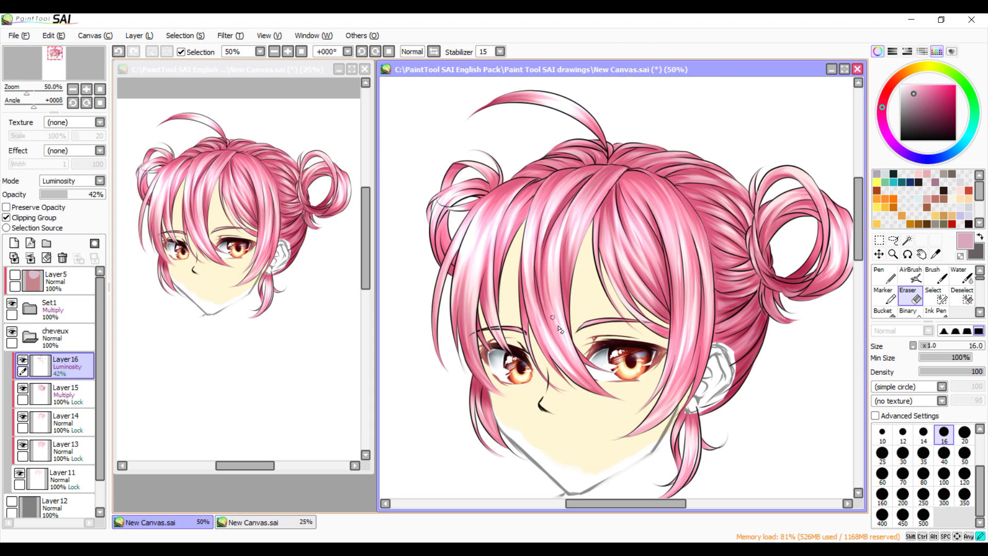
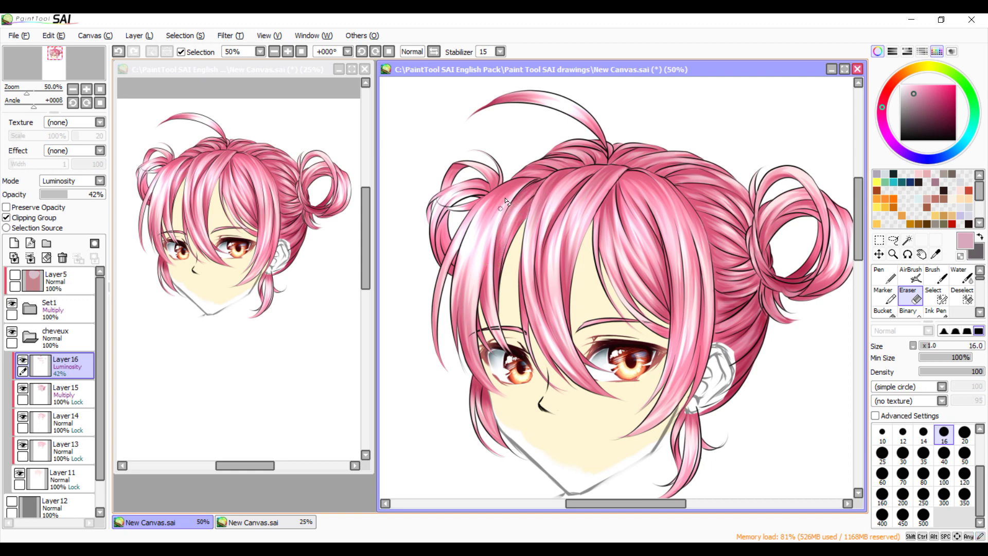
# Erase thin streaks from the highlight on the outer fringe and face-framing locks below the small bun
pyautogui.moveTo(452, 263)
pyautogui.mouseDown()
pyautogui.moveTo(466, 225)
pyautogui.moveTo(505, 191)
pyautogui.moveTo(489, 217)
pyautogui.mouseUp()
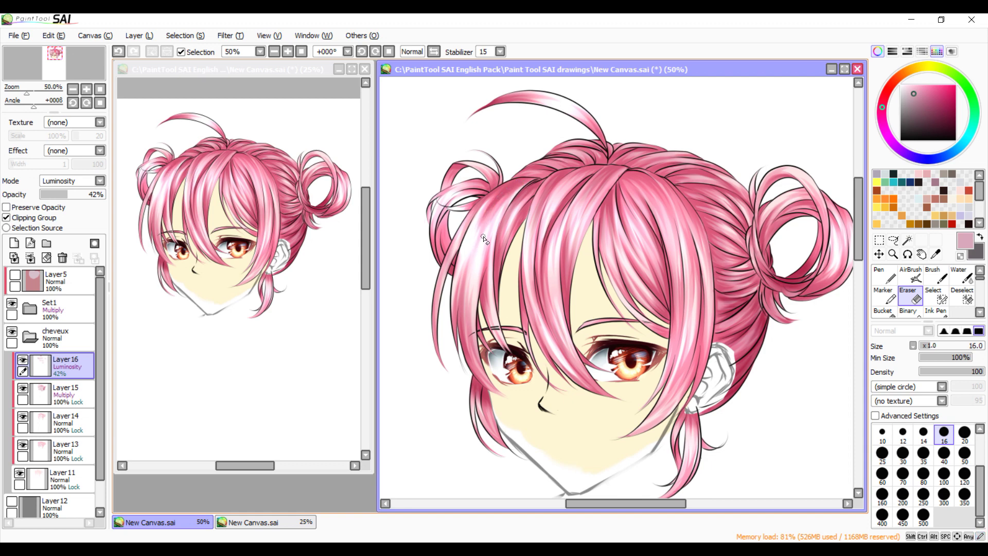
pyautogui.moveTo(526, 180); pyautogui.dragTo(490, 240)
pyautogui.moveTo(498, 392); pyautogui.dragTo(479, 261)
pyautogui.moveTo(486, 387)
pyautogui.mouseDown()
pyautogui.moveTo(470, 321)
pyautogui.moveTo(491, 238)
pyautogui.mouseUp()
pyautogui.moveTo(466, 279); pyautogui.dragTo(478, 249)
pyautogui.moveTo(465, 296); pyautogui.dragTo(469, 244)
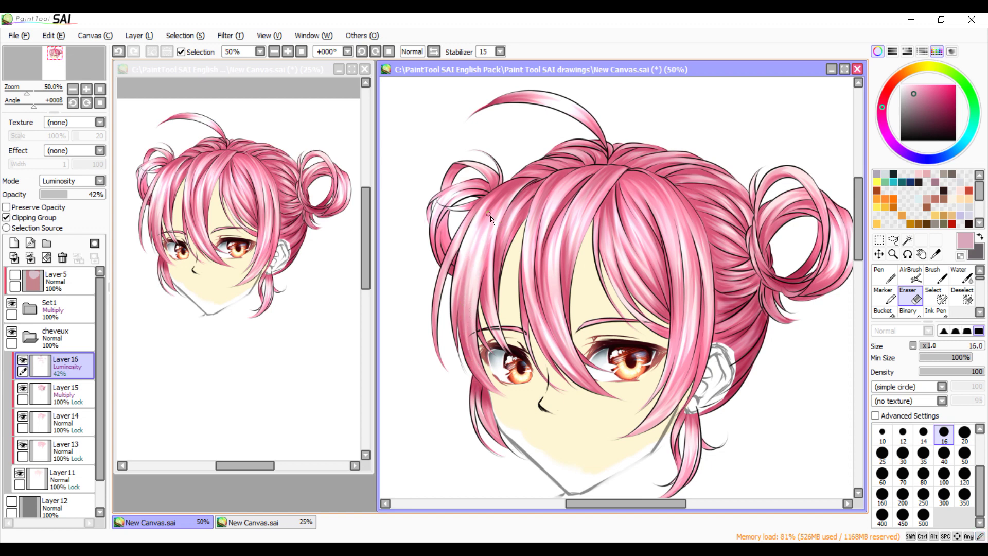
# Erase excess highlight from the small bun, curved top strand, outer fringe roots and large bun
pyautogui.moveTo(471, 193)
pyautogui.mouseDown()
pyautogui.moveTo(446, 209)
pyautogui.moveTo(465, 200)
pyautogui.mouseUp()
pyautogui.moveTo(604, 143)
pyautogui.mouseDown()
pyautogui.moveTo(578, 111)
pyautogui.moveTo(507, 100)
pyautogui.moveTo(572, 113)
pyautogui.mouseUp()
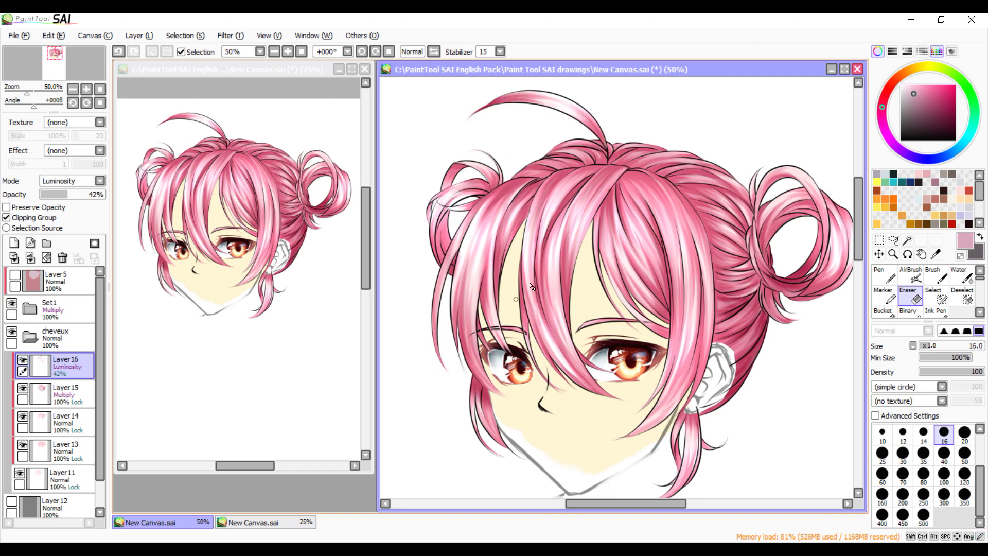
pyautogui.moveTo(517, 195); pyautogui.dragTo(501, 219)
pyautogui.moveTo(506, 228); pyautogui.dragTo(523, 189)
pyautogui.moveTo(468, 278); pyautogui.dragTo(503, 178)
pyautogui.moveTo(656, 504); pyautogui.dragTo(672, 508)
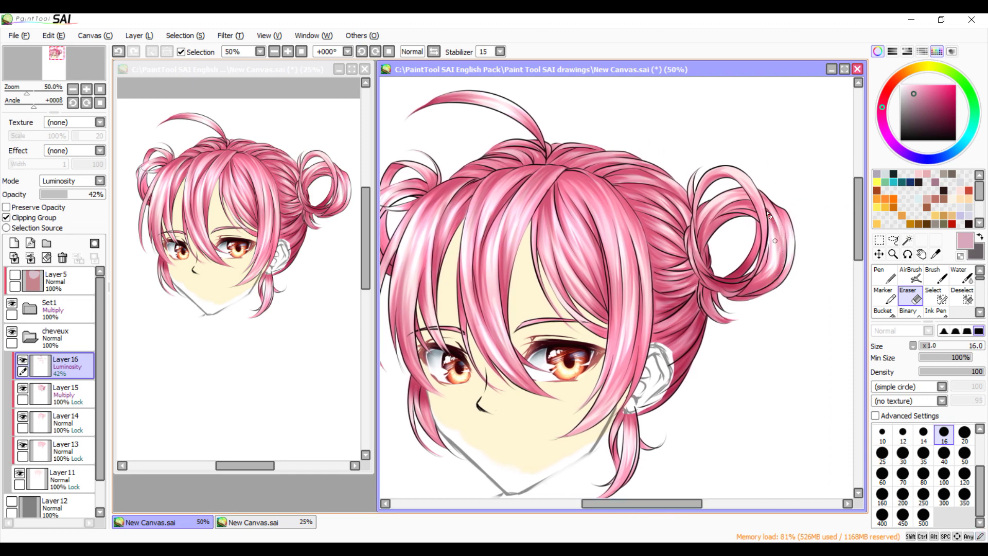
pyautogui.moveTo(737, 325); pyautogui.dragTo(745, 315)
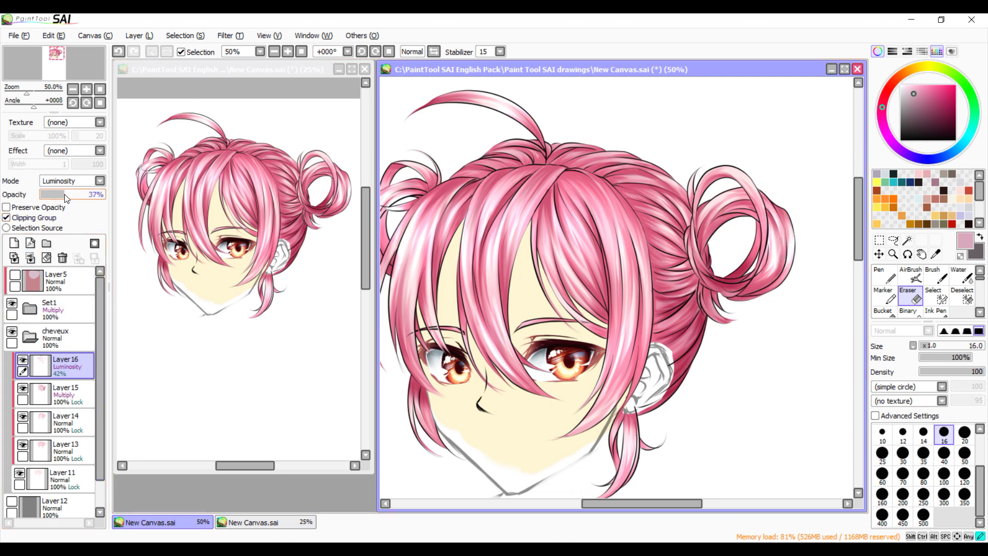
# Compare the hair with the Luminosity layer hidden and shown, and set the layer's opacity to 34%
pyautogui.moveTo(62, 195); pyautogui.dragTo(70, 191)
pyautogui.click(23, 361)
pyautogui.click(23, 360)
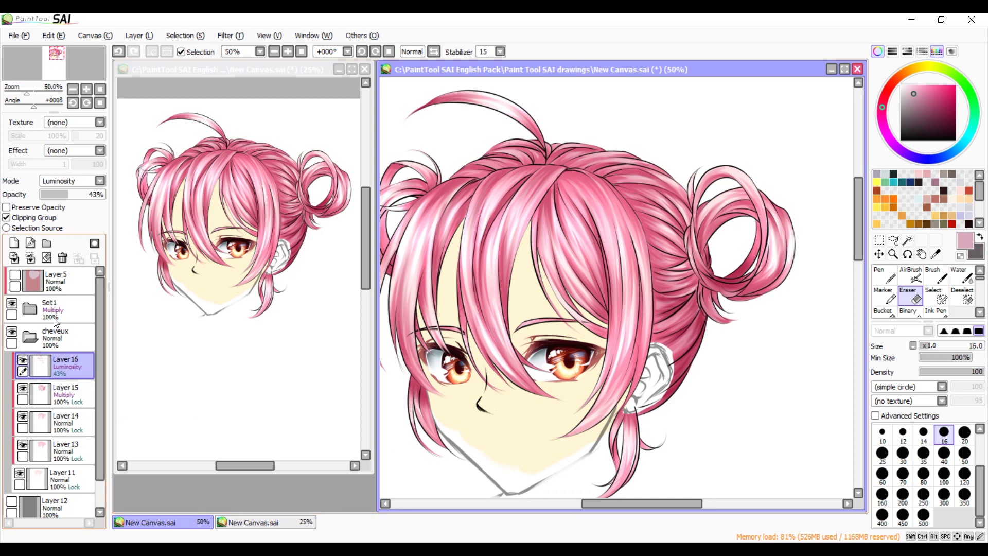
pyautogui.click(63, 194)
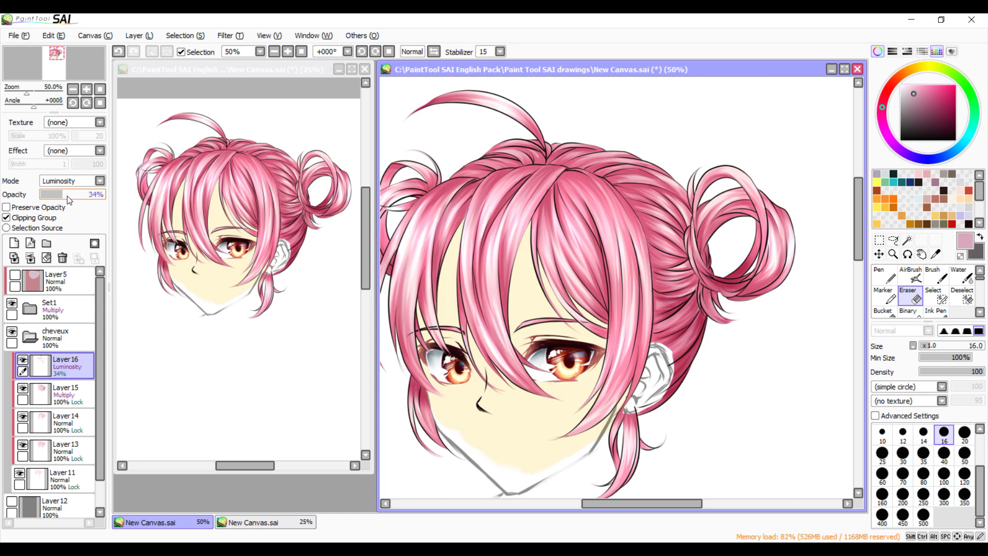
# Compare the hair with the Luminosity layer hidden and shown, then add a new clipped layer above it
pyautogui.click(26, 360)
pyautogui.click(27, 361)
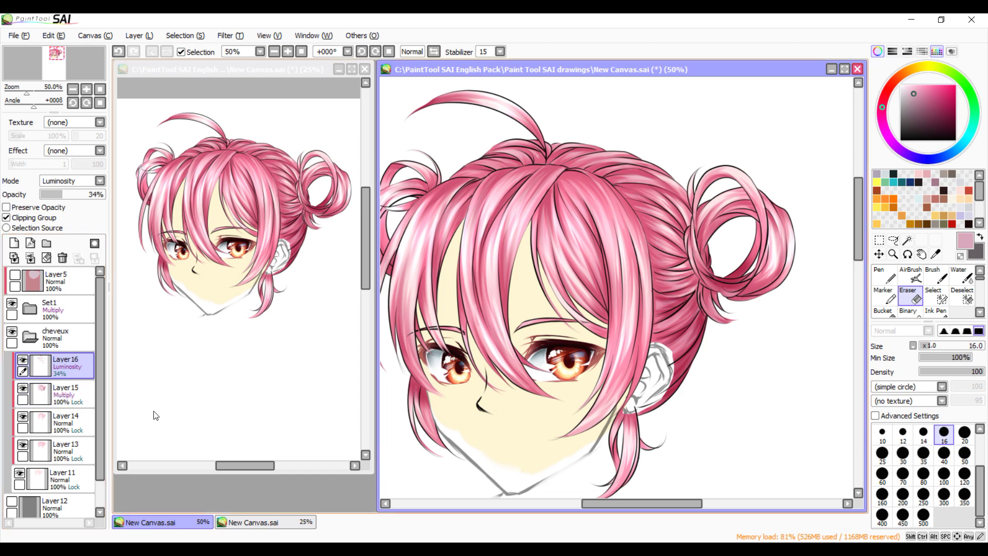
pyautogui.click(14, 244)
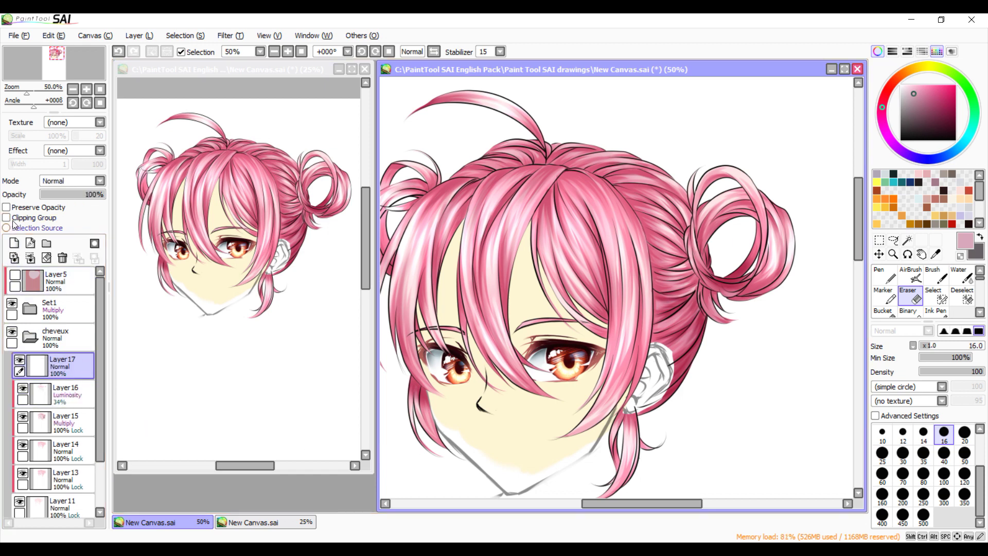
pyautogui.click(7, 218)
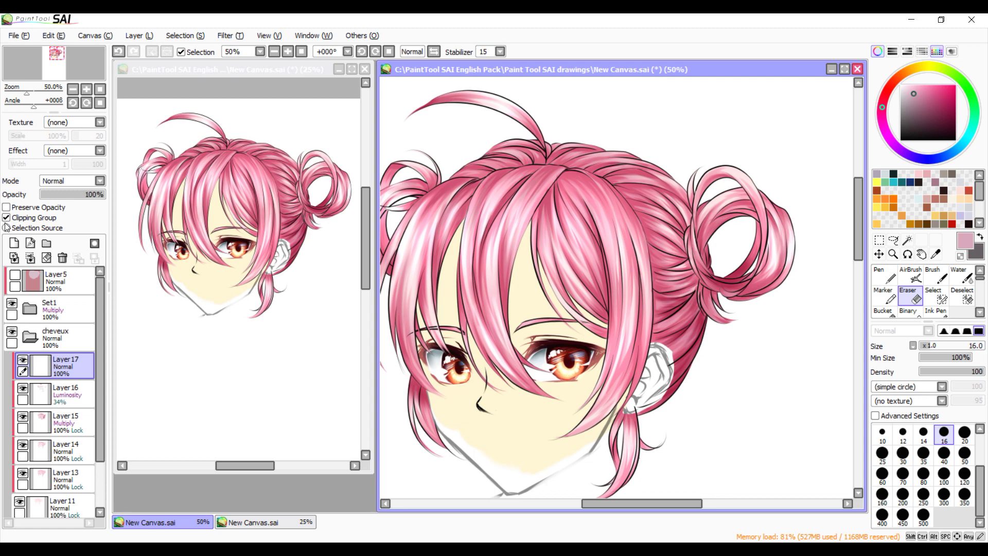
# Set up the Brush with a paler pink, the softest edge shape, size 10 and density 67
pyautogui.click(911, 89)
pyautogui.press('b')
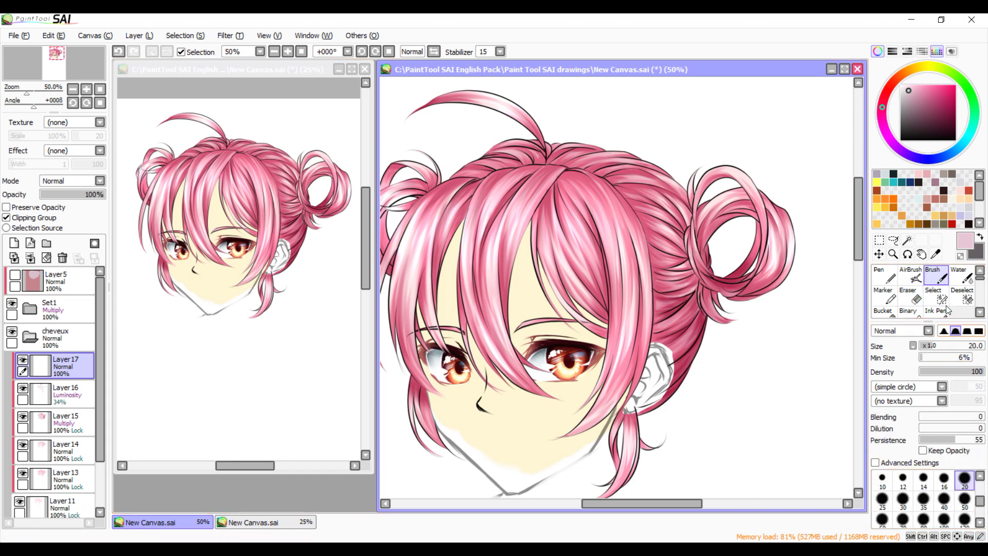
pyautogui.click(944, 331)
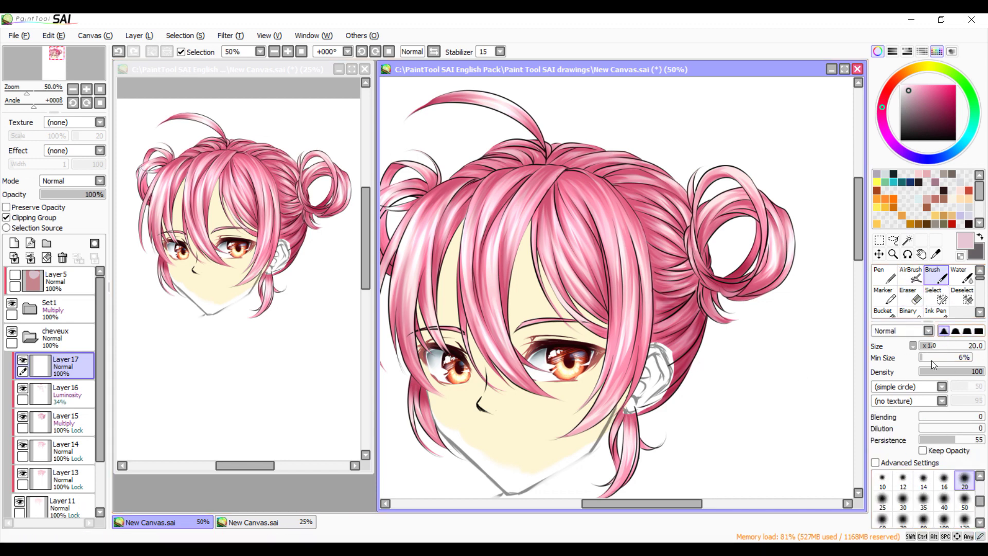
pyautogui.click(980, 476)
pyautogui.click(882, 499)
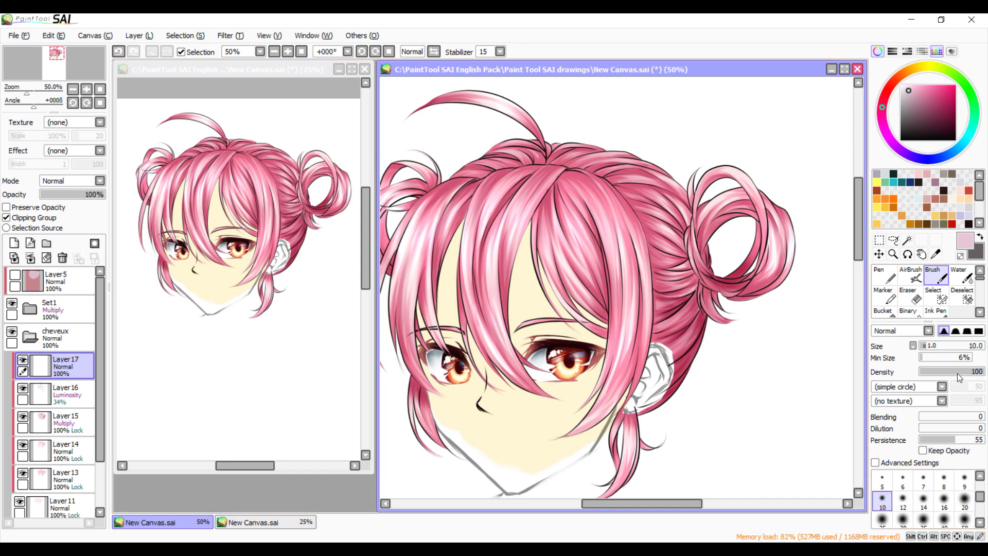
pyautogui.moveTo(975, 373); pyautogui.dragTo(967, 373)
# Set the new clipped layer's blending mode to Luminosity
pyautogui.click(288, 51)
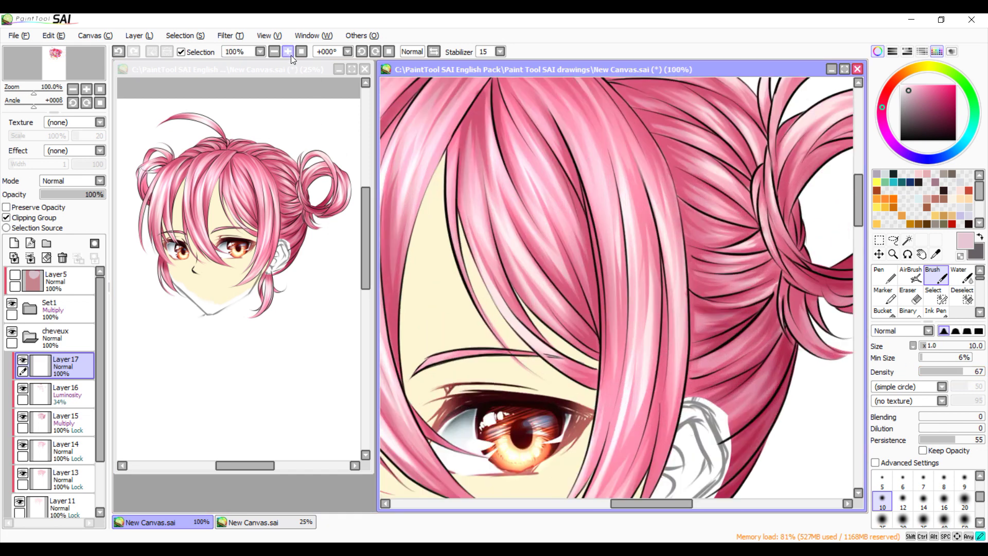
pyautogui.scroll(1, 862, 237)
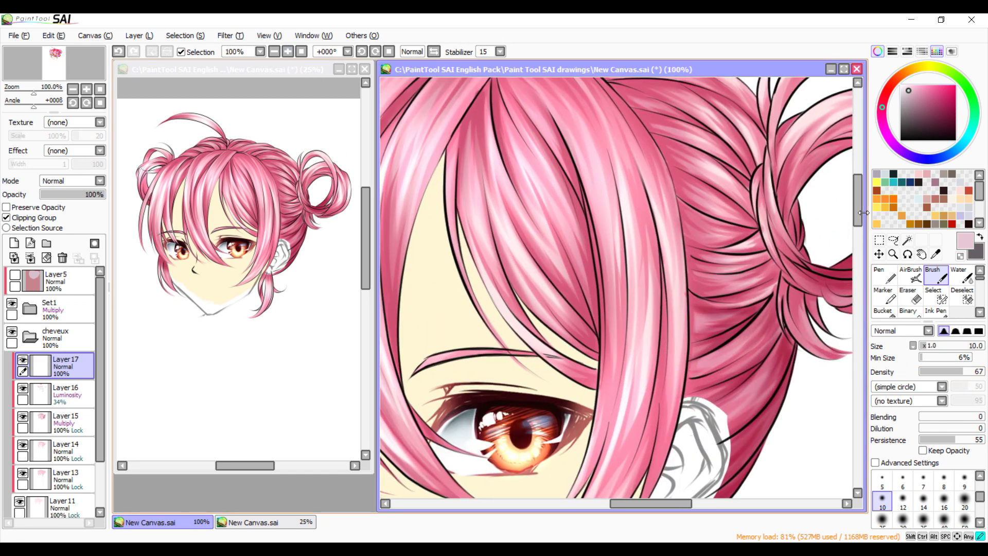
pyautogui.scroll(1, 860, 214)
pyautogui.moveTo(866, 210); pyautogui.dragTo(868, 210)
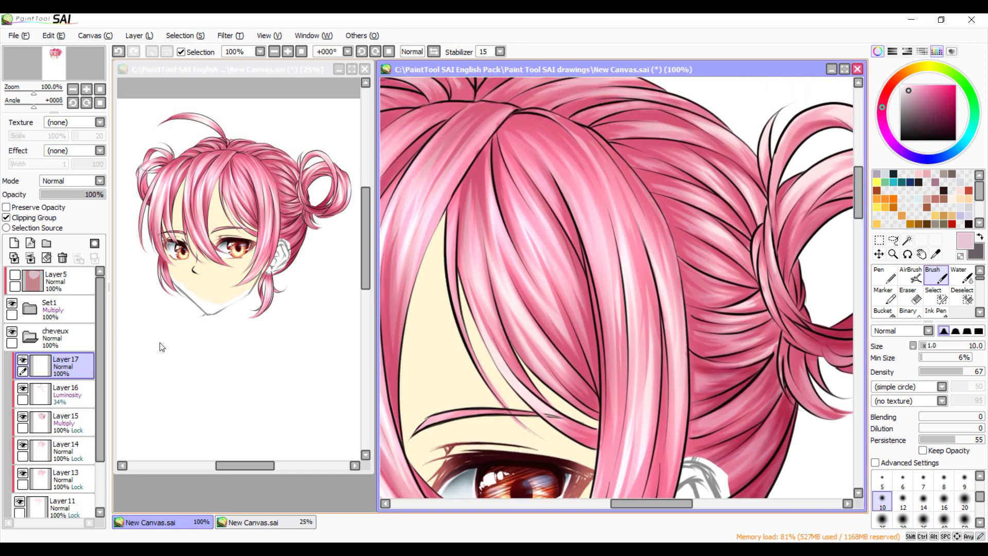
pyautogui.click(101, 181)
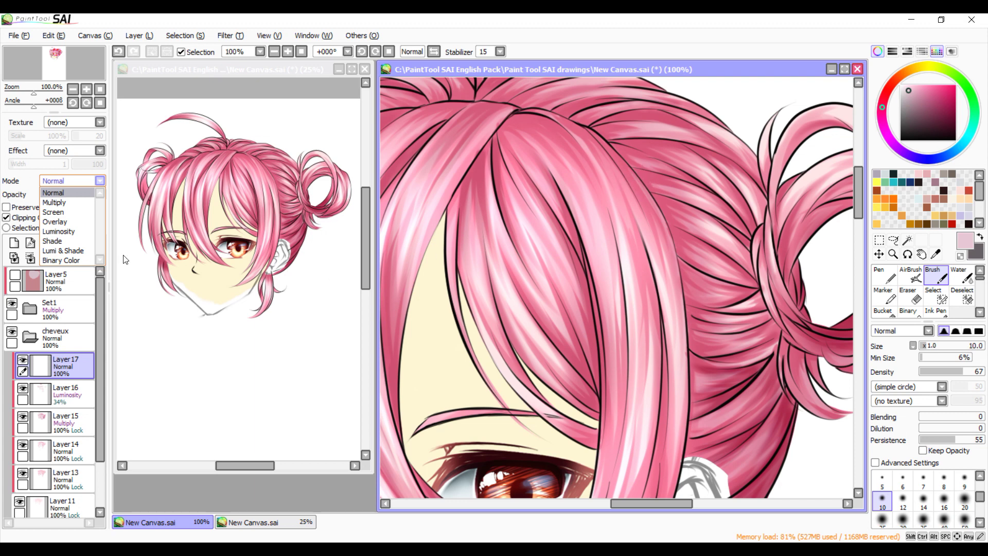
pyautogui.click(69, 232)
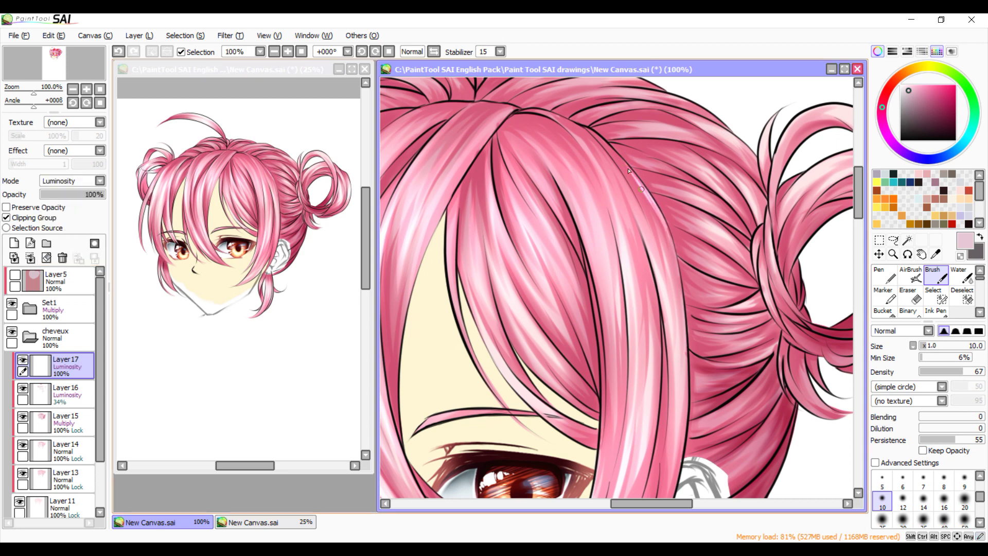
# Discard the trial highlight strokes on the outer fringe and set the brush size to 14
pyautogui.moveTo(644, 190)
pyautogui.mouseDown()
pyautogui.moveTo(673, 243)
pyautogui.moveTo(678, 301)
pyautogui.mouseUp()
pyautogui.moveTo(651, 230)
pyautogui.mouseDown()
pyautogui.moveTo(661, 261)
pyautogui.moveTo(639, 234)
pyautogui.moveTo(653, 319)
pyautogui.mouseUp()
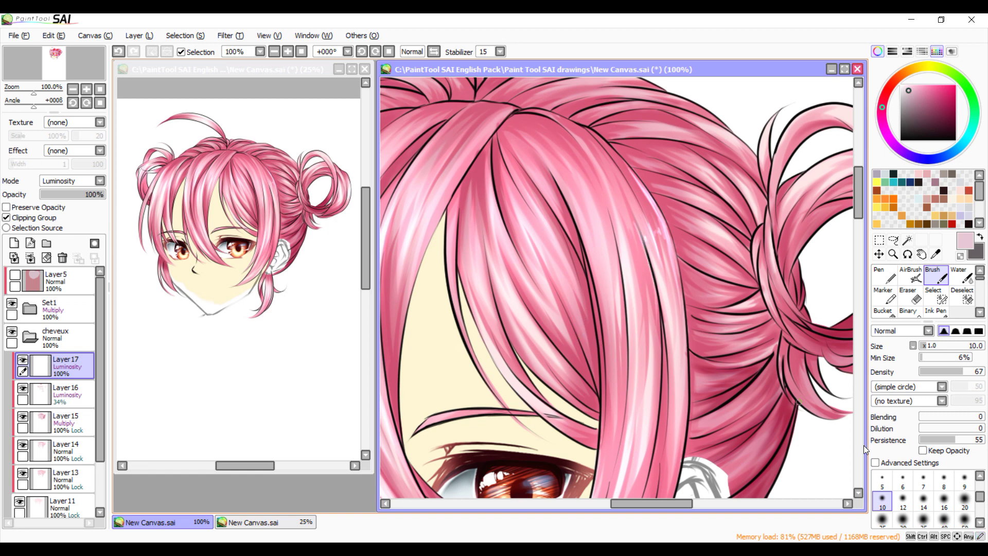
pyautogui.press(']')
pyautogui.press(']')
pyautogui.hotkey('ctrl', 'z')
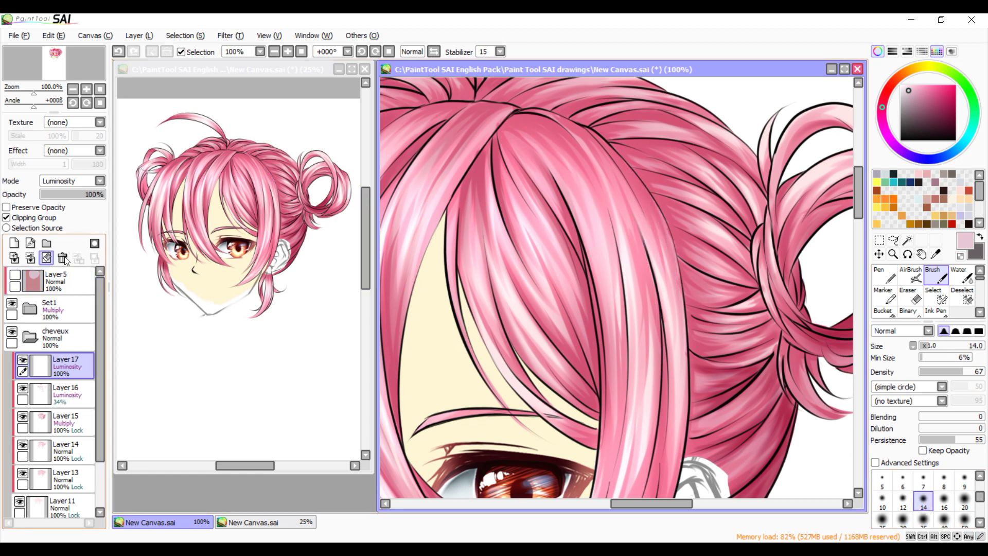
# Paint thin bright highlights along the curved outer edge of the fringe and at its root beside the parting
pyautogui.moveTo(640, 183); pyautogui.dragTo(663, 221)
pyautogui.moveTo(622, 158); pyautogui.dragTo(671, 252)
pyautogui.moveTo(650, 218); pyautogui.dragTo(659, 265)
pyautogui.moveTo(635, 203); pyautogui.dragTo(651, 259)
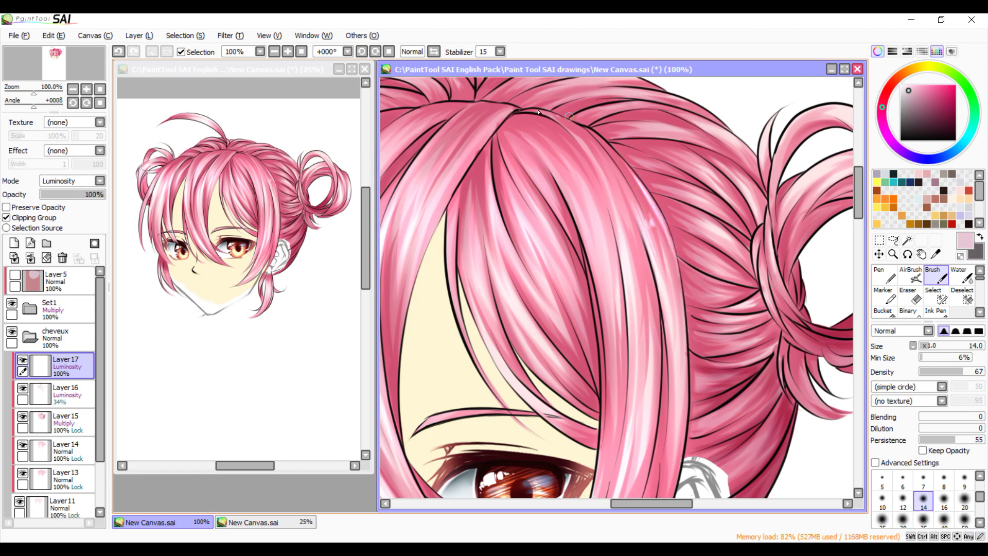
pyautogui.moveTo(535, 107)
pyautogui.mouseDown()
pyautogui.moveTo(581, 130)
pyautogui.moveTo(555, 118)
pyautogui.moveTo(598, 152)
pyautogui.mouseUp()
pyautogui.moveTo(556, 118); pyautogui.dragTo(590, 152)
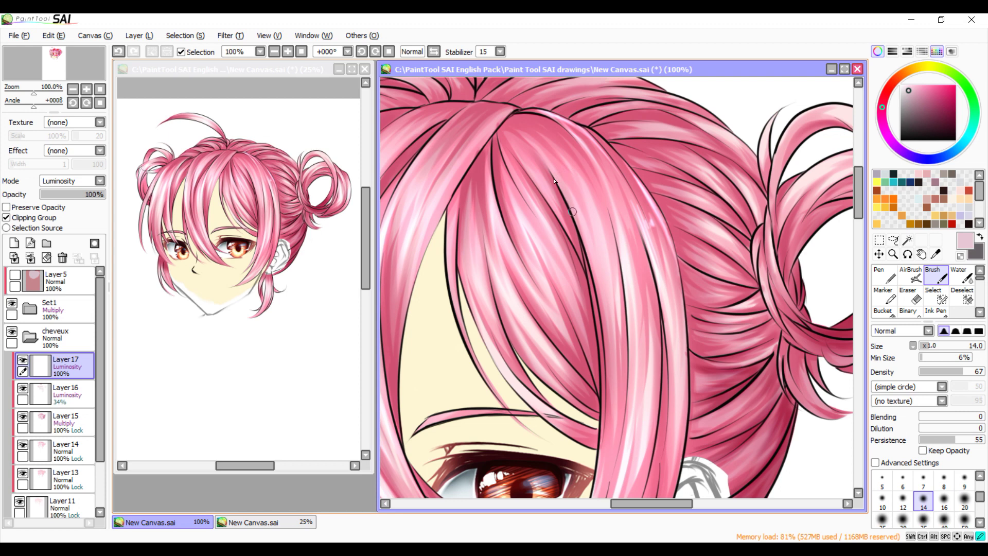
# Paint fine highlight streaks along the upper fringe strands between the parting and the large bun
pyautogui.moveTo(537, 151); pyautogui.dragTo(571, 205)
pyautogui.moveTo(538, 153); pyautogui.dragTo(579, 216)
pyautogui.moveTo(859, 210)
pyautogui.mouseDown()
pyautogui.moveTo(858, 223)
pyautogui.moveTo(858, 212)
pyautogui.mouseUp()
pyautogui.moveTo(590, 223); pyautogui.dragTo(594, 200)
pyautogui.moveTo(592, 193)
pyautogui.mouseDown()
pyautogui.moveTo(605, 243)
pyautogui.moveTo(612, 214)
pyautogui.mouseUp()
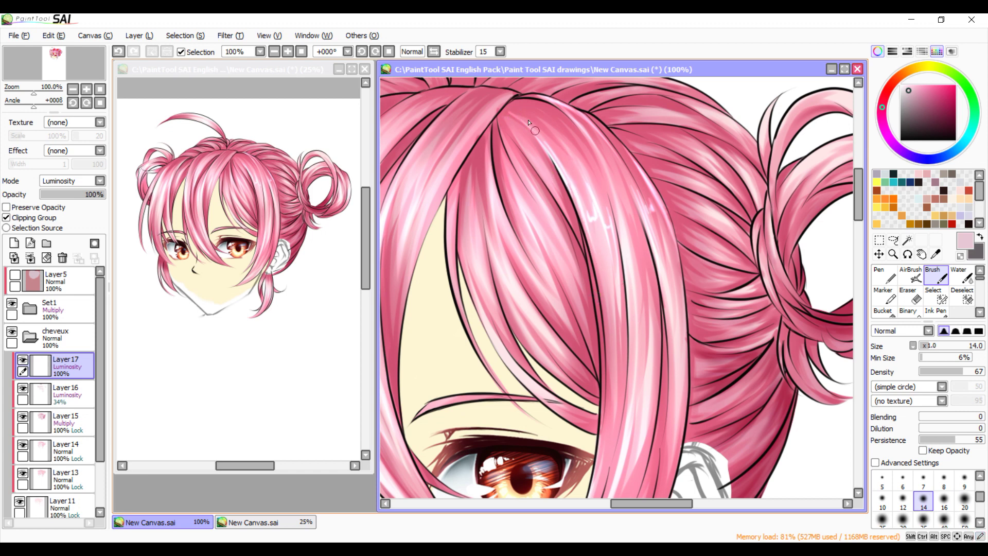
# Undo the last highlight strokes near the top of the fringe beside the parting
pyautogui.moveTo(550, 145)
pyautogui.mouseDown()
pyautogui.moveTo(562, 153)
pyautogui.moveTo(563, 137)
pyautogui.mouseUp()
pyautogui.click(119, 51)
pyautogui.click(119, 52)
pyautogui.click(119, 53)
pyautogui.click(120, 53)
# Paint highlight streaks on the inner fringe strands from the parting down towards the eyebrow
pyautogui.click(276, 52)
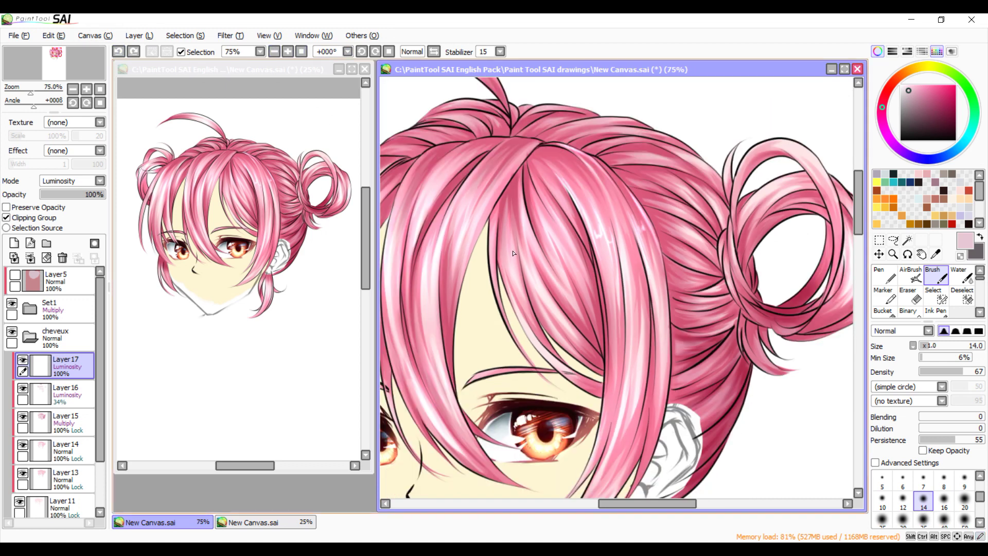
pyautogui.moveTo(538, 168)
pyautogui.mouseDown()
pyautogui.moveTo(569, 216)
pyautogui.moveTo(548, 188)
pyautogui.moveTo(569, 208)
pyautogui.mouseUp()
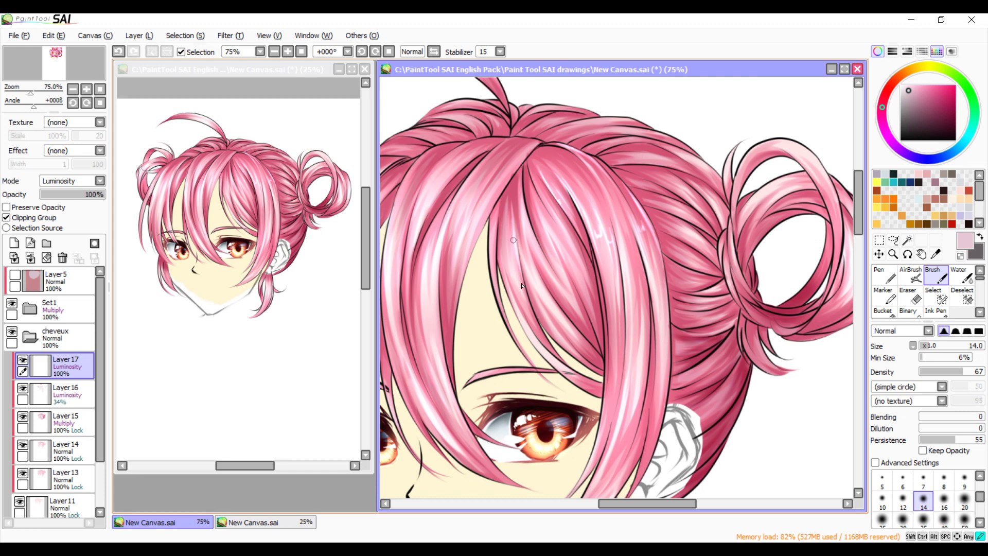
pyautogui.moveTo(510, 257); pyautogui.dragTo(534, 310)
pyautogui.moveTo(538, 290); pyautogui.dragTo(589, 345)
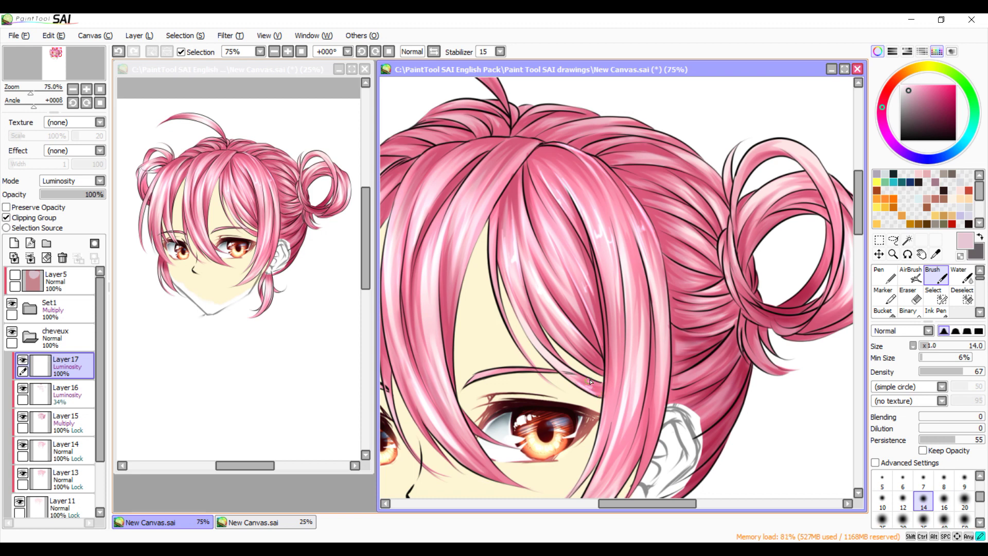
# Paint highlights down the long lock in front of the ear and across the hair swept back towards the large bun
pyautogui.moveTo(862, 207); pyautogui.dragTo(860, 221)
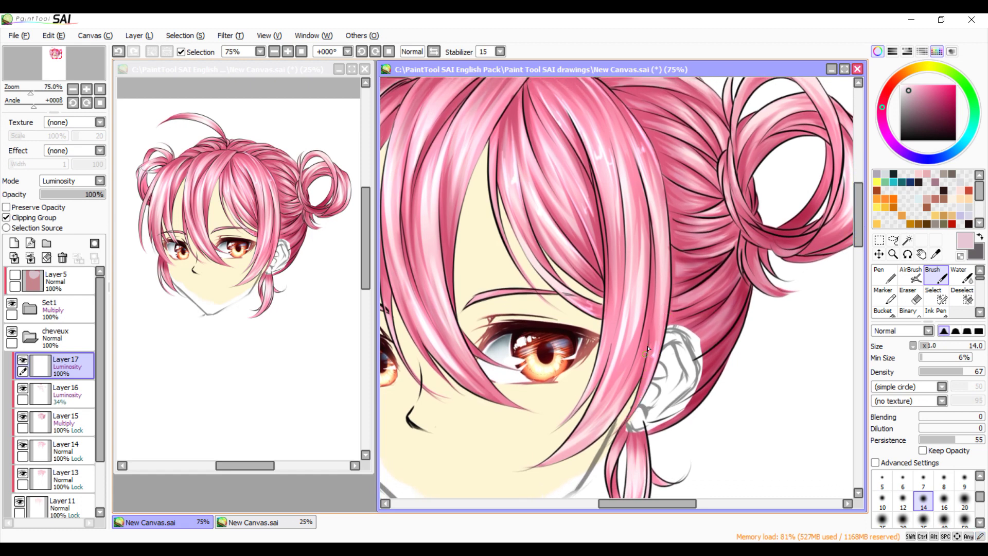
pyautogui.moveTo(656, 373); pyautogui.dragTo(664, 304)
pyautogui.moveTo(538, 465); pyautogui.dragTo(612, 426)
pyautogui.moveTo(647, 302); pyautogui.dragTo(621, 377)
pyautogui.moveTo(633, 344); pyautogui.dragTo(602, 408)
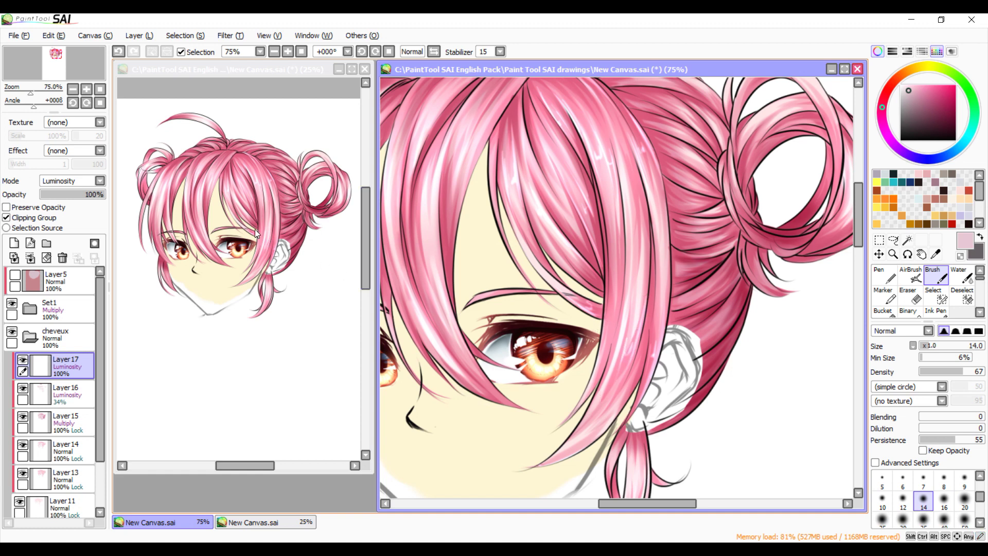
pyautogui.click(120, 53)
pyautogui.moveTo(725, 319); pyautogui.dragTo(713, 343)
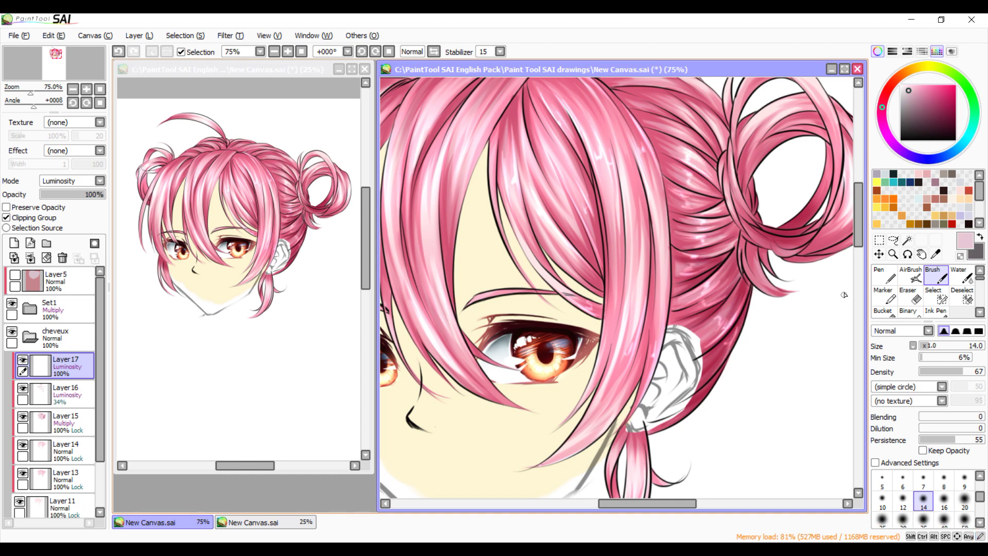
# Paint small highlight touches on the loops of the small bun
pyautogui.moveTo(690, 172); pyautogui.dragTo(929, 288)
pyautogui.moveTo(550, 175); pyautogui.dragTo(576, 186)
pyautogui.moveTo(513, 209)
pyautogui.mouseDown()
pyautogui.moveTo(536, 207)
pyautogui.moveTo(509, 213)
pyautogui.mouseUp()
pyautogui.moveTo(492, 279)
pyautogui.mouseDown()
pyautogui.moveTo(482, 261)
pyautogui.moveTo(493, 291)
pyautogui.mouseUp()
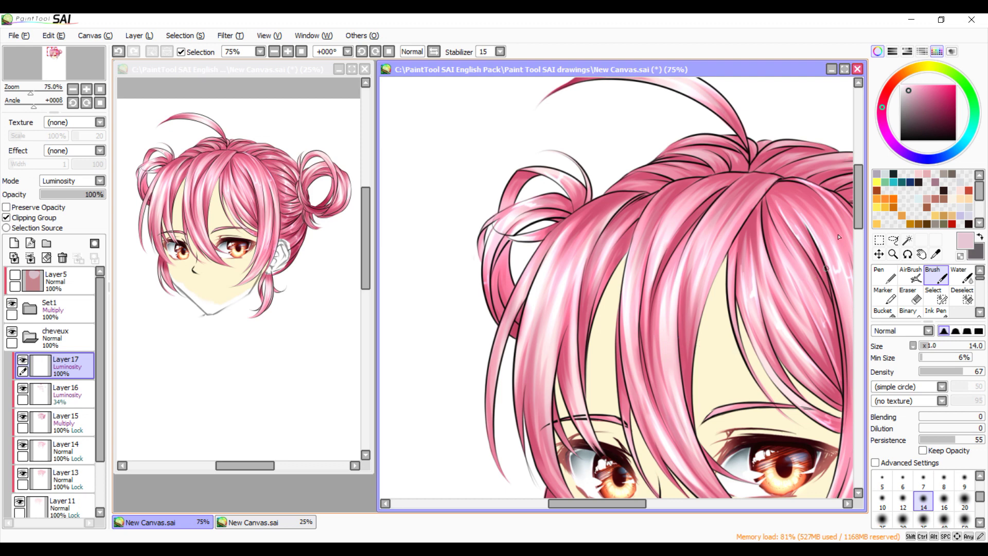
# Try highlight strokes on the outer fringe strand below the small bun and undo them
pyautogui.moveTo(861, 216); pyautogui.dragTo(840, 232)
pyautogui.moveTo(528, 264)
pyautogui.mouseDown()
pyautogui.moveTo(527, 324)
pyautogui.moveTo(531, 262)
pyautogui.moveTo(534, 340)
pyautogui.moveTo(528, 299)
pyautogui.moveTo(537, 297)
pyautogui.moveTo(541, 335)
pyautogui.mouseUp()
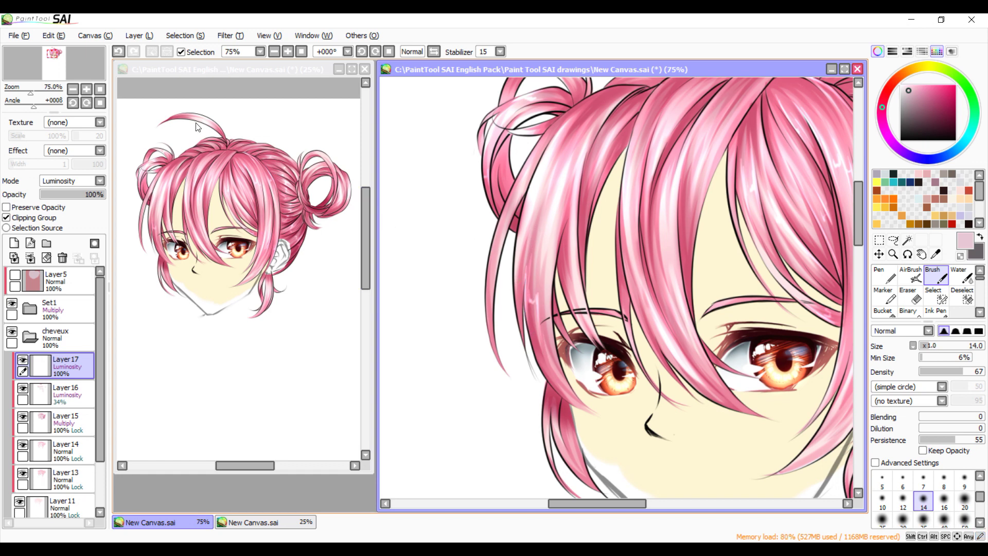
pyautogui.click(119, 52)
pyautogui.click(120, 52)
pyautogui.click(120, 51)
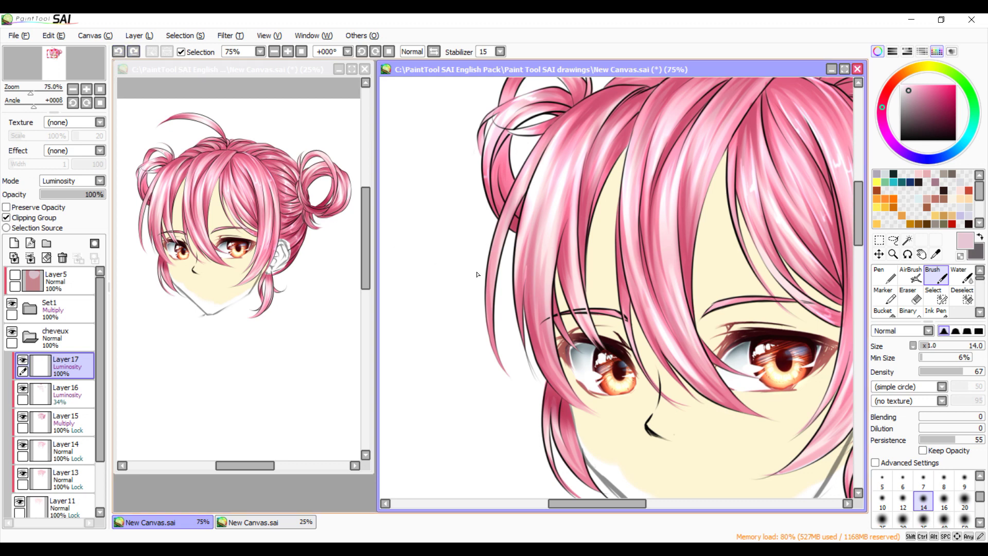
# Paint highlights on the outer fringe below the small bun and along the strands falling between the eyes
pyautogui.moveTo(525, 257)
pyautogui.mouseDown()
pyautogui.moveTo(527, 319)
pyautogui.moveTo(534, 303)
pyautogui.moveTo(542, 345)
pyautogui.mouseUp()
pyautogui.moveTo(524, 294); pyautogui.dragTo(539, 363)
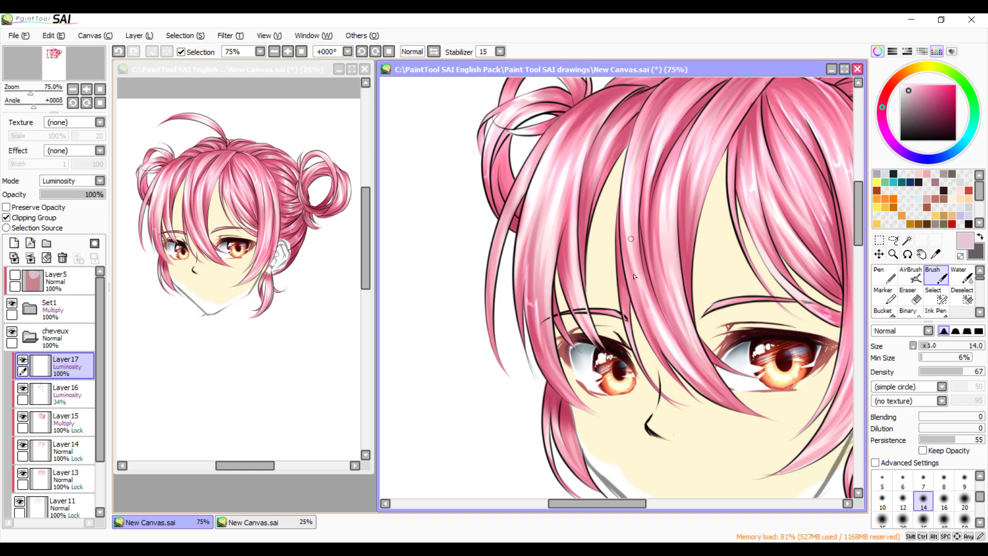
pyautogui.moveTo(642, 364); pyautogui.dragTo(622, 281)
pyautogui.moveTo(859, 239)
pyautogui.mouseDown()
pyautogui.moveTo(854, 208)
pyautogui.moveTo(850, 230)
pyautogui.mouseUp()
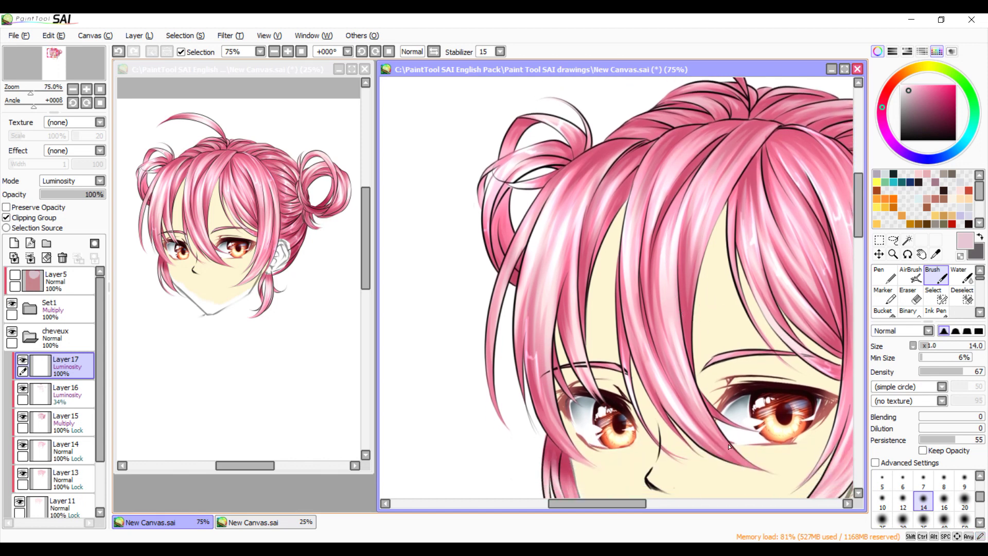
pyautogui.moveTo(716, 423); pyautogui.dragTo(757, 465)
# Add highlight streaks to the middle fringe strands, the fringe roots and the crown around the parting
pyautogui.moveTo(598, 503); pyautogui.dragTo(630, 503)
pyautogui.moveTo(481, 294); pyautogui.dragTo(491, 379)
pyautogui.moveTo(510, 283); pyautogui.dragTo(516, 356)
pyautogui.moveTo(592, 152); pyautogui.dragTo(567, 206)
pyautogui.moveTo(517, 134); pyautogui.dragTo(491, 165)
pyautogui.moveTo(461, 147); pyautogui.dragTo(427, 158)
pyautogui.moveTo(615, 123); pyautogui.dragTo(546, 129)
# Paint highlights on the large bun's loops and add a short streak to an inner fringe strand
pyautogui.moveTo(858, 205); pyautogui.dragTo(858, 187)
pyautogui.moveTo(631, 504); pyautogui.dragTo(677, 504)
pyautogui.moveTo(689, 291); pyautogui.dragTo(690, 334)
pyautogui.moveTo(670, 391); pyautogui.dragTo(718, 424)
pyautogui.click(910, 296)
pyautogui.moveTo(676, 504); pyautogui.dragTo(648, 504)
pyautogui.click(936, 276)
pyautogui.moveTo(582, 430); pyautogui.dragTo(589, 450)
# Undo the last eraser stroke and soften the highlights on the outer fringe below the small bun with a size 80 Eraser
pyautogui.click(909, 296)
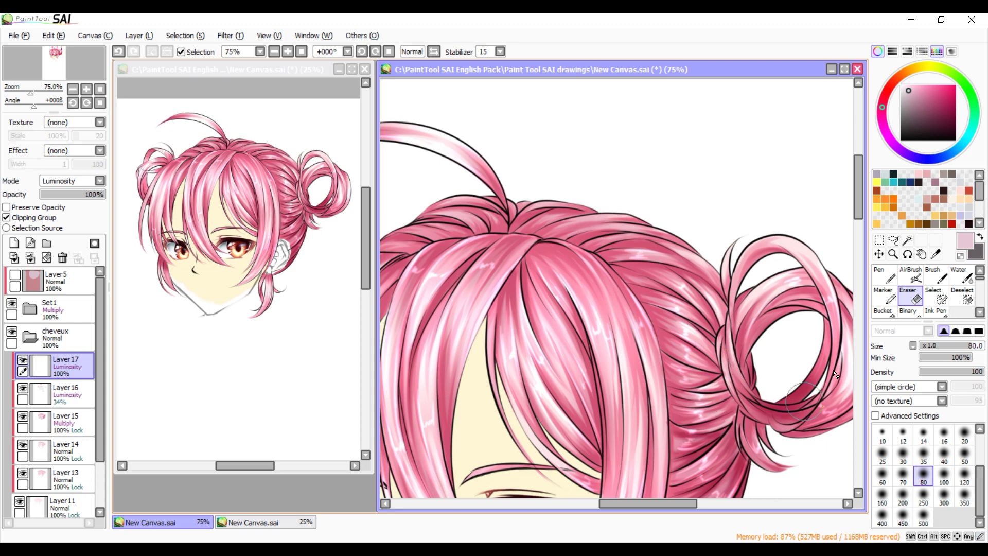
pyautogui.moveTo(859, 209); pyautogui.dragTo(857, 243)
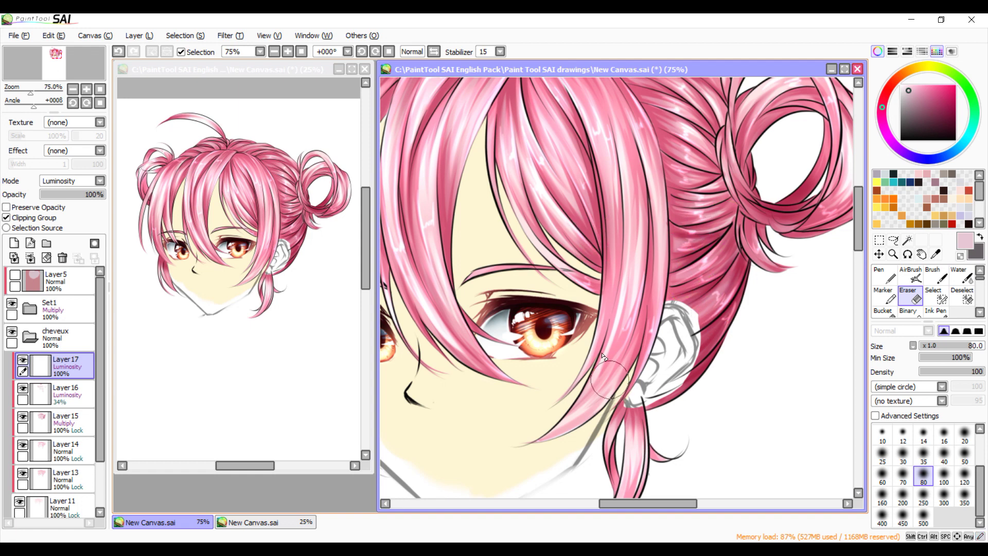
pyautogui.moveTo(647, 505); pyautogui.dragTo(606, 505)
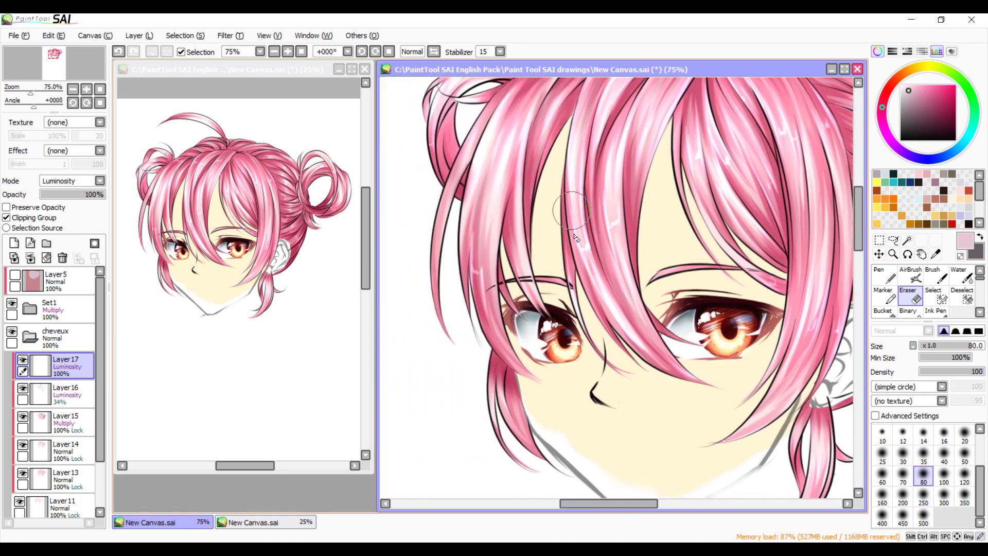
pyautogui.click(119, 51)
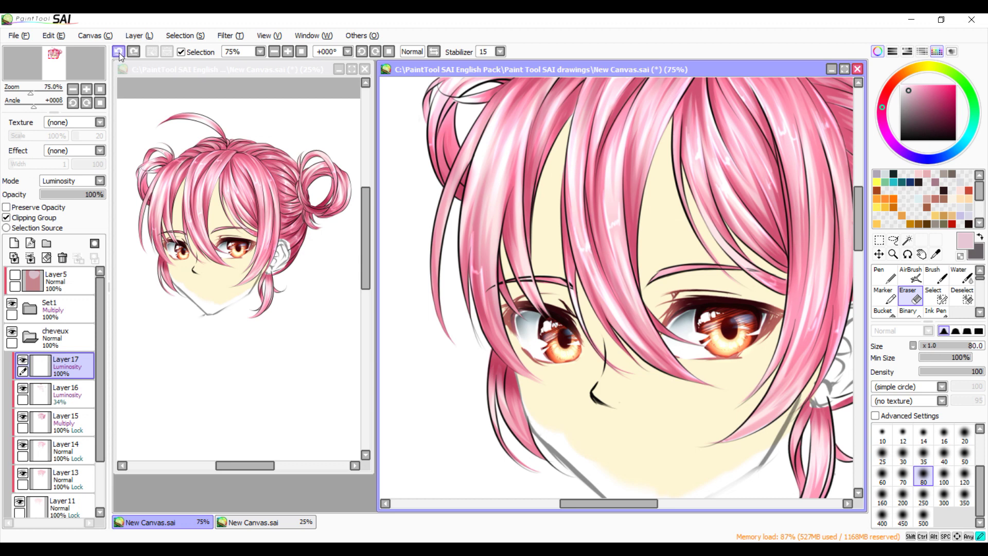
pyautogui.moveTo(469, 206)
pyautogui.mouseDown()
pyautogui.moveTo(502, 334)
pyautogui.moveTo(477, 269)
pyautogui.mouseUp()
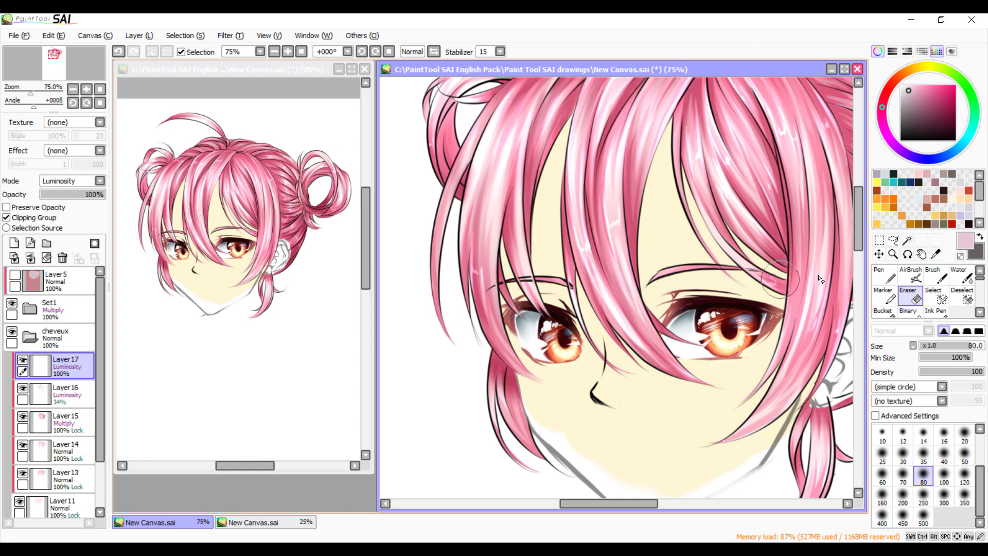
pyautogui.moveTo(861, 242); pyautogui.dragTo(860, 230)
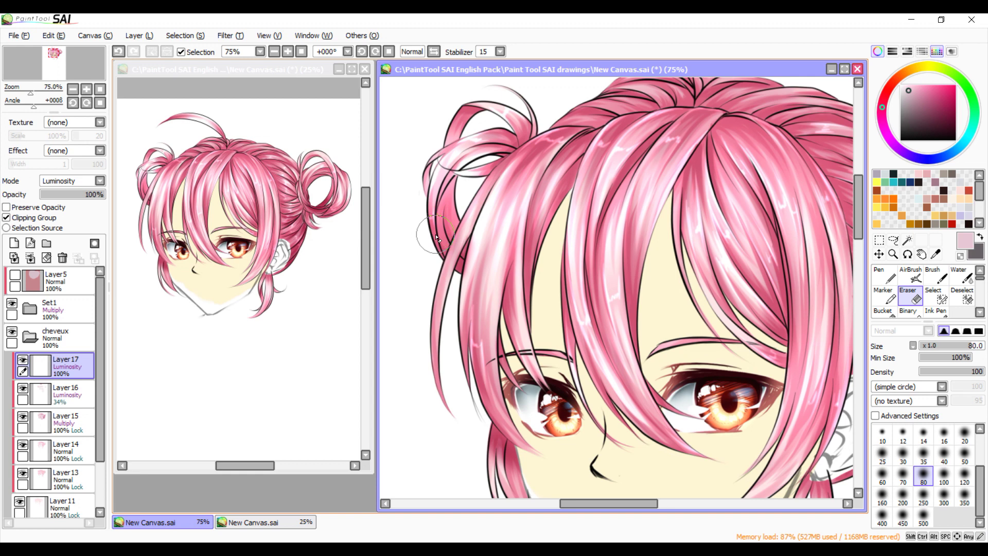
# Check the finished highlights across the whole head and switch back to the Brush
pyautogui.click(274, 50)
pyautogui.click(274, 50)
pyautogui.click(287, 51)
pyautogui.moveTo(564, 505); pyautogui.dragTo(597, 515)
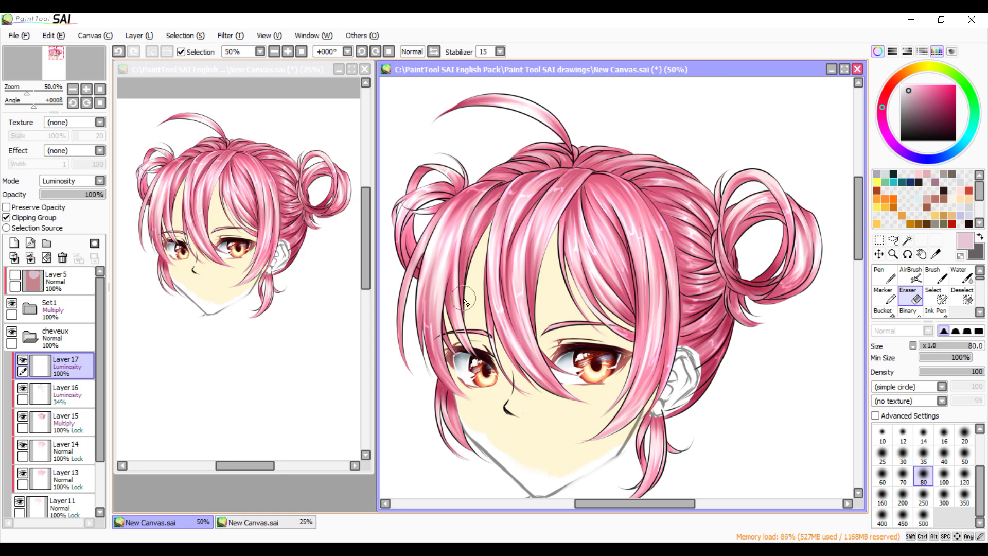
pyautogui.press('b')
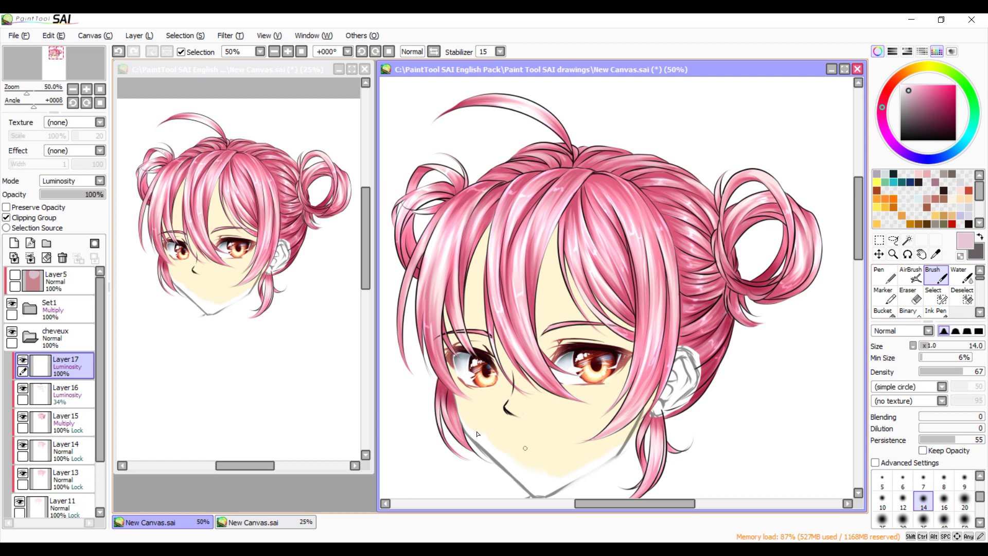
# Paint fine highlight streaks on the cheek-side lock, the small ponytail below the ear and the long fringe strands in front of the ear
pyautogui.moveTo(442, 392)
pyautogui.mouseDown()
pyautogui.moveTo(455, 440)
pyautogui.moveTo(442, 408)
pyautogui.mouseUp()
pyautogui.moveTo(649, 424); pyautogui.dragTo(640, 443)
pyautogui.moveTo(649, 421)
pyautogui.mouseDown()
pyautogui.moveTo(661, 456)
pyautogui.moveTo(663, 430)
pyautogui.mouseUp()
pyautogui.moveTo(662, 419); pyautogui.dragTo(662, 447)
pyautogui.moveTo(663, 448); pyautogui.dragTo(649, 461)
pyautogui.moveTo(661, 445)
pyautogui.mouseDown()
pyautogui.moveTo(644, 491)
pyautogui.moveTo(681, 451)
pyautogui.mouseUp()
pyautogui.moveTo(631, 397); pyautogui.dragTo(646, 342)
pyautogui.moveTo(637, 385); pyautogui.dragTo(647, 312)
pyautogui.moveTo(661, 376); pyautogui.dragTo(657, 372)
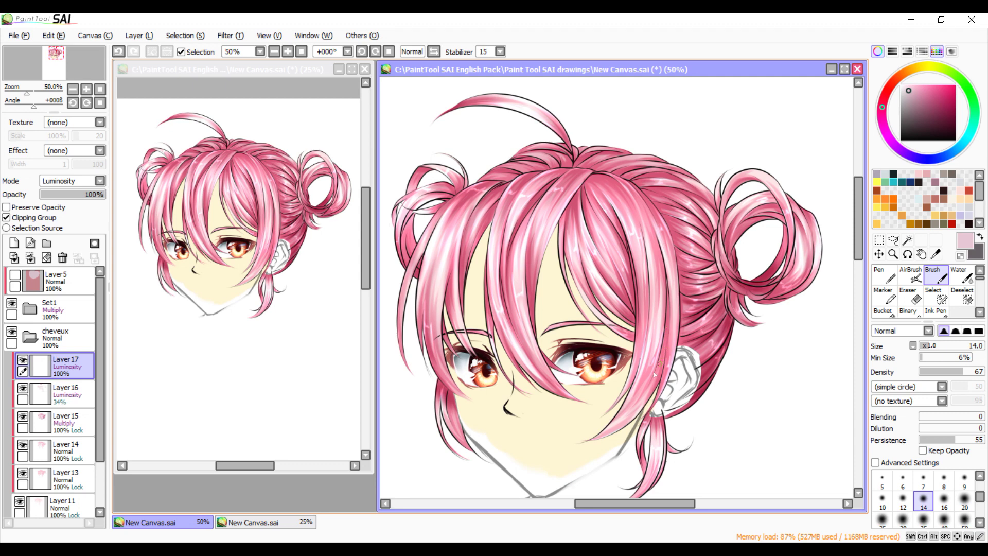
# Set Layer17's opacity to 65% and compare the hair with and without its highlights
pyautogui.click(80, 194)
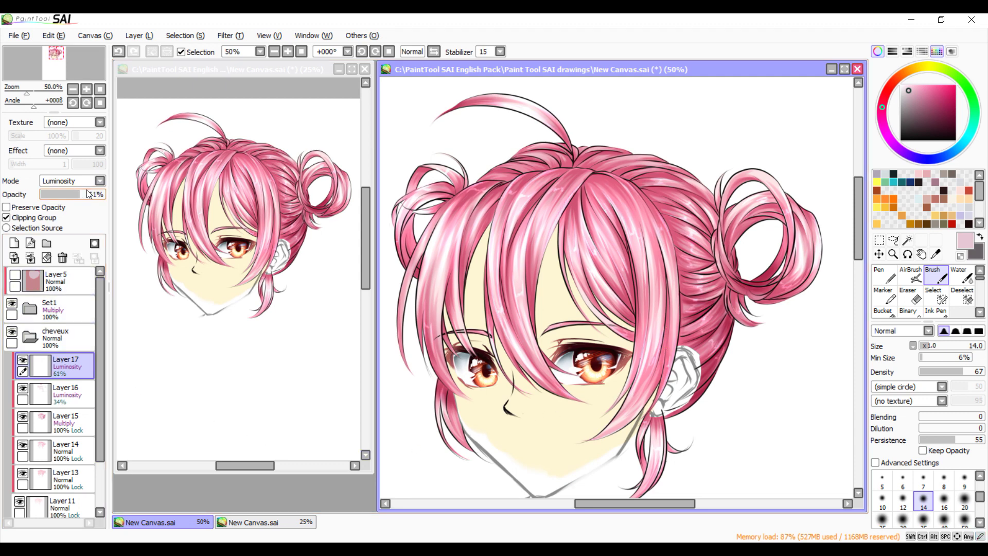
pyautogui.click(86, 194)
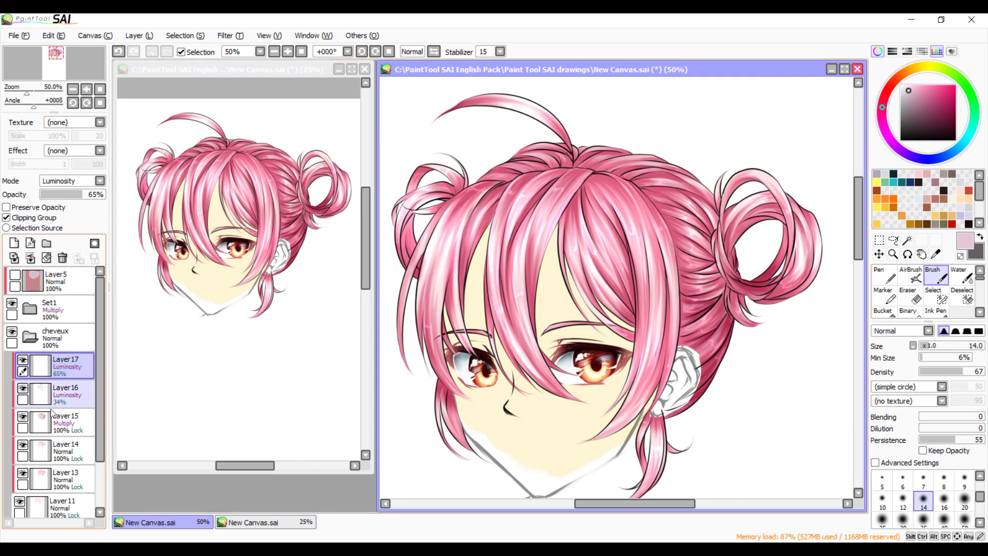
pyautogui.click(28, 417)
pyautogui.click(27, 417)
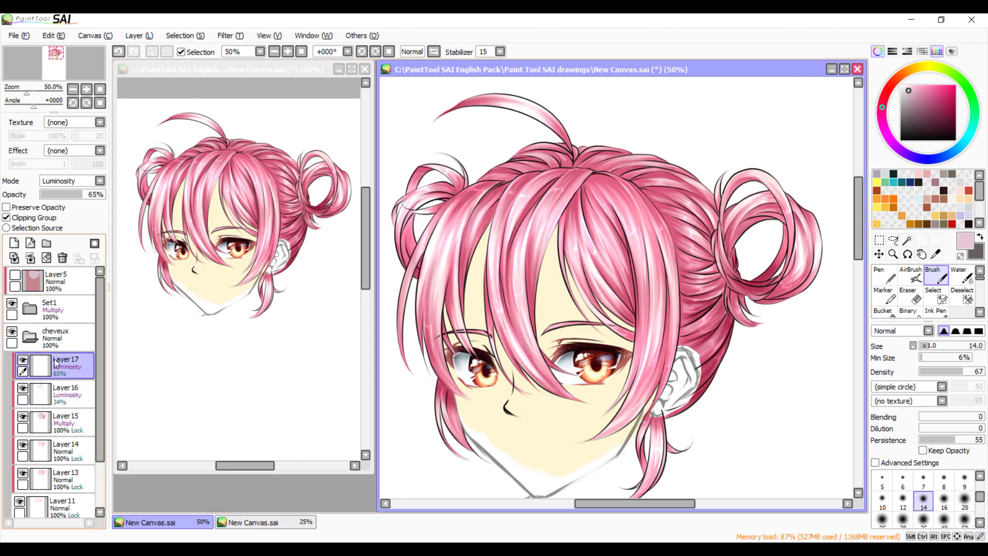
pyautogui.click(24, 360)
pyautogui.click(23, 360)
pyautogui.click(24, 360)
pyautogui.click(23, 360)
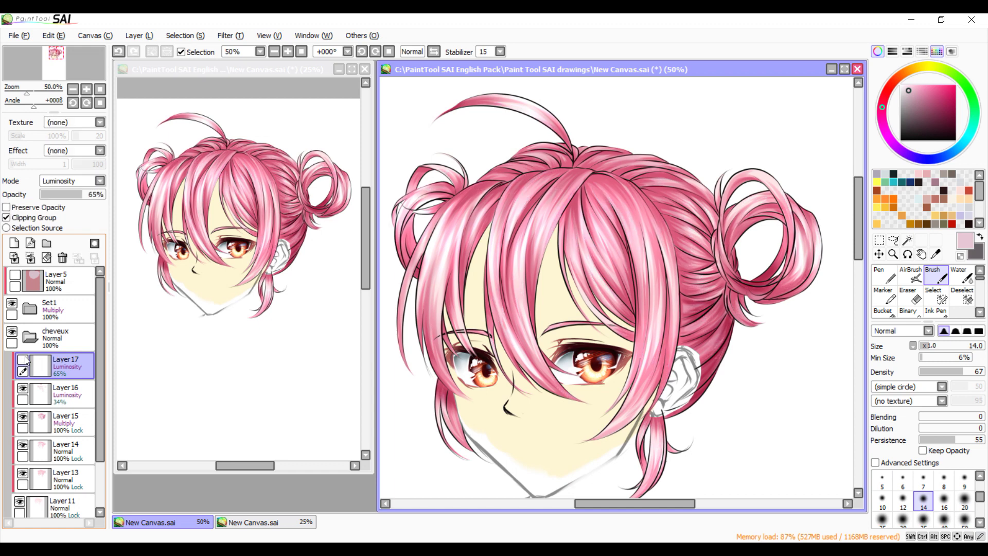
# Compare the hair with and without Layer16, and merge Layer17 down into Layer16
pyautogui.click(25, 389)
pyautogui.click(25, 390)
pyautogui.click(24, 390)
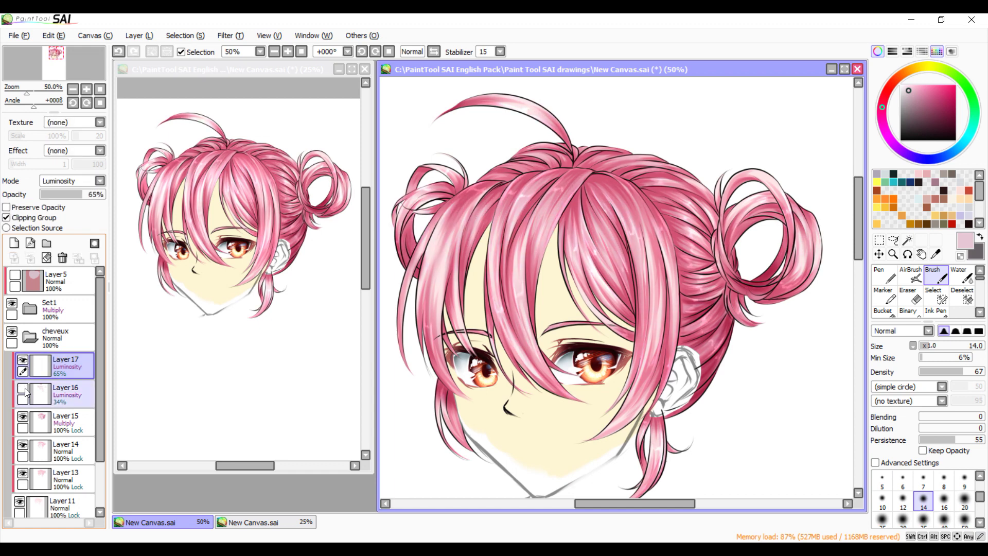
pyautogui.click(23, 390)
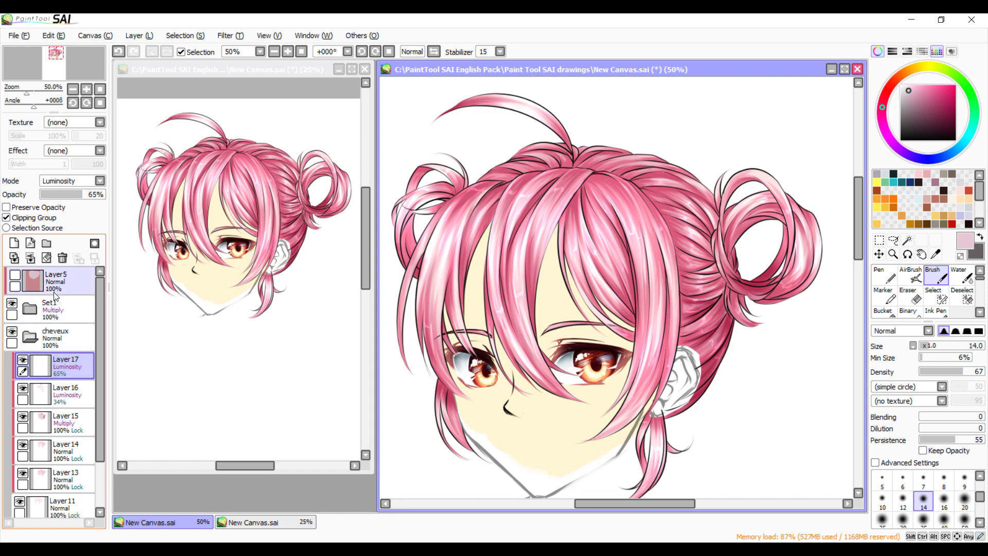
pyautogui.click(30, 257)
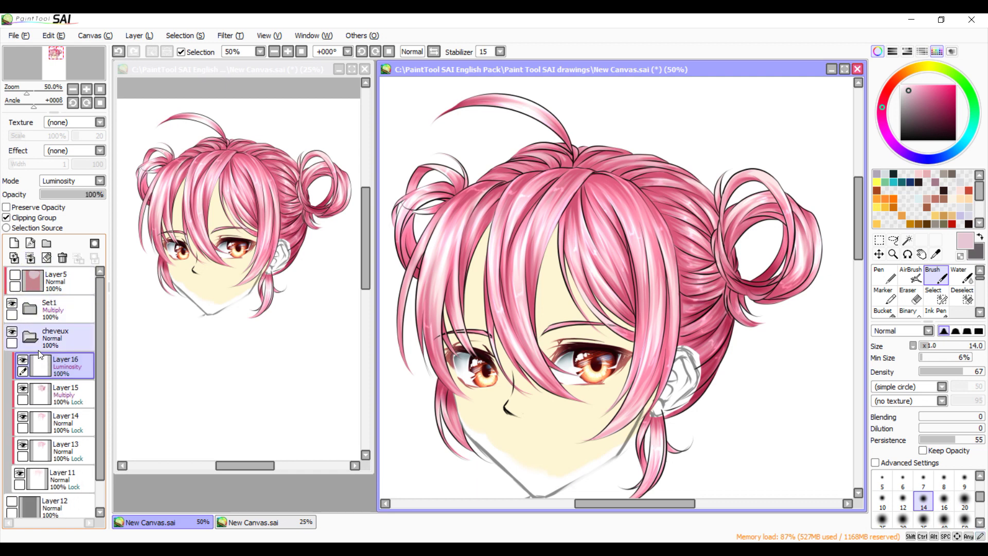
# Compare the hair with and without the merged Luminosity highlights and the Multiply shading of Layer15, leaving both layers visible
pyautogui.click(25, 361)
pyautogui.click(25, 360)
pyautogui.click(23, 389)
pyautogui.click(23, 390)
pyautogui.click(45, 399)
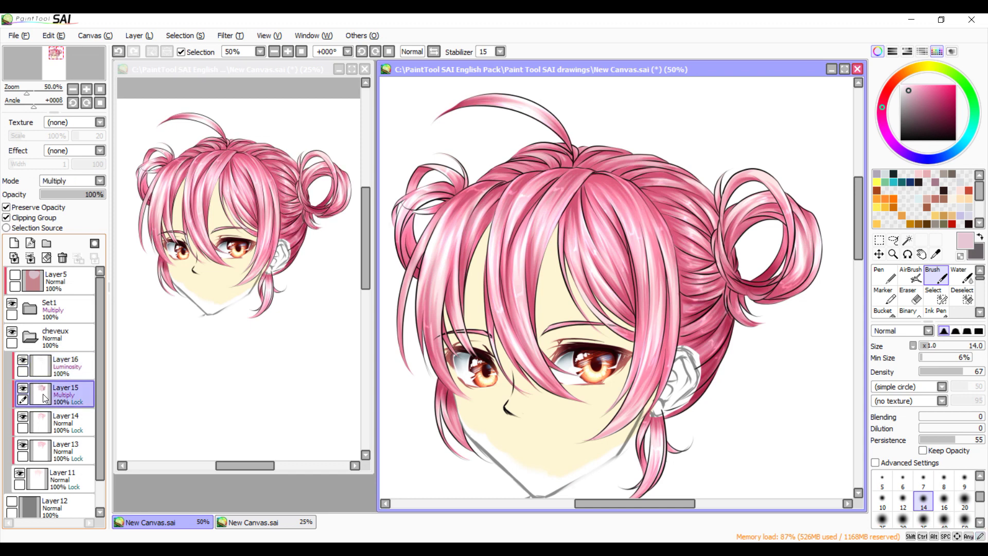
pyautogui.click(23, 389)
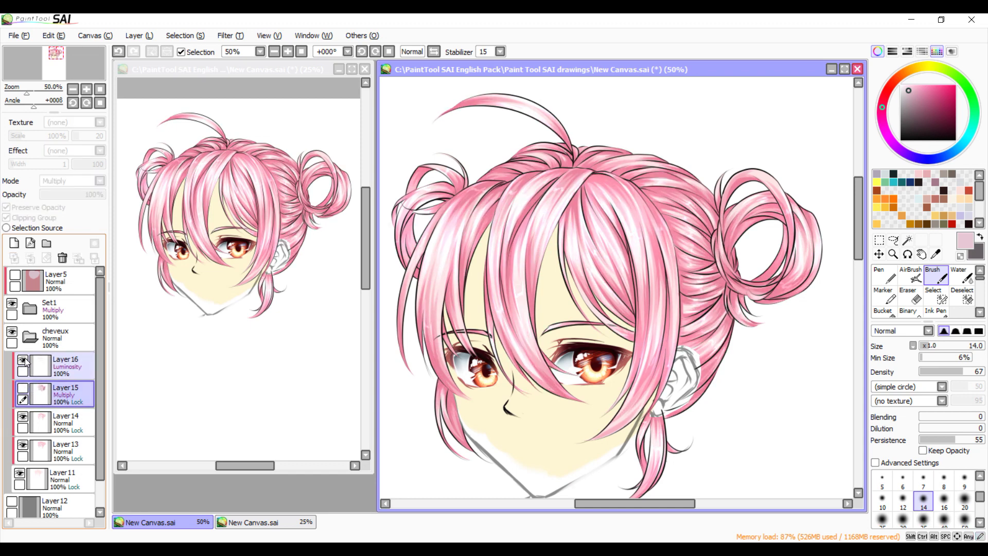
pyautogui.click(23, 360)
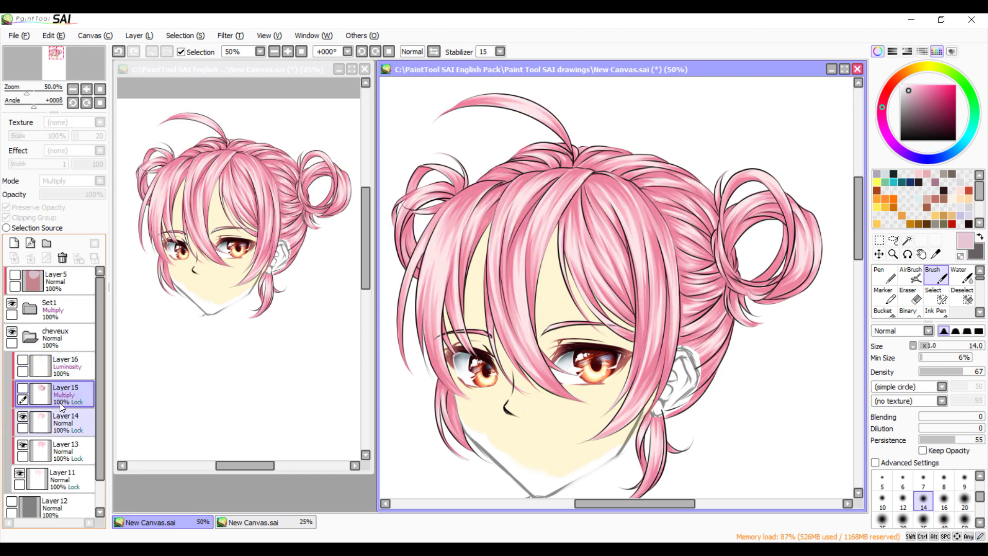
pyautogui.click(24, 389)
pyautogui.click(23, 360)
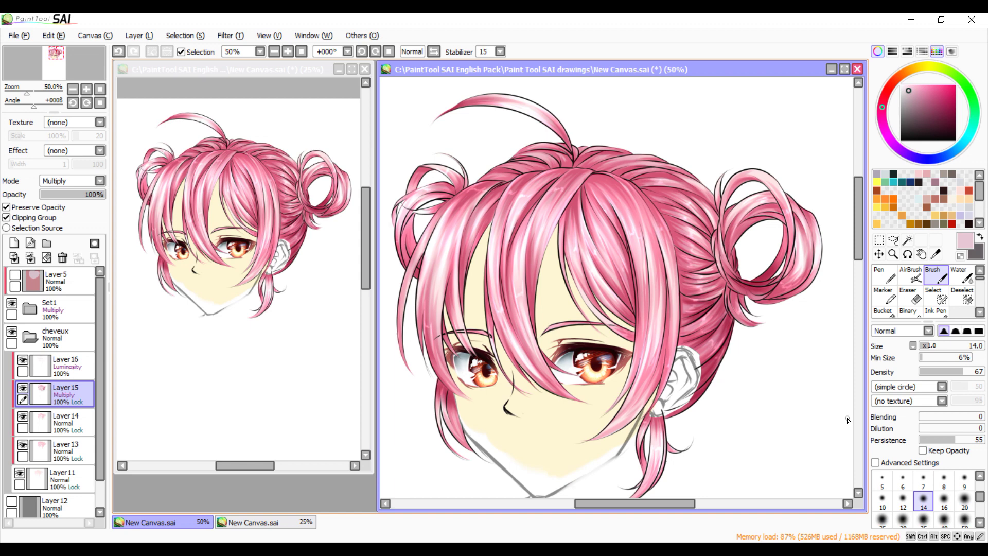
# Sample the dark pink from the large bun as the drawing colour and return to the Brush
pyautogui.moveTo(923, 96); pyautogui.dragTo(924, 92)
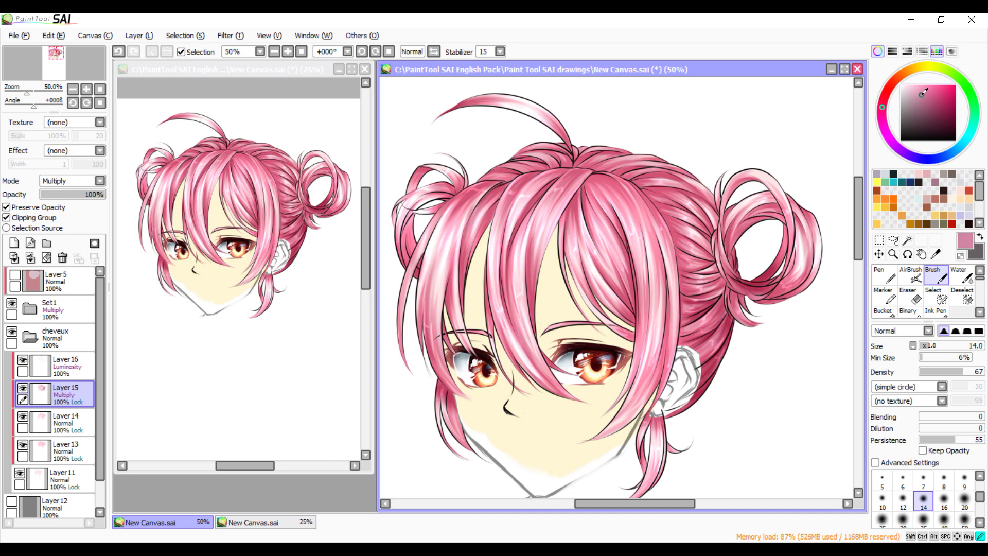
pyautogui.click(936, 254)
pyautogui.click(767, 273)
pyautogui.click(942, 278)
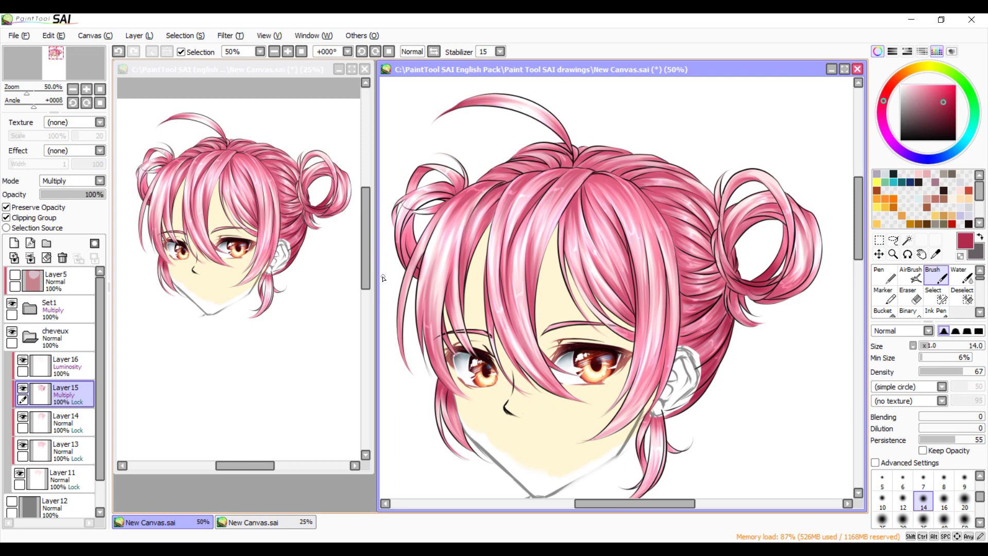
# Collapse the cheveux folder and create a new layer above Layer5
pyautogui.click(30, 337)
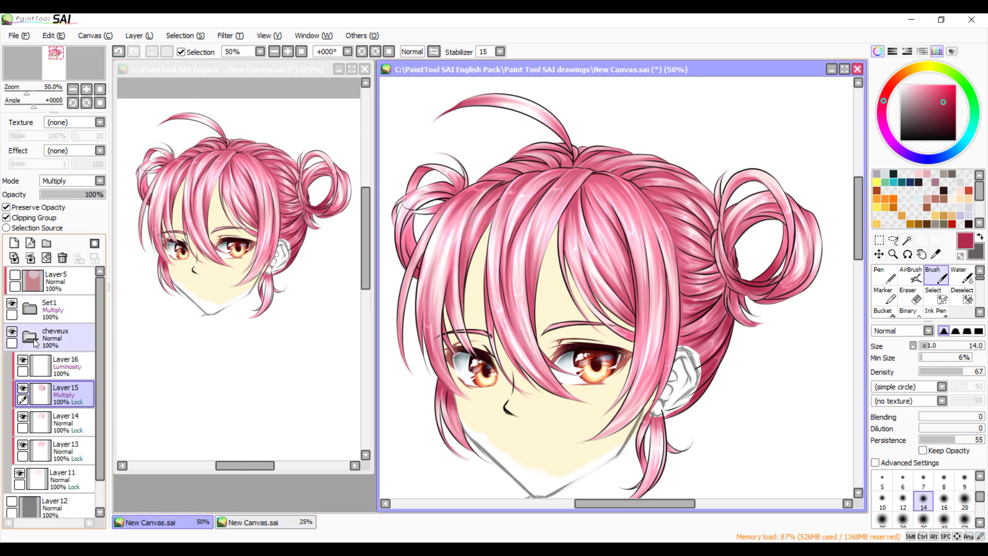
pyautogui.click(45, 310)
pyautogui.click(53, 305)
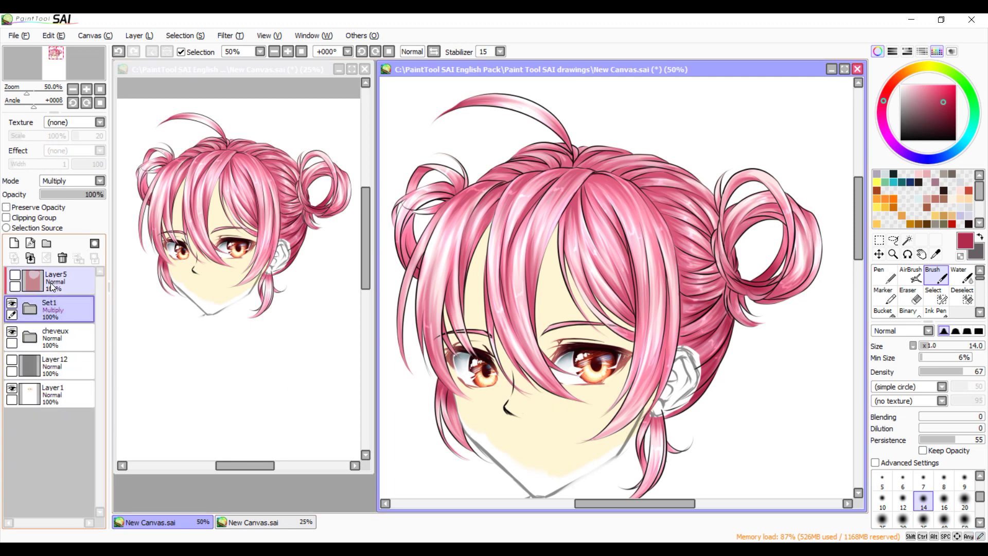
pyautogui.click(52, 280)
pyautogui.click(14, 243)
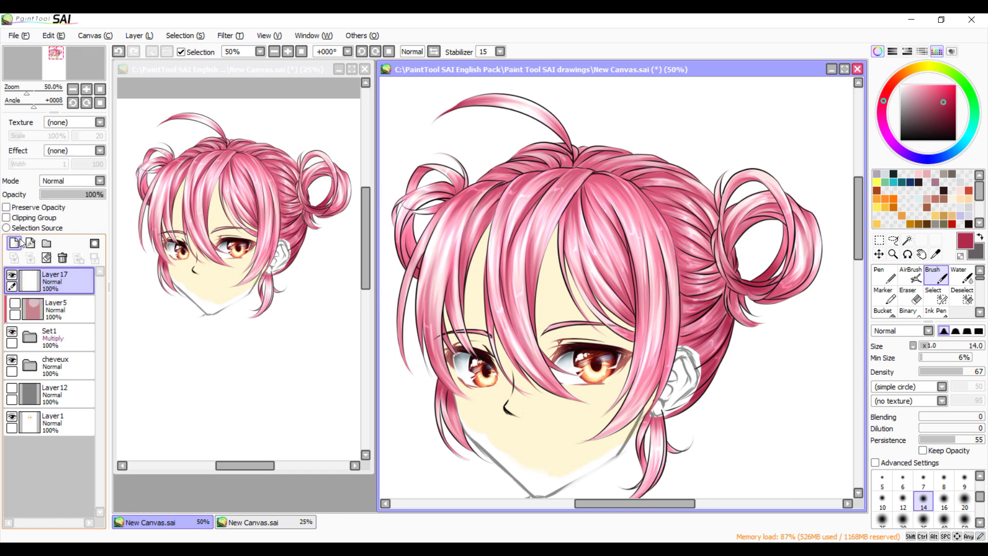
# Set the Brush to size 16, density 100 and a lighter pink, and draw a loose curved strand beside the ahoge
pyautogui.press(']')
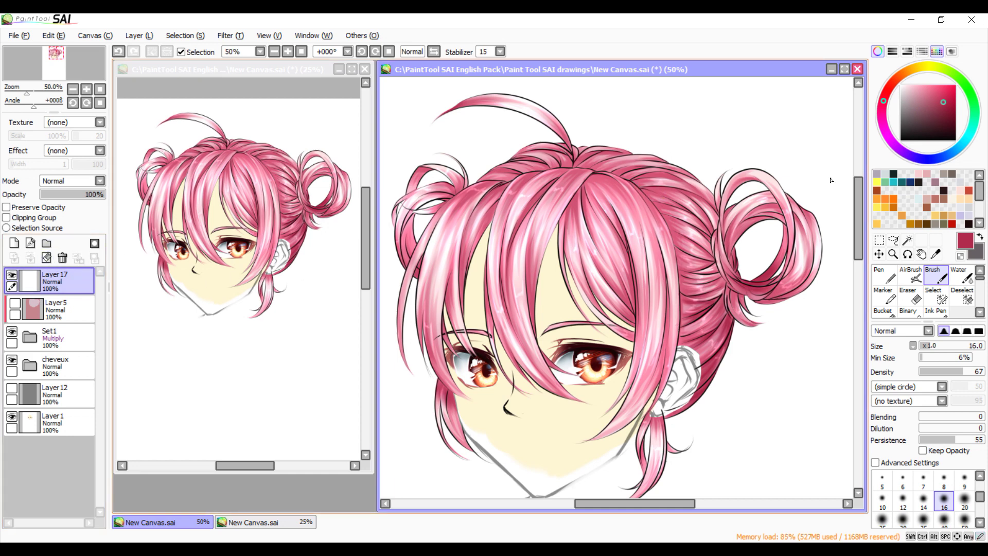
pyautogui.click(926, 87)
pyautogui.moveTo(964, 372); pyautogui.dragTo(984, 371)
pyautogui.moveTo(574, 163); pyautogui.dragTo(534, 90)
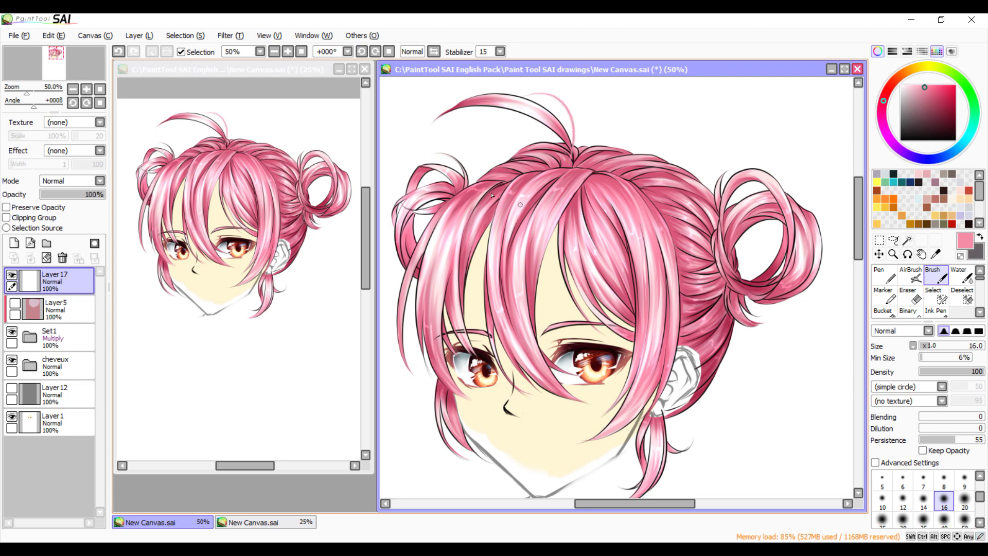
# Draw thin loose strands along the outer fringe below the small bun and one beside the nearby eye
pyautogui.moveTo(455, 182)
pyautogui.mouseDown()
pyautogui.moveTo(470, 155)
pyautogui.moveTo(405, 197)
pyautogui.moveTo(414, 238)
pyautogui.moveTo(389, 321)
pyautogui.mouseUp()
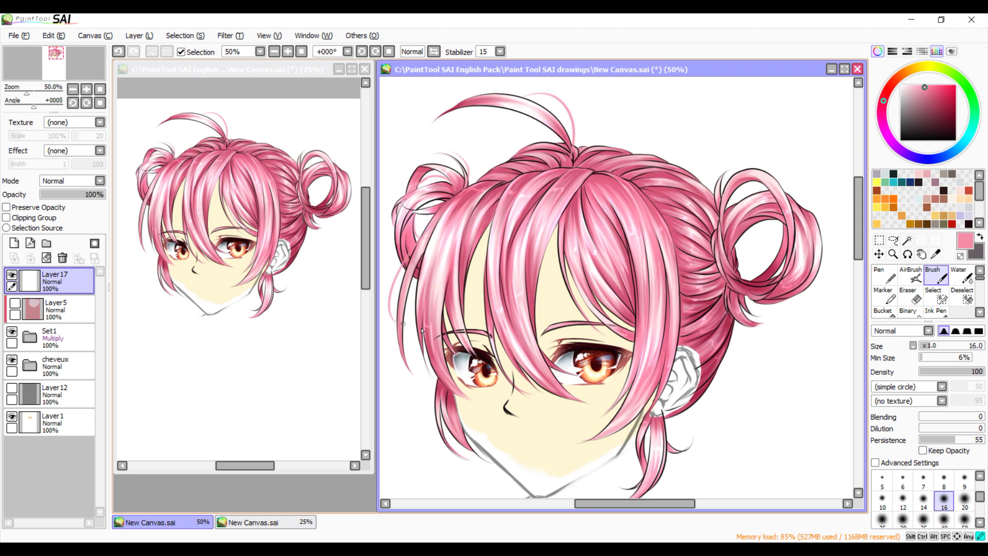
pyautogui.moveTo(418, 272); pyautogui.dragTo(410, 368)
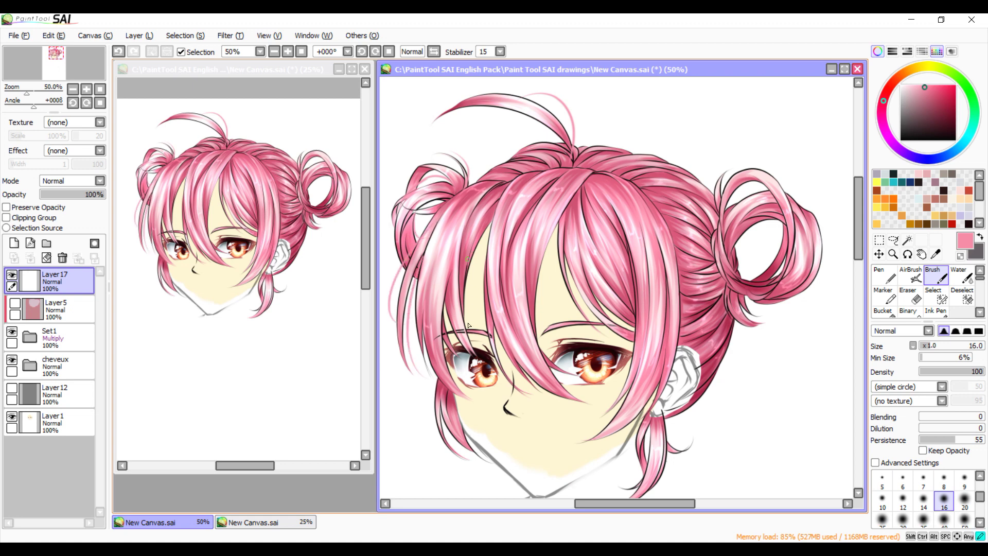
pyautogui.moveTo(498, 337); pyautogui.dragTo(524, 380)
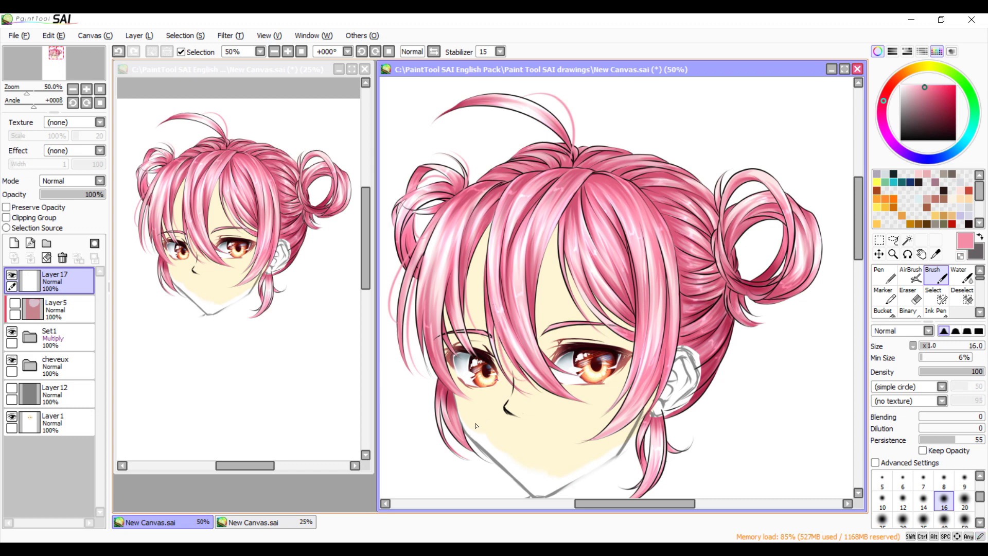
# Try loose strands beside the lower cheek lock and down the forehead gap in the fringe, and undo them
pyautogui.moveTo(438, 380); pyautogui.dragTo(420, 407)
pyautogui.moveTo(585, 504); pyautogui.dragTo(543, 468)
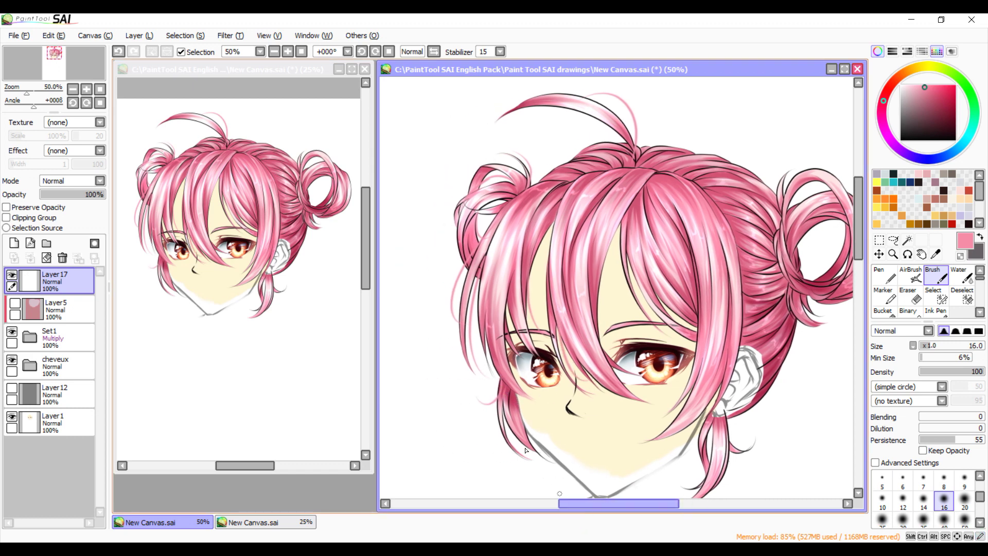
pyautogui.click(117, 52)
pyautogui.click(118, 52)
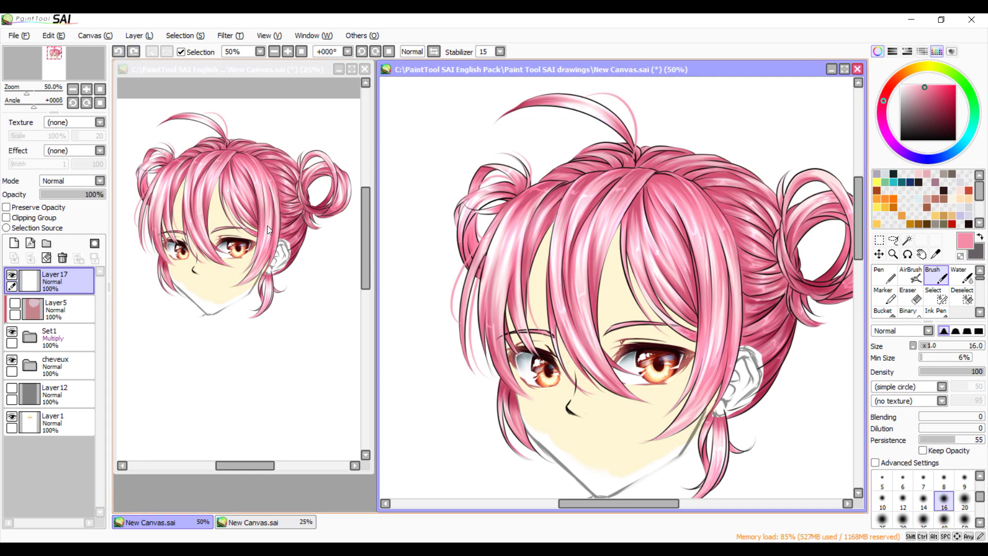
pyautogui.moveTo(625, 206); pyautogui.dragTo(601, 302)
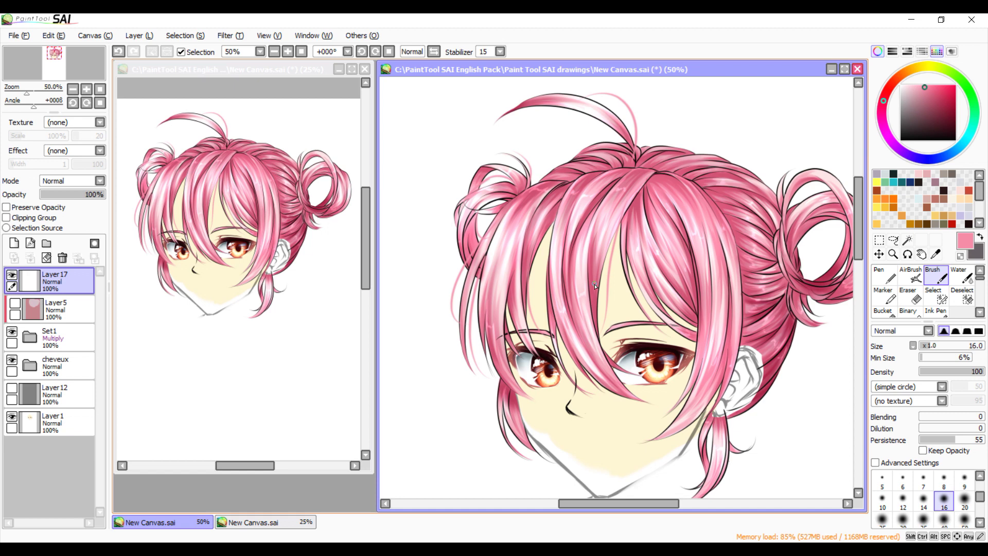
pyautogui.click(119, 53)
# Draw a loose fringe strand down over the larger eye and another beside the lower cheek lock
pyautogui.moveTo(691, 238); pyautogui.dragTo(658, 397)
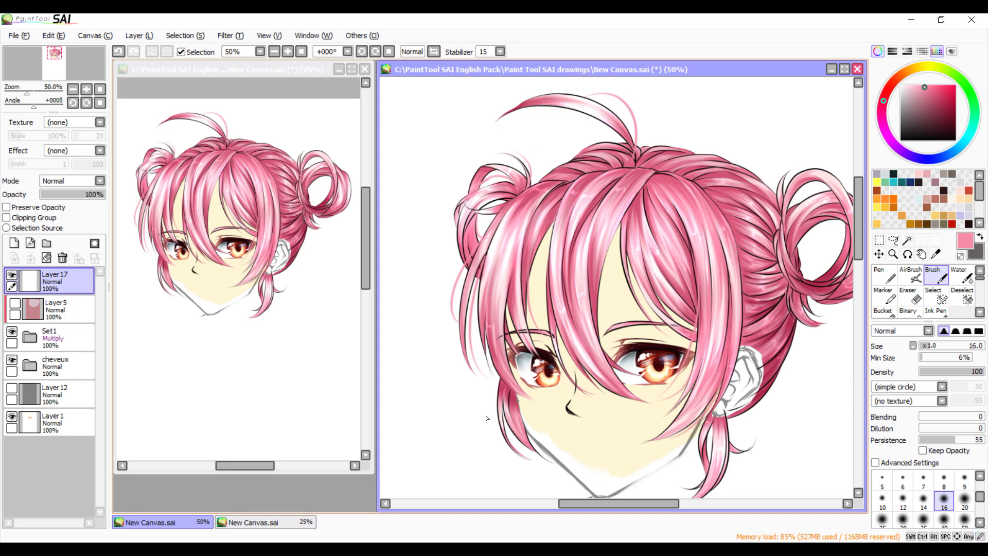
pyautogui.moveTo(499, 385); pyautogui.dragTo(489, 443)
# Try loose strands across the opening of the large bun and undo them
pyautogui.moveTo(628, 505); pyautogui.dragTo(657, 493)
pyautogui.moveTo(662, 226)
pyautogui.mouseDown()
pyautogui.moveTo(697, 200)
pyautogui.moveTo(710, 251)
pyautogui.mouseUp()
pyautogui.moveTo(688, 287)
pyautogui.mouseDown()
pyautogui.moveTo(700, 261)
pyautogui.moveTo(678, 242)
pyautogui.mouseUp()
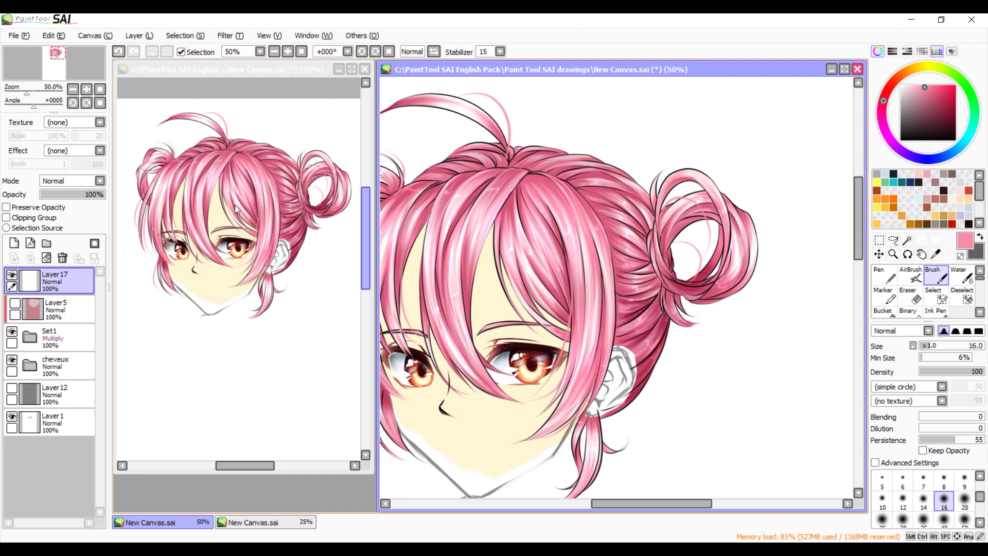
pyautogui.click(118, 52)
pyautogui.click(118, 52)
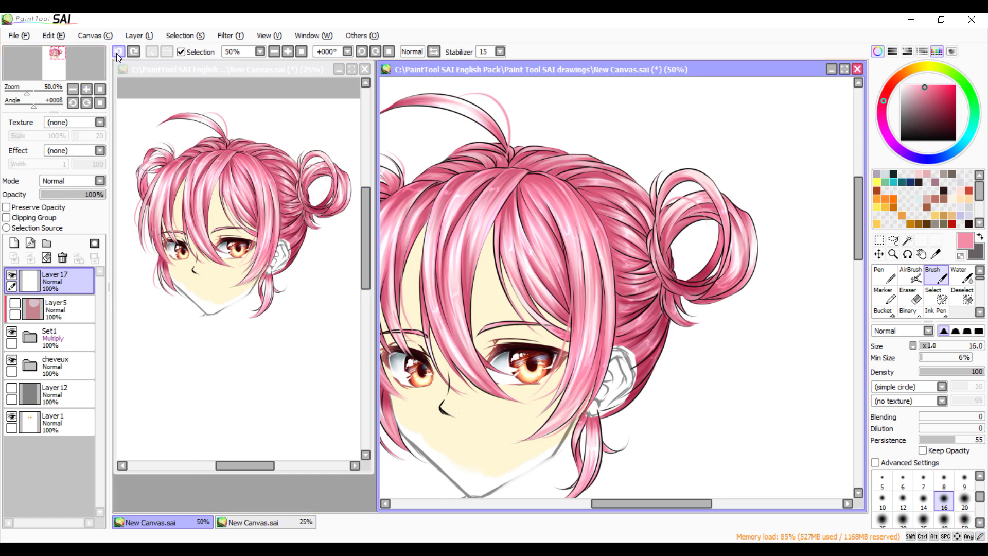
# Draw loose strands through the large bun's opening, around its loops and just below it
pyautogui.moveTo(700, 208); pyautogui.dragTo(673, 281)
pyautogui.moveTo(737, 260); pyautogui.dragTo(724, 194)
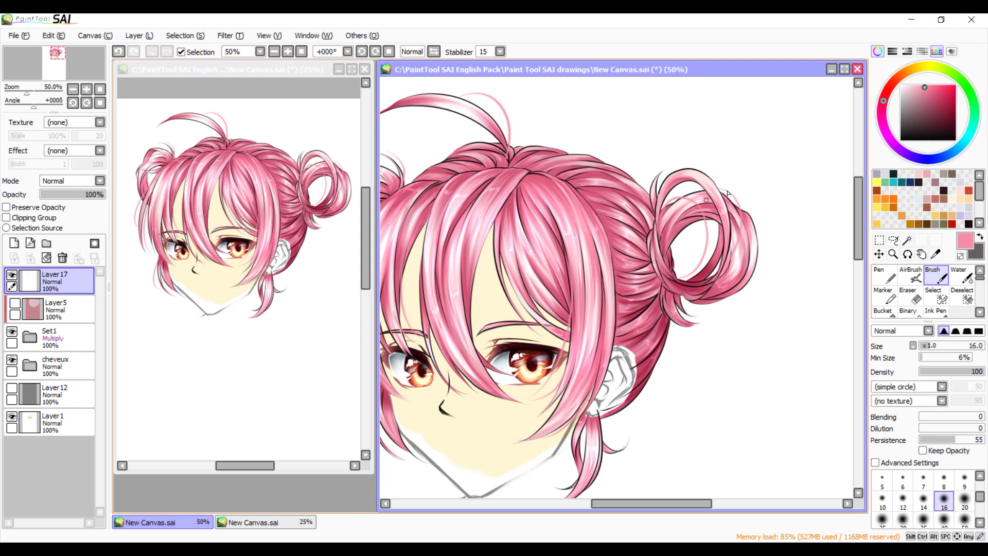
pyautogui.moveTo(720, 297)
pyautogui.mouseDown()
pyautogui.moveTo(769, 262)
pyautogui.moveTo(759, 235)
pyautogui.mouseUp()
pyautogui.moveTo(676, 296); pyautogui.dragTo(670, 334)
# Draw loose strands at the nape, along the small ponytail and over the crown, undoing the second nape stroke
pyautogui.moveTo(619, 410); pyautogui.dragTo(660, 380)
pyautogui.moveTo(663, 343)
pyautogui.mouseDown()
pyautogui.moveTo(662, 370)
pyautogui.moveTo(635, 390)
pyautogui.mouseUp()
pyautogui.hotkey('ctrl', 'z')
pyautogui.moveTo(603, 428); pyautogui.dragTo(587, 489)
pyautogui.moveTo(512, 157); pyautogui.dragTo(562, 146)
pyautogui.moveTo(601, 171); pyautogui.dragTo(649, 188)
# Show and hide the clipped Layer5 to check how coloured line art looks with the hair
pyautogui.moveTo(652, 503); pyautogui.dragTo(615, 503)
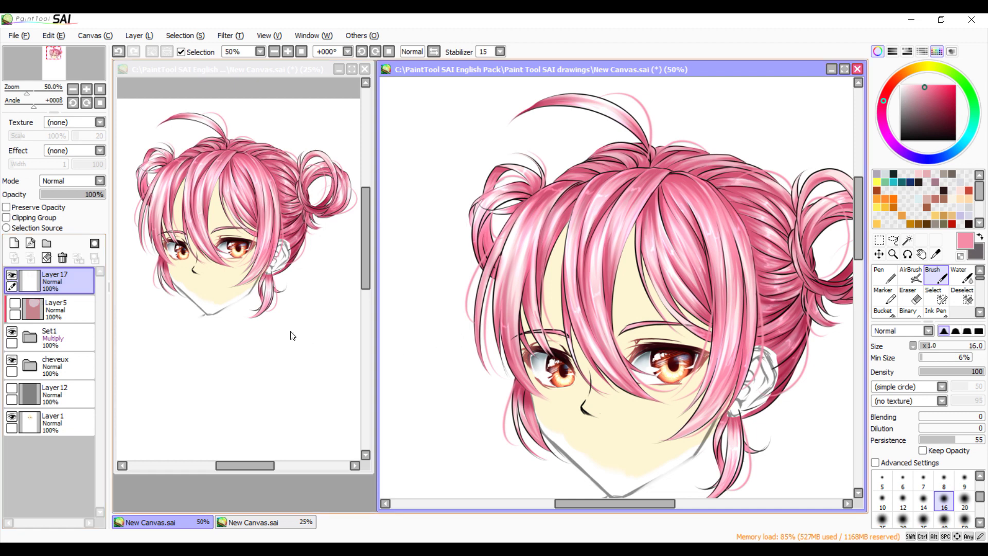
pyautogui.click(15, 304)
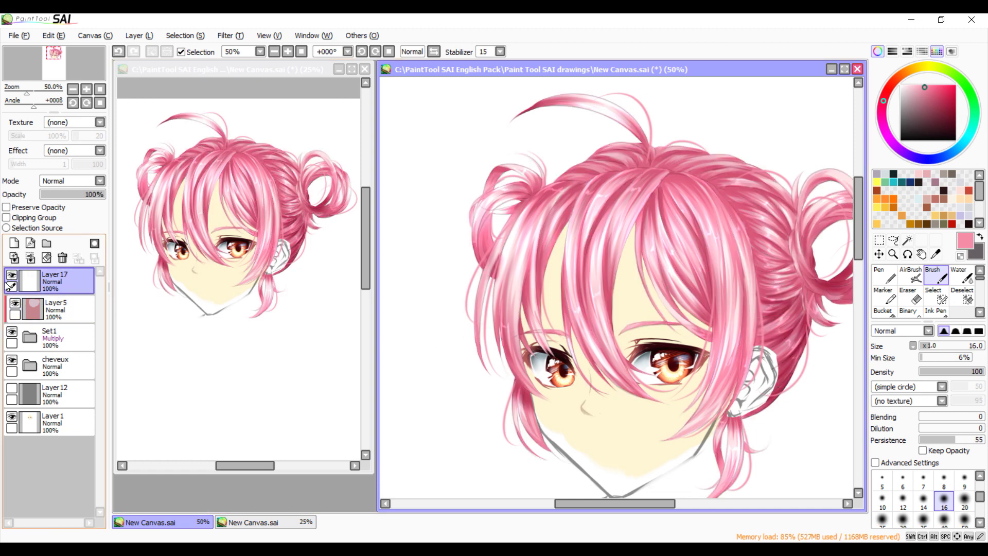
pyautogui.click(34, 308)
pyautogui.click(15, 304)
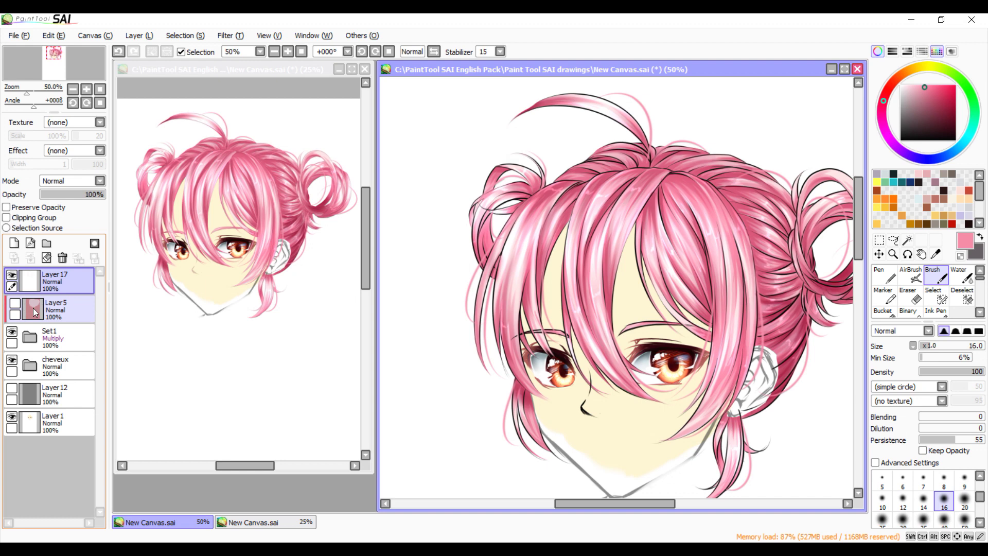
# Pick a darker muted pink, delete Layer5 and create a new layer above the Set1 folder
pyautogui.click(925, 102)
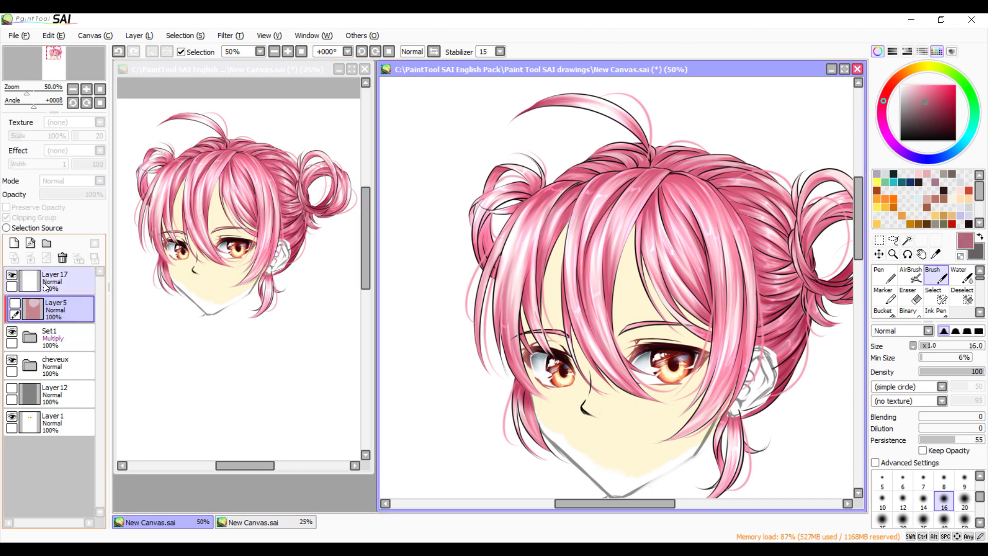
pyautogui.click(62, 258)
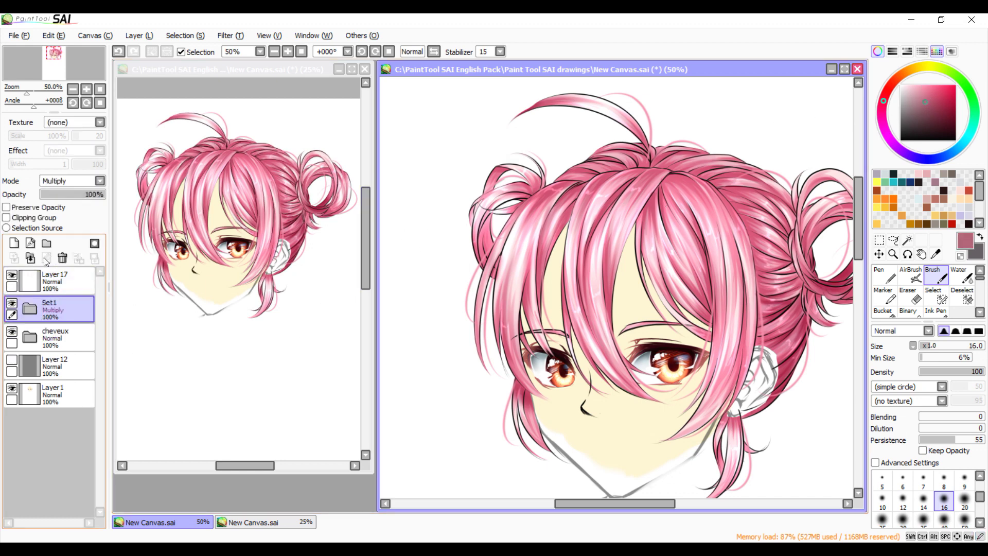
pyautogui.click(14, 243)
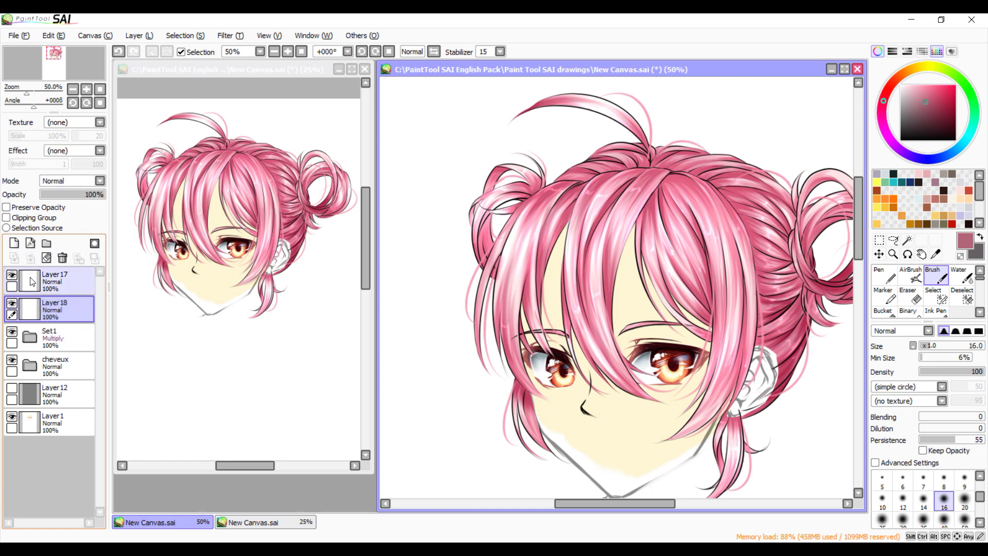
# Clip Layer18 to the Set1 folder and paint over the hair's line art with muted pink using a 500-size Pen
pyautogui.click(10, 219)
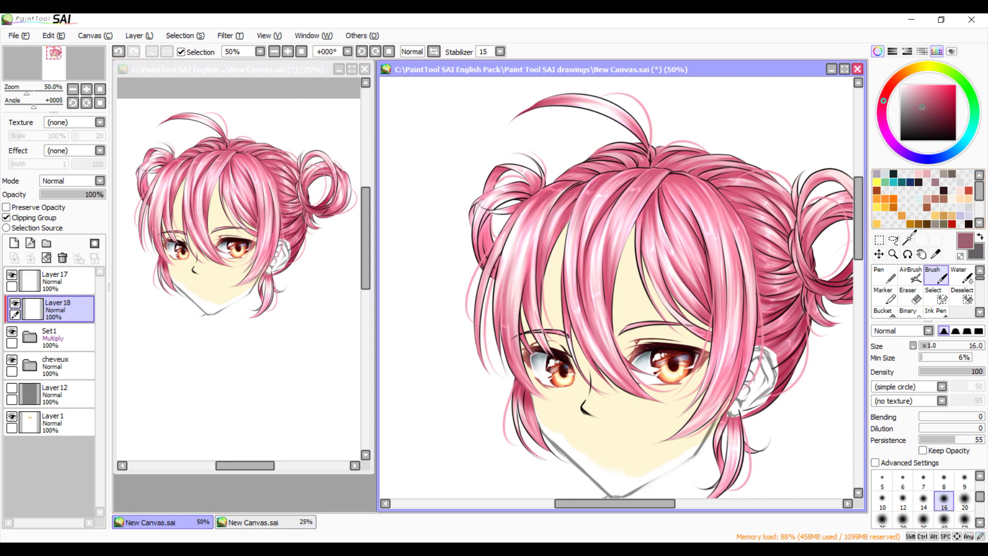
pyautogui.click(885, 275)
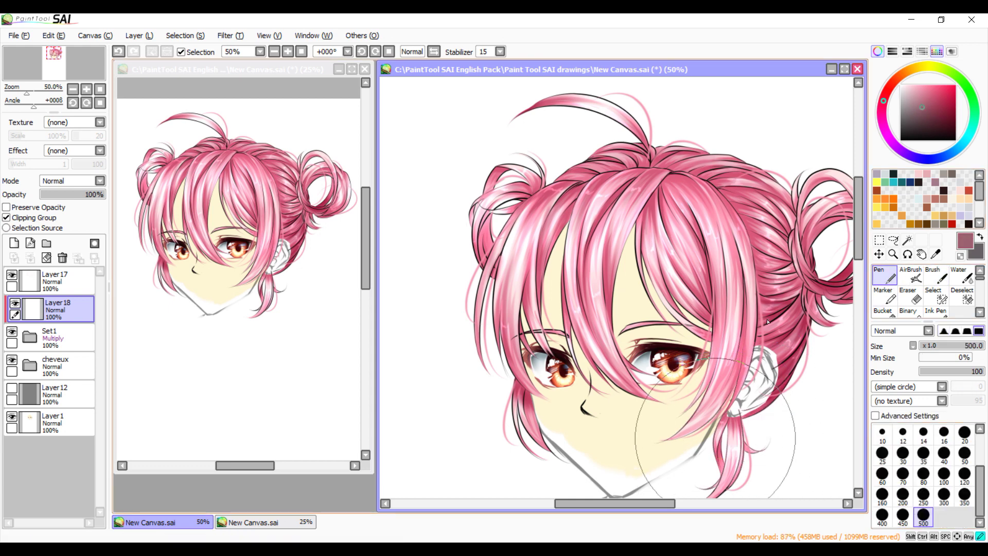
pyautogui.moveTo(662, 181)
pyautogui.mouseDown()
pyautogui.moveTo(541, 417)
pyautogui.moveTo(680, 119)
pyautogui.moveTo(842, 215)
pyautogui.moveTo(837, 288)
pyautogui.mouseUp()
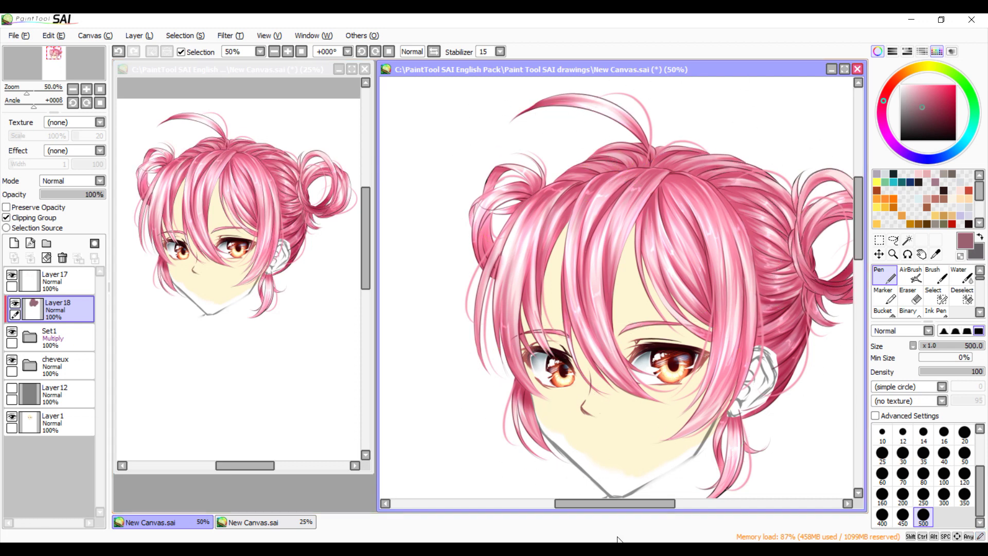
pyautogui.click(932, 104)
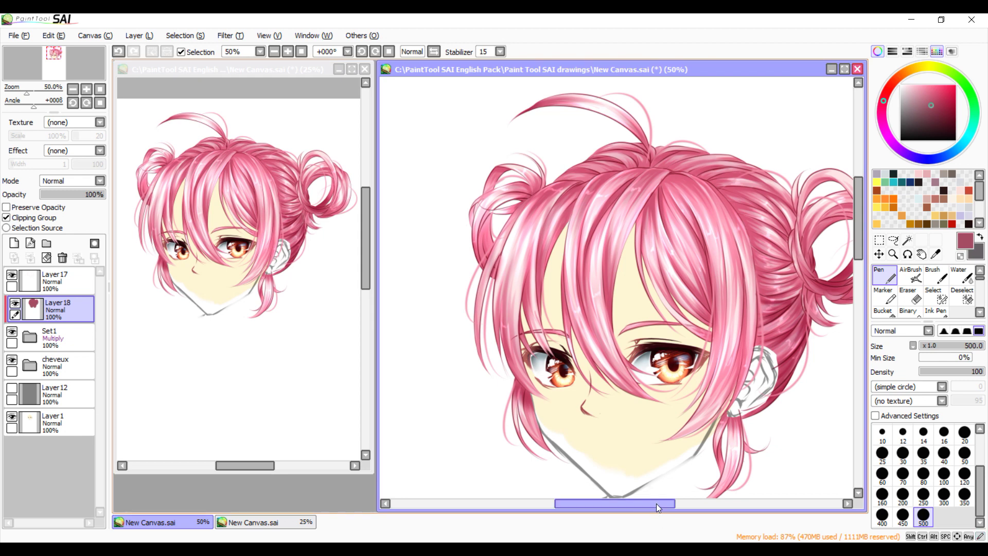
pyautogui.moveTo(656, 503); pyautogui.dragTo(668, 504)
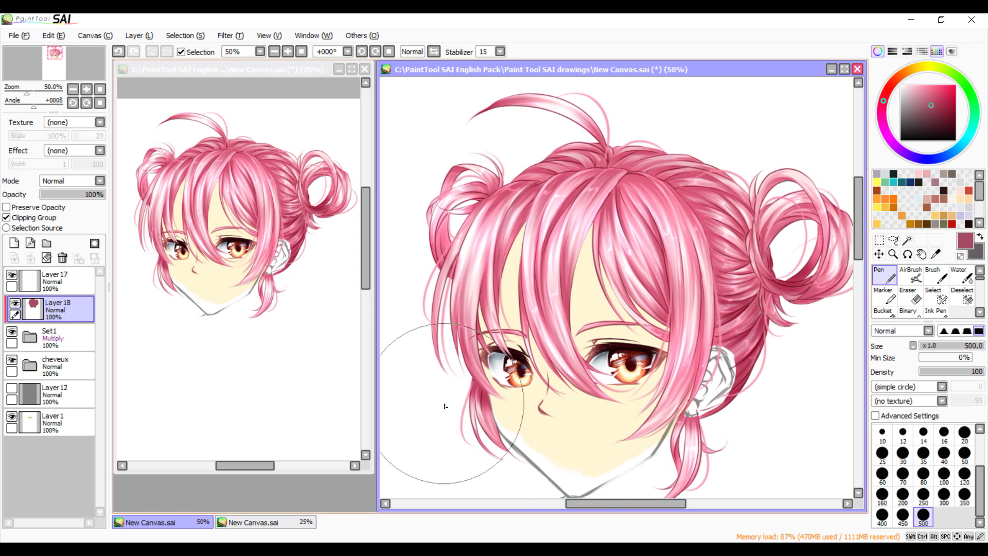
# Preserve Layer17's opacity, sample a dark pink from the large bun and tint its loose strands with the AirBrush at size 14
pyautogui.click(25, 281)
pyautogui.click(10, 207)
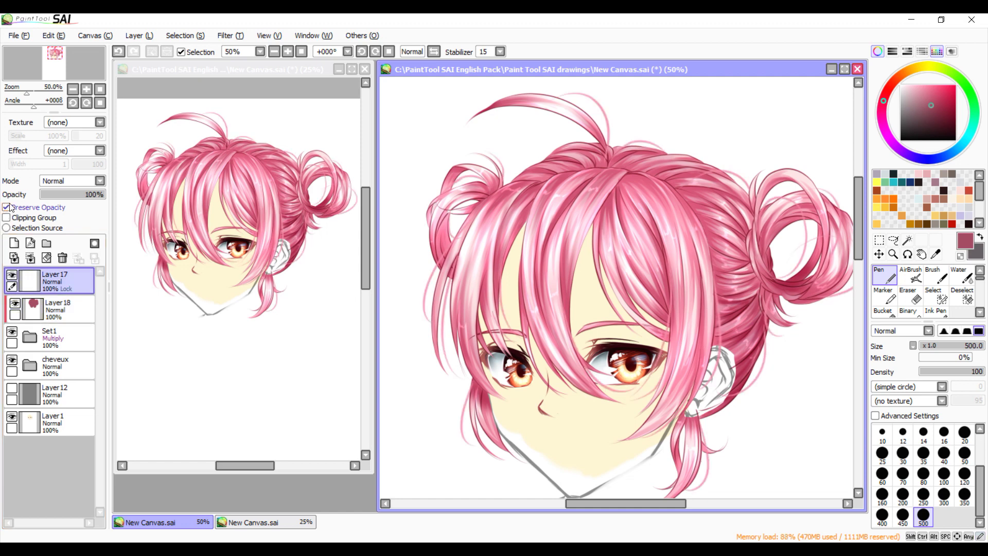
pyautogui.click(936, 105)
pyautogui.click(936, 254)
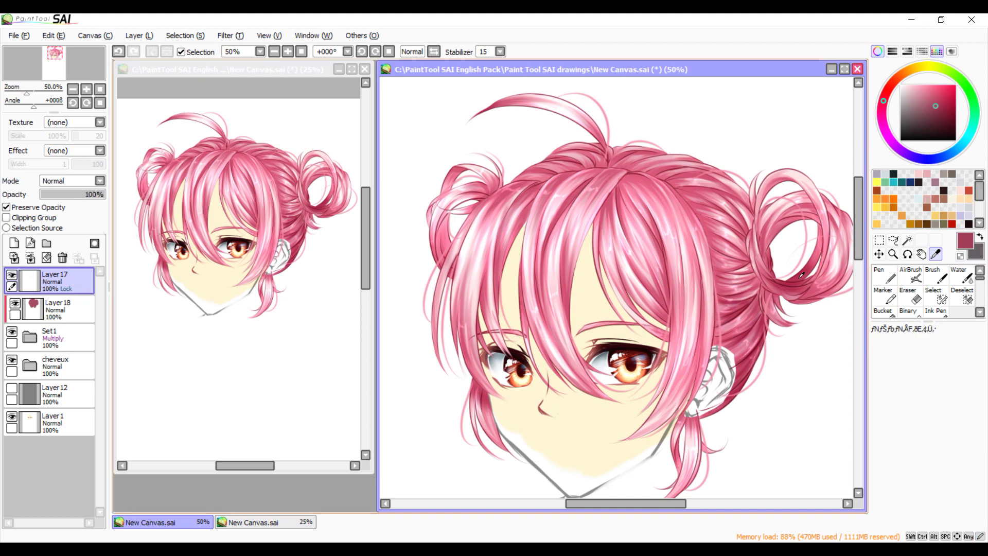
pyautogui.keyDown('alt'); pyautogui.click(802, 275); pyautogui.keyUp('alt')
pyautogui.click(911, 277)
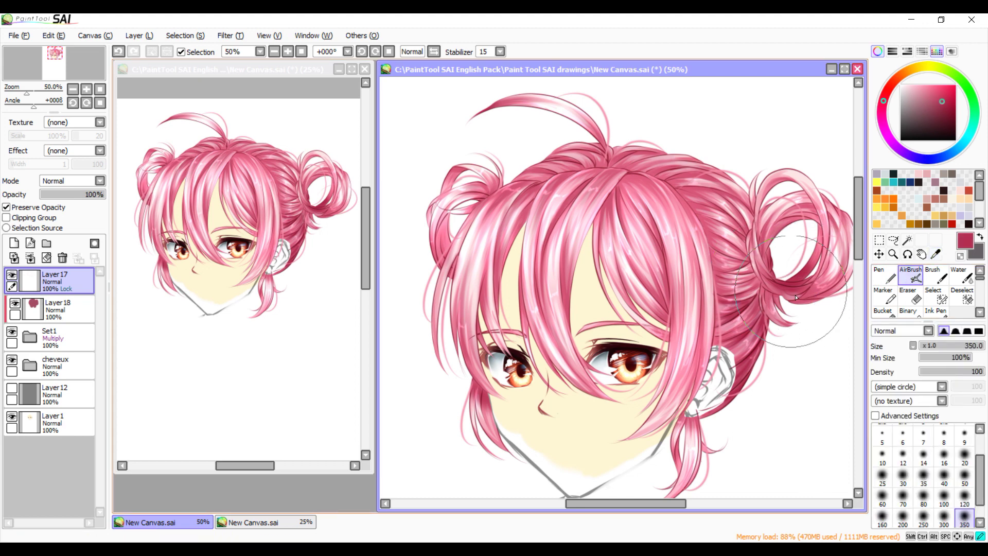
pyautogui.click(924, 456)
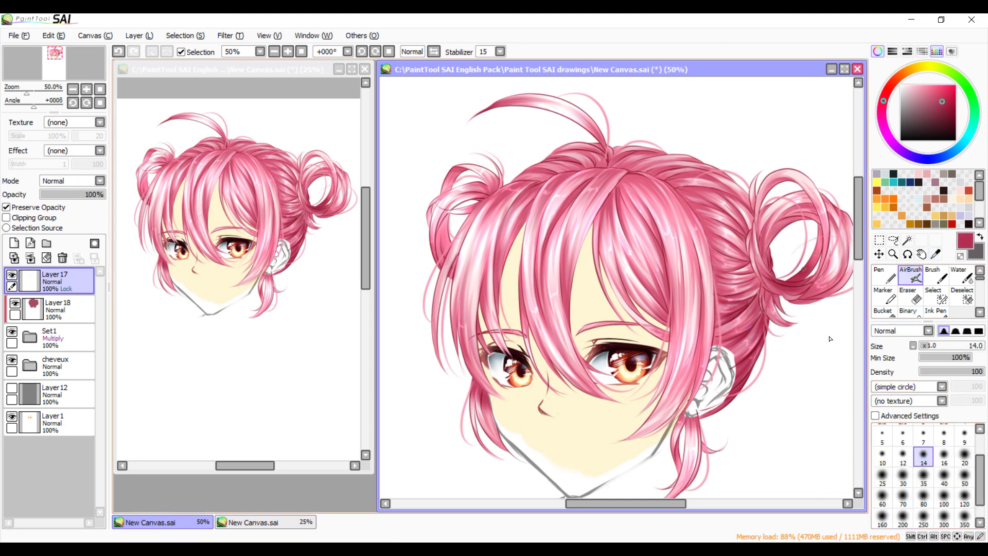
# Set the AirBrush to size 70 with light pink for the loose strands, and maximise the canvas to view the whole head
pyautogui.click(903, 497)
pyautogui.click(919, 86)
pyautogui.moveTo(711, 490); pyautogui.dragTo(632, 363)
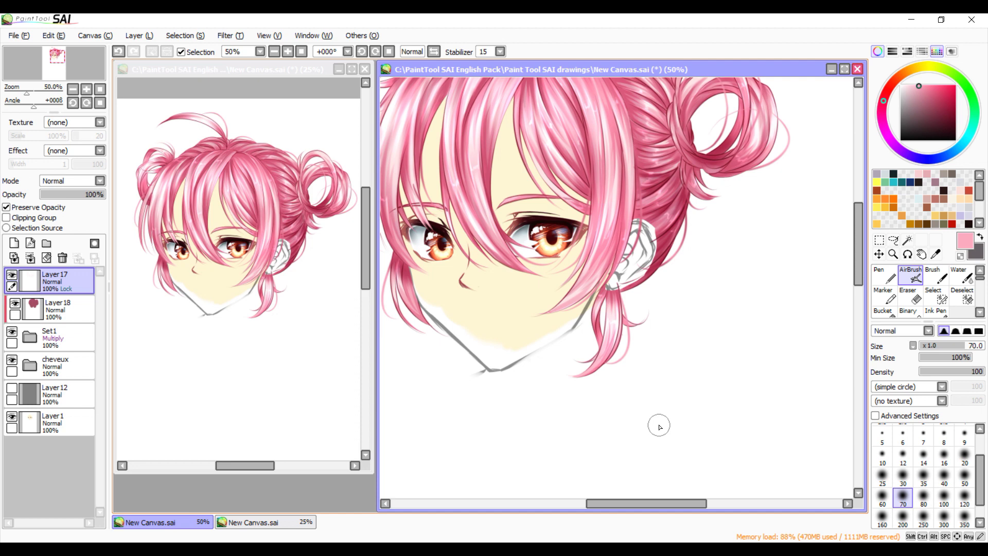
pyautogui.moveTo(861, 249); pyautogui.dragTo(860, 227)
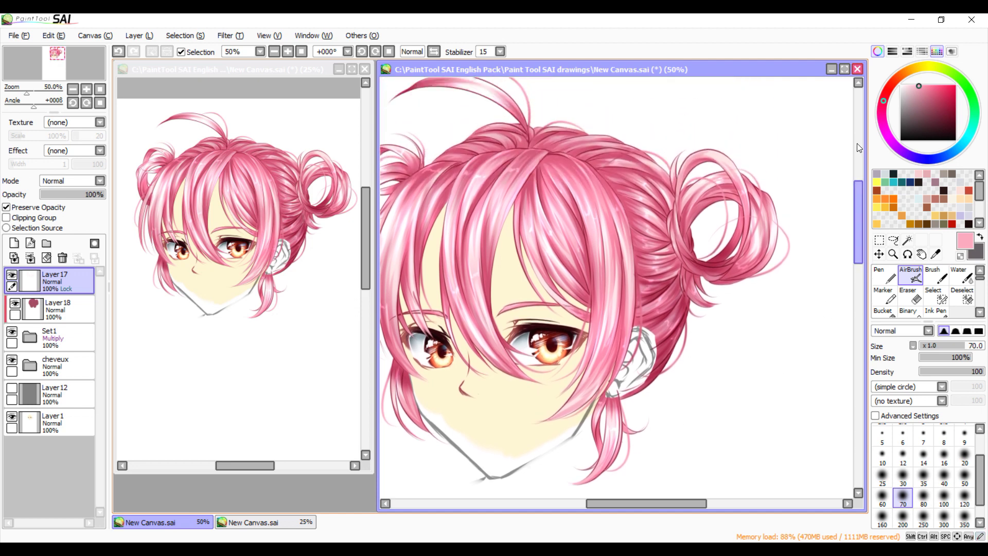
pyautogui.click(845, 69)
pyautogui.moveTo(498, 505); pyautogui.dragTo(471, 504)
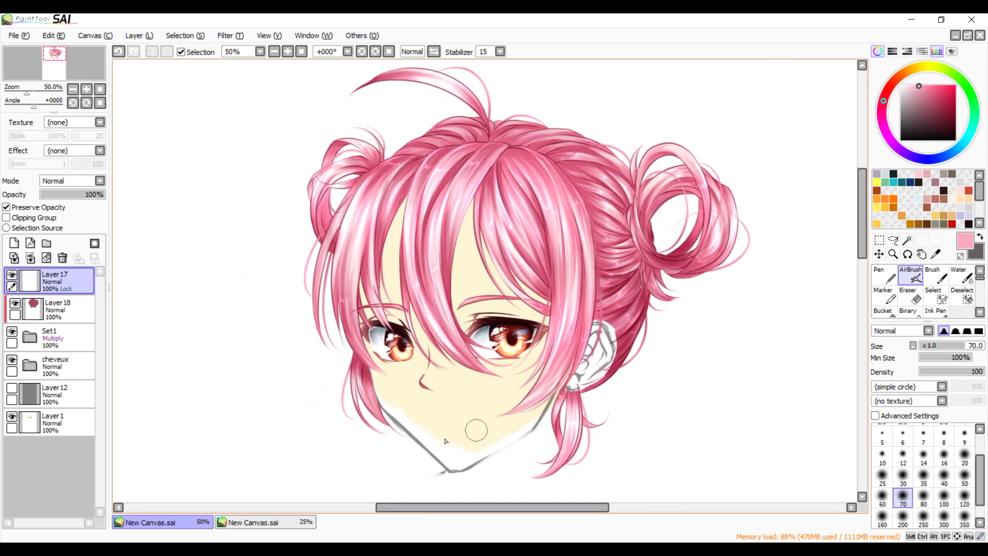
# Create a new layer folder above Layer18 and move Layer18 and the Set1 folder into it
pyautogui.click(63, 339)
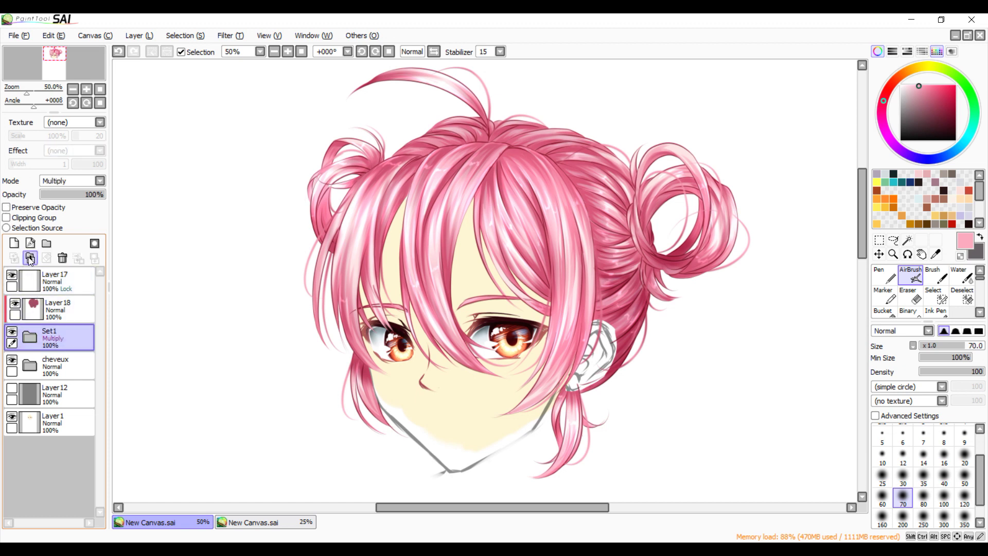
pyautogui.click(49, 313)
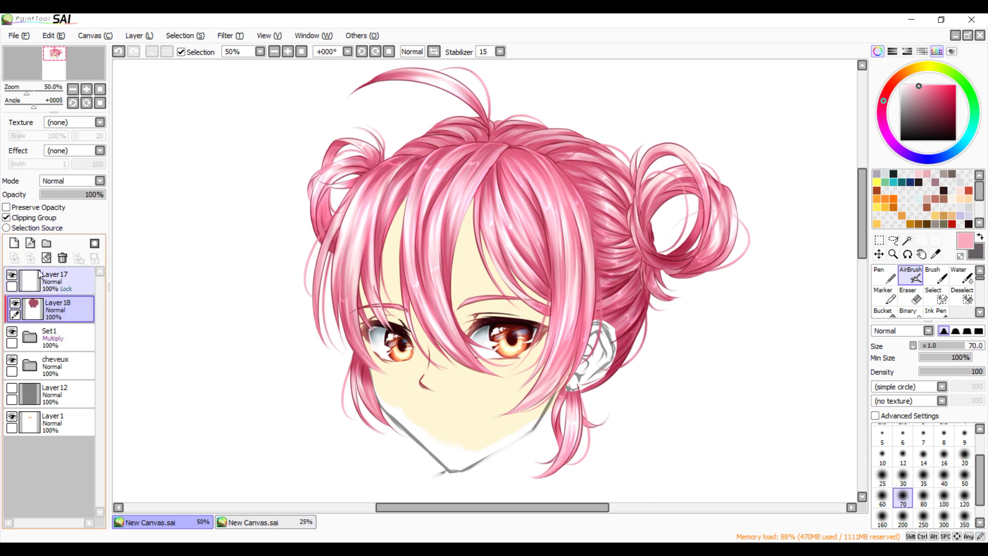
pyautogui.click(46, 243)
pyautogui.moveTo(54, 337); pyautogui.dragTo(54, 314)
pyautogui.moveTo(56, 366); pyautogui.dragTo(58, 344)
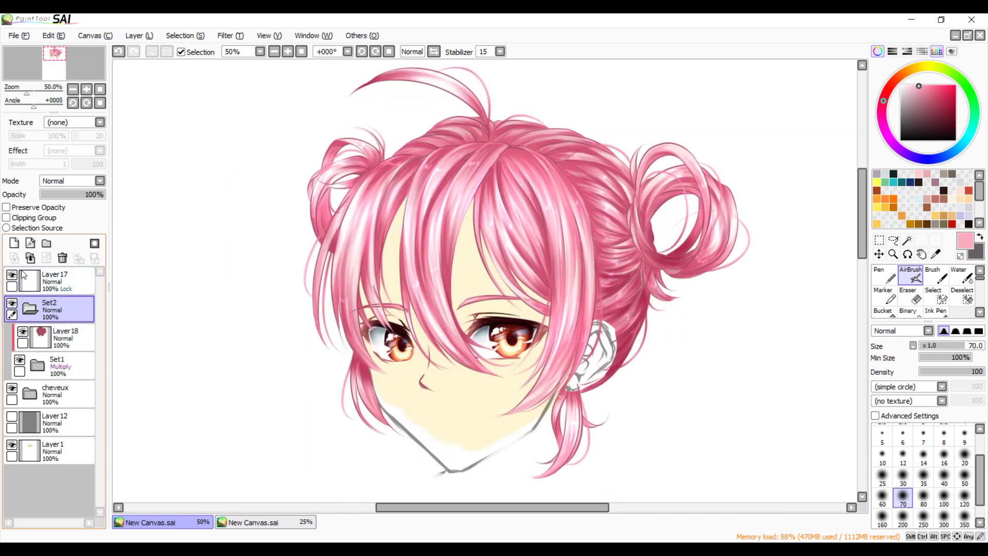
pyautogui.click(26, 309)
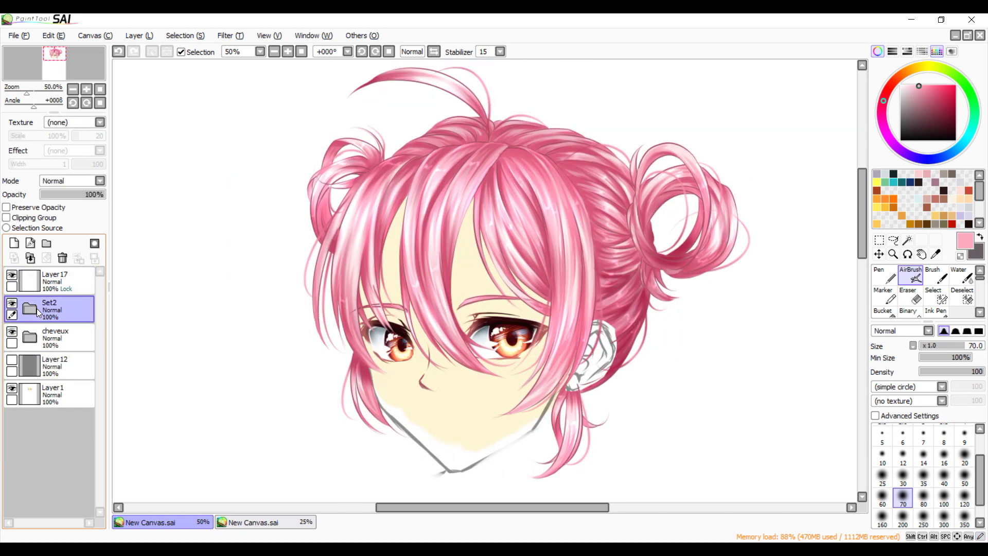
pyautogui.click(35, 312)
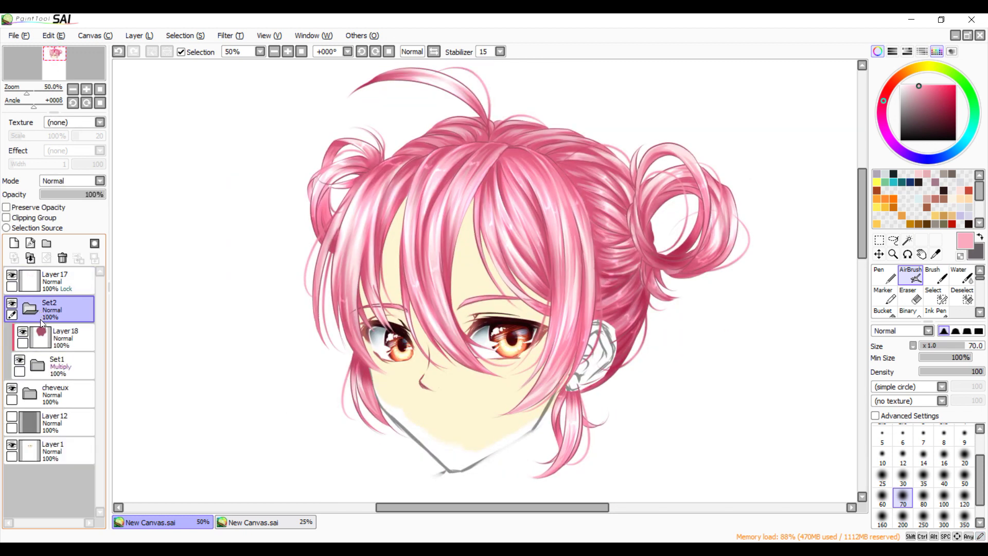
# Hide and show Layer18 to compare the line art with and without its pink colouring
pyautogui.click(57, 341)
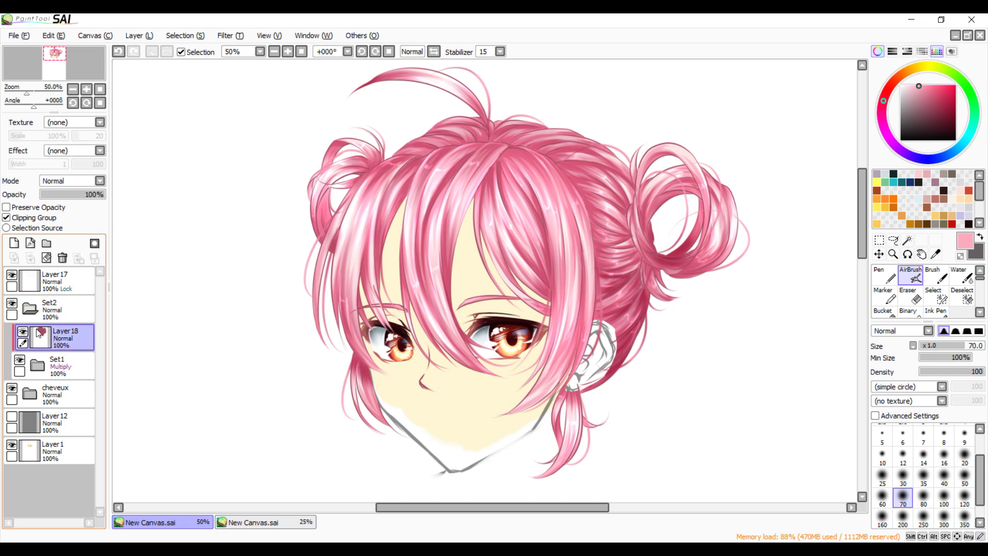
pyautogui.click(24, 331)
pyautogui.click(23, 330)
pyautogui.click(23, 331)
pyautogui.click(23, 331)
# Move the cheveux folder into the Set2 folder below Set1 and collapse Set2
pyautogui.moveTo(54, 396); pyautogui.dragTo(56, 382)
pyautogui.moveTo(57, 378); pyautogui.dragTo(57, 376)
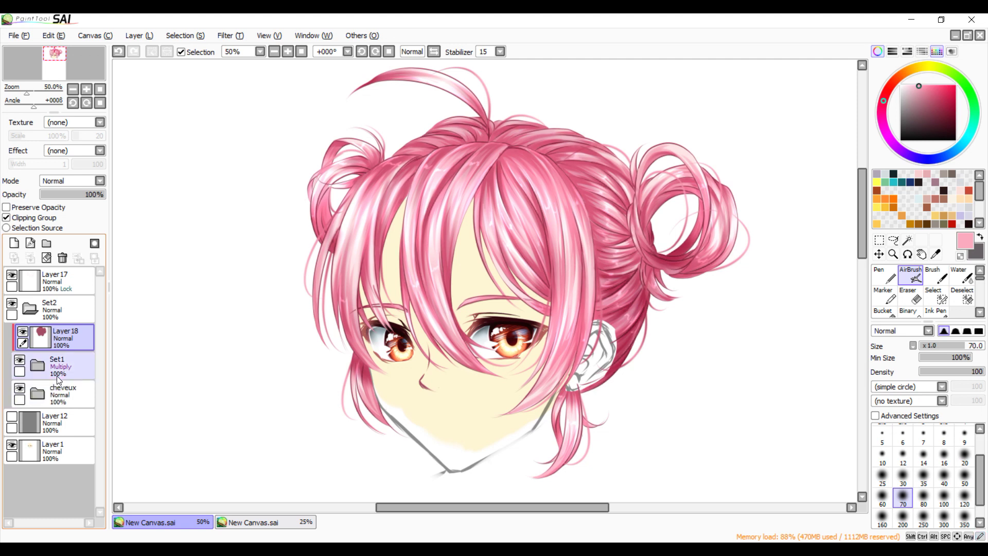
pyautogui.click(36, 307)
pyautogui.click(50, 315)
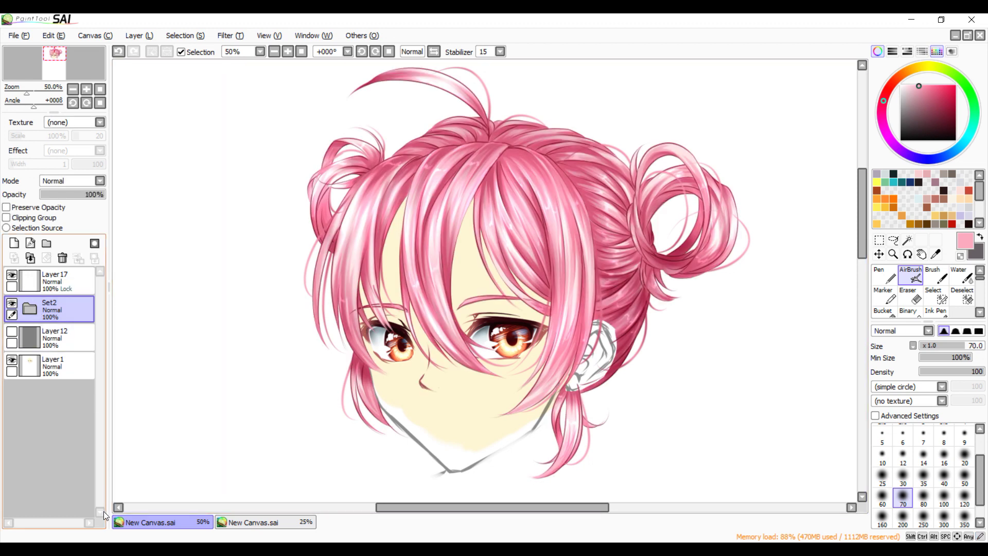
# Try to merge the Luminosity Layer16 in the cheveux folder down into Layer15, and undo the merge
pyautogui.click(30, 309)
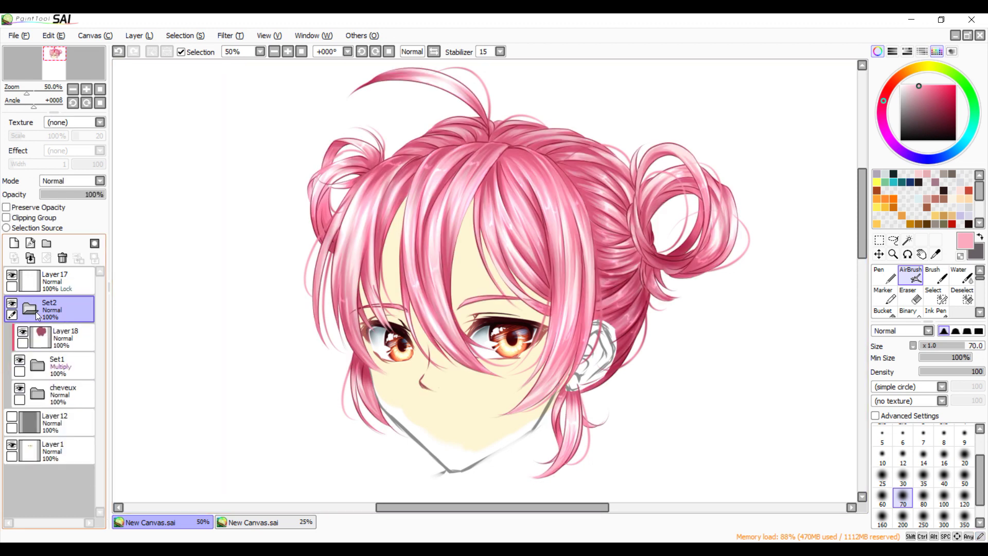
pyautogui.click(41, 360)
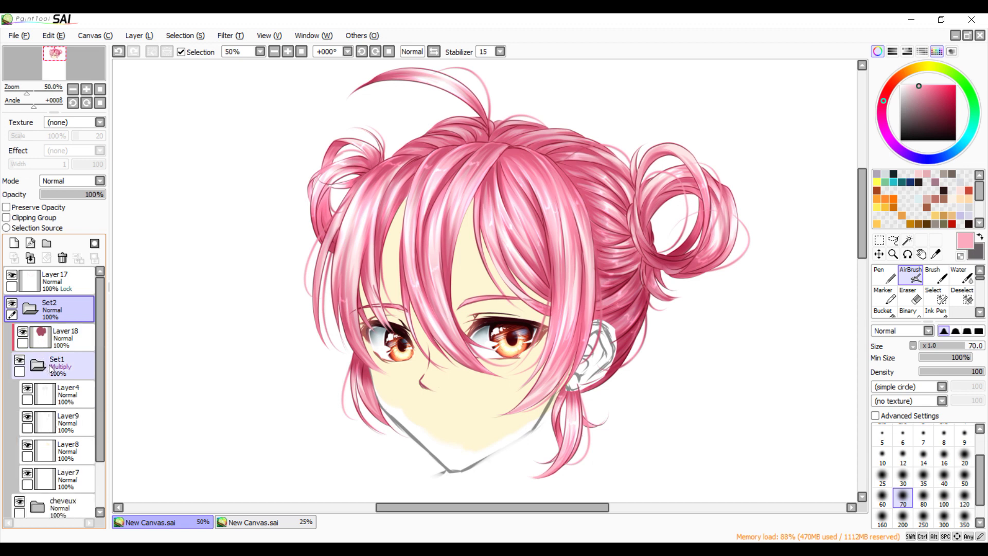
pyautogui.moveTo(97, 351); pyautogui.dragTo(106, 416)
pyautogui.click(39, 446)
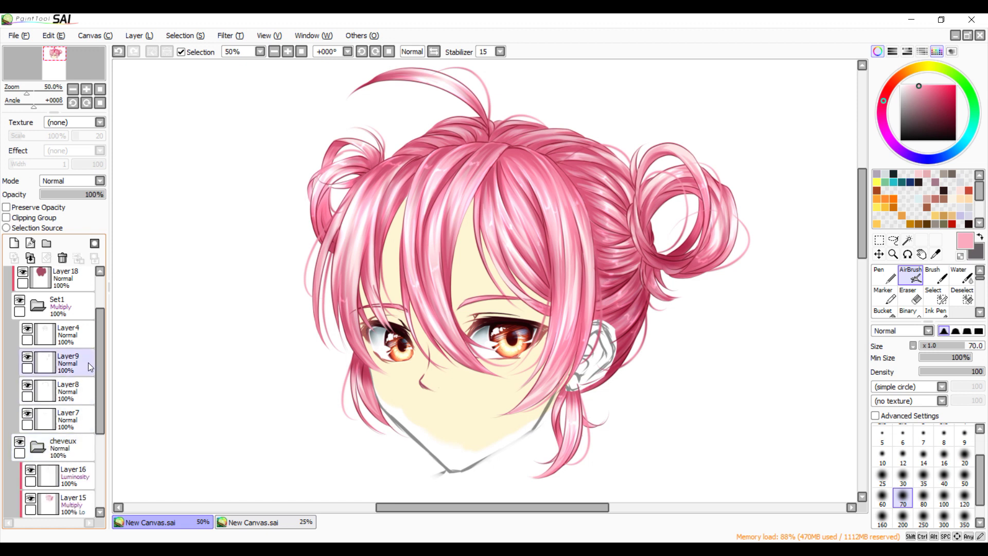
pyautogui.moveTo(100, 378); pyautogui.dragTo(109, 442)
pyautogui.click(52, 367)
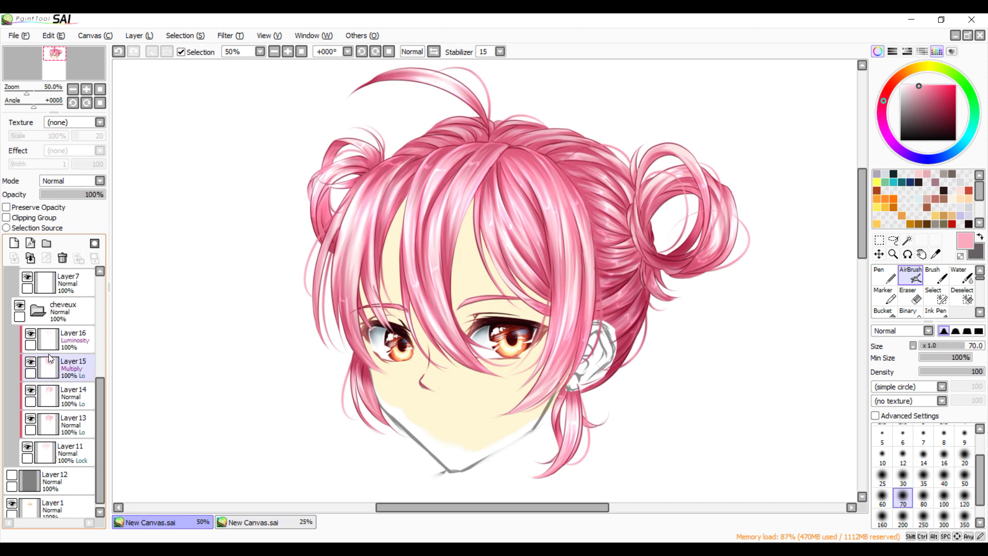
pyautogui.click(57, 346)
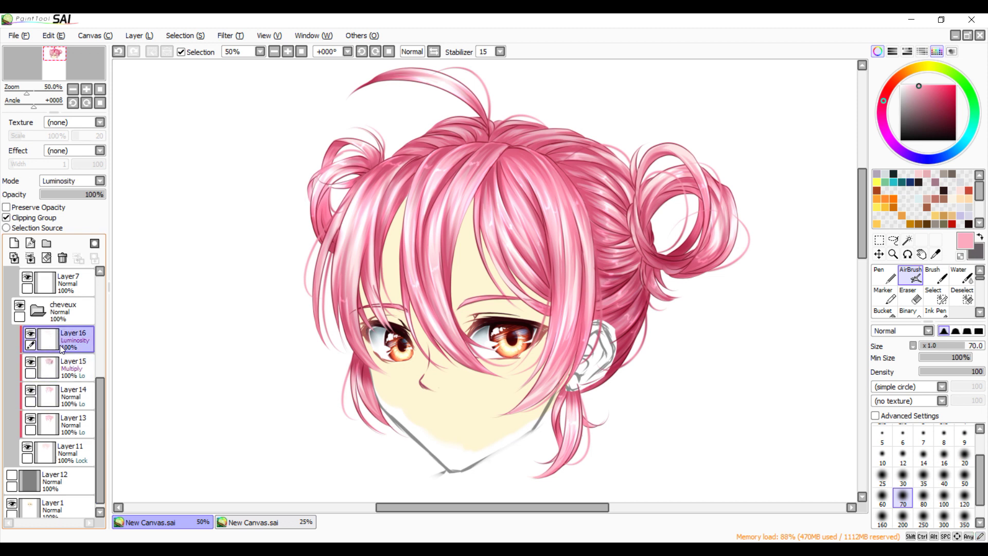
pyautogui.click(32, 258)
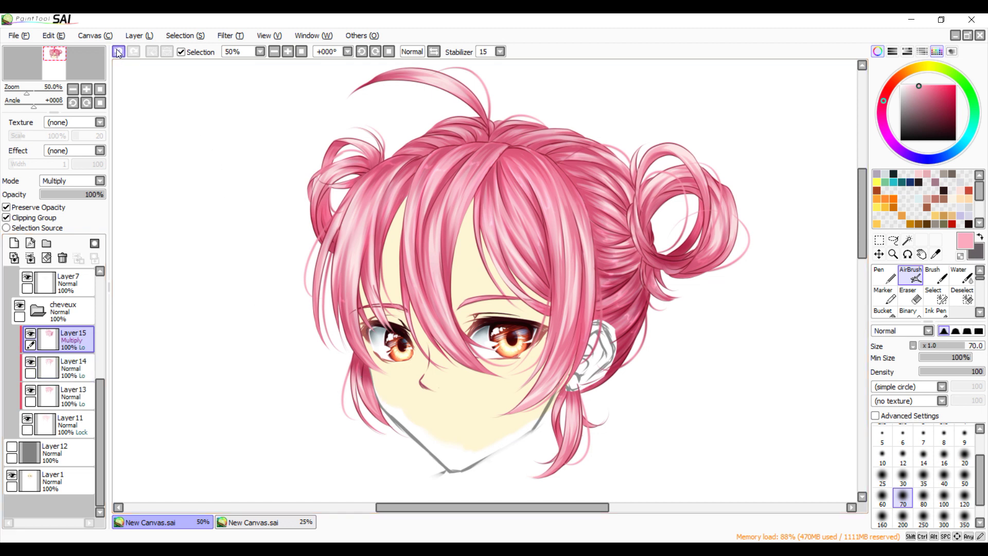
pyautogui.click(119, 52)
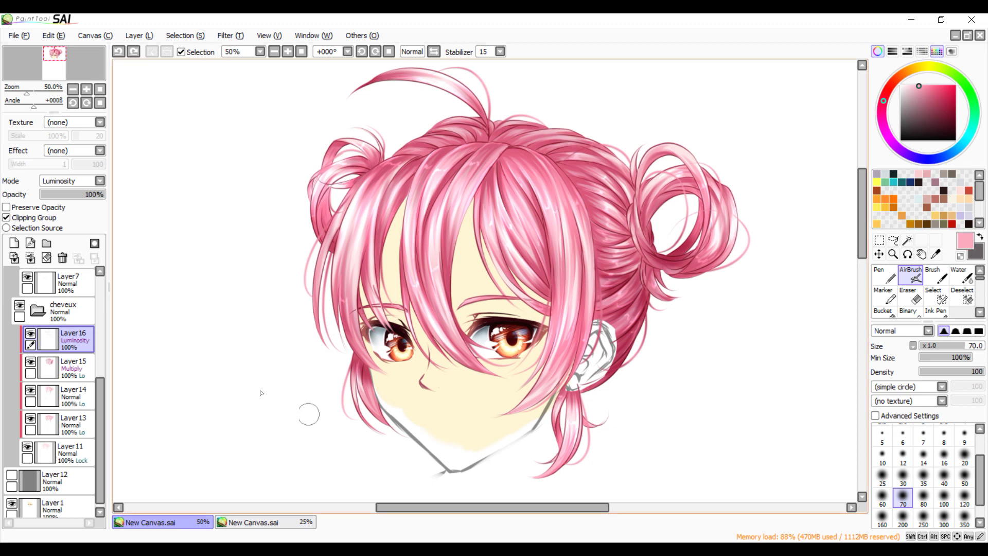
# Collapse the inner folders, check Layer17 by hiding and showing it, and move it into Set2 above Layer18
pyautogui.click(37, 311)
pyautogui.moveTo(100, 388); pyautogui.dragTo(102, 291)
pyautogui.click(42, 316)
pyautogui.click(13, 275)
pyautogui.click(13, 275)
pyautogui.moveTo(24, 280); pyautogui.dragTo(46, 329)
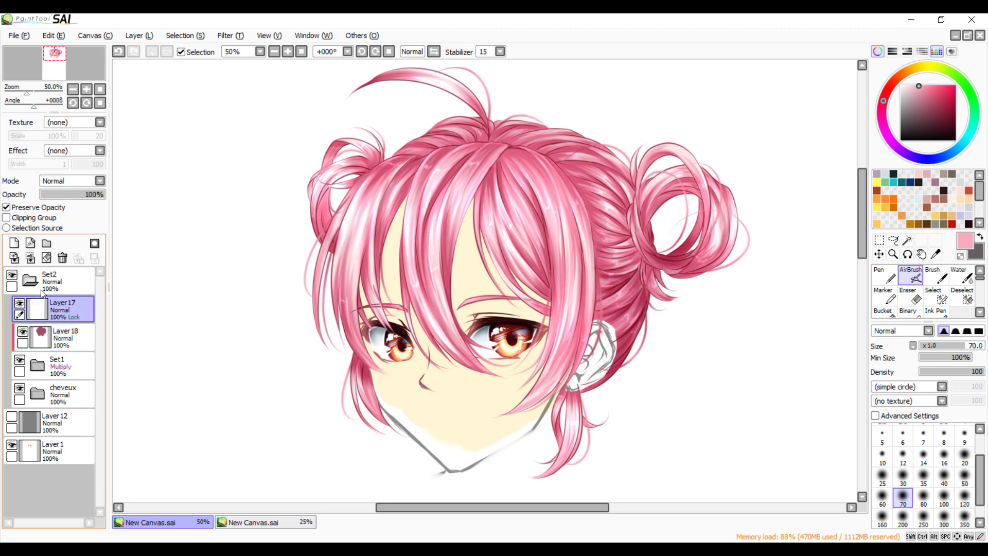
# Merge the Set2 folder into a single hair layer and check it by hiding and showing it
pyautogui.click(29, 279)
pyautogui.click(45, 290)
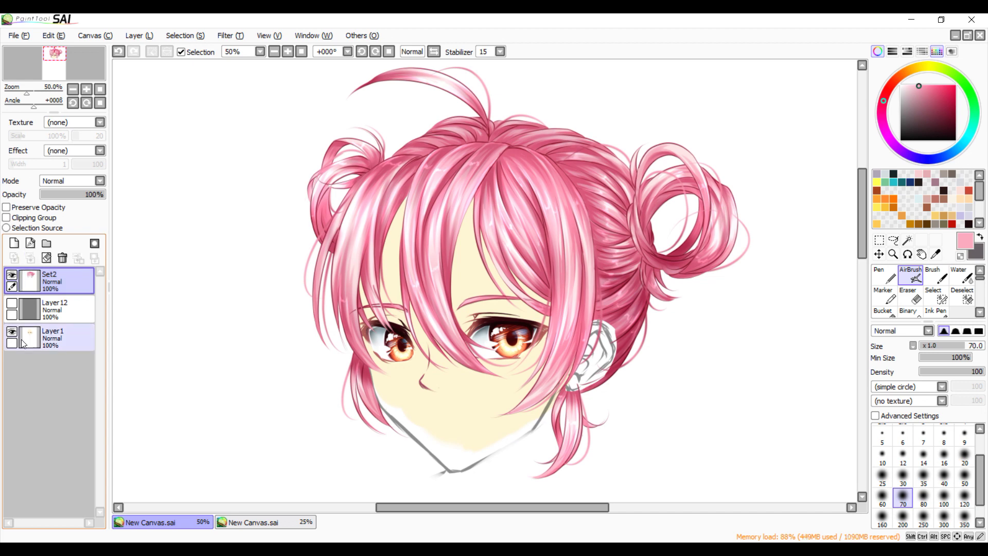
pyautogui.click(11, 275)
pyautogui.click(12, 274)
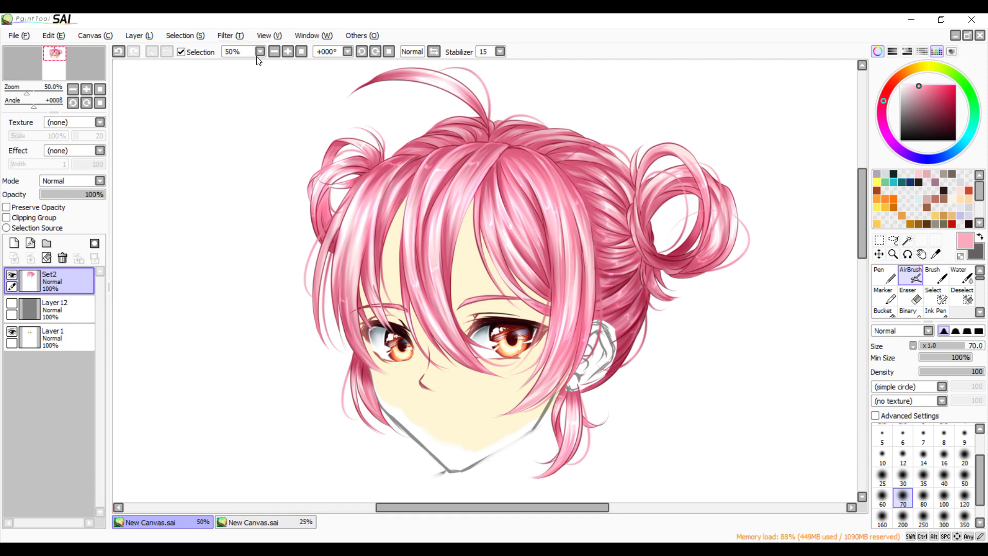
# Recolour the merged hair blue with Hue and Saturation, setting hue to -78, saturation to -42 and luminescence to -1
pyautogui.click(230, 37)
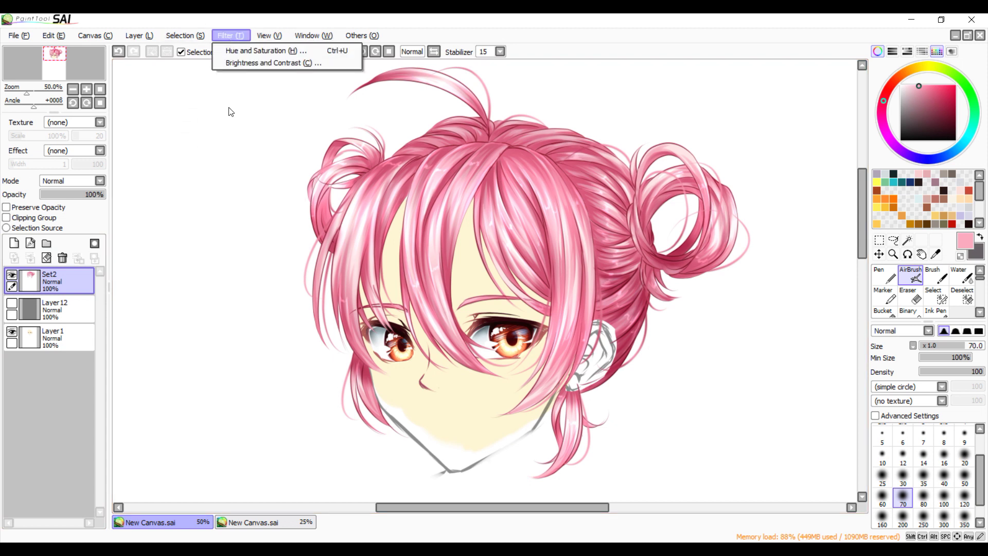
pyautogui.click(240, 49)
pyautogui.moveTo(264, 124); pyautogui.dragTo(208, 146)
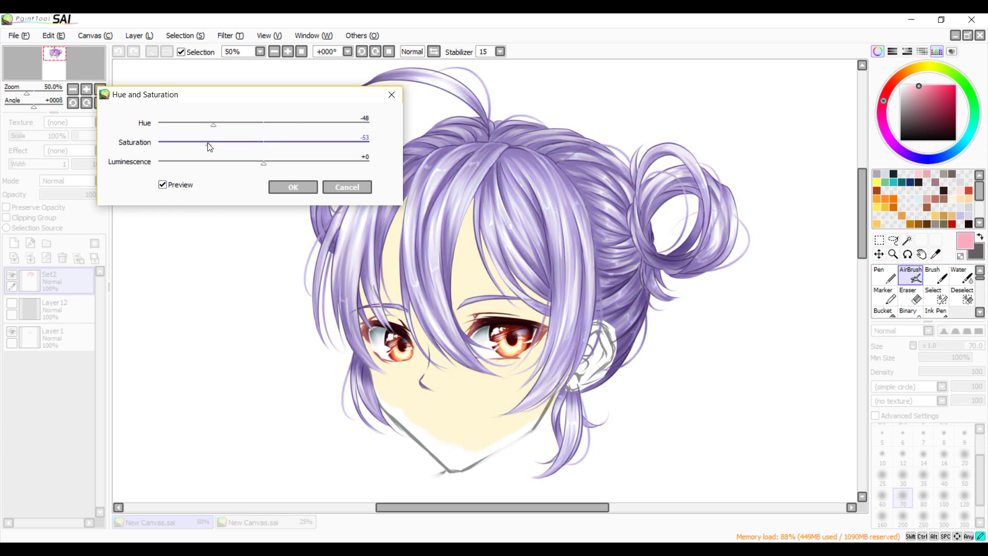
pyautogui.moveTo(263, 163)
pyautogui.mouseDown()
pyautogui.moveTo(243, 166)
pyautogui.moveTo(256, 166)
pyautogui.mouseUp()
pyautogui.moveTo(214, 125)
pyautogui.mouseDown()
pyautogui.moveTo(317, 138)
pyautogui.moveTo(218, 132)
pyautogui.mouseUp()
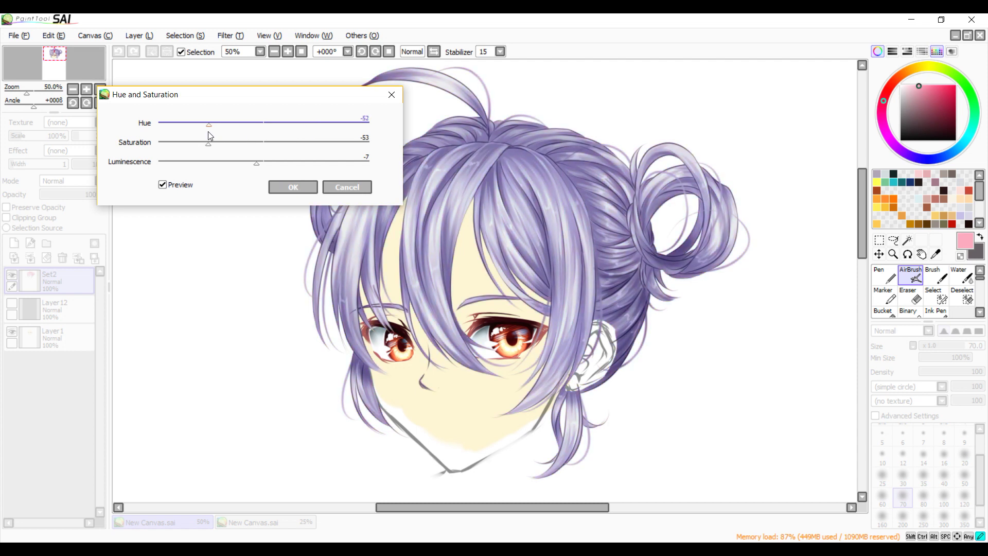
pyautogui.moveTo(208, 132); pyautogui.dragTo(206, 131)
pyautogui.moveTo(205, 135); pyautogui.dragTo(207, 135)
pyautogui.moveTo(213, 131); pyautogui.dragTo(224, 153)
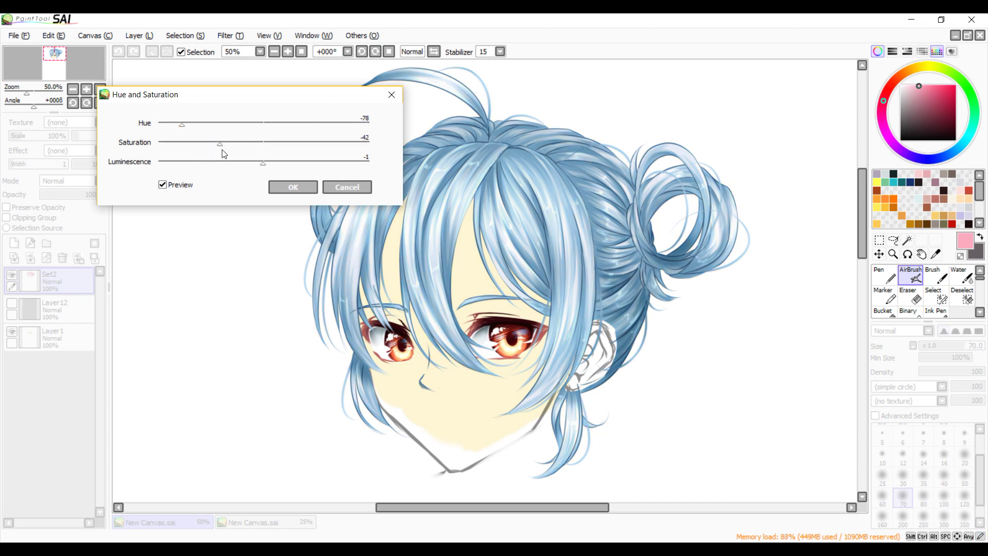
pyautogui.click(291, 187)
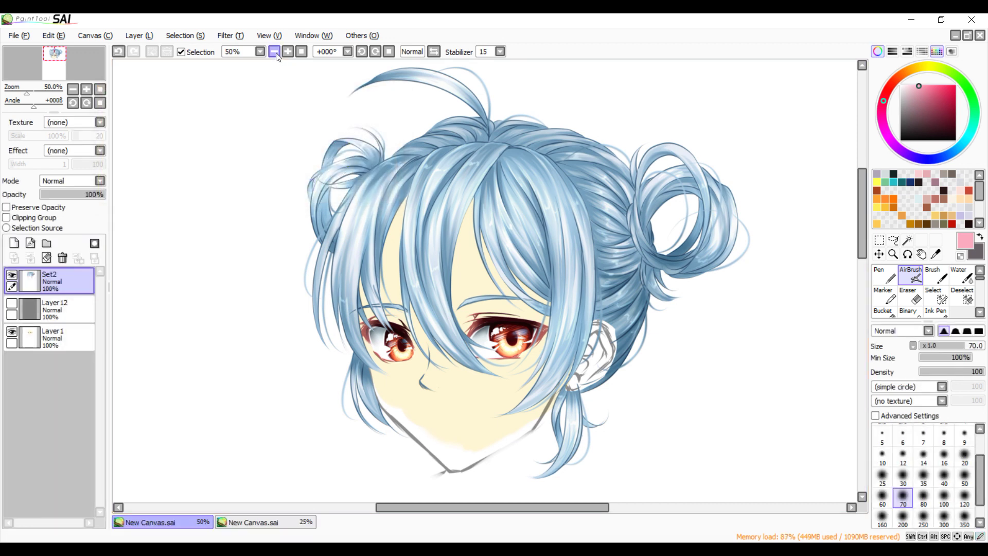
# Try a Brightness and Contrast adjustment on the merged hair layer with contrast +1, testing color deepen at -100
pyautogui.click(230, 36)
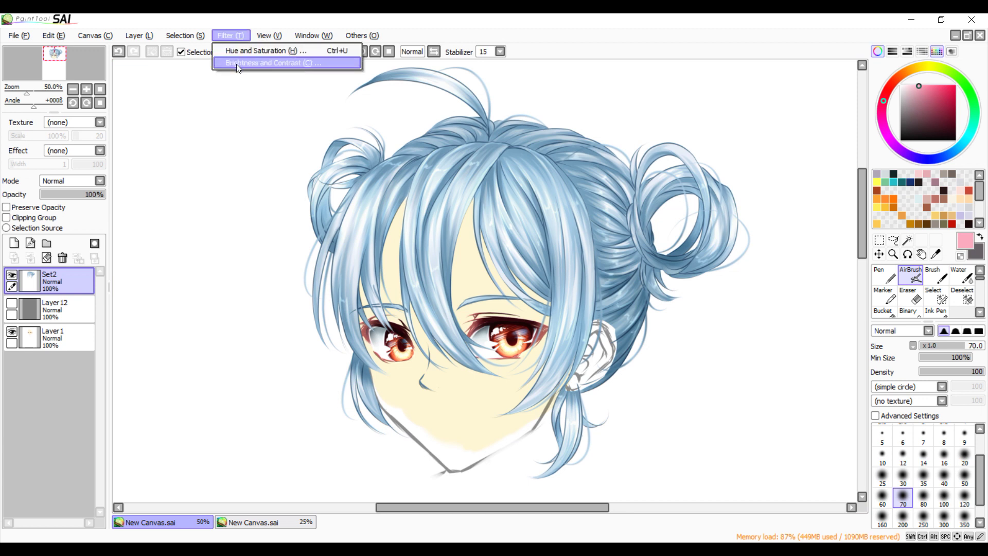
pyautogui.click(236, 64)
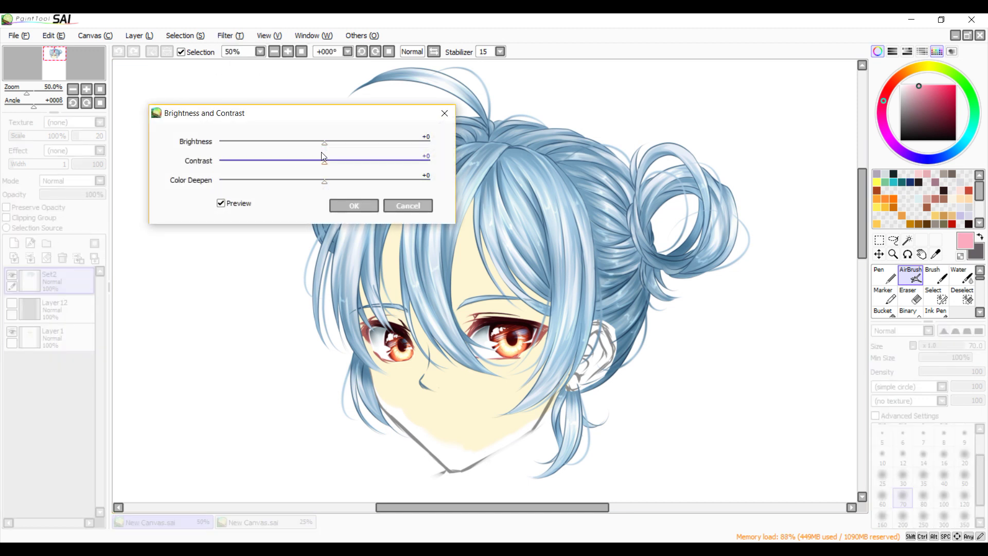
pyautogui.moveTo(324, 146); pyautogui.dragTo(242, 191)
pyautogui.click(323, 186)
pyautogui.click(325, 187)
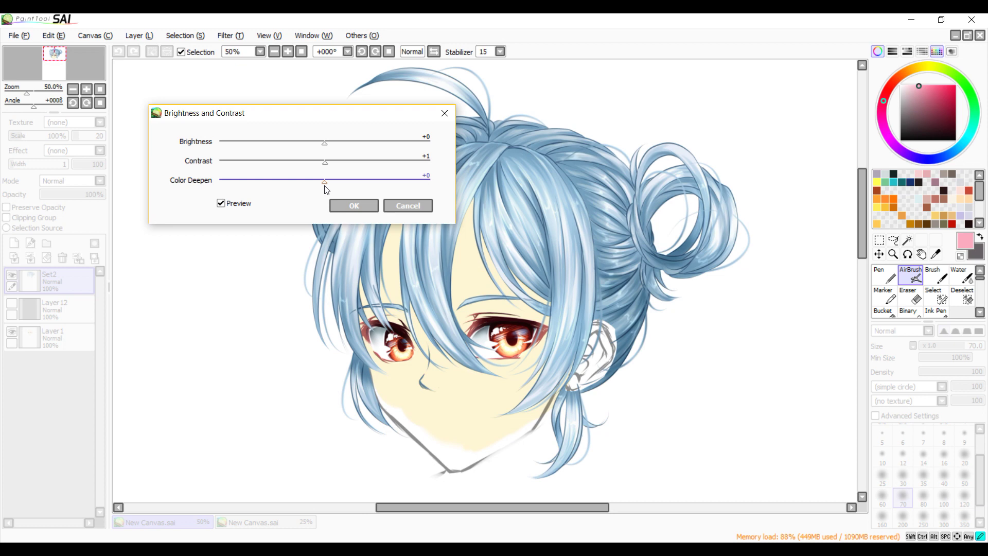
pyautogui.moveTo(326, 186); pyautogui.dragTo(242, 199)
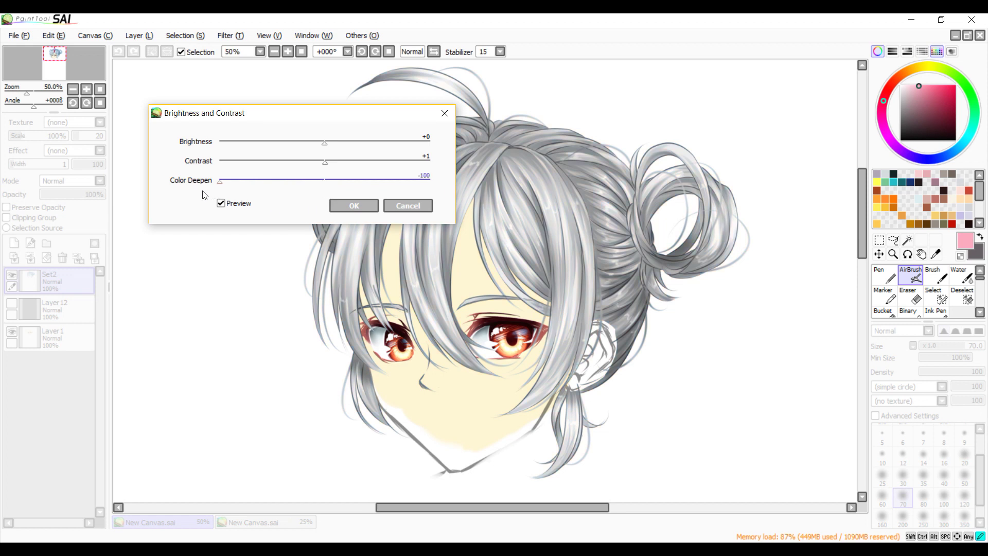
pyautogui.moveTo(244, 200); pyautogui.dragTo(324, 198)
pyautogui.click(354, 205)
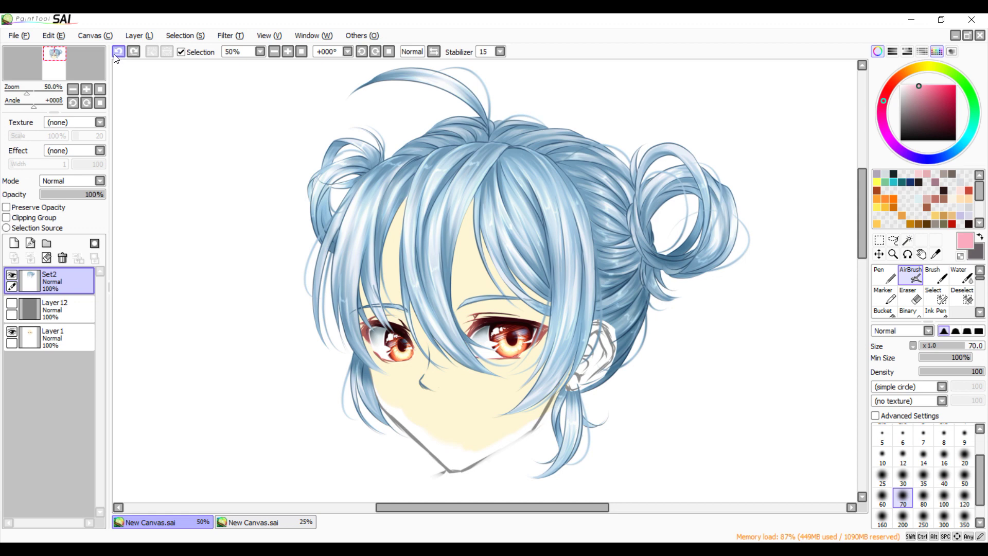
# Undo the brightness adjustment and the blue recolour, comparing the blue and pink hair by stepping back and forth
pyautogui.click(118, 53)
pyautogui.click(133, 52)
pyautogui.click(118, 53)
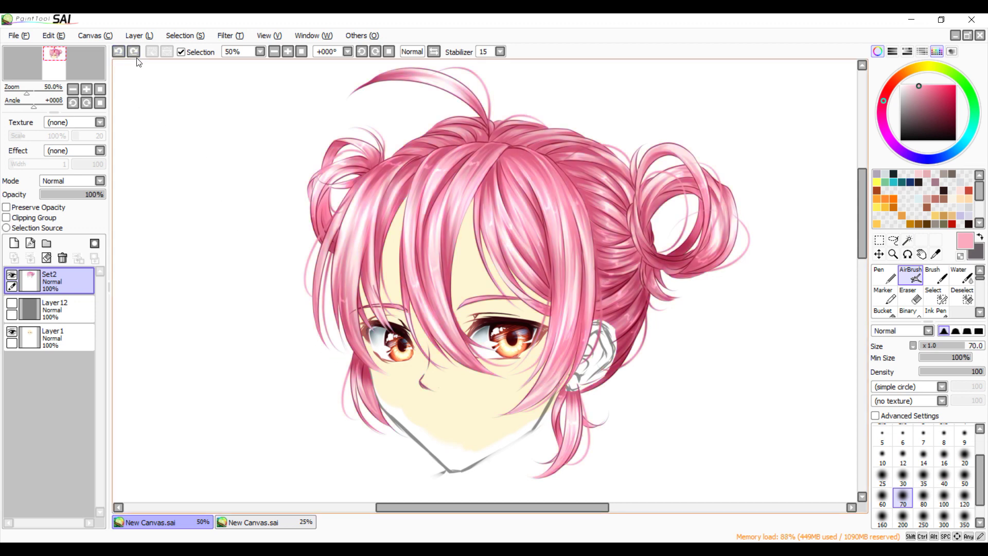
pyautogui.click(133, 53)
pyautogui.click(118, 52)
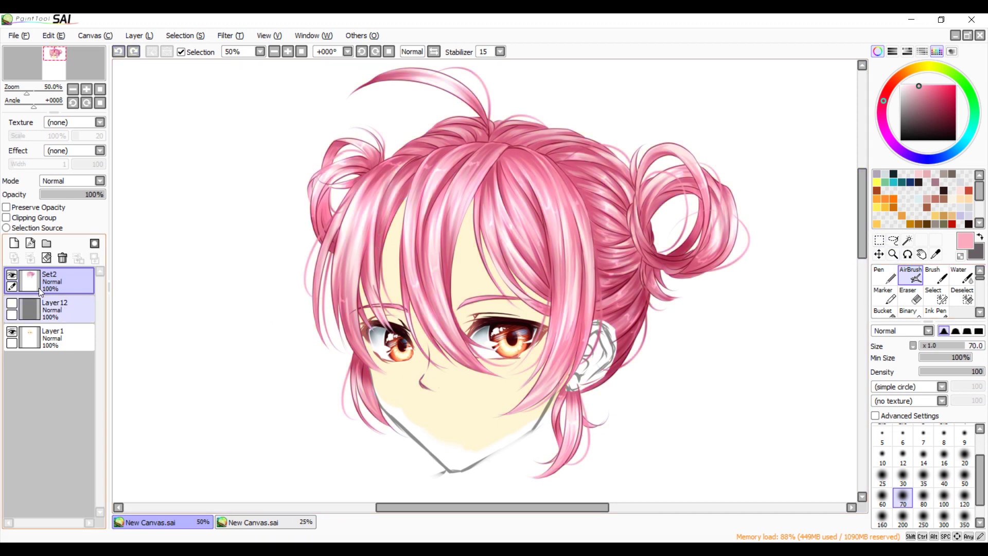
# Check the Set2 layer's visibility, create a new layer folder and move Set2 and Layer1 into it
pyautogui.click(15, 273)
pyautogui.click(15, 274)
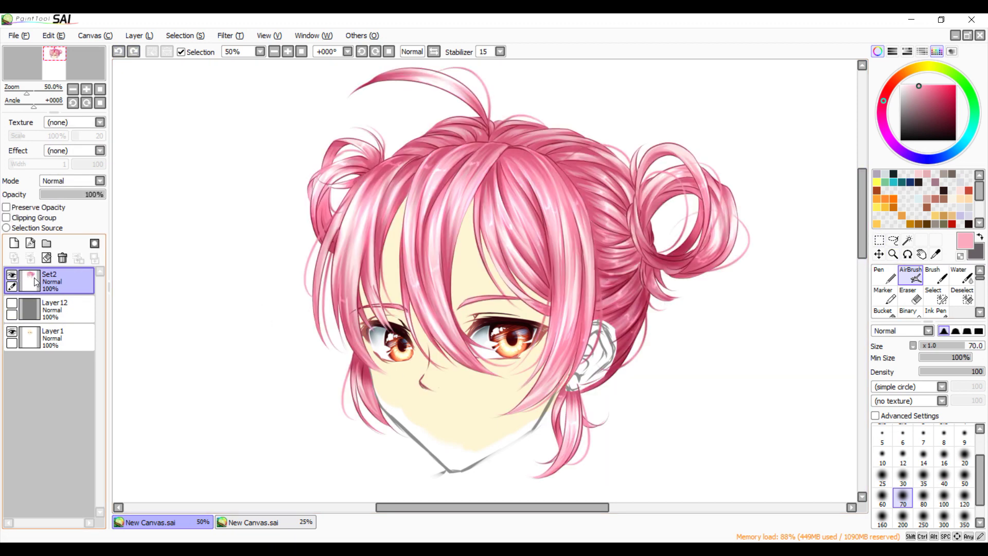
pyautogui.click(46, 244)
pyautogui.moveTo(45, 305); pyautogui.dragTo(48, 285)
pyautogui.moveTo(47, 332); pyautogui.dragTo(42, 286)
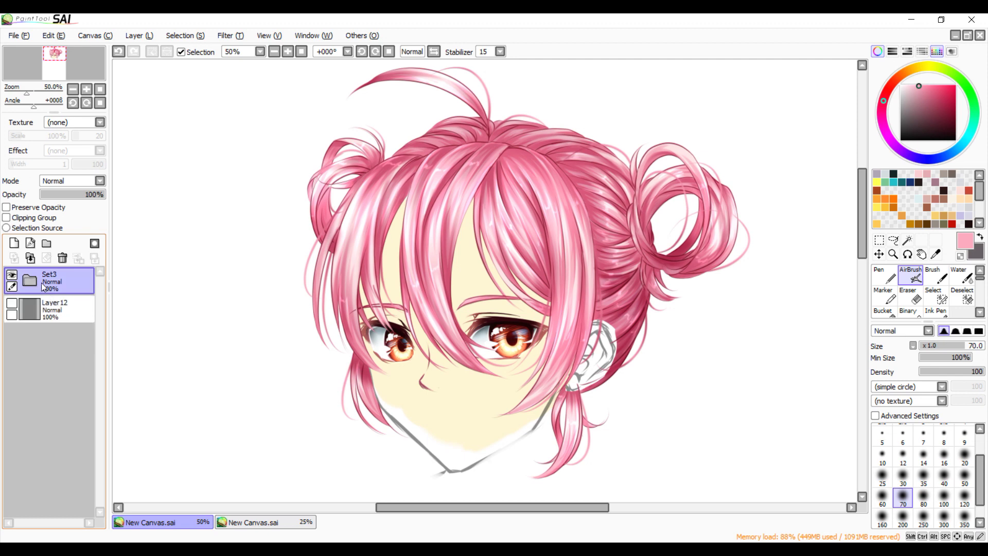
# Try to merge the Set3 folder with the hair and face into a single layer
pyautogui.click(273, 52)
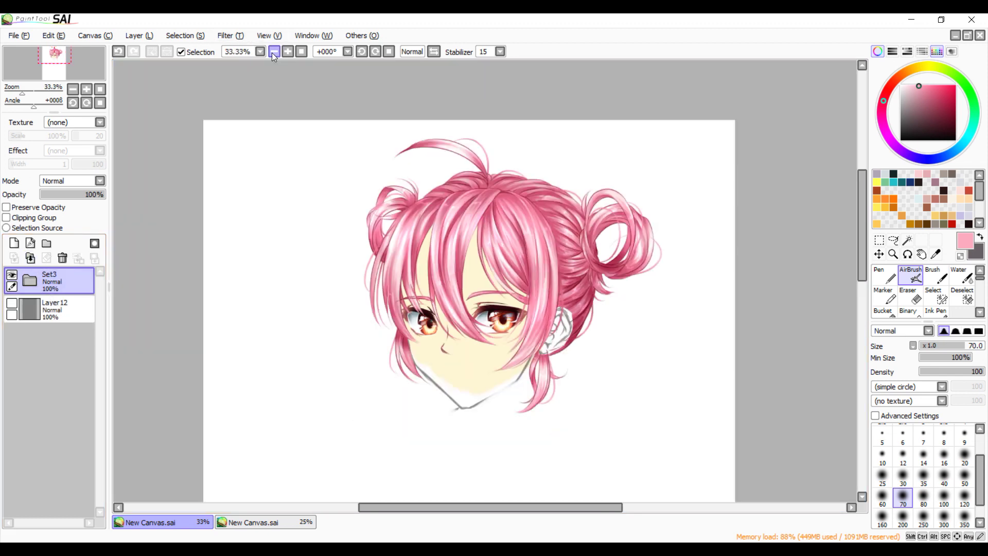
pyautogui.click(880, 254)
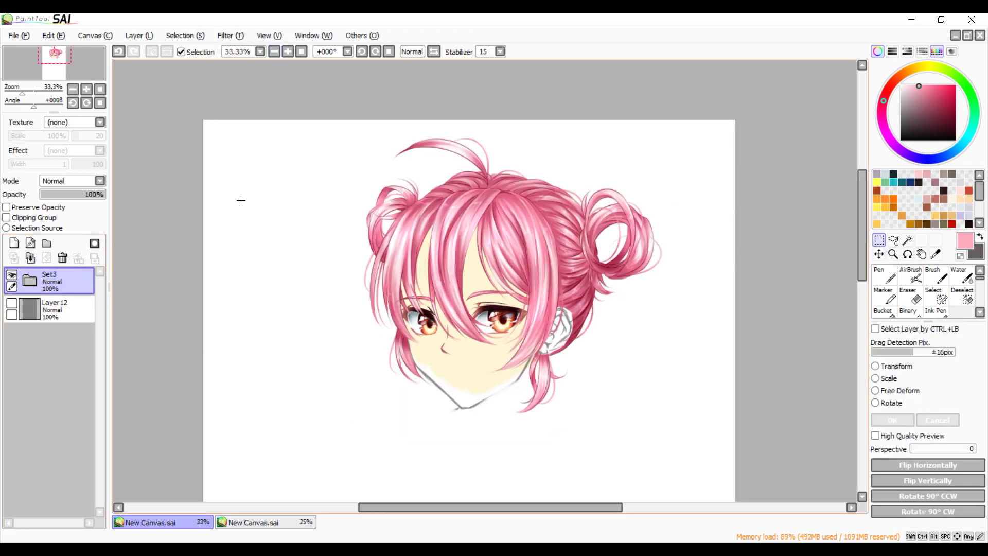
pyautogui.click(30, 259)
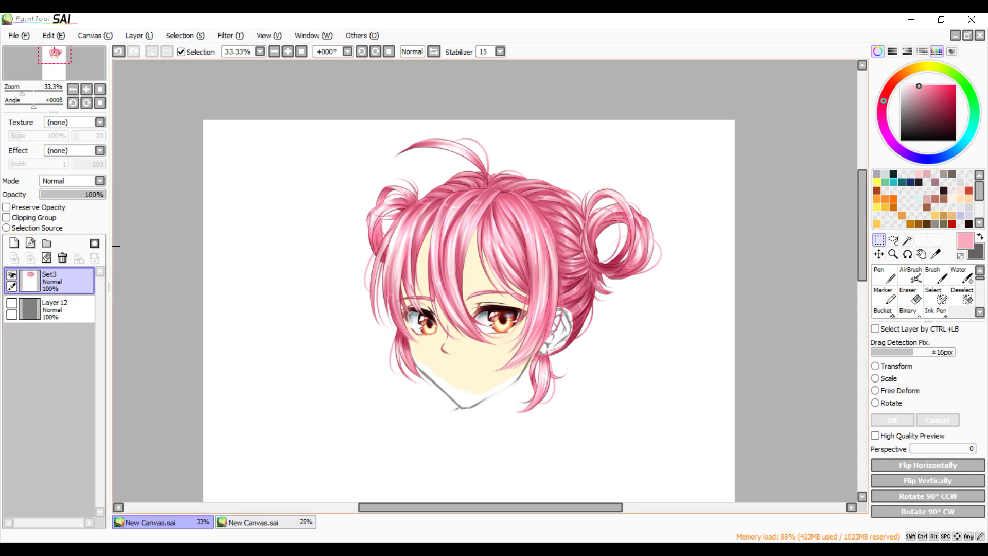
# Undo the Set3 merge and take Set2 and Layer1 back out of the folder
pyautogui.click(120, 51)
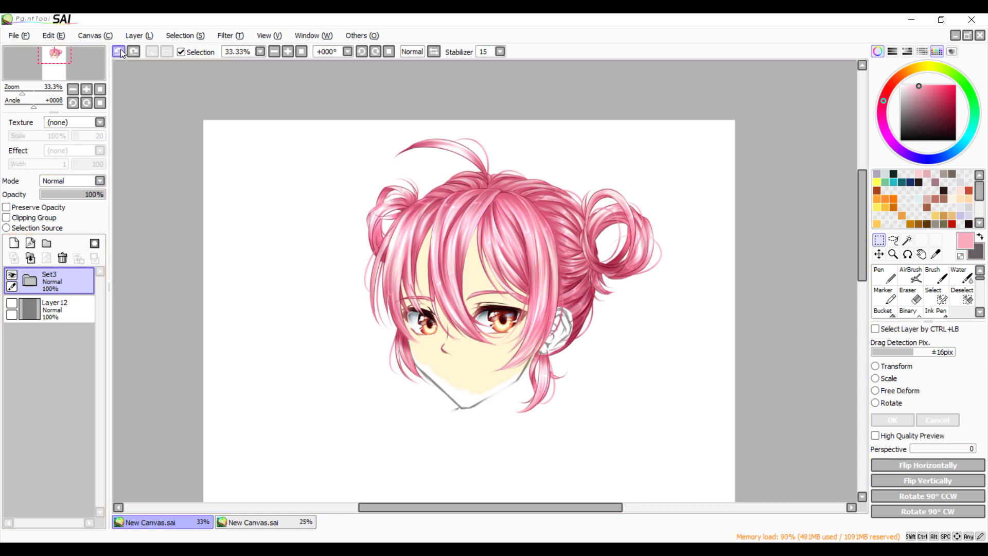
pyautogui.click(120, 52)
pyautogui.click(120, 51)
pyautogui.click(122, 51)
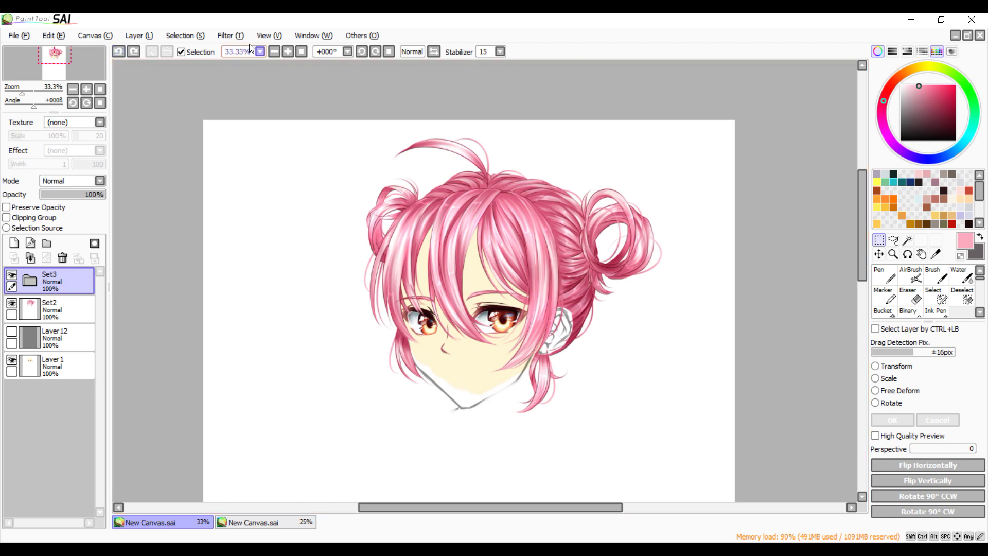
pyautogui.click(288, 52)
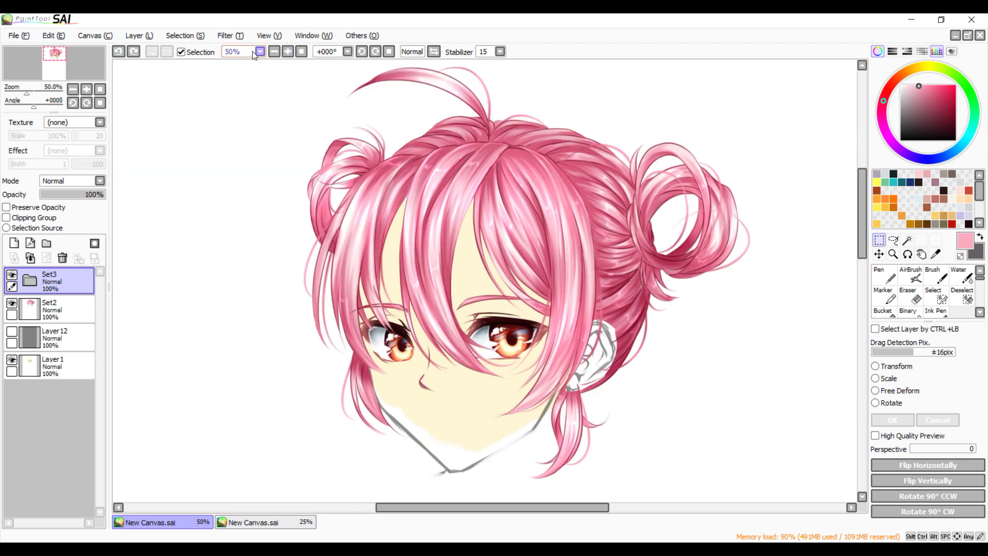
# Step back through the history past the Set2 merge to restore the Set2 folder with Layer18, Set1 and cheveux inside
pyautogui.click(134, 52)
pyautogui.click(124, 53)
pyautogui.click(124, 54)
pyautogui.click(124, 54)
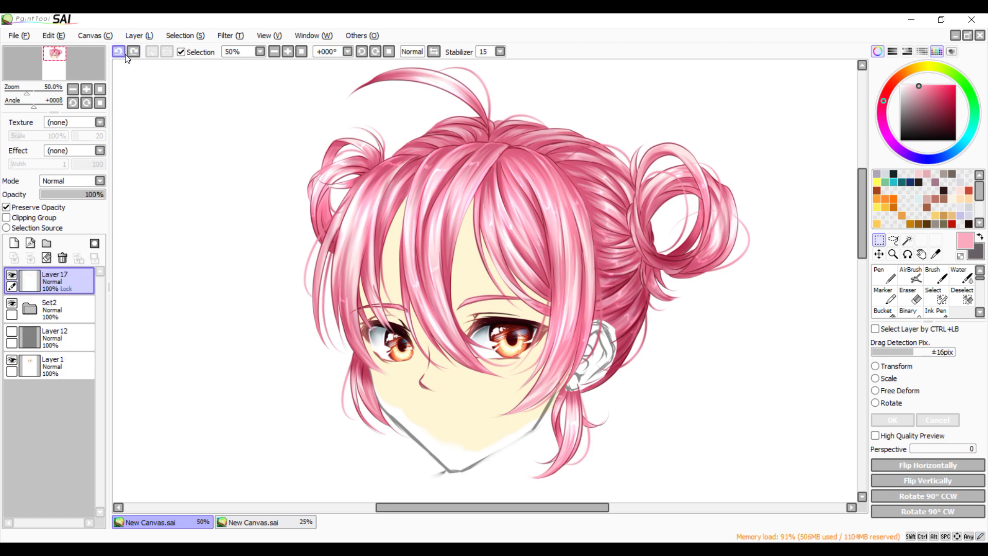
pyautogui.click(124, 54)
pyautogui.click(124, 55)
pyautogui.click(134, 54)
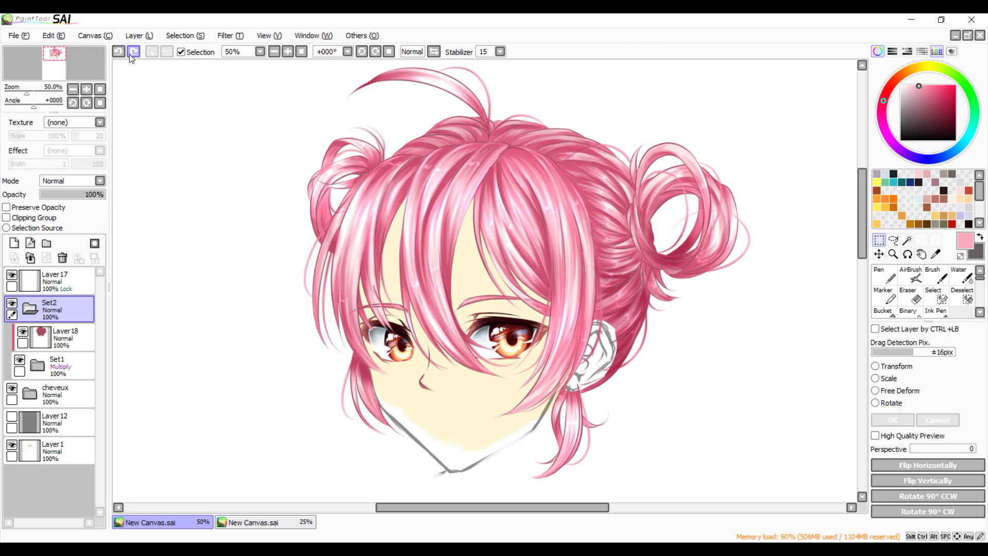
pyautogui.click(134, 53)
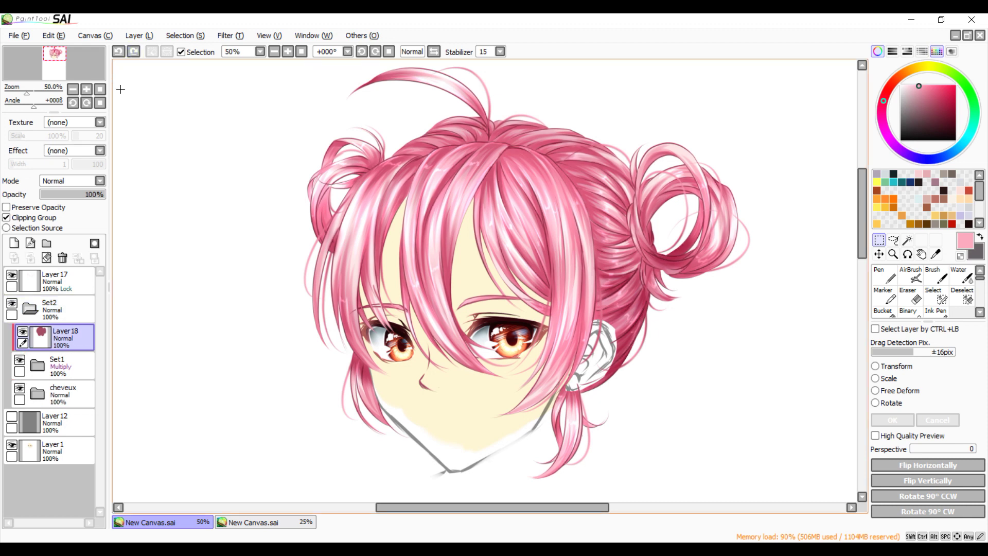